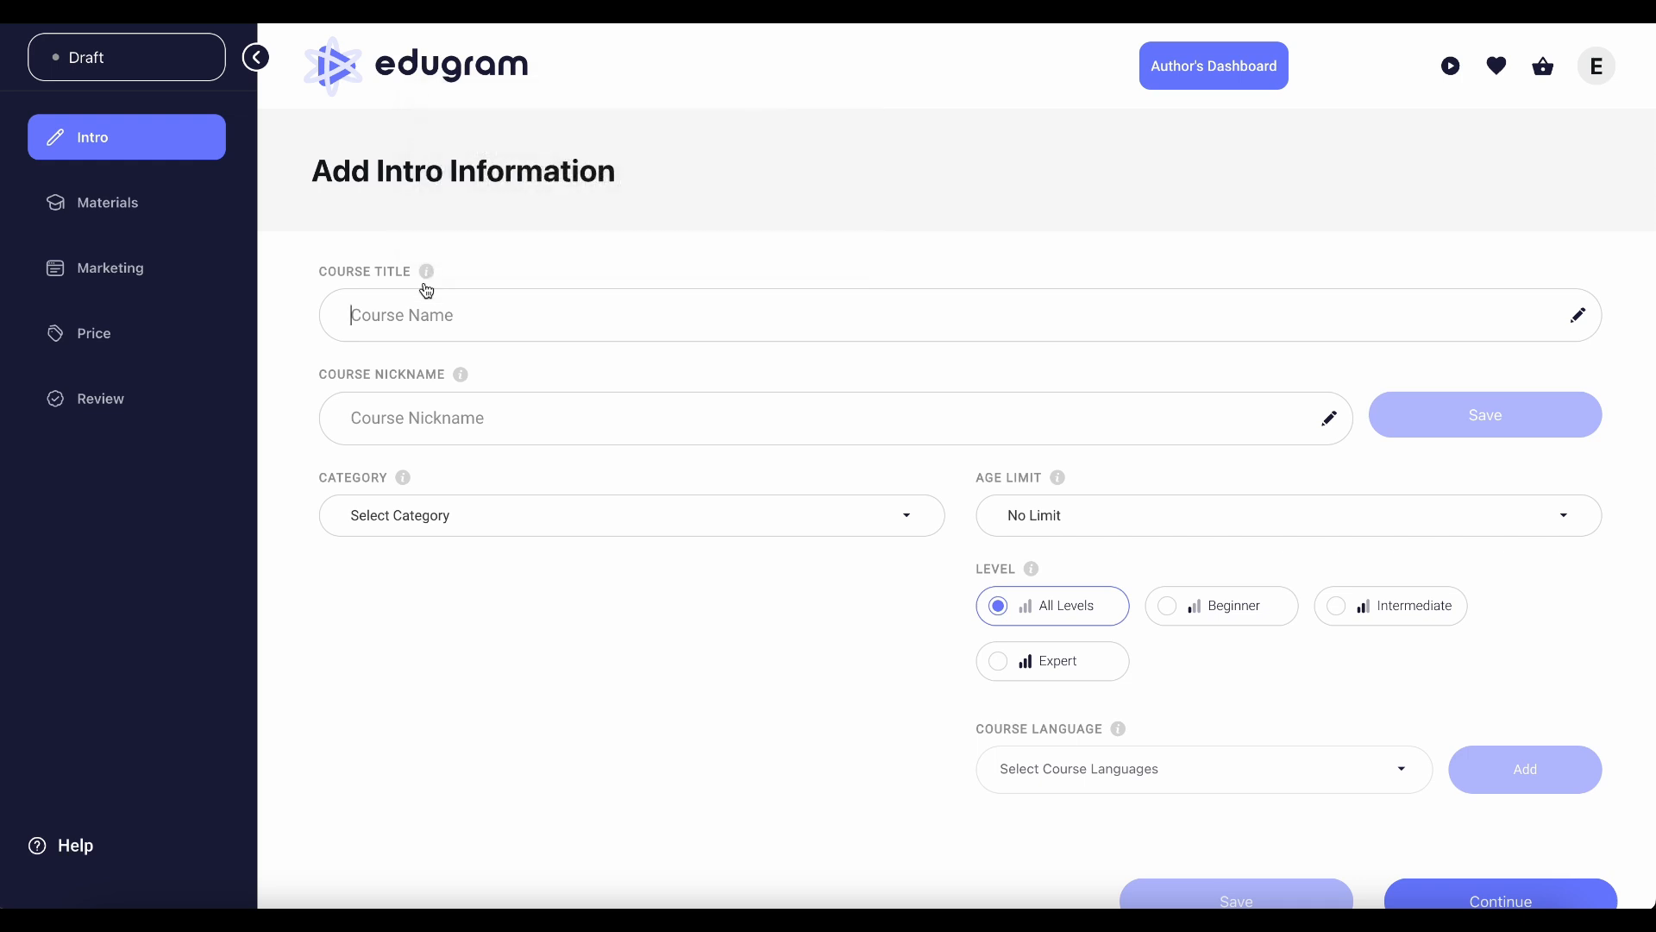
Title the course "The Complete Guide to Creating Courses on Edugram.io" and save the nickname "the-complete-guide-to-creating-courses-on-edugram-io".
text(The Complete Guide to Creating Courses on Edugram.io)
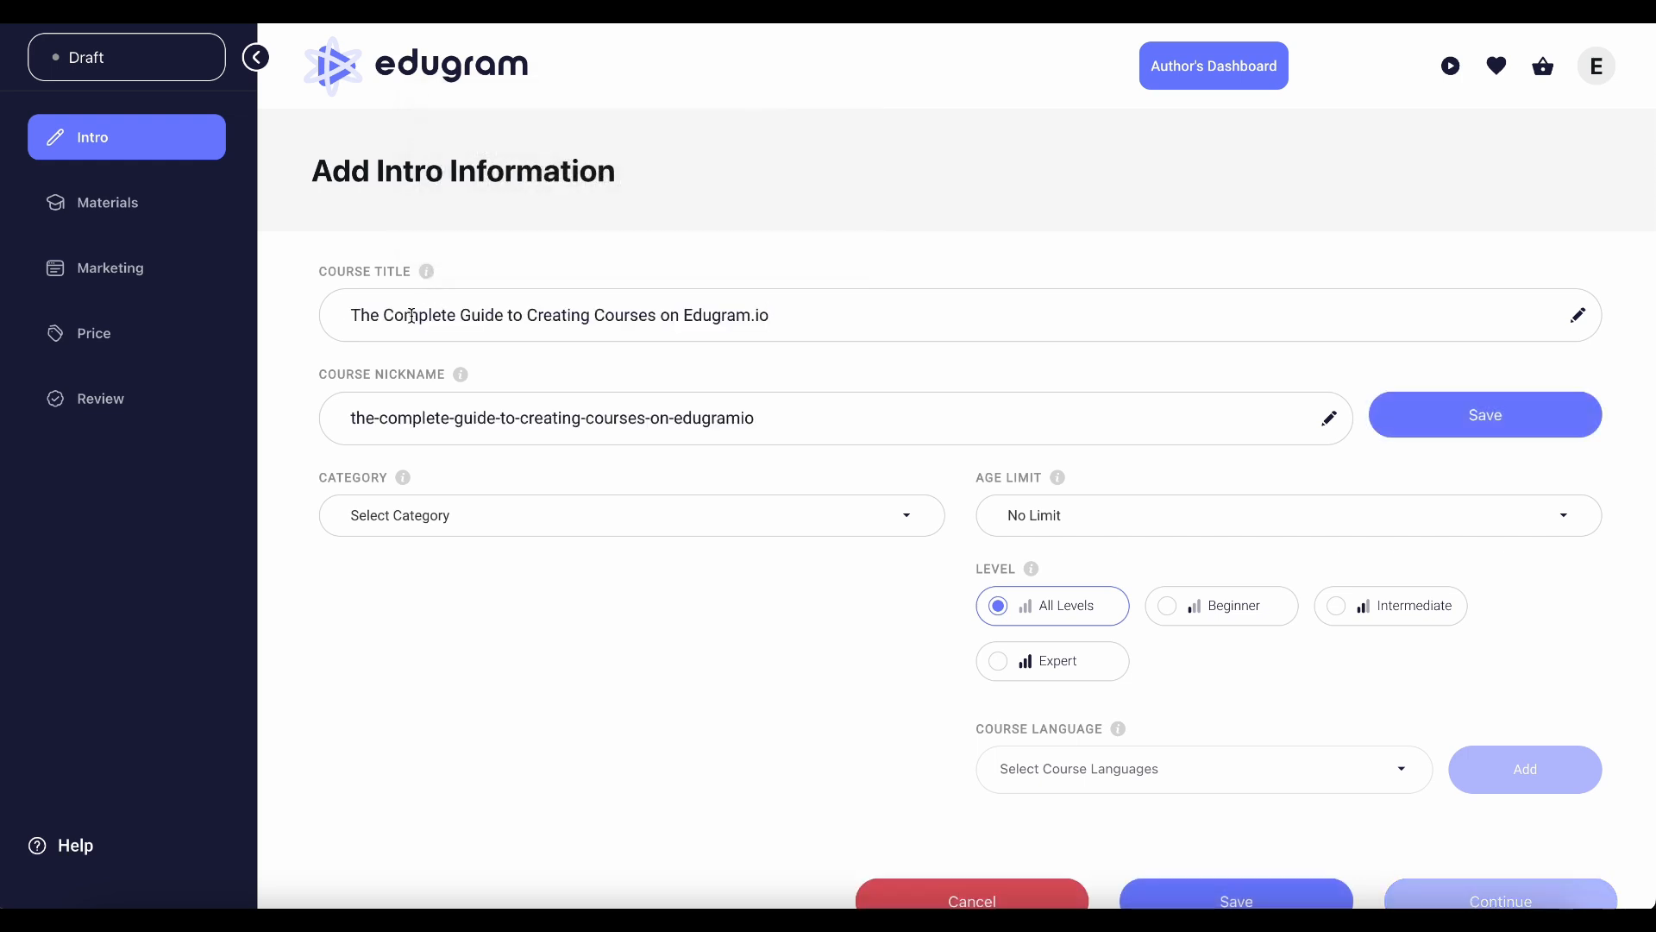
mouse_move(463, 380)
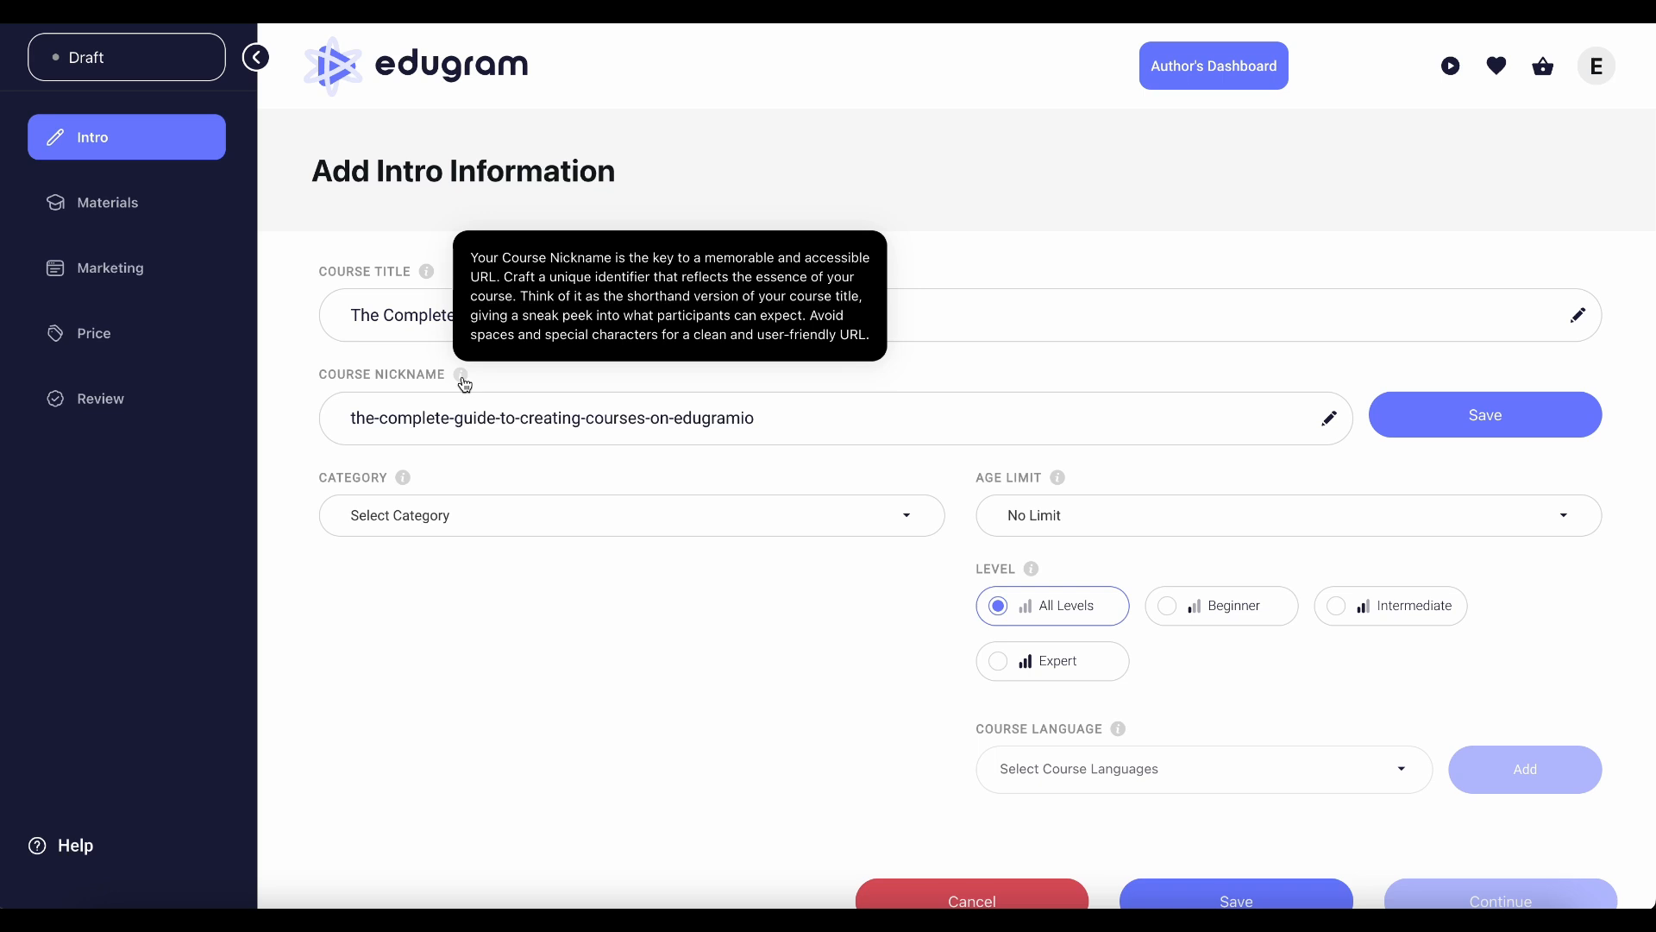
click(742, 420)
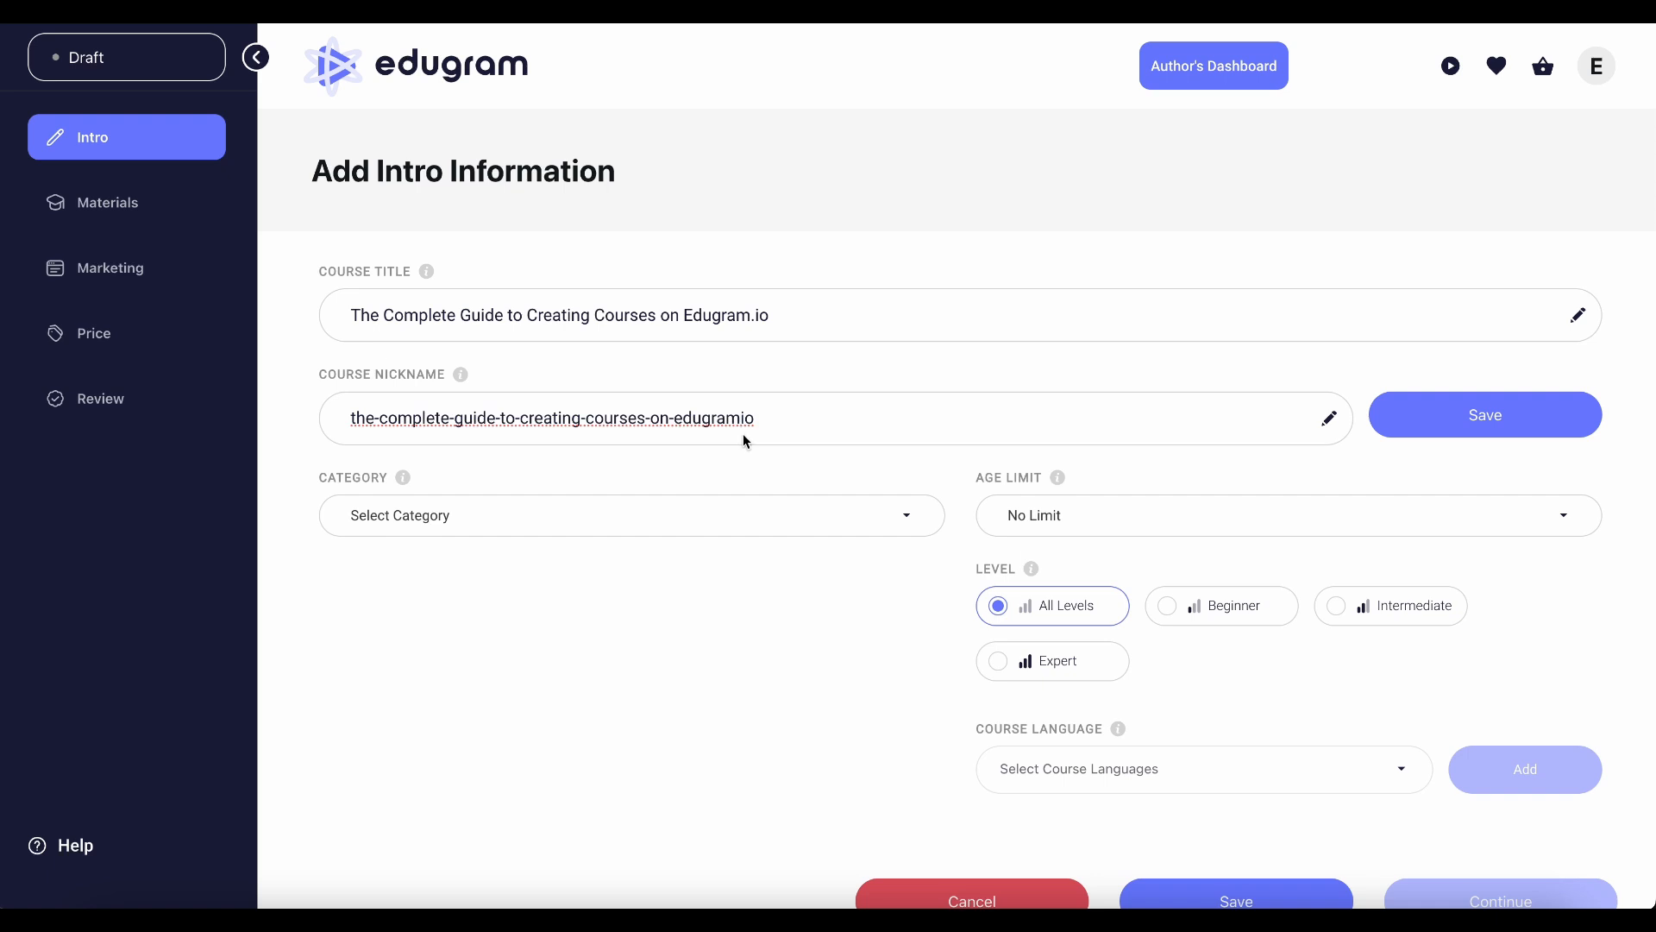
text(-)
click(1417, 422)
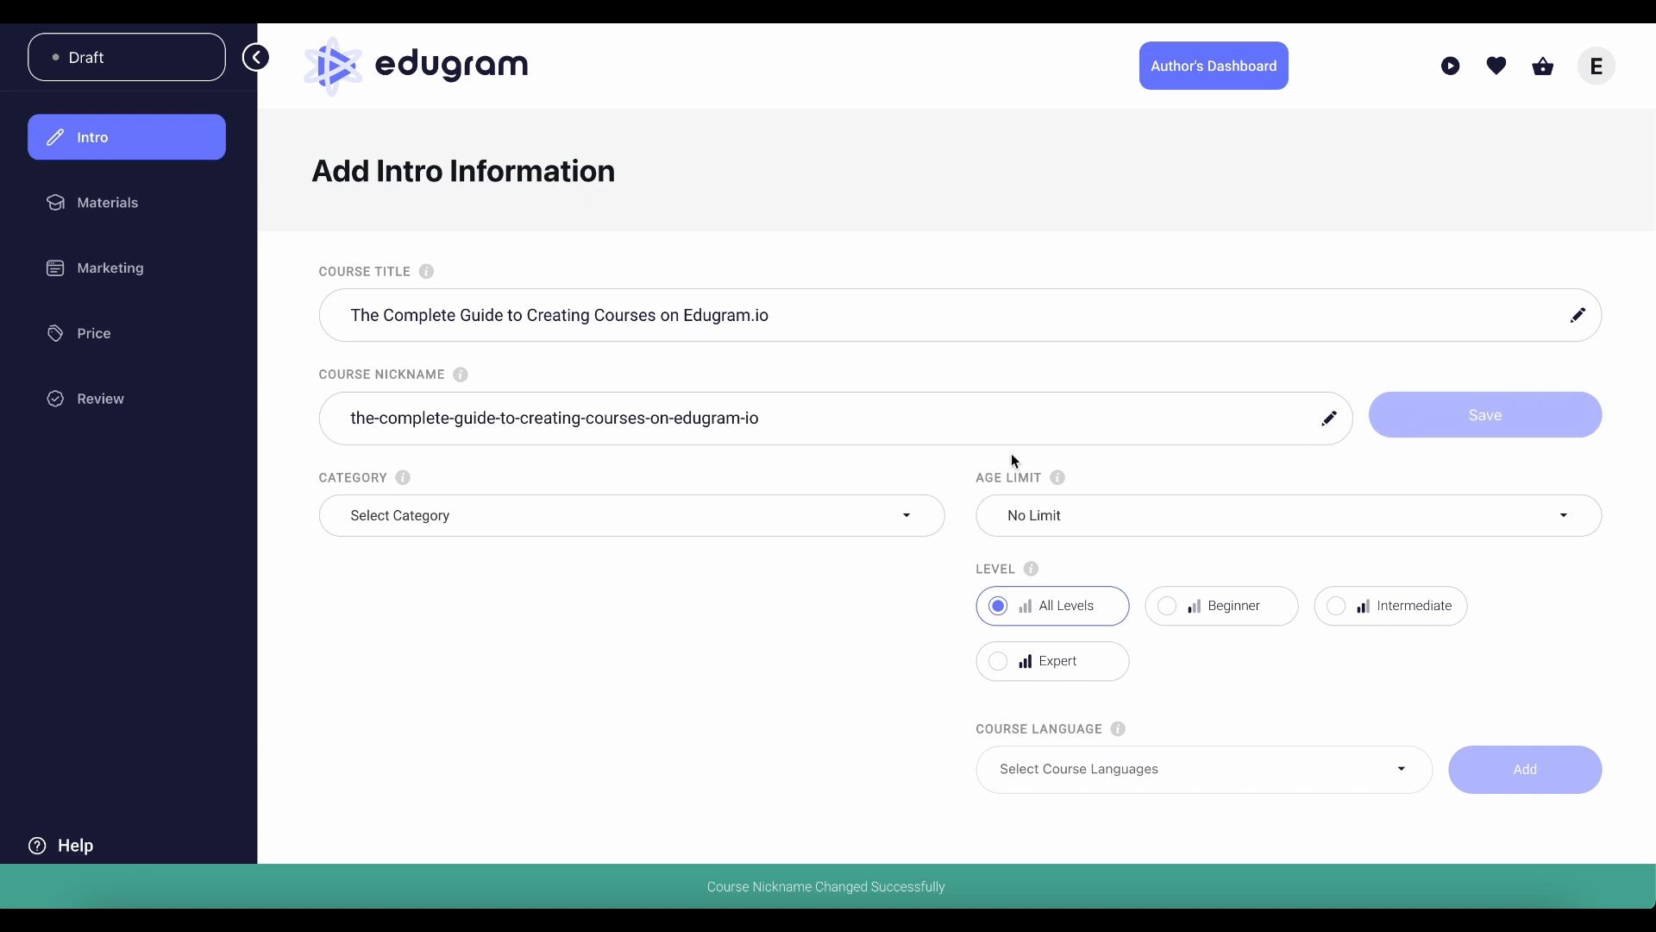
Set the course category to Teaching & Academics and the subcategory to Educational Technology & Online Education.
click(883, 519)
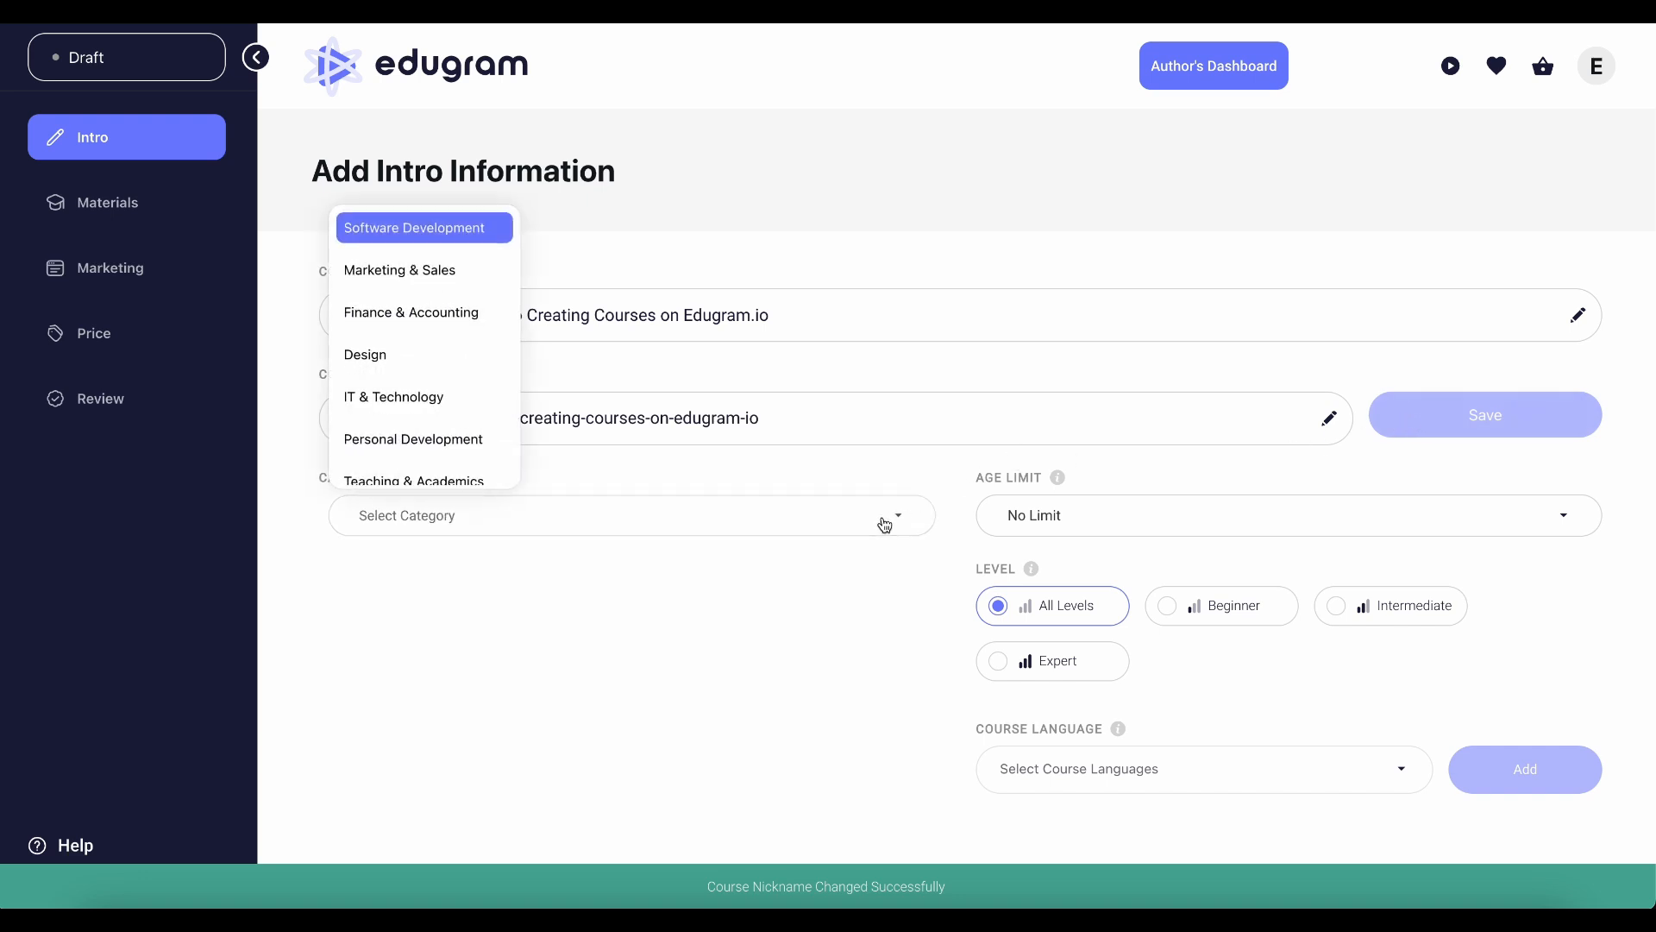
scroll(435, 425, down, 3)
click(433, 395)
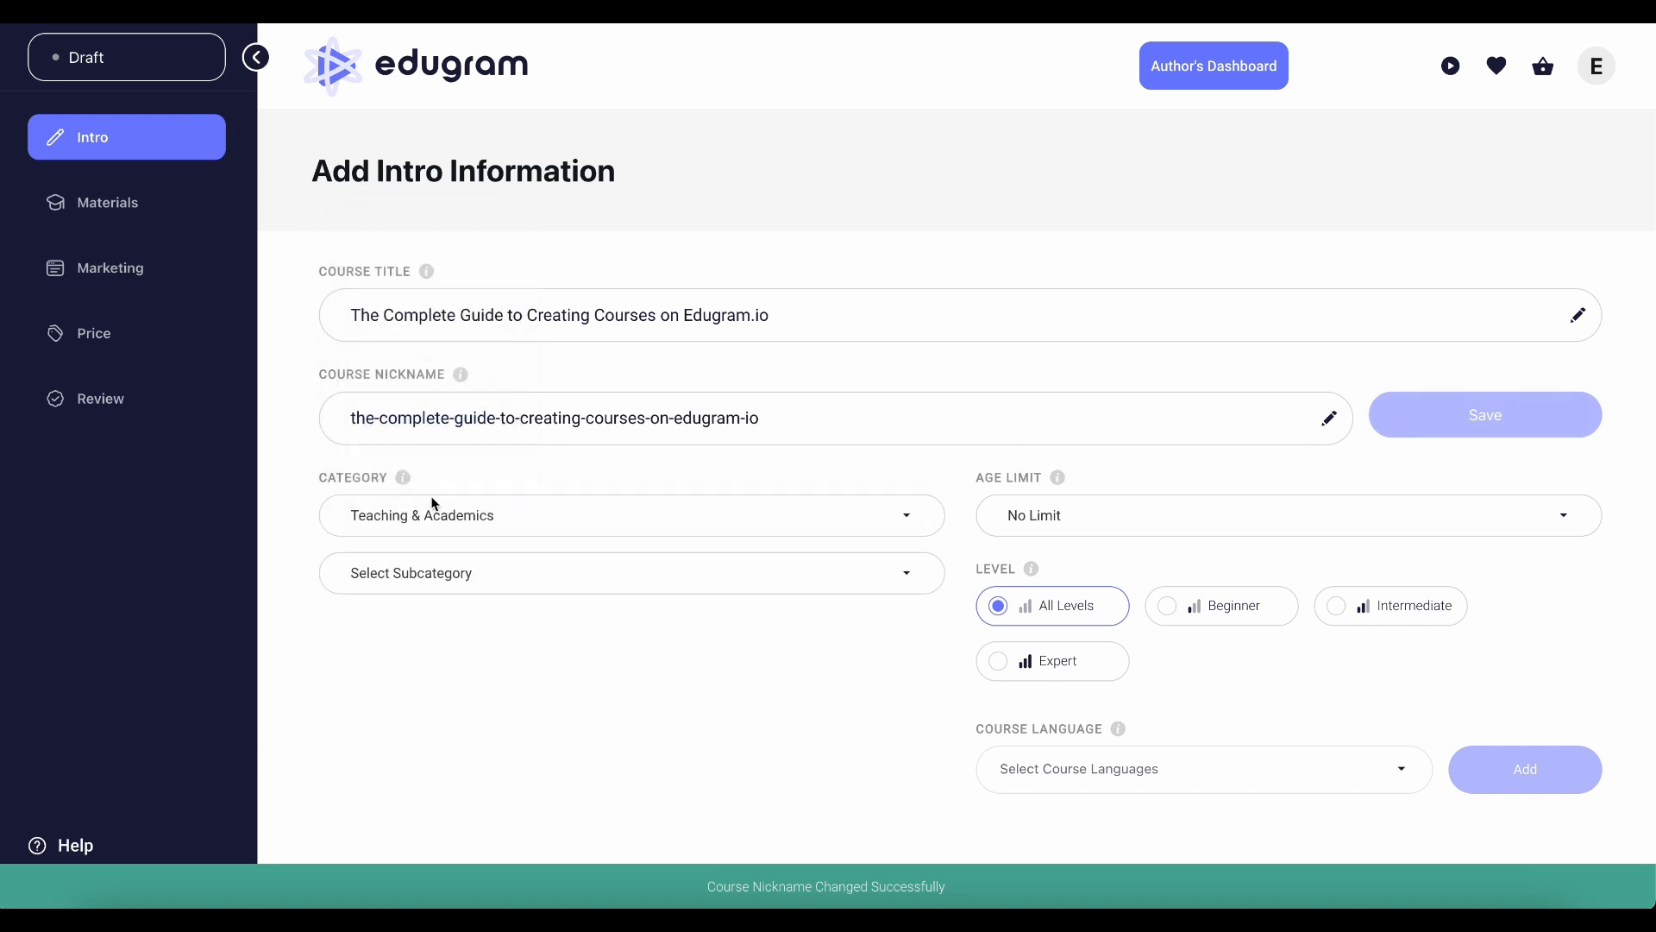
click(436, 579)
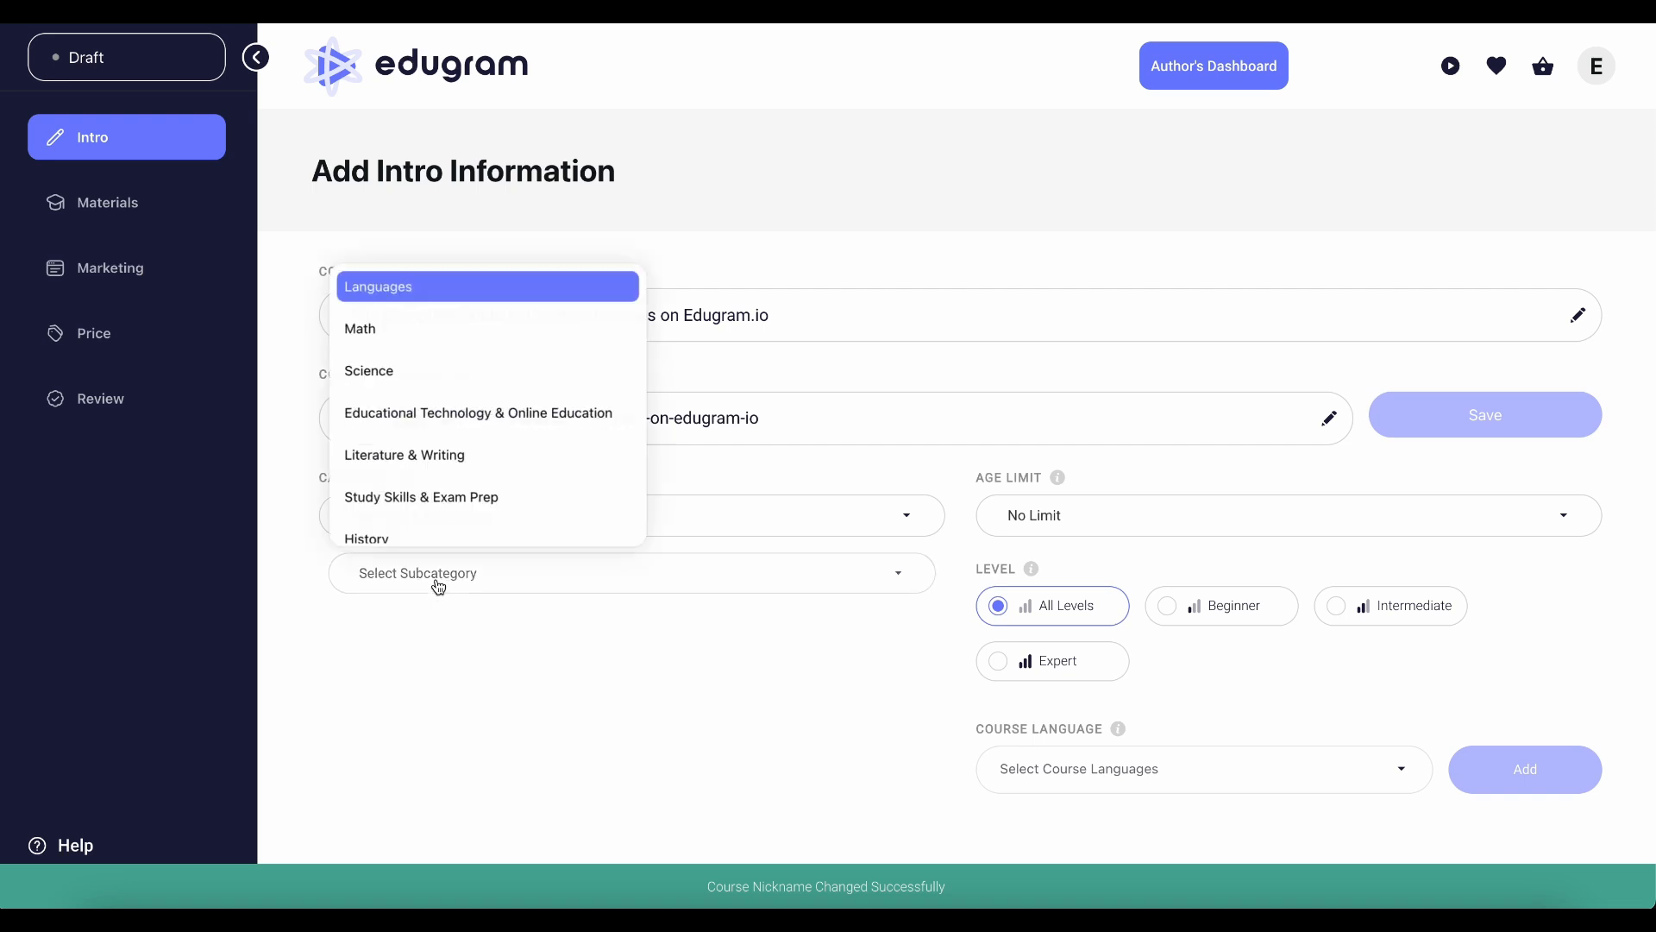
click(453, 414)
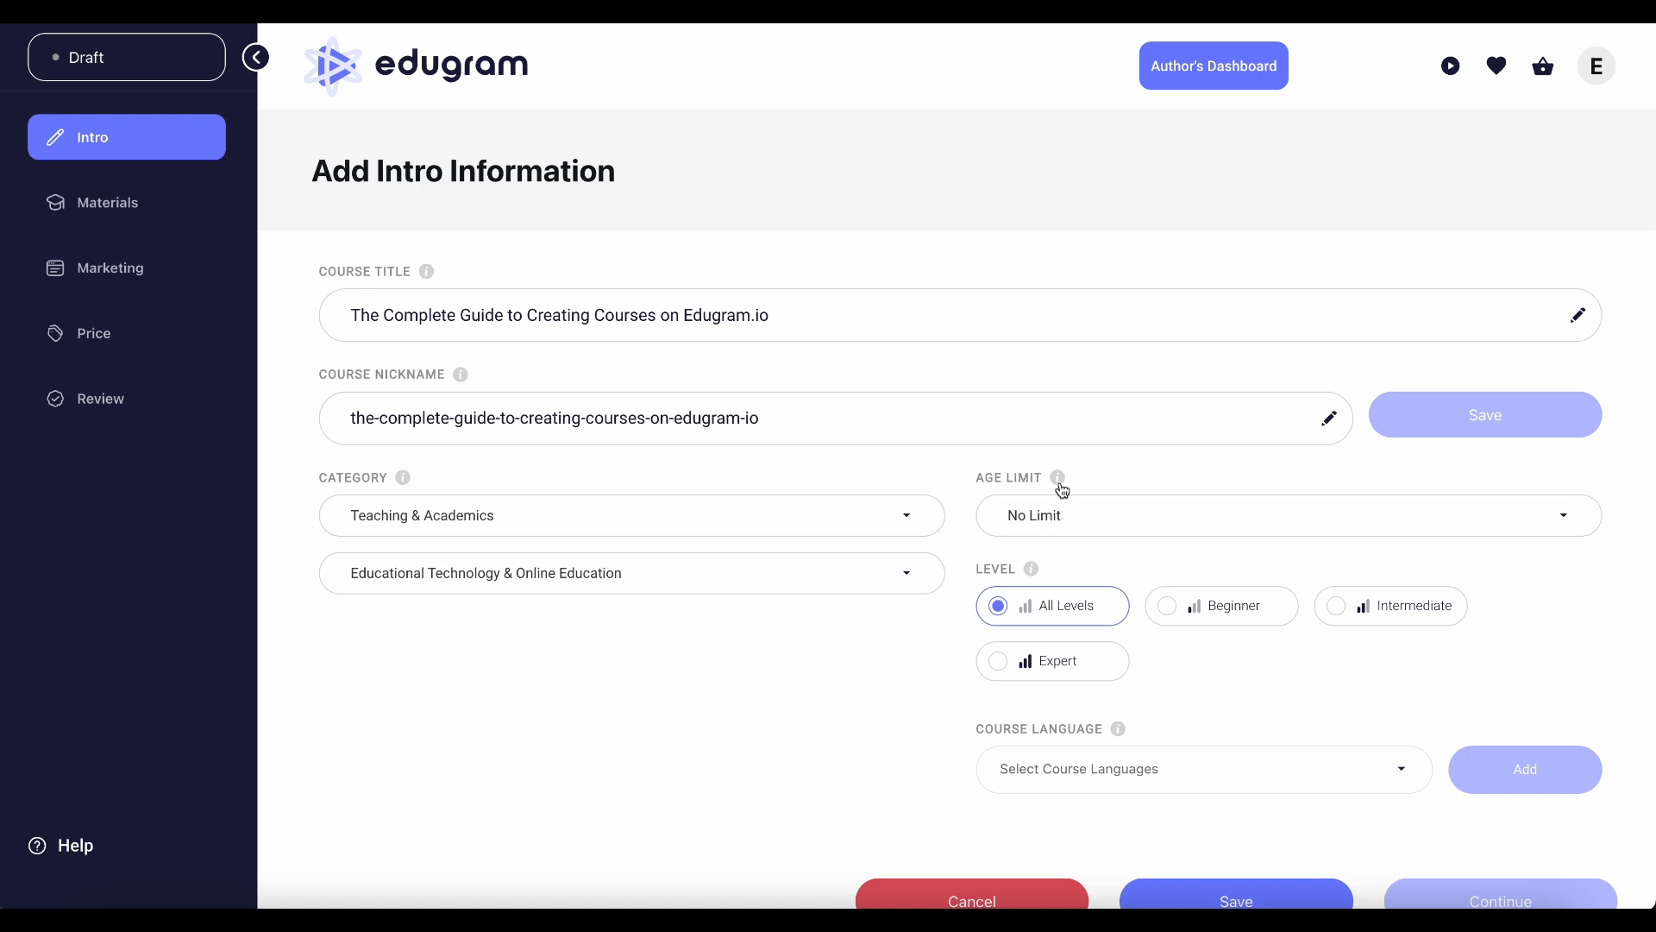
Add English as the course language.
mouse_move(1062, 488)
mouse_move(1038, 578)
scroll(1166, 694, down, 1)
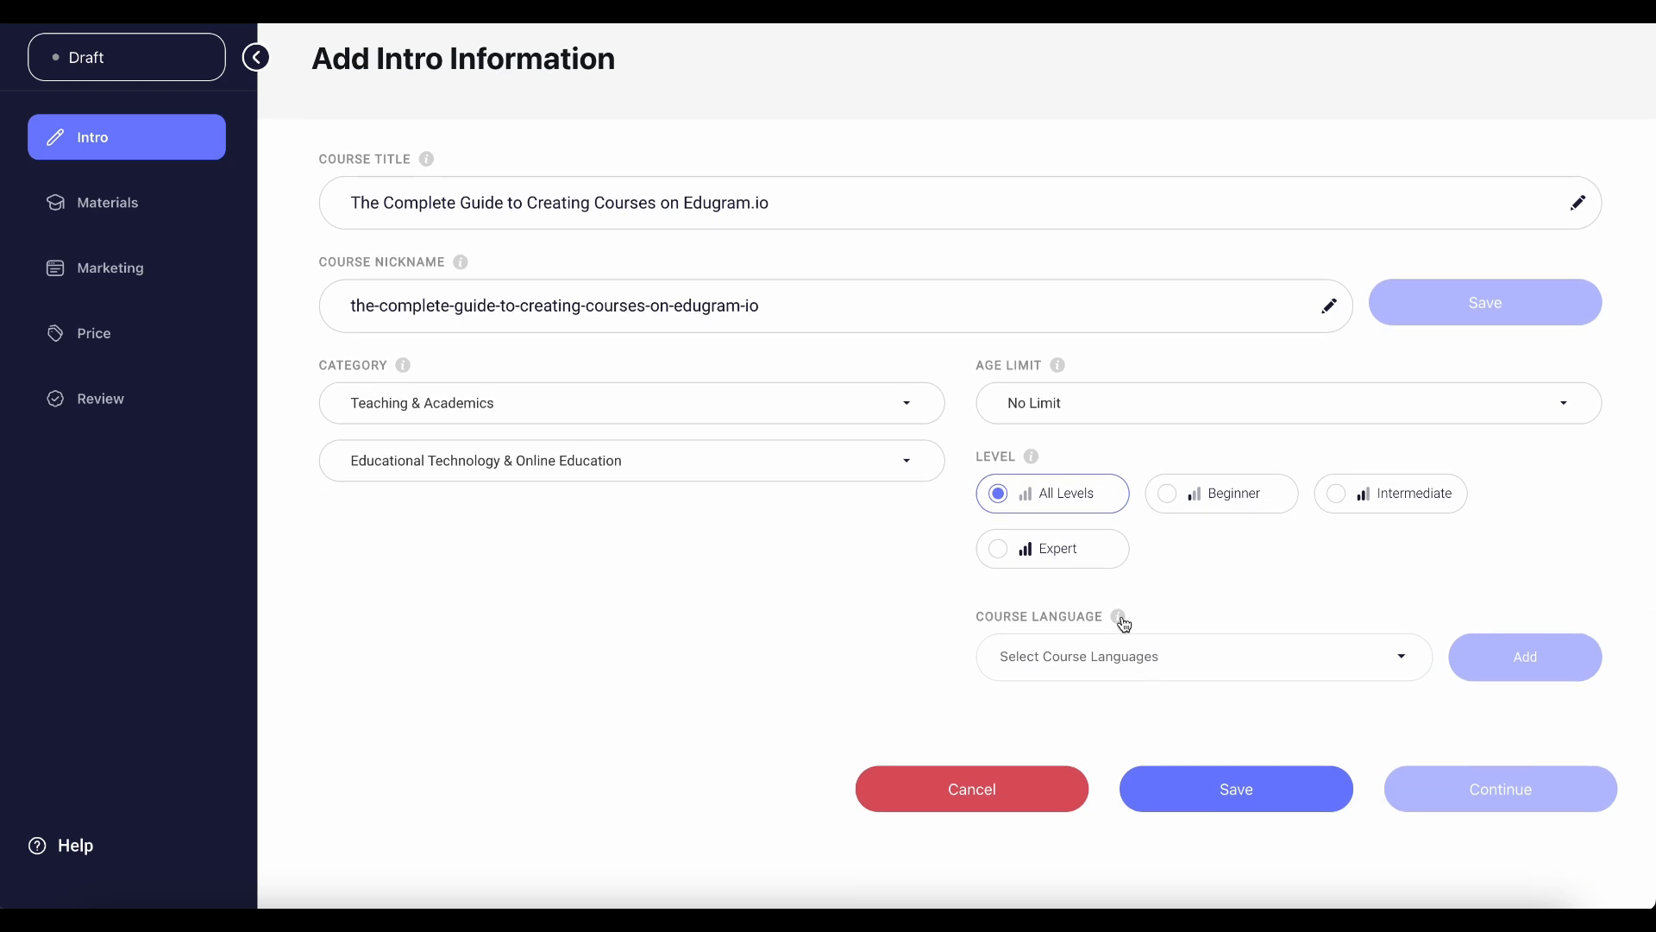
mouse_move(1120, 618)
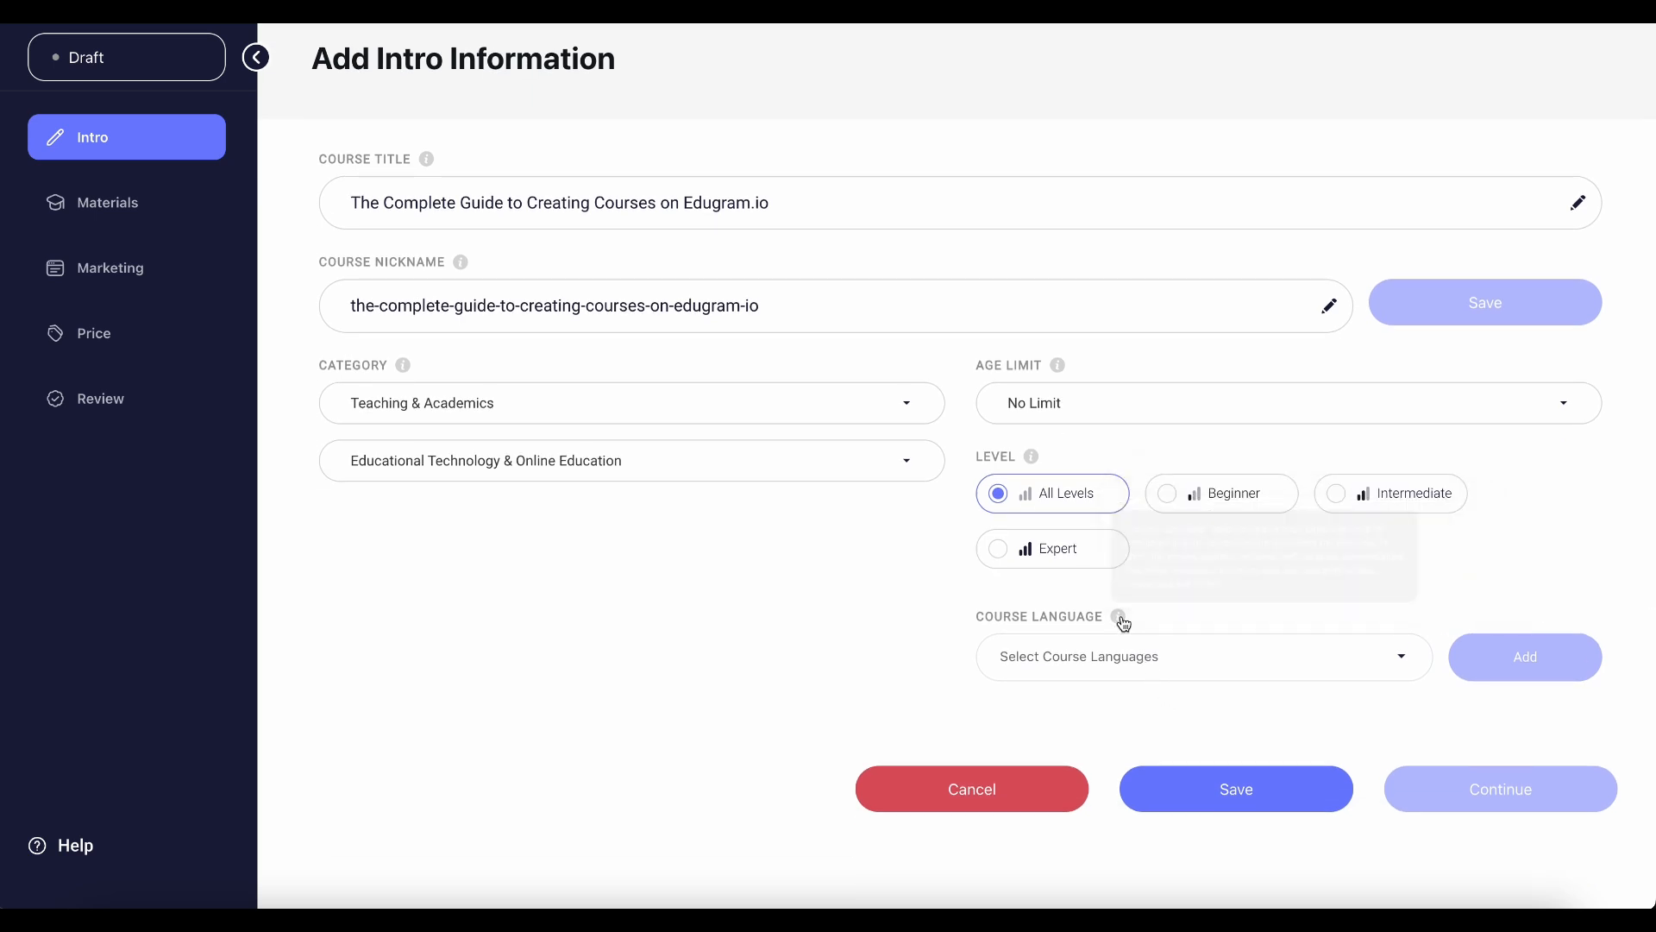
click(1126, 668)
text(Eng)
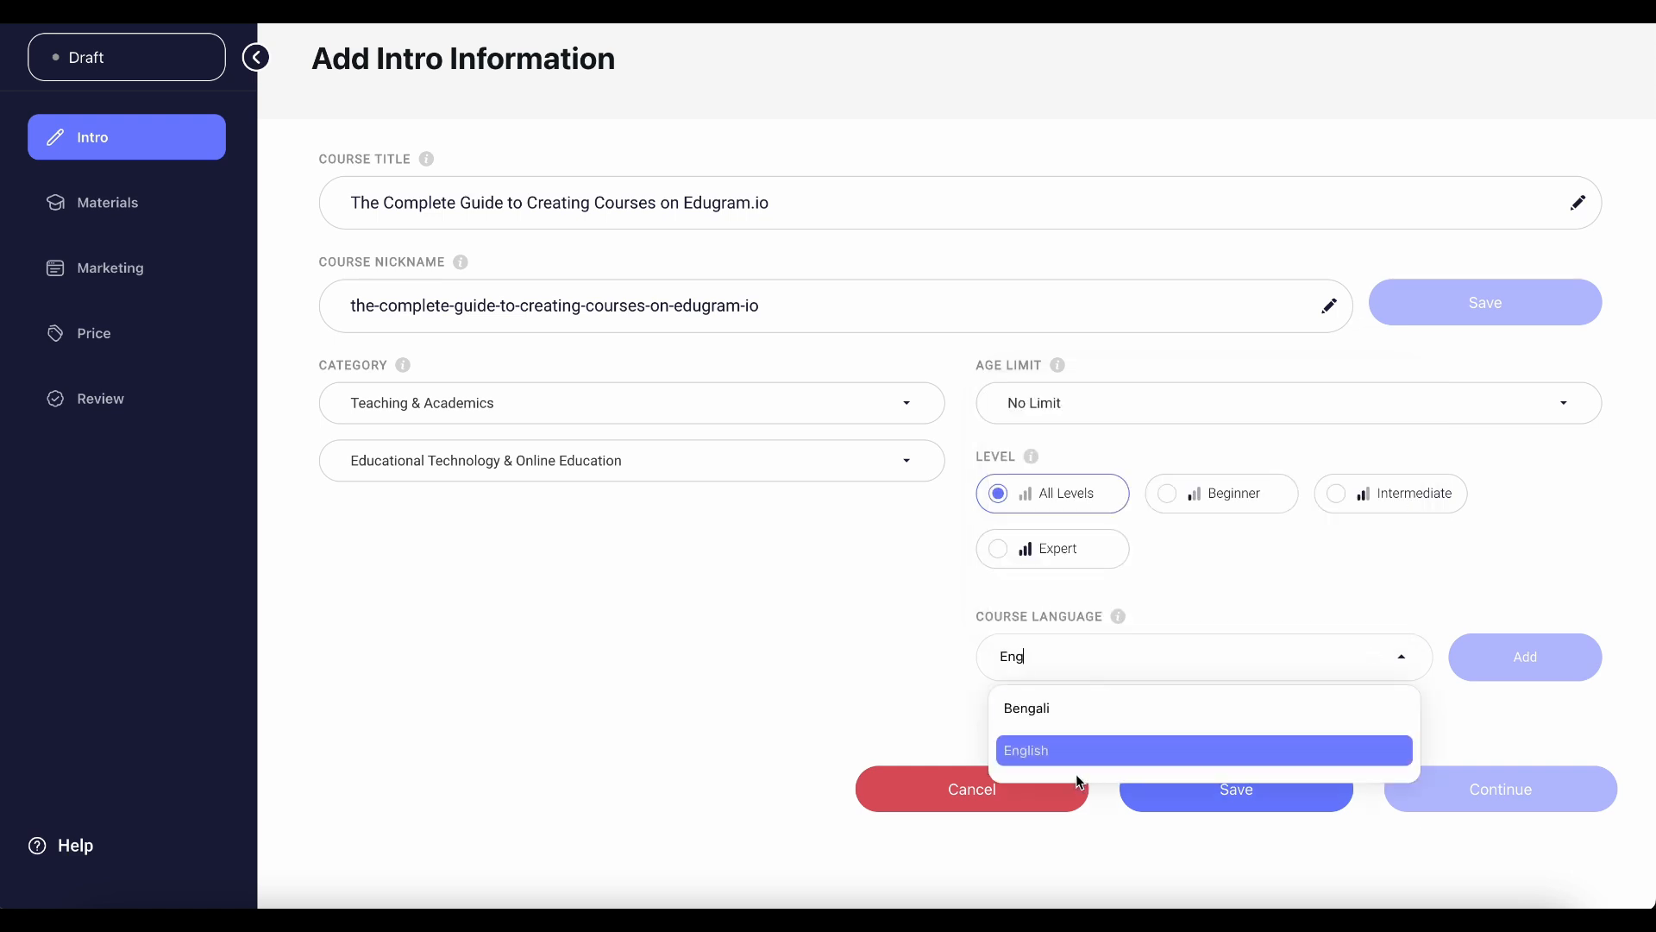
click(1042, 754)
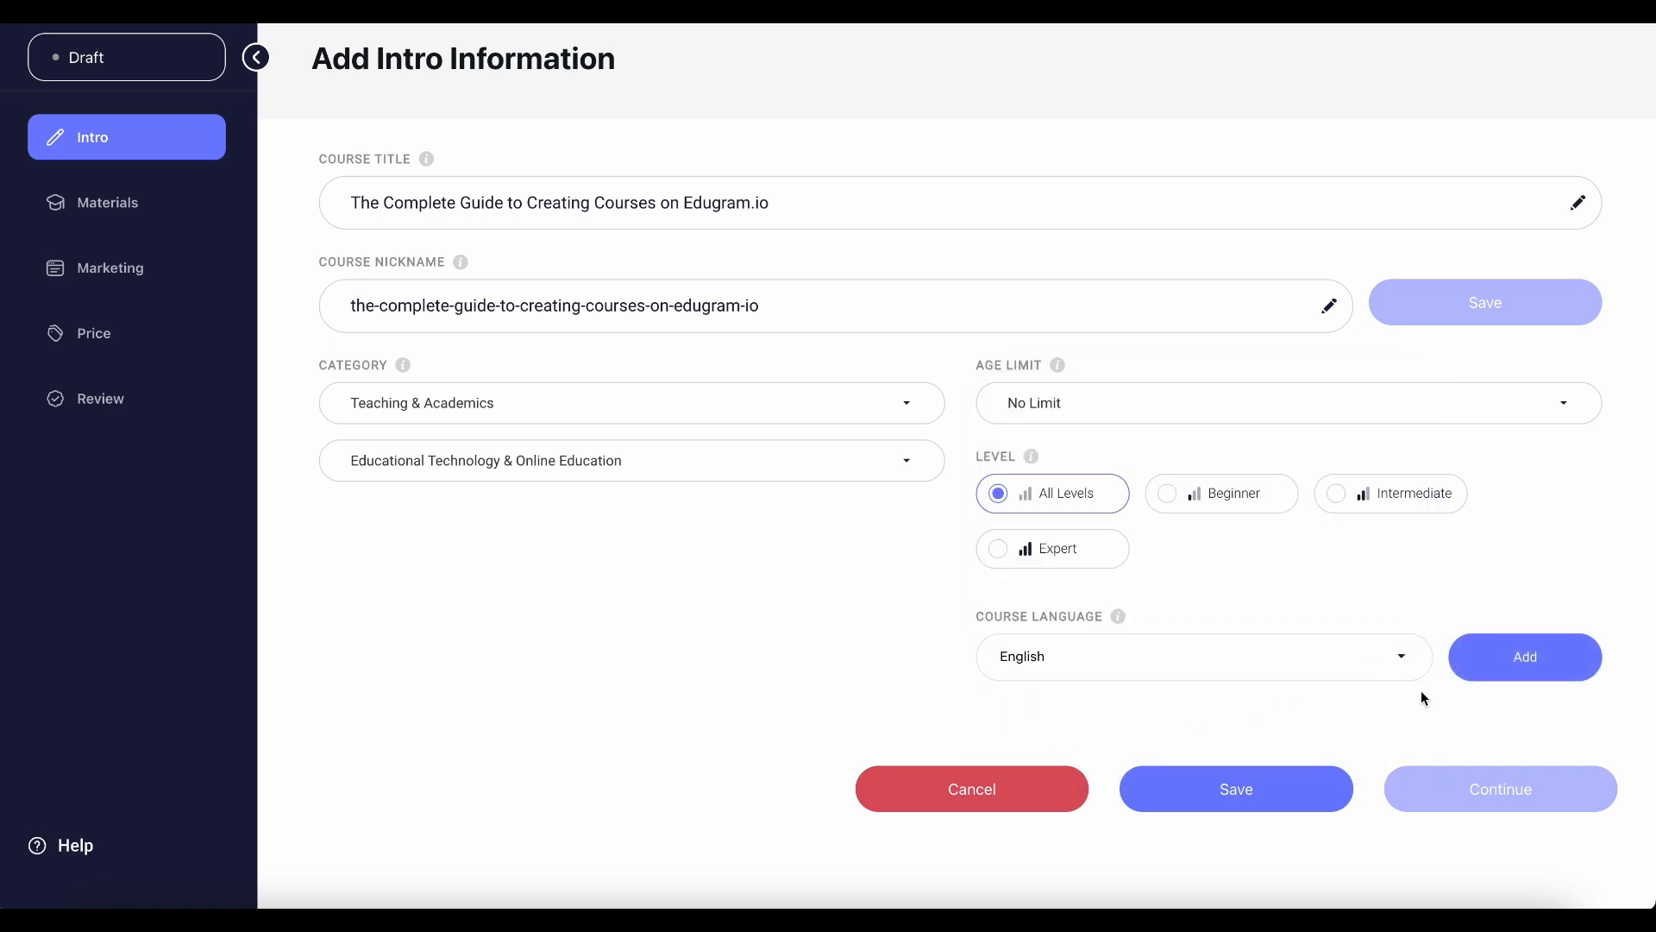
click(1518, 655)
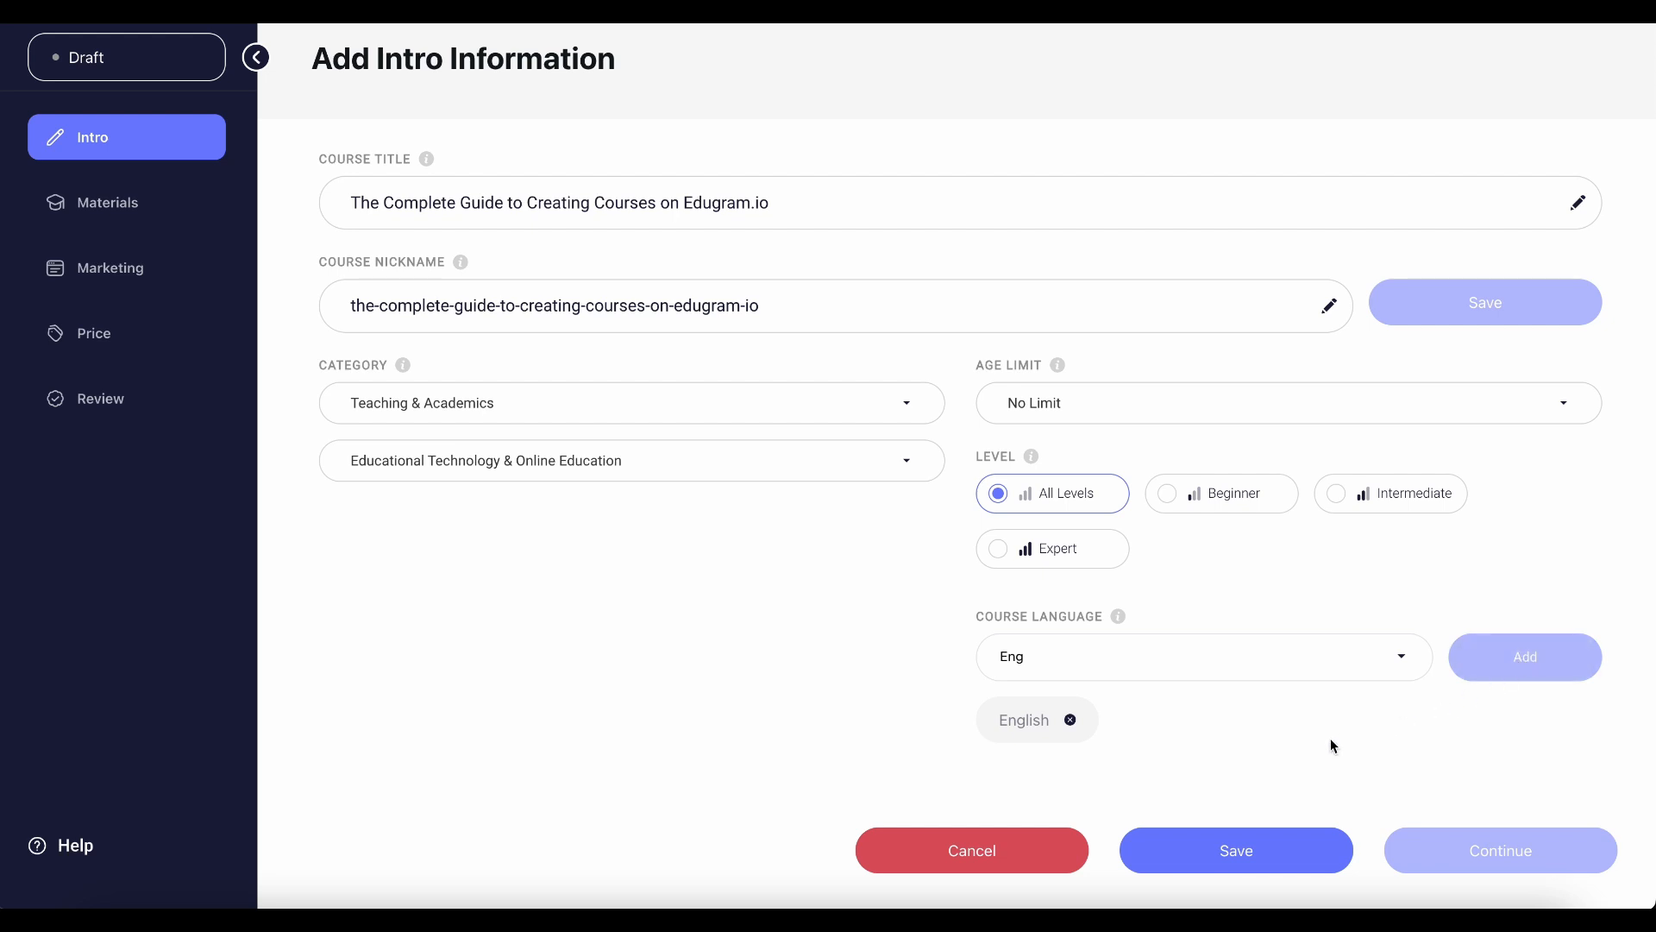
Save the intro information and continue to the course materials stage.
scroll(1294, 759, down, 1)
click(1282, 770)
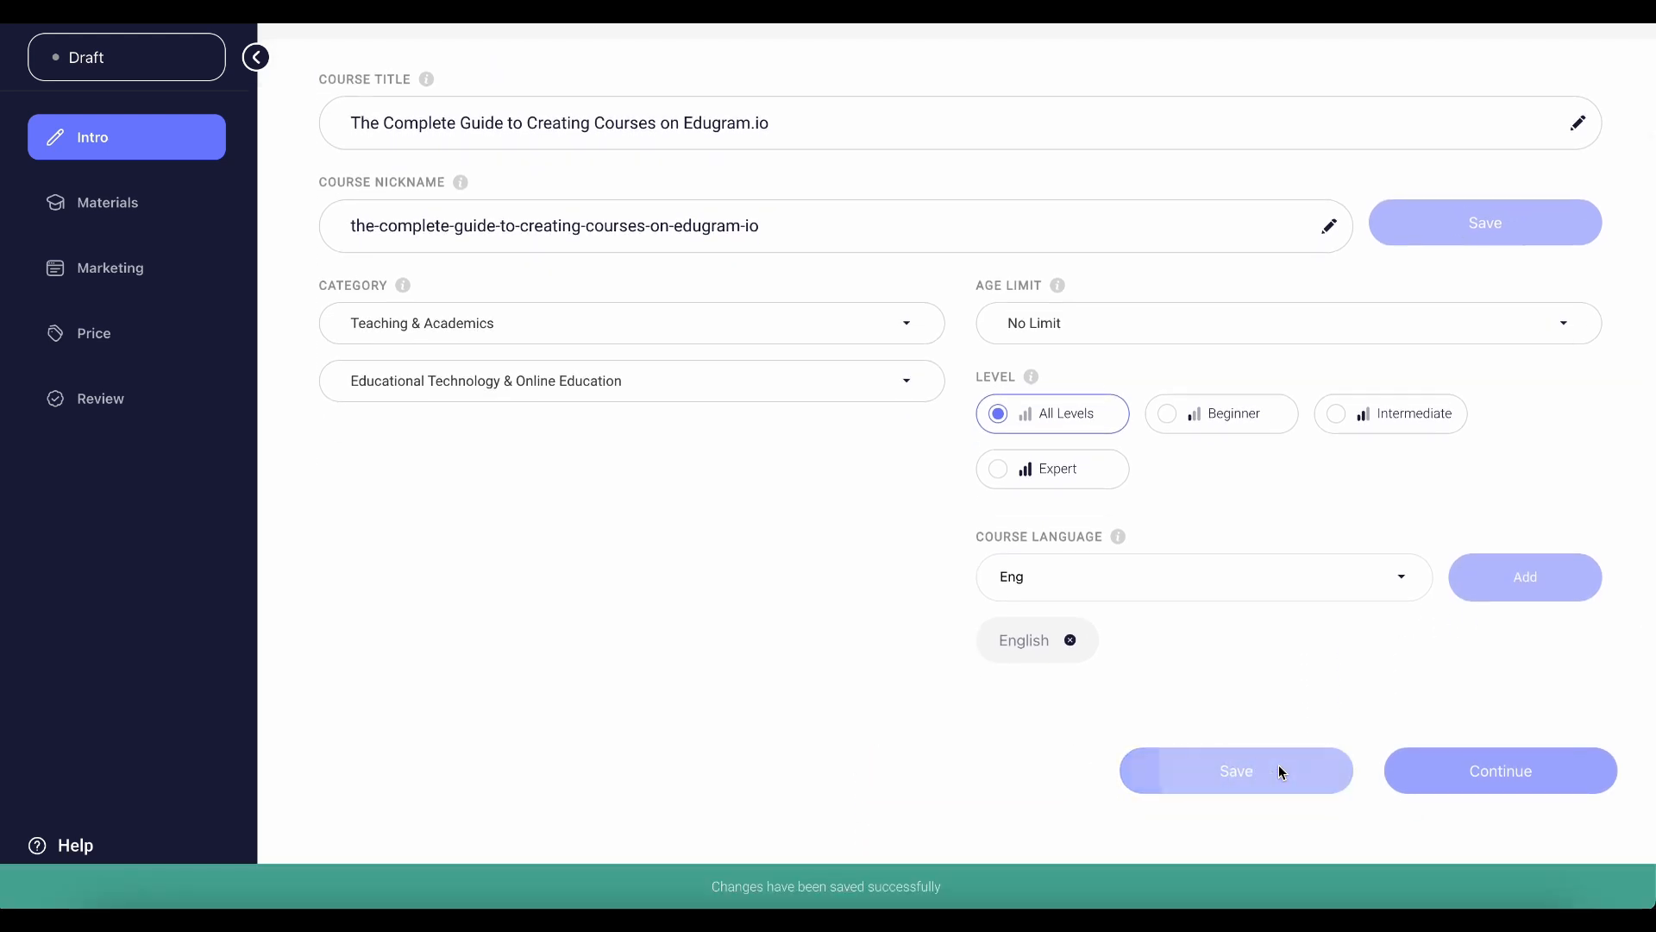
click(1499, 776)
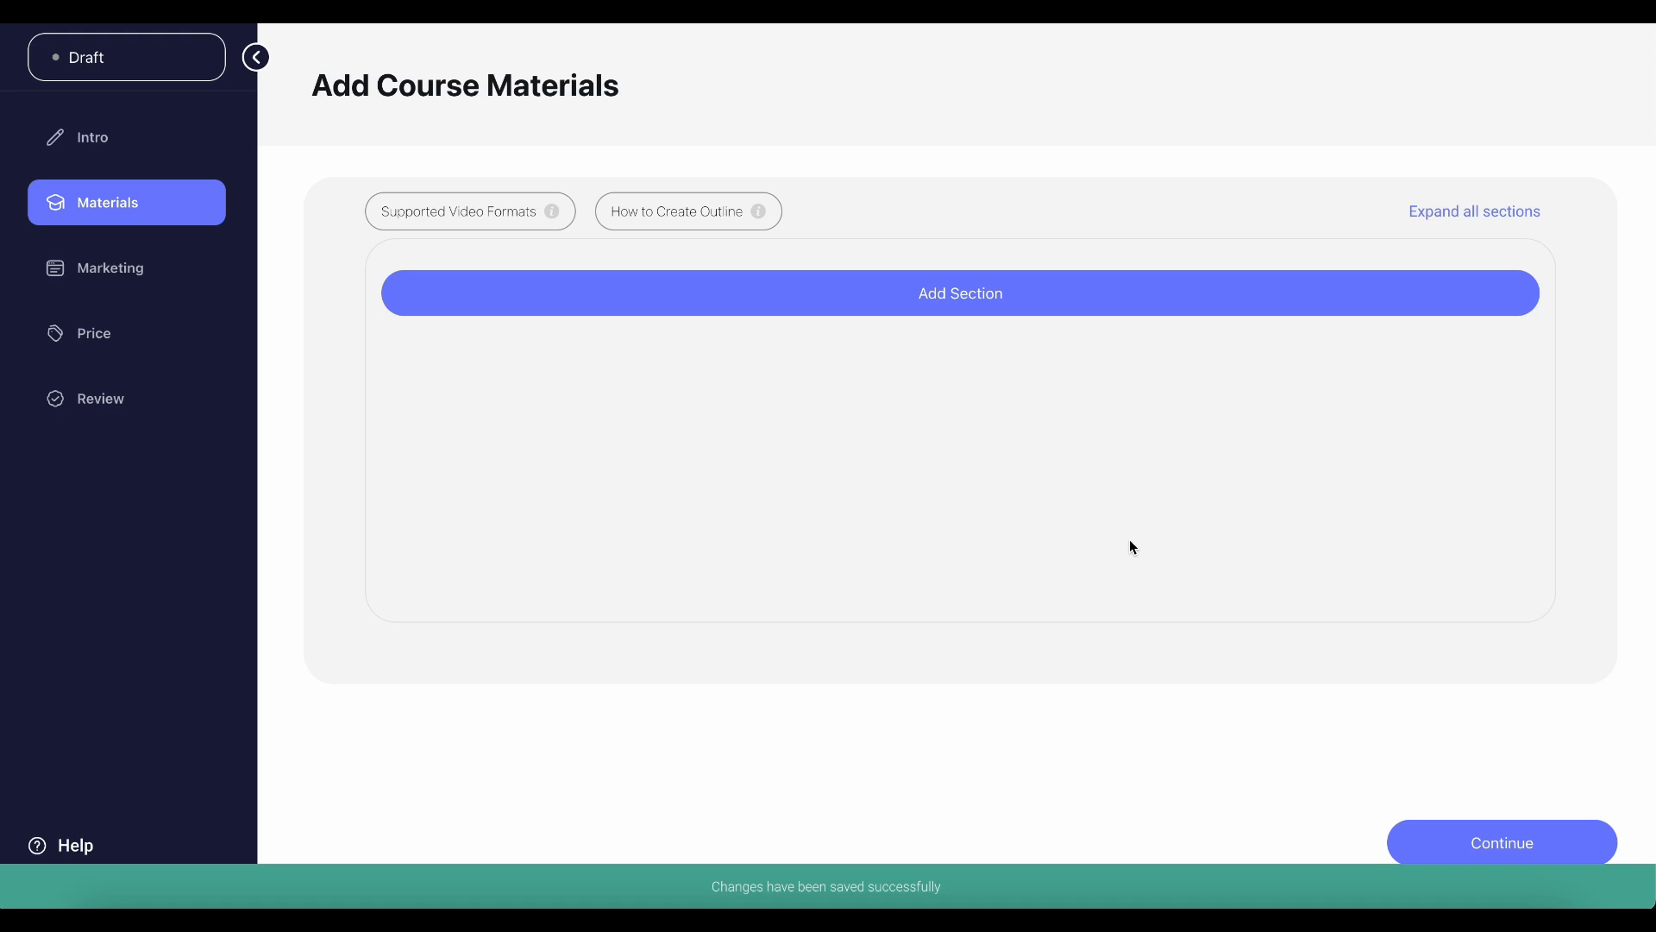
Add a section titled "Introduction to Edugram" with the description "In this section you will learn everything about Edugram!".
click(963, 298)
scroll(976, 387, down, 5)
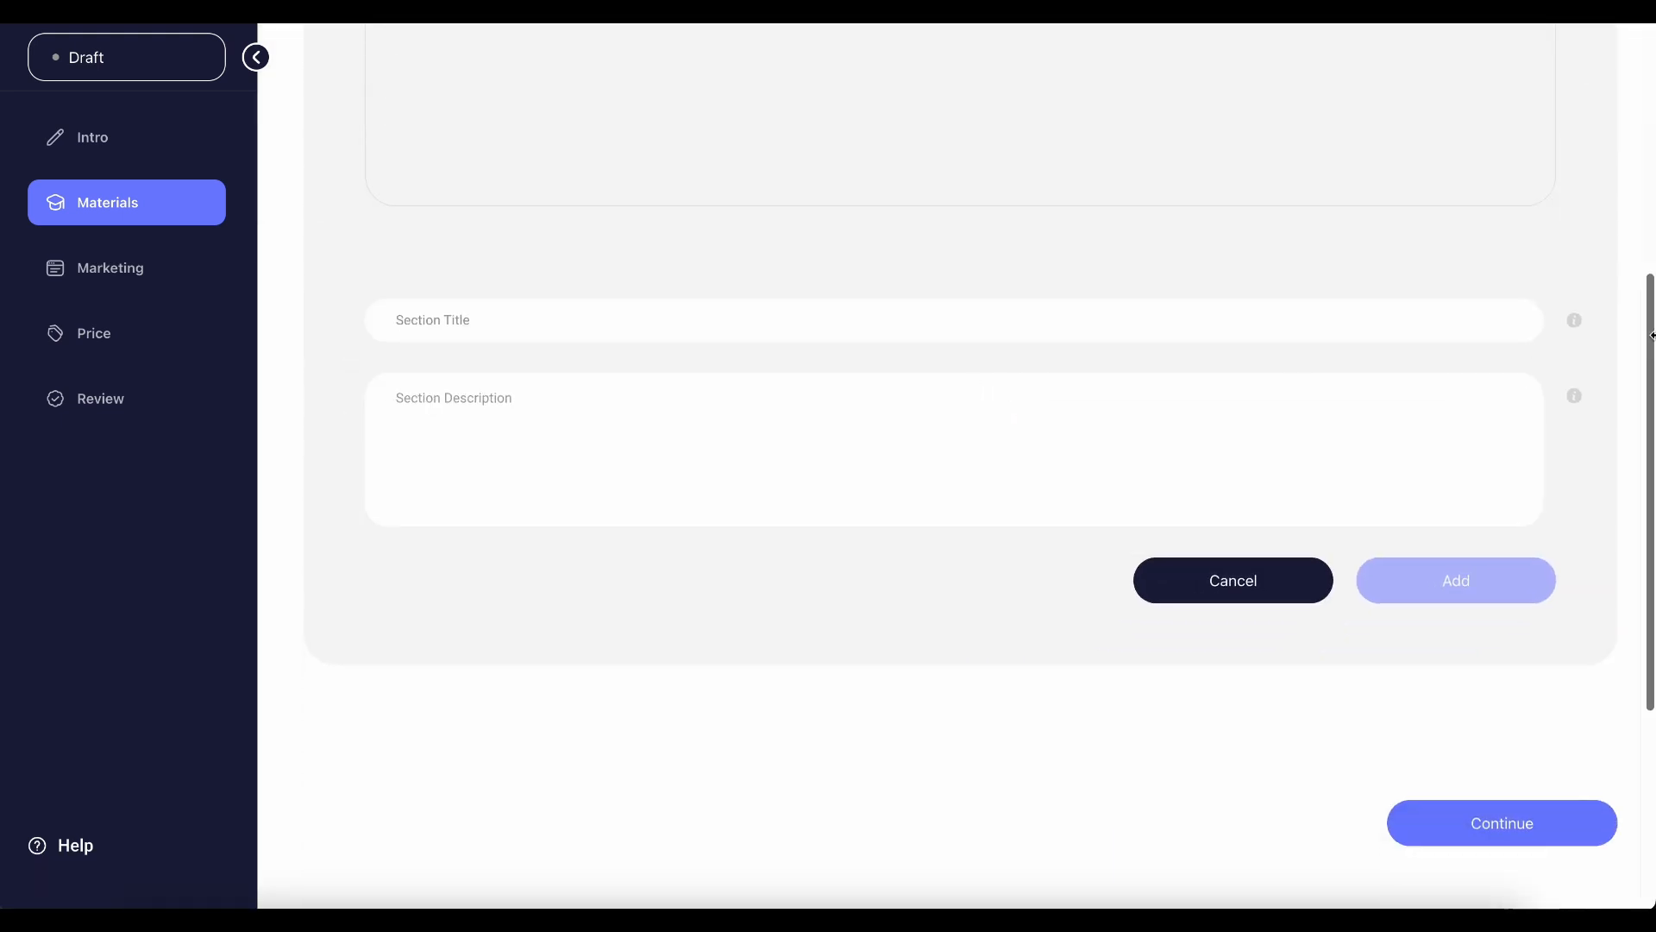
mouse_move(1574, 326)
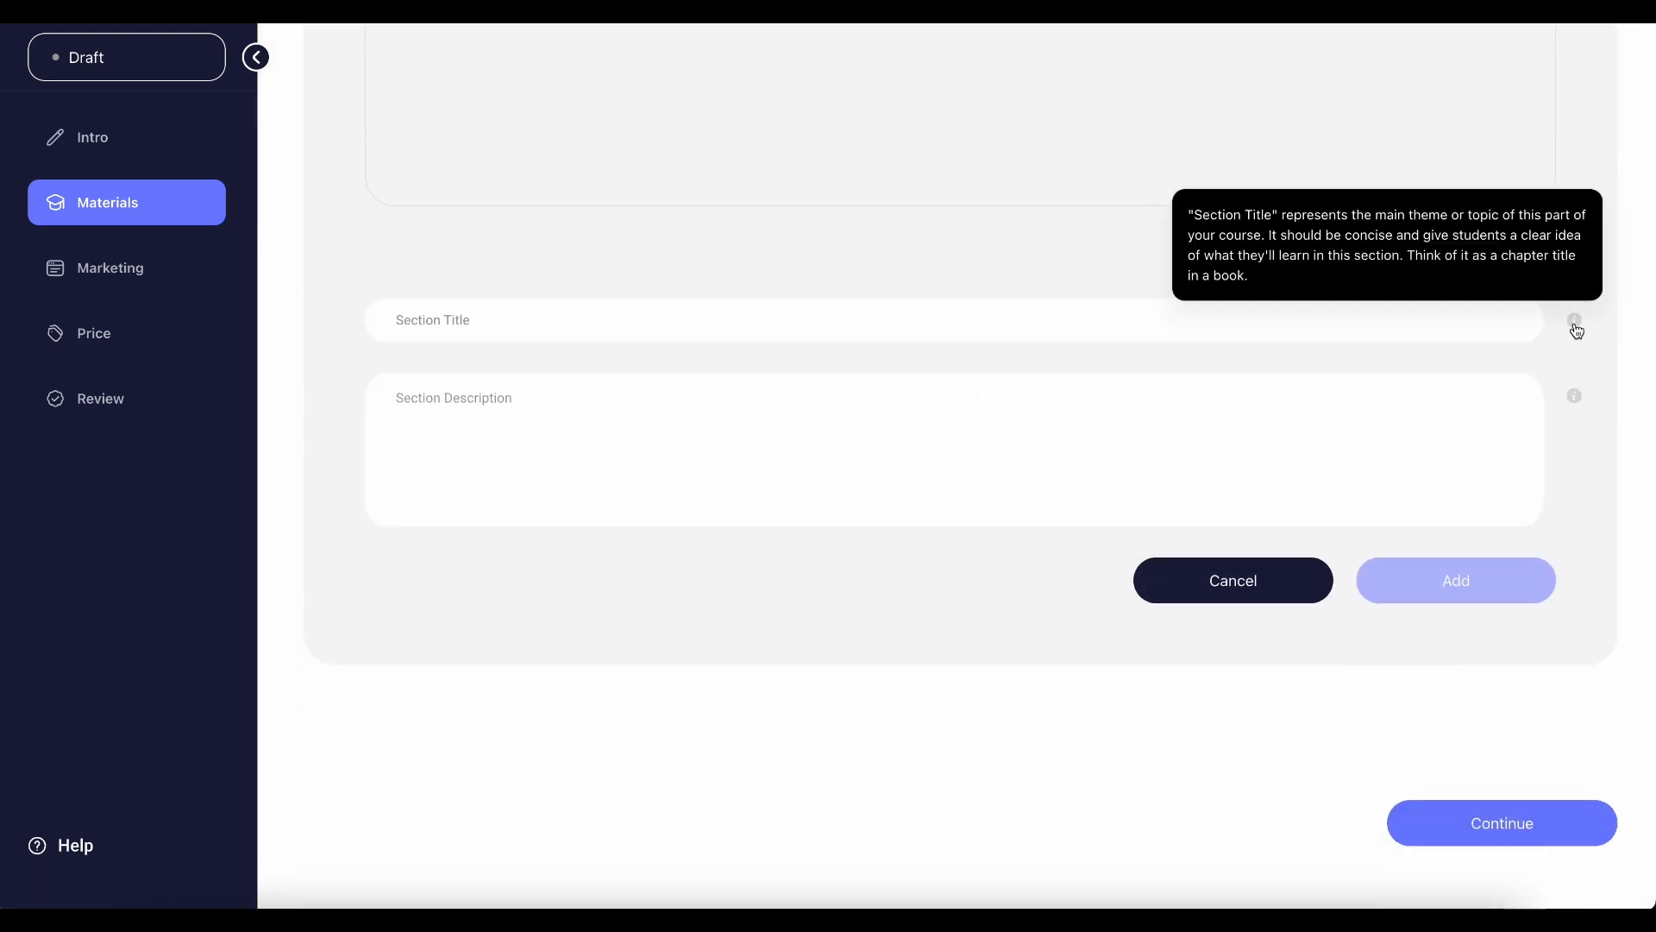
click(782, 324)
text(Introduct)
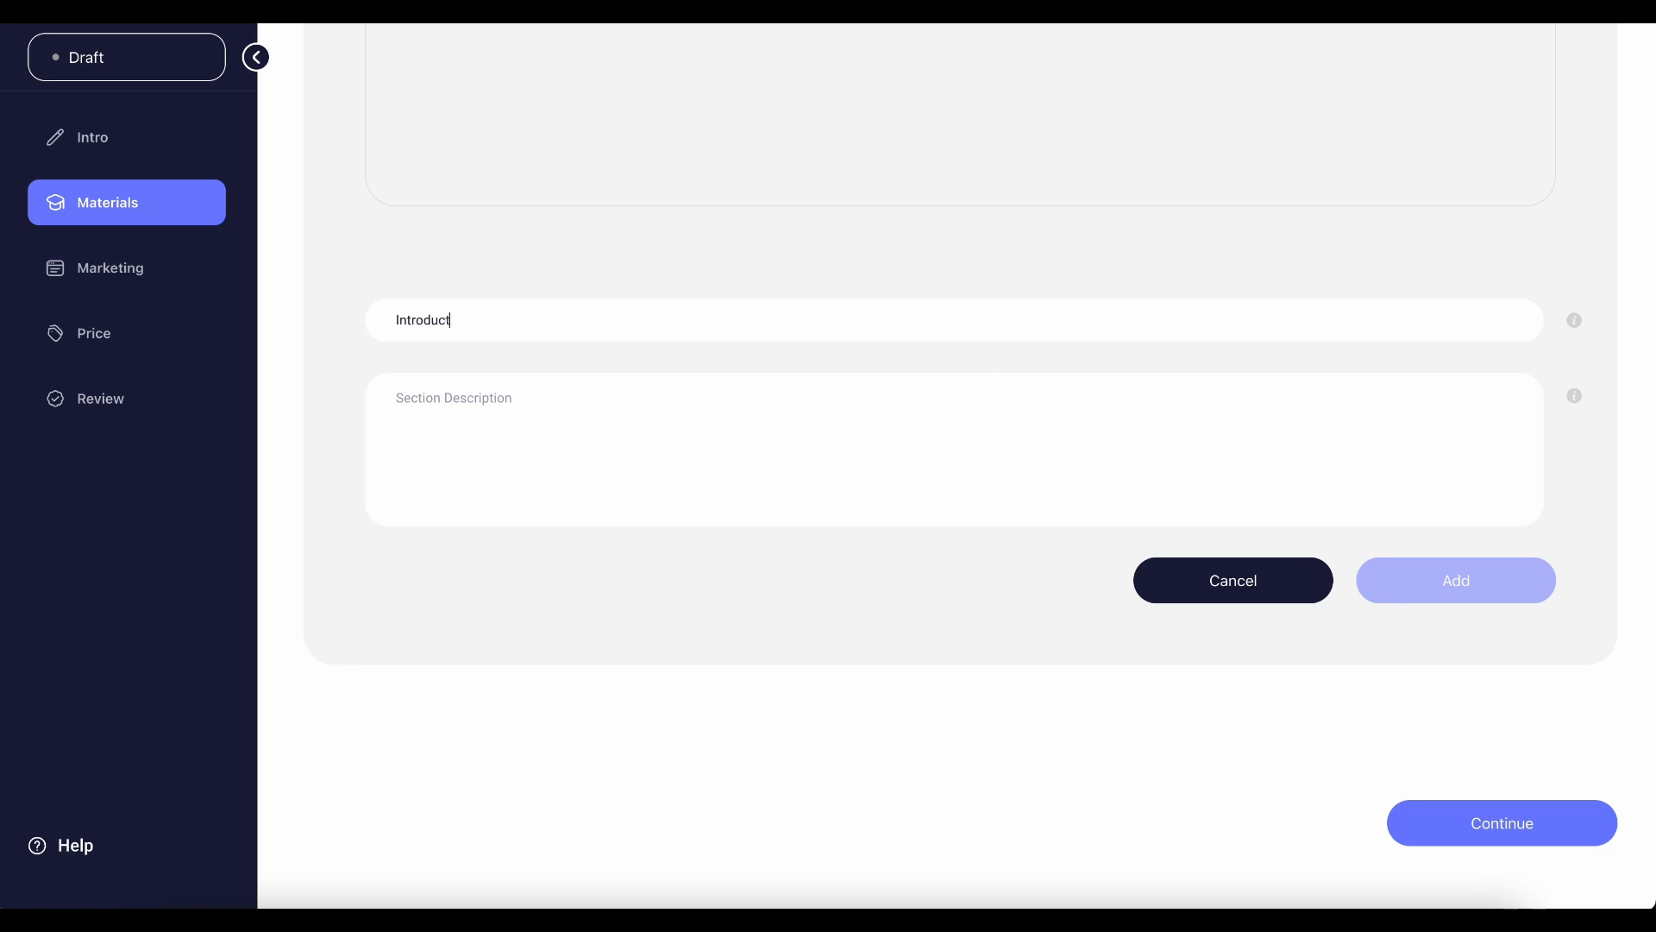
text(ion to Edugram)
mouse_move(1575, 398)
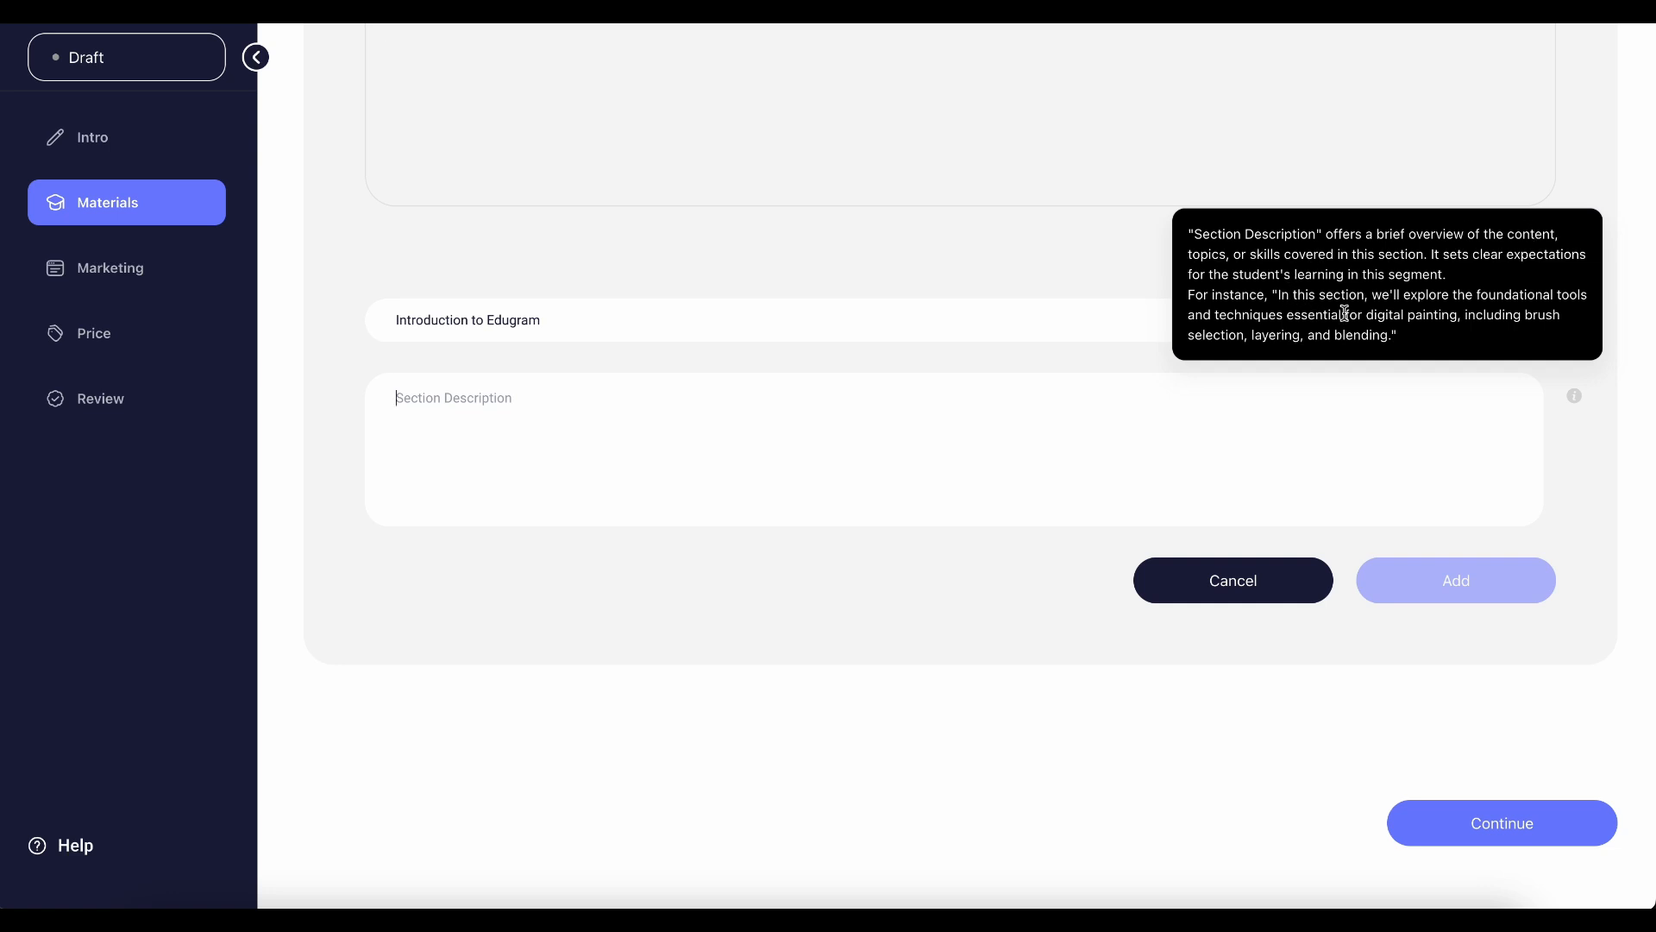
text(In this section you will learn everything about Edugram!)
click(1462, 595)
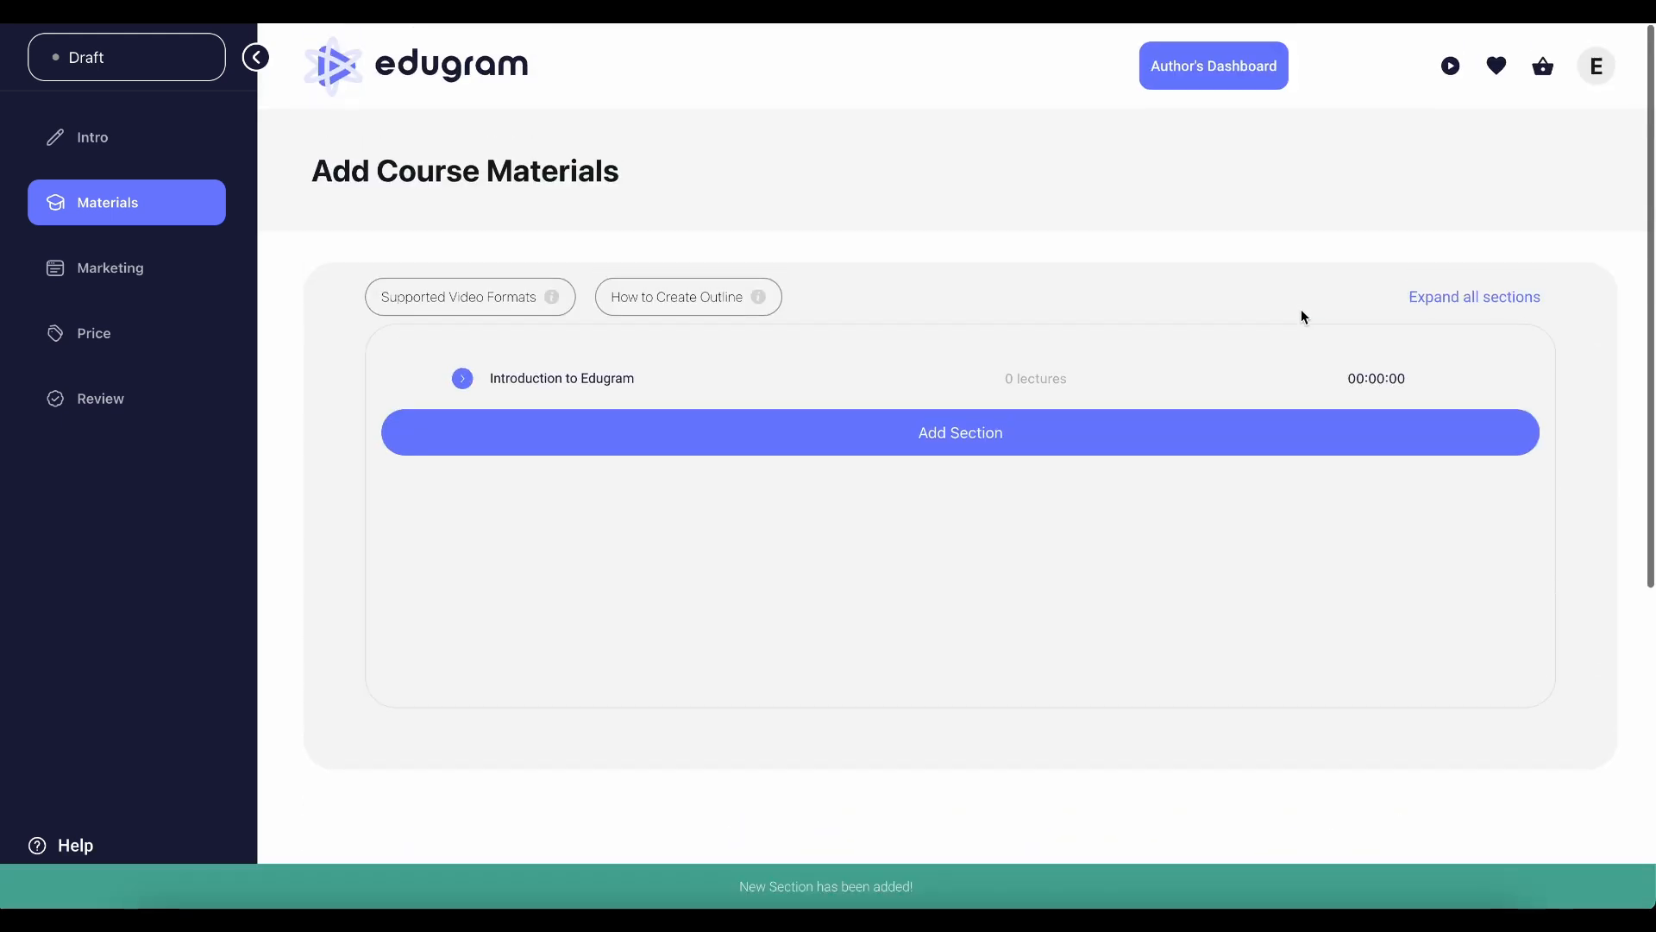
Start a new lecture in the Introduction to Edugram section and title it "What is Edugram?".
mouse_move(1364, 376)
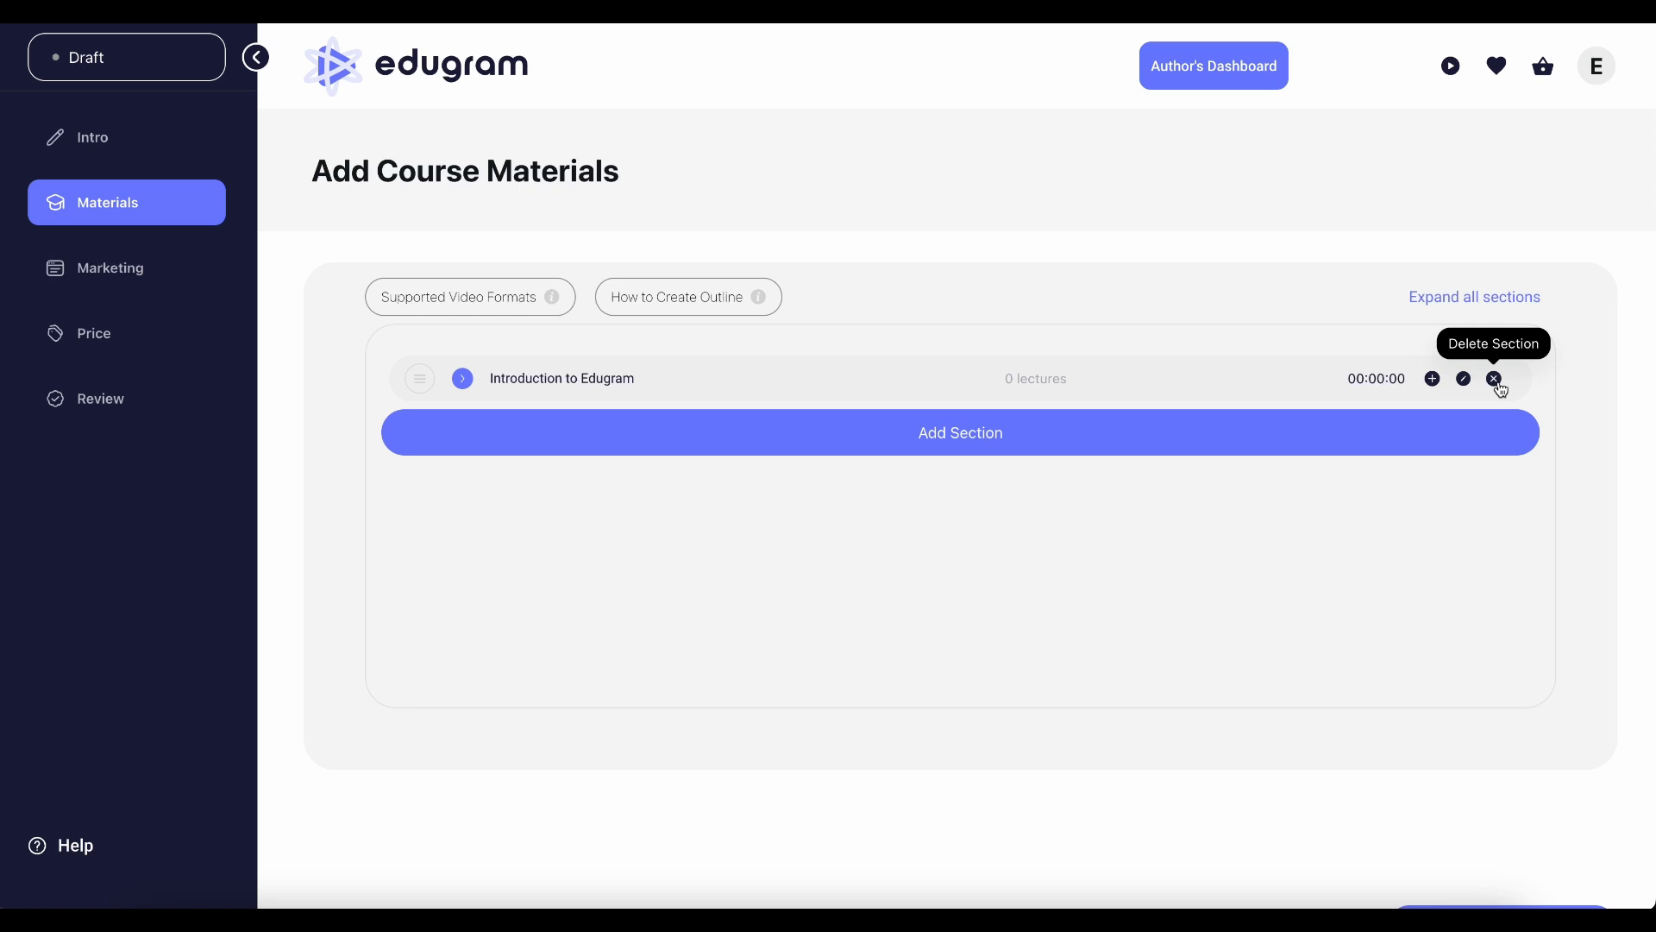
click(1434, 385)
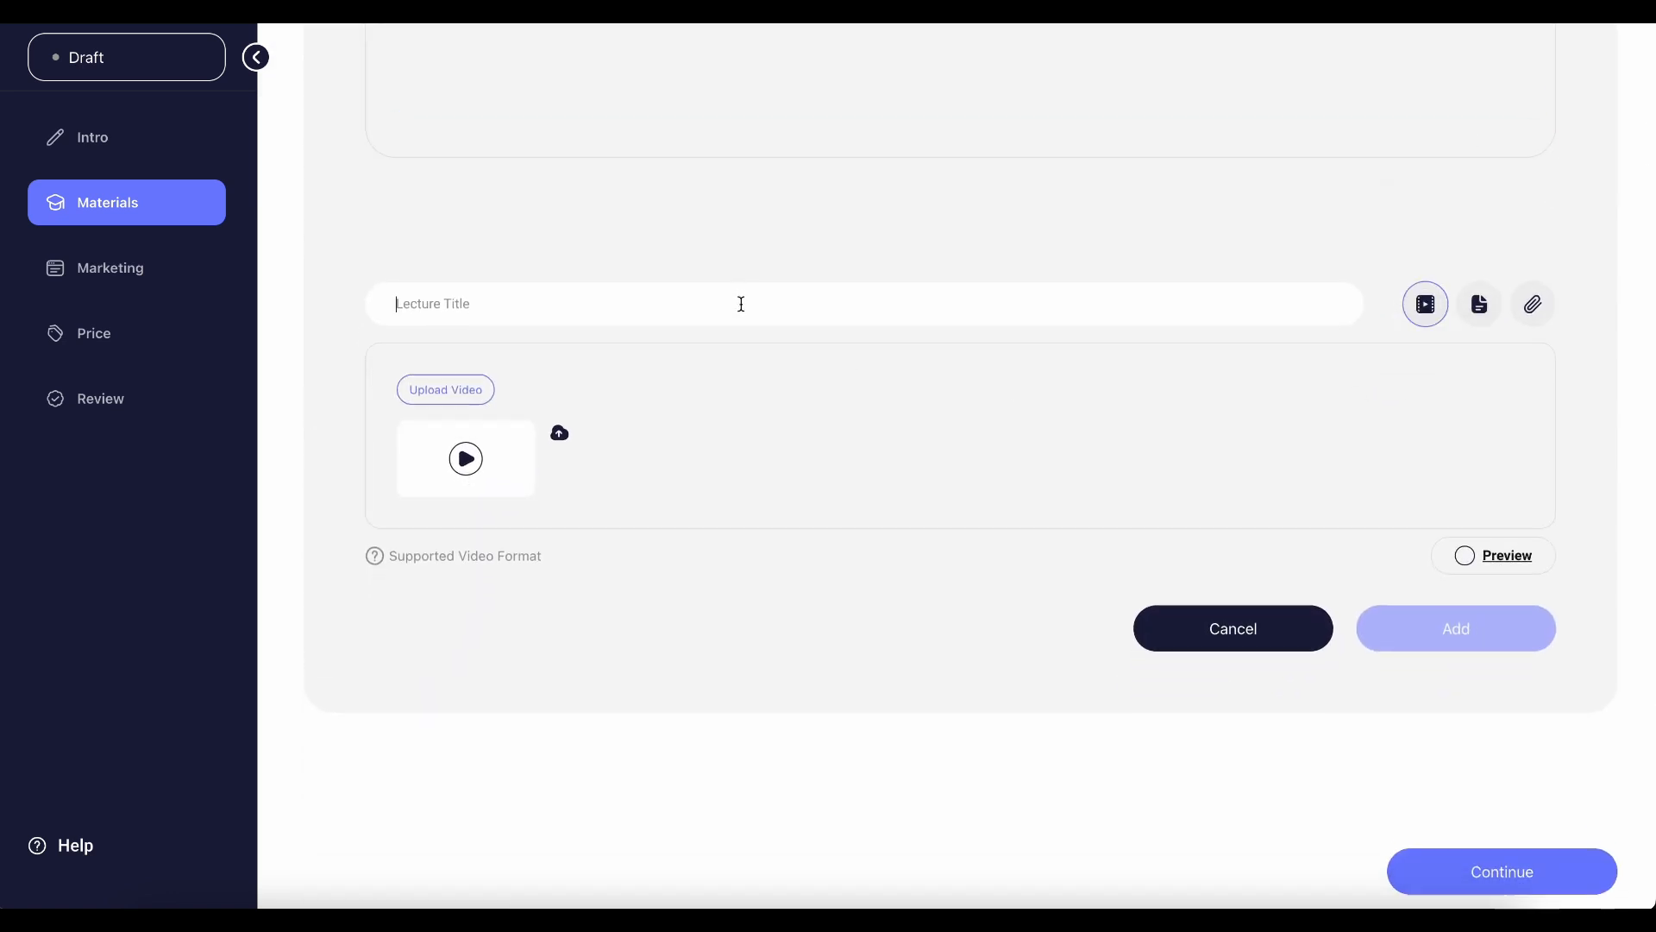
text(What i)
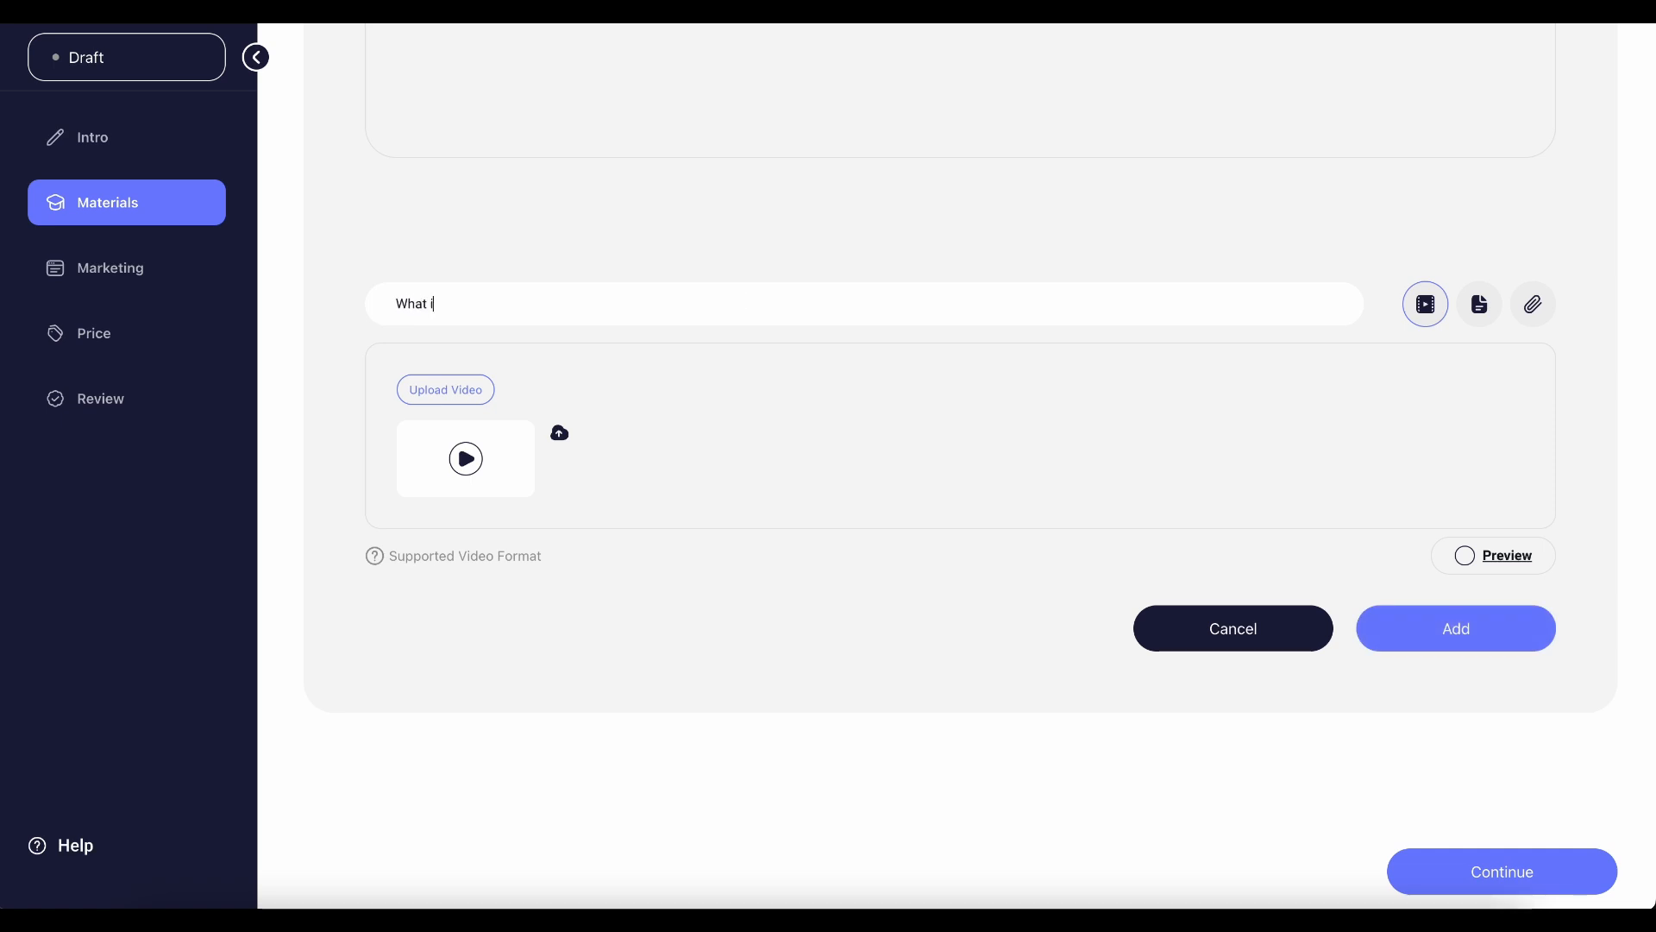
text(s Edugram?)
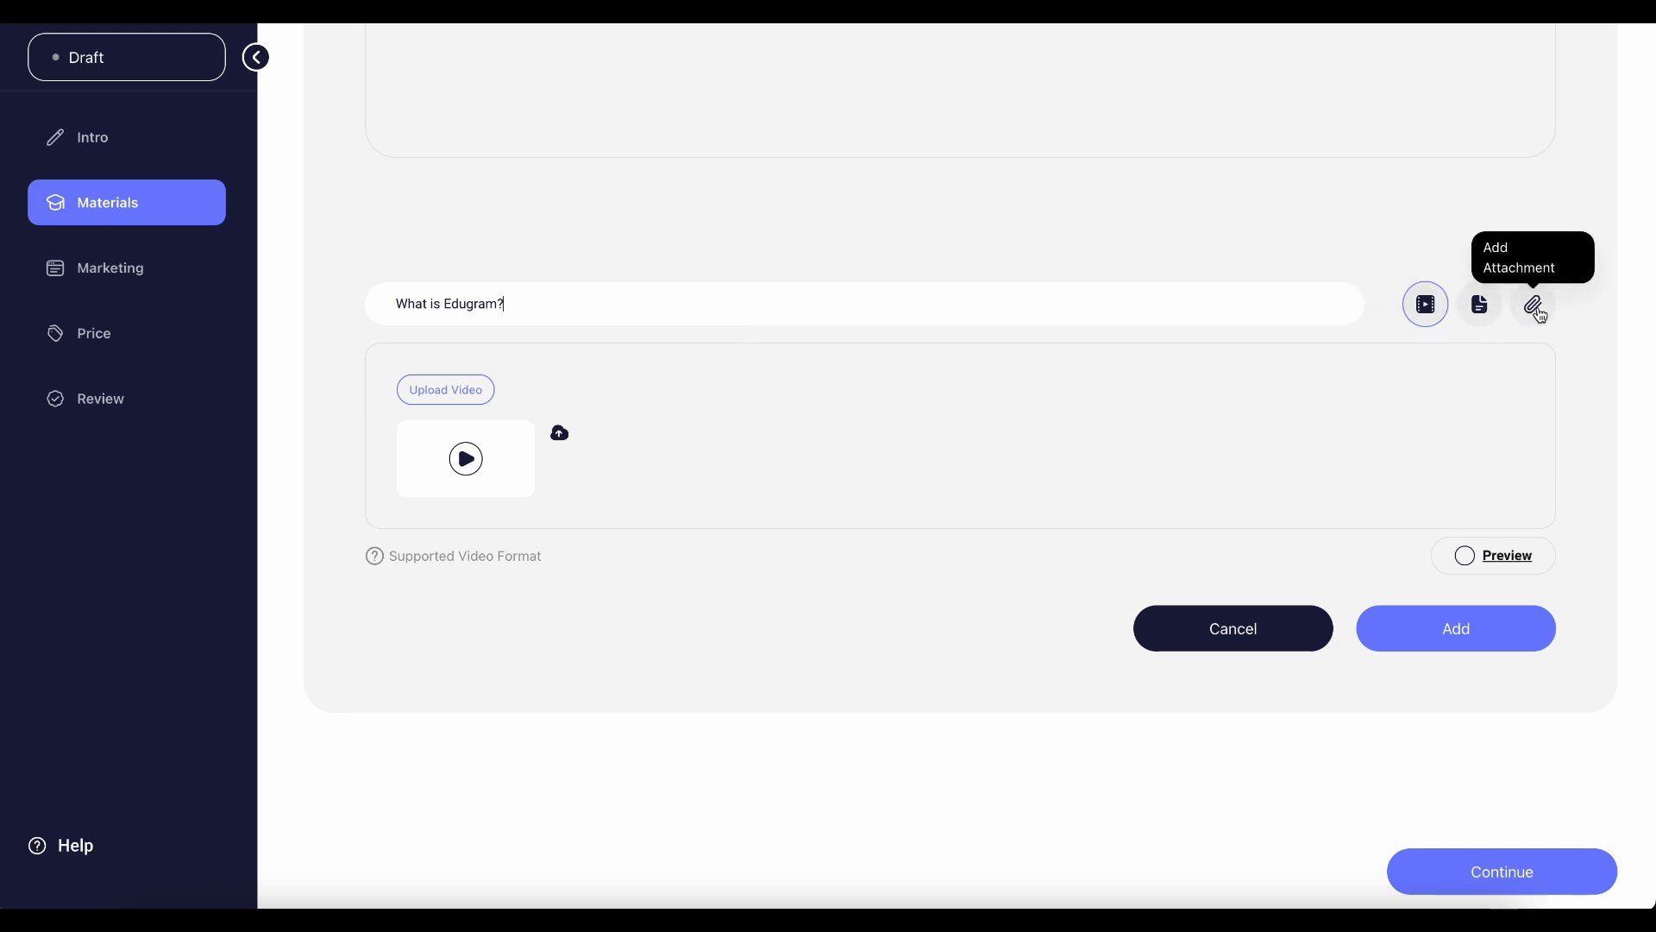
Upload the video "What is Edugram?.mp4" to the lecture and add the lecture to the section.
click(441, 397)
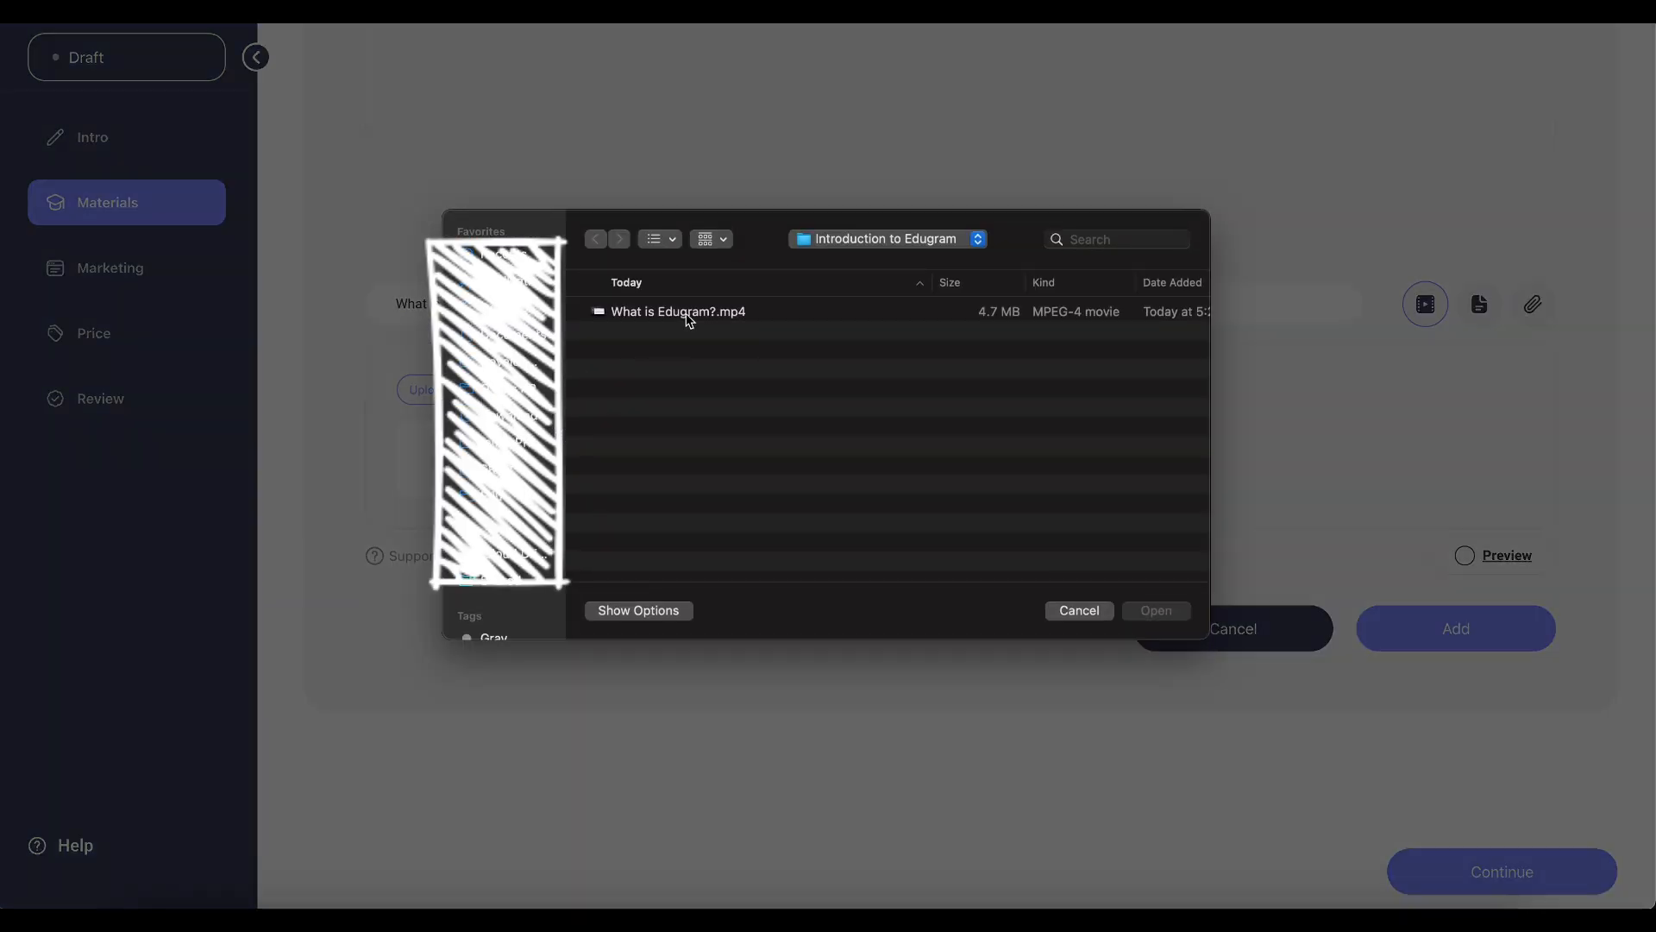
click(682, 313)
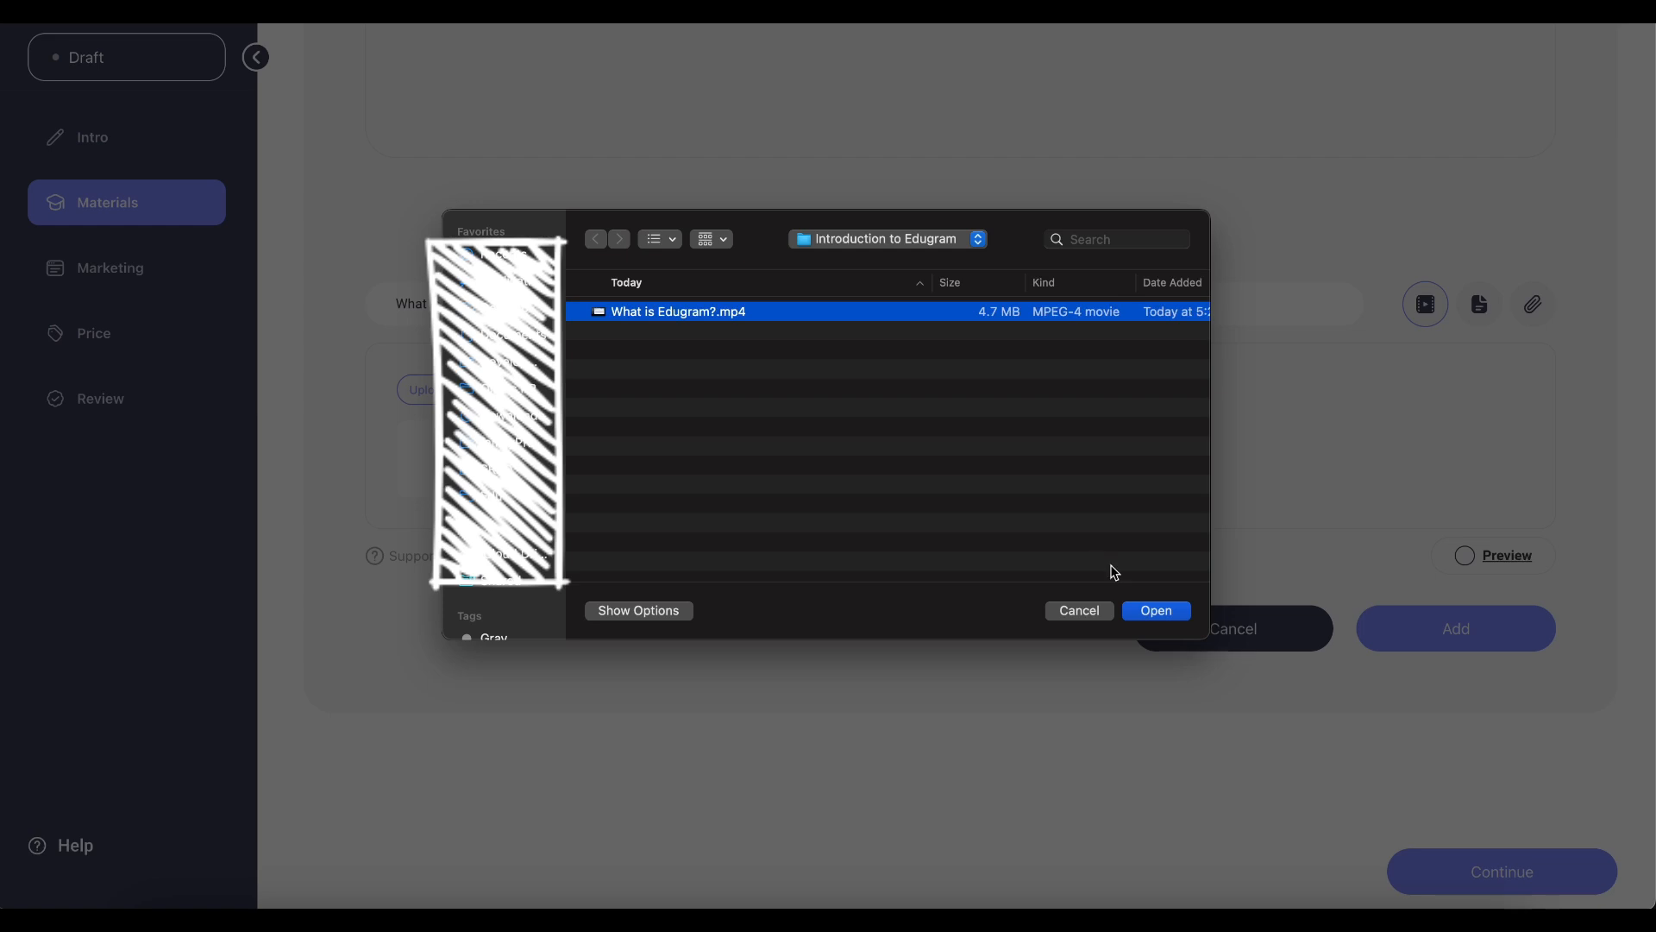
click(1156, 610)
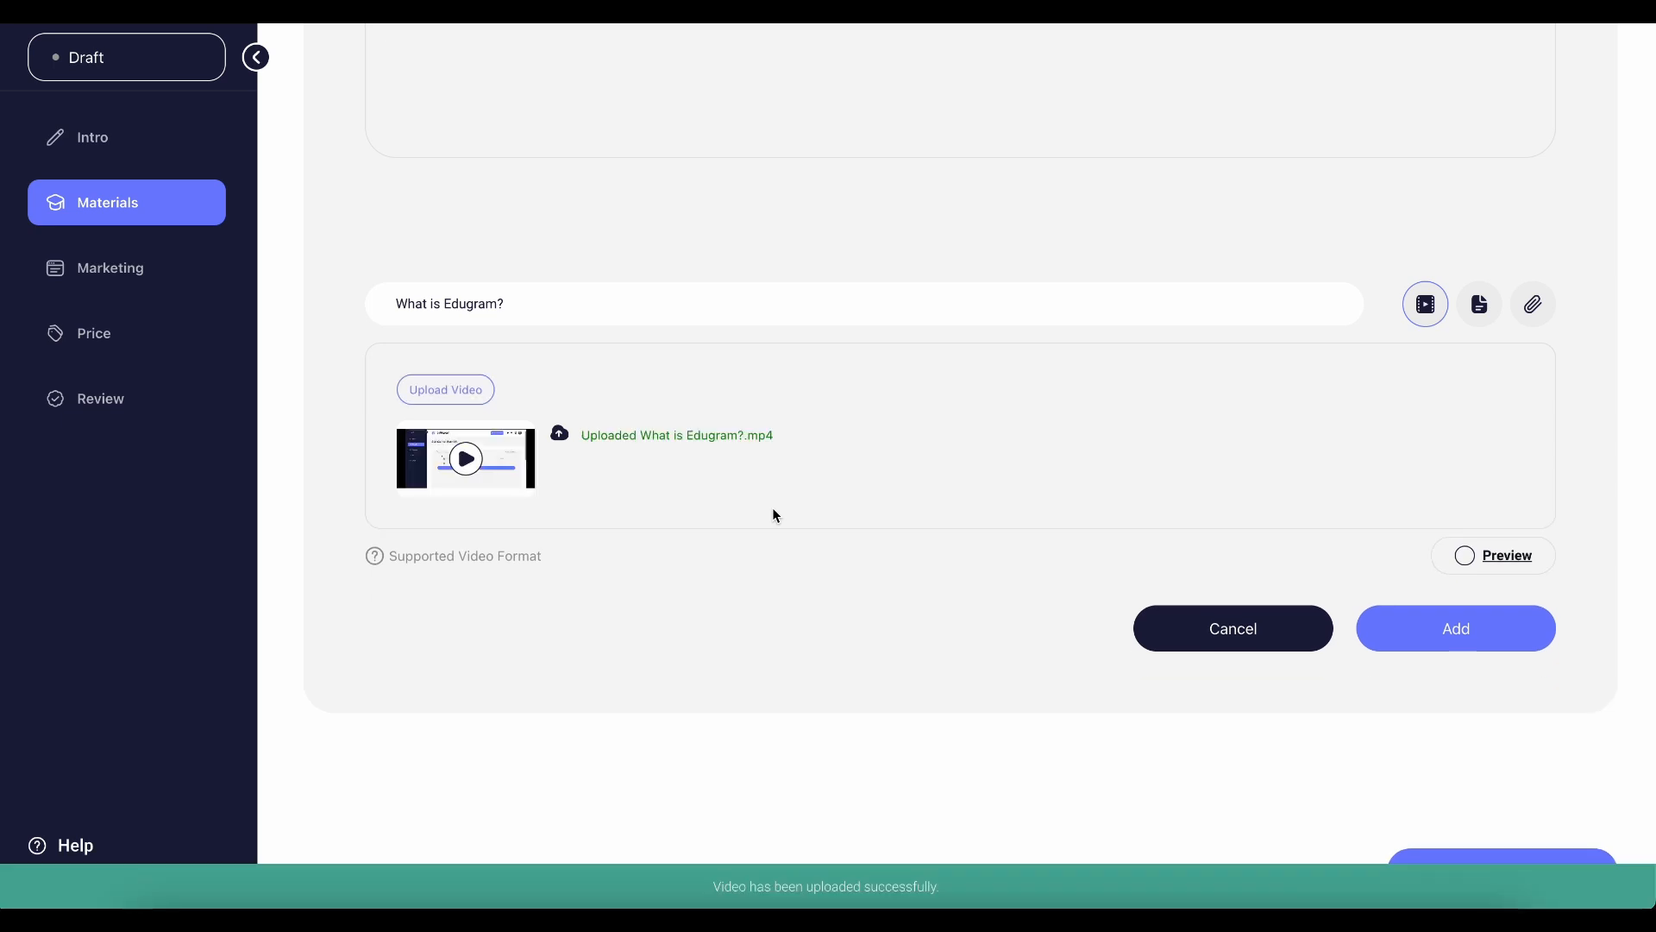
mouse_move(391, 562)
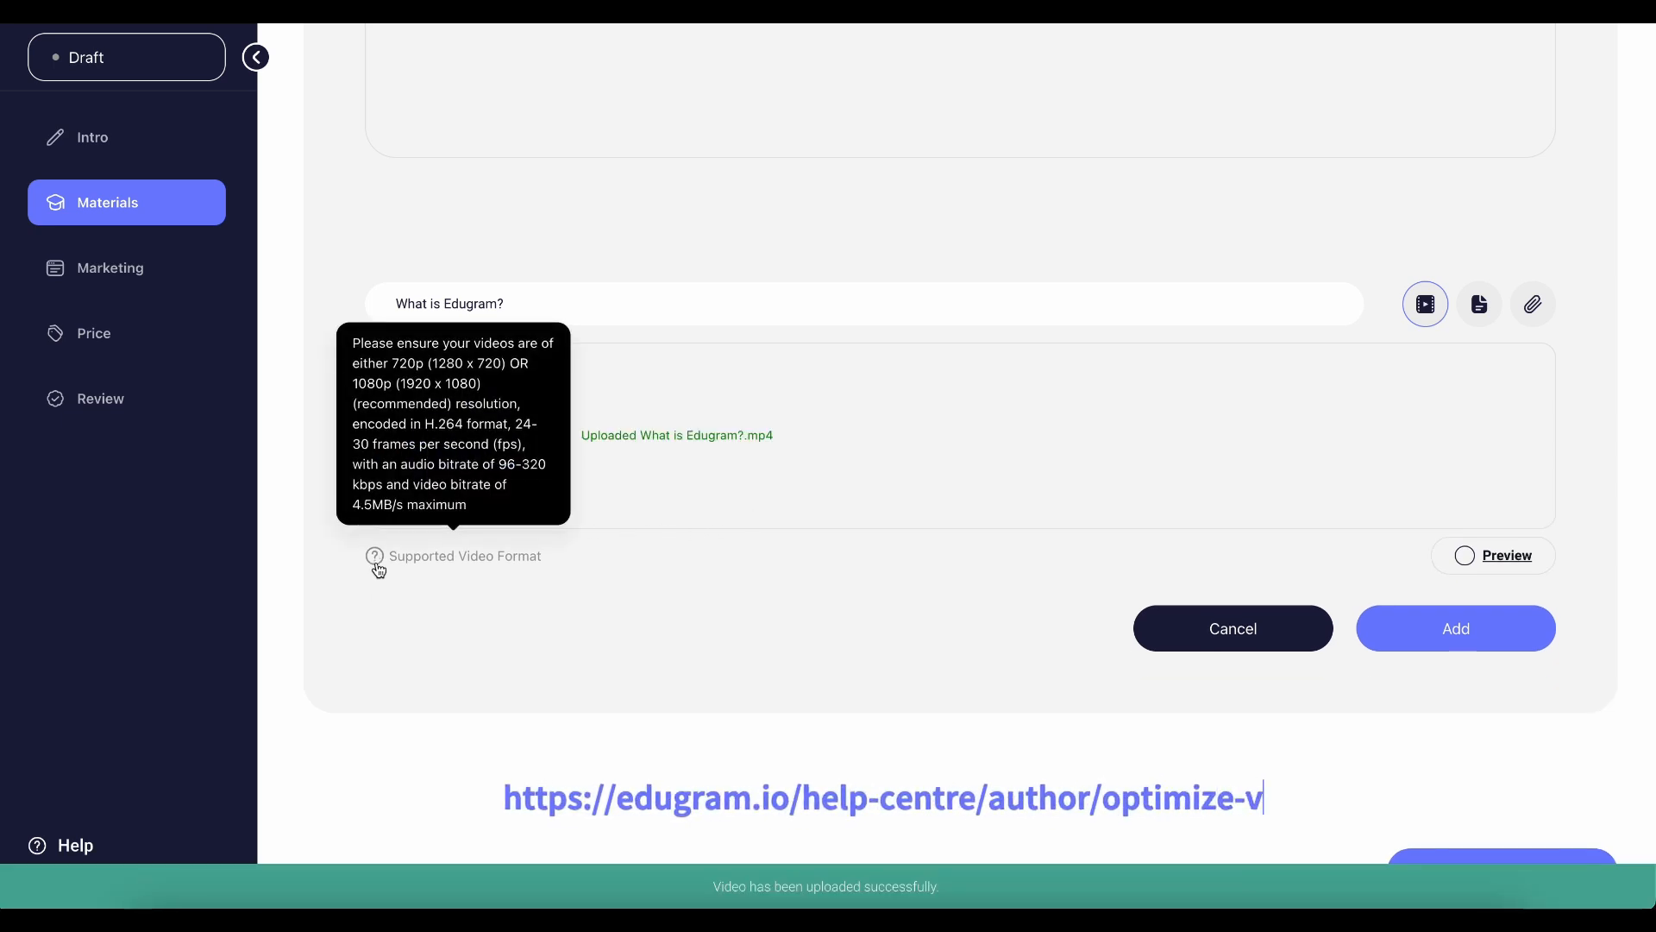
click(1508, 640)
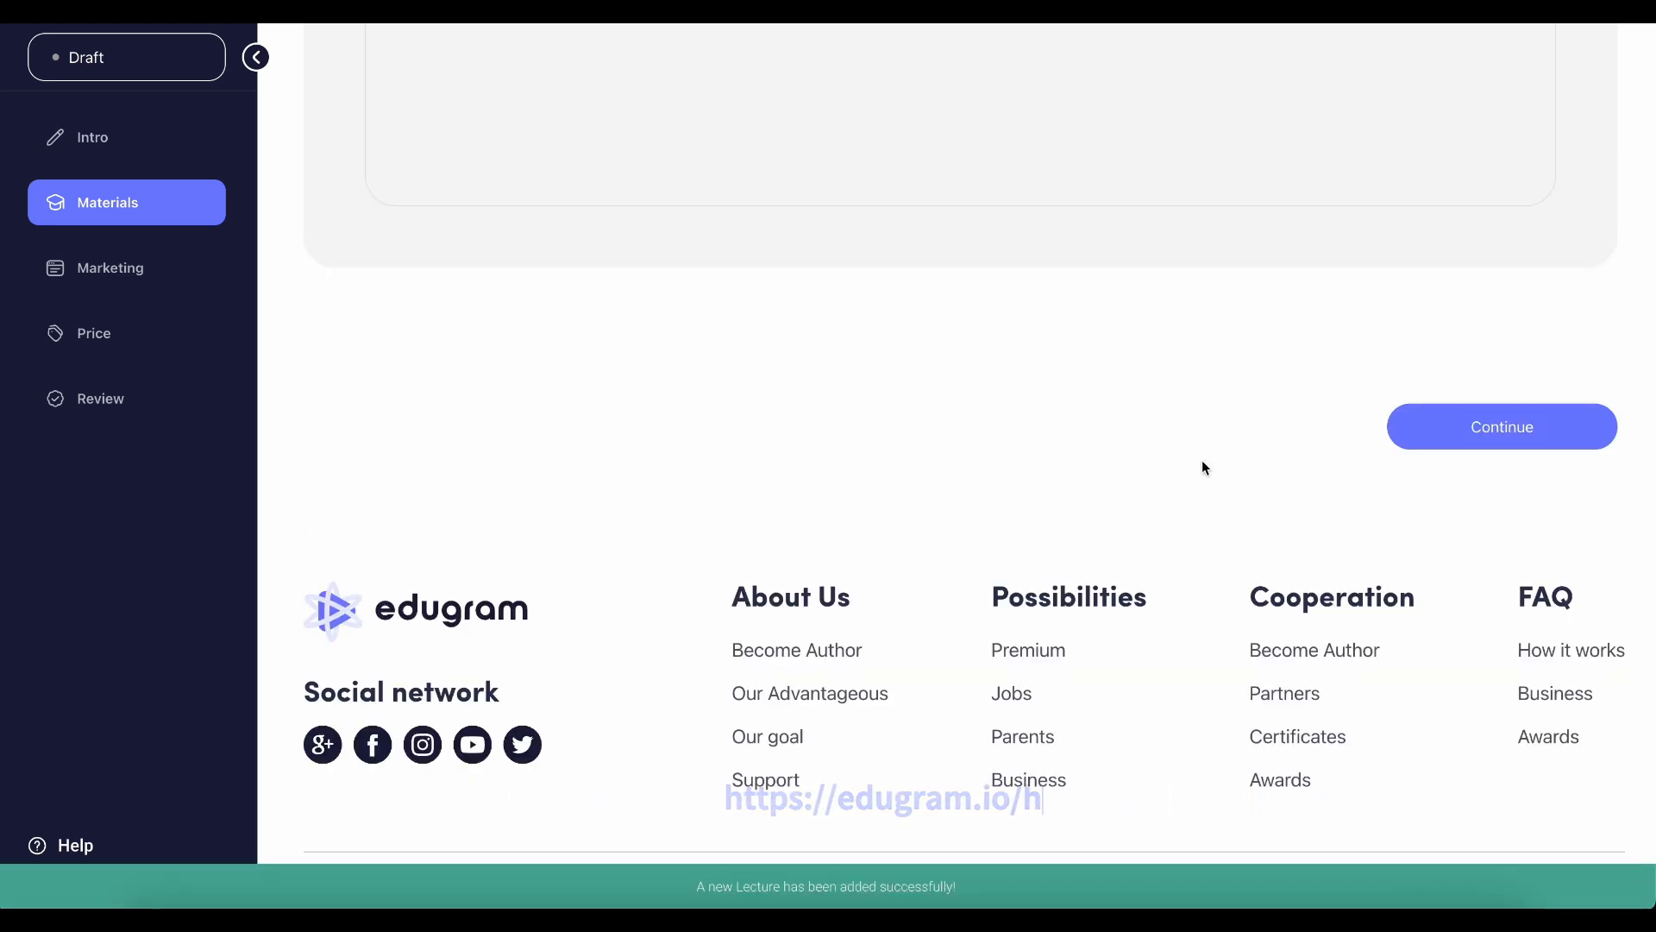
Start another lecture in the Introduction to Edugram section and title it "What is Edugram (text version)".
scroll(1202, 459, up, 5)
click(1430, 379)
click(556, 308)
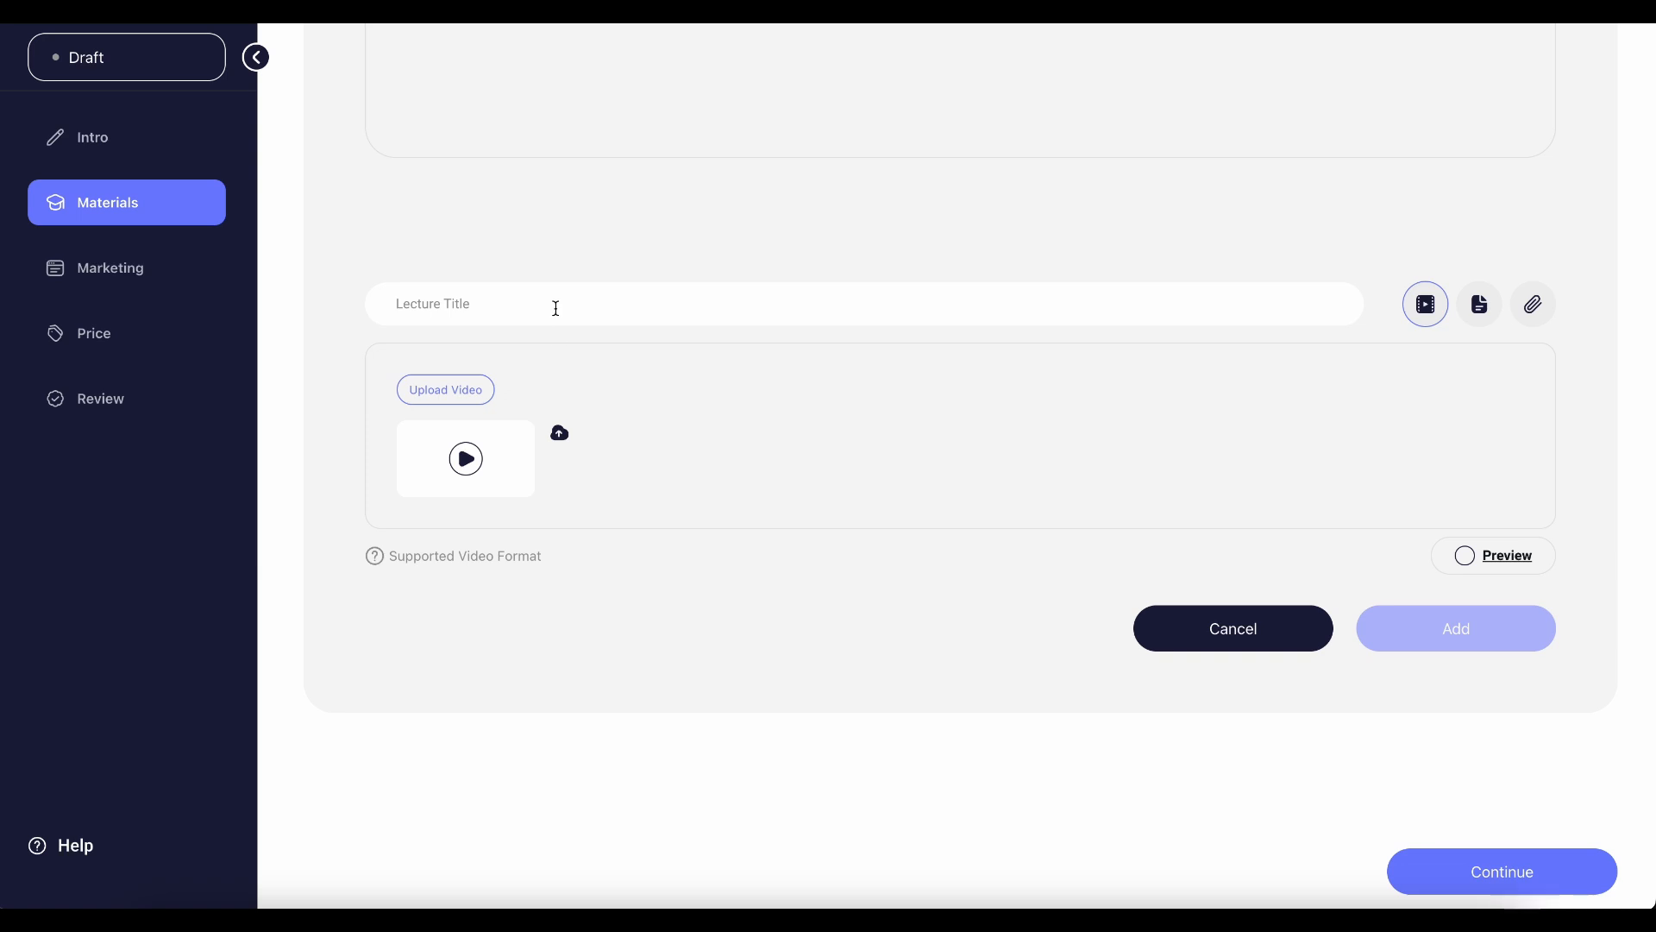
text(What is Edugram)
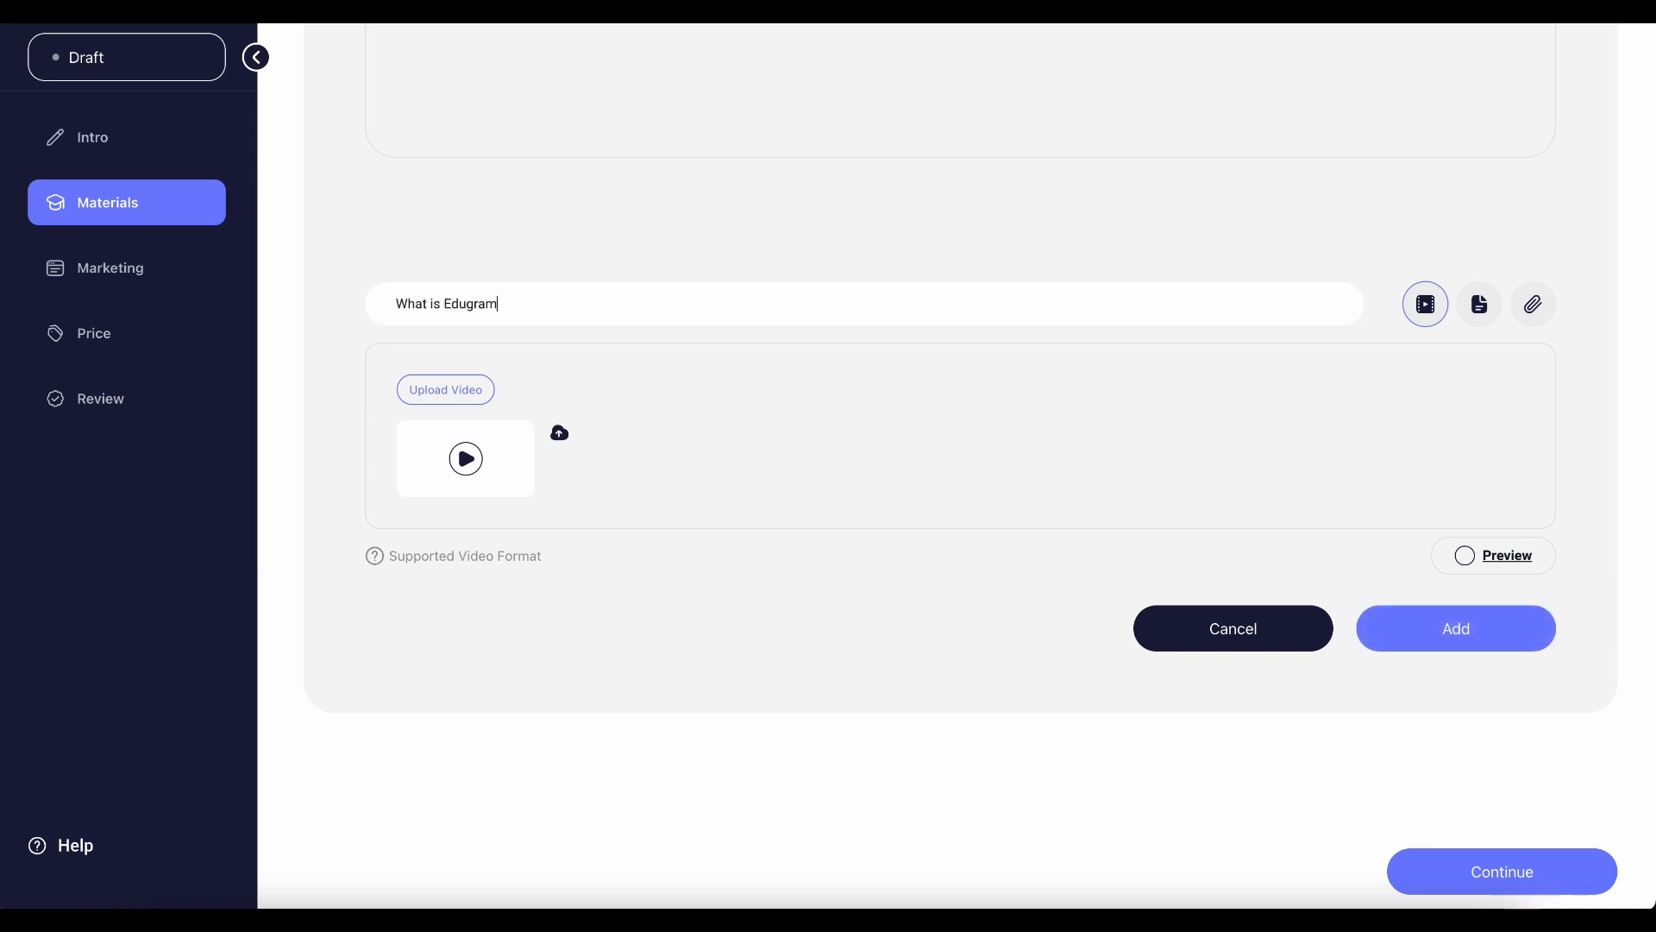
text( (text version))
Give the lecture text content by pasting in the copied article about Edugram's features, and check the pasted text.
click(1479, 304)
key(ctrl+v)
scroll(768, 509, down, 3)
scroll(768, 509, up, 5)
scroll(768, 509, up, 3)
scroll(767, 509, down, 8)
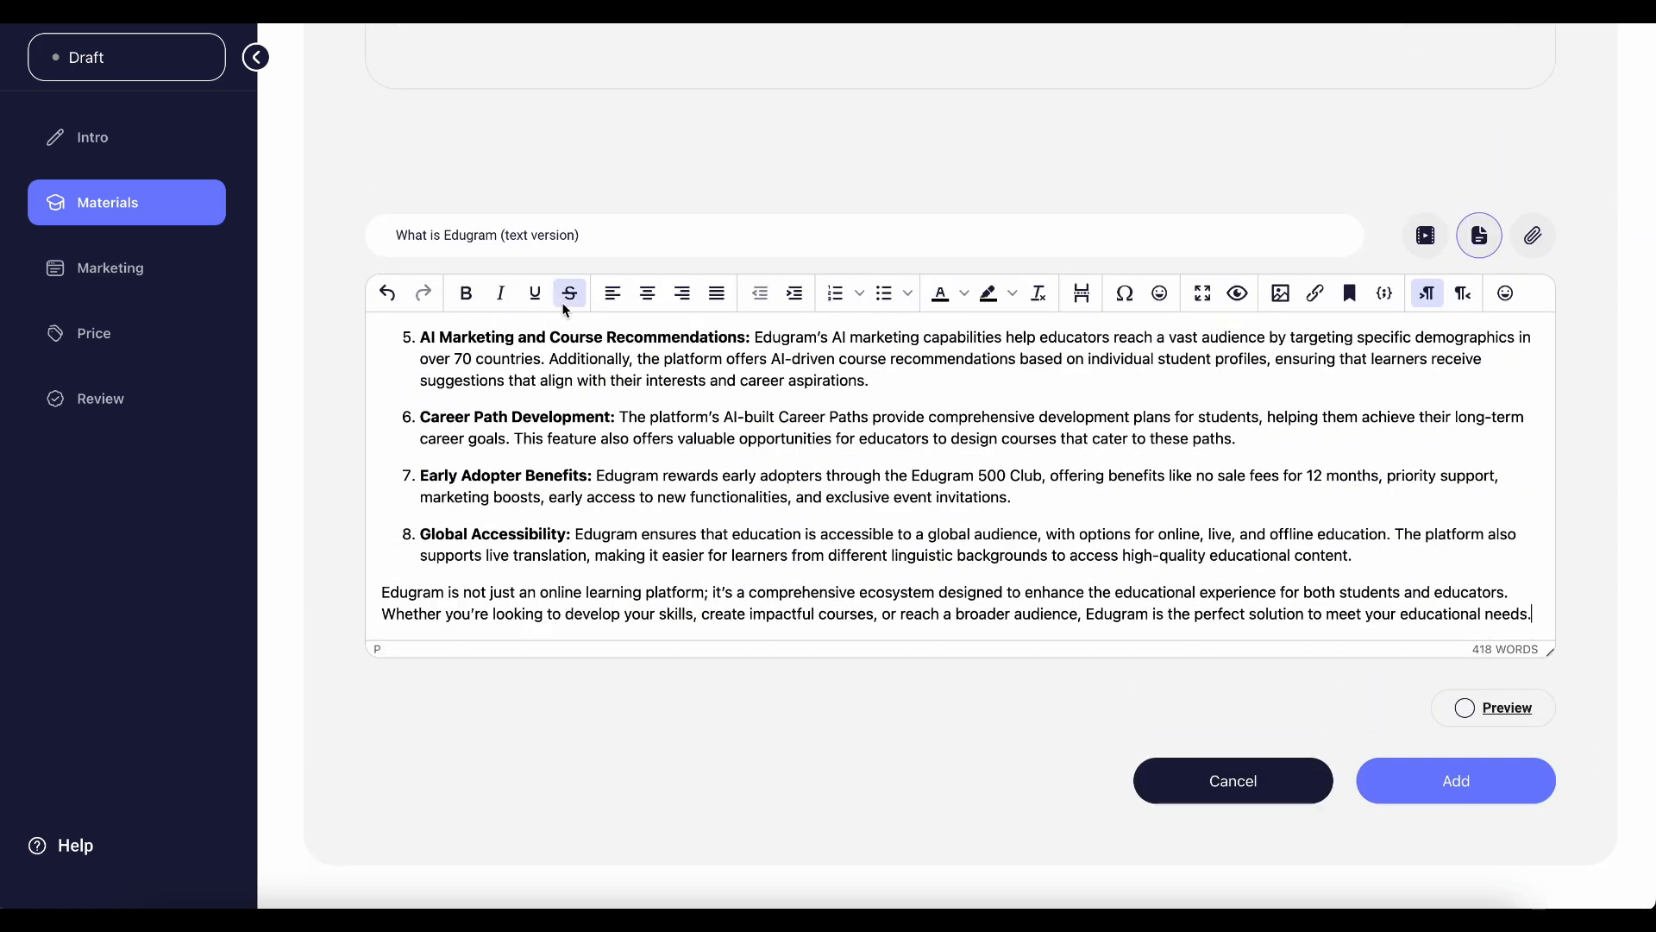
Preview the formatted lecture text from beginning to end and close the preview.
click(1235, 295)
scroll(715, 470, down, 5)
scroll(715, 471, up, 5)
click(1346, 764)
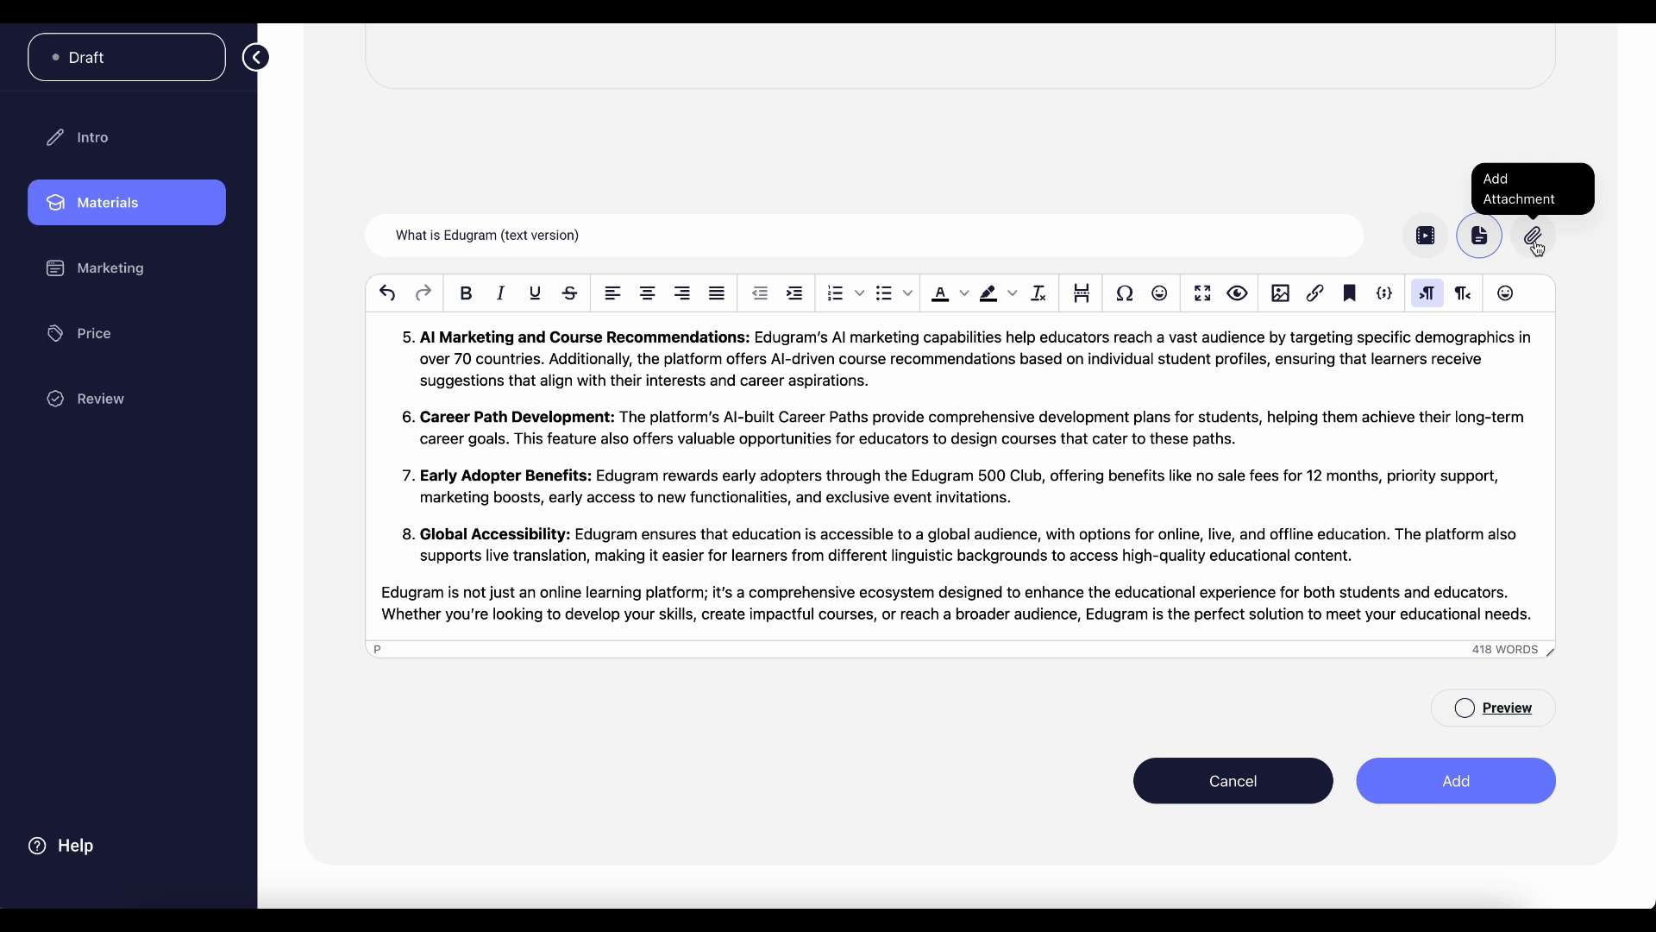
Add an attachment area to the text lecture and upload "Additional Information.pdf" from Finder into it.
click(1534, 238)
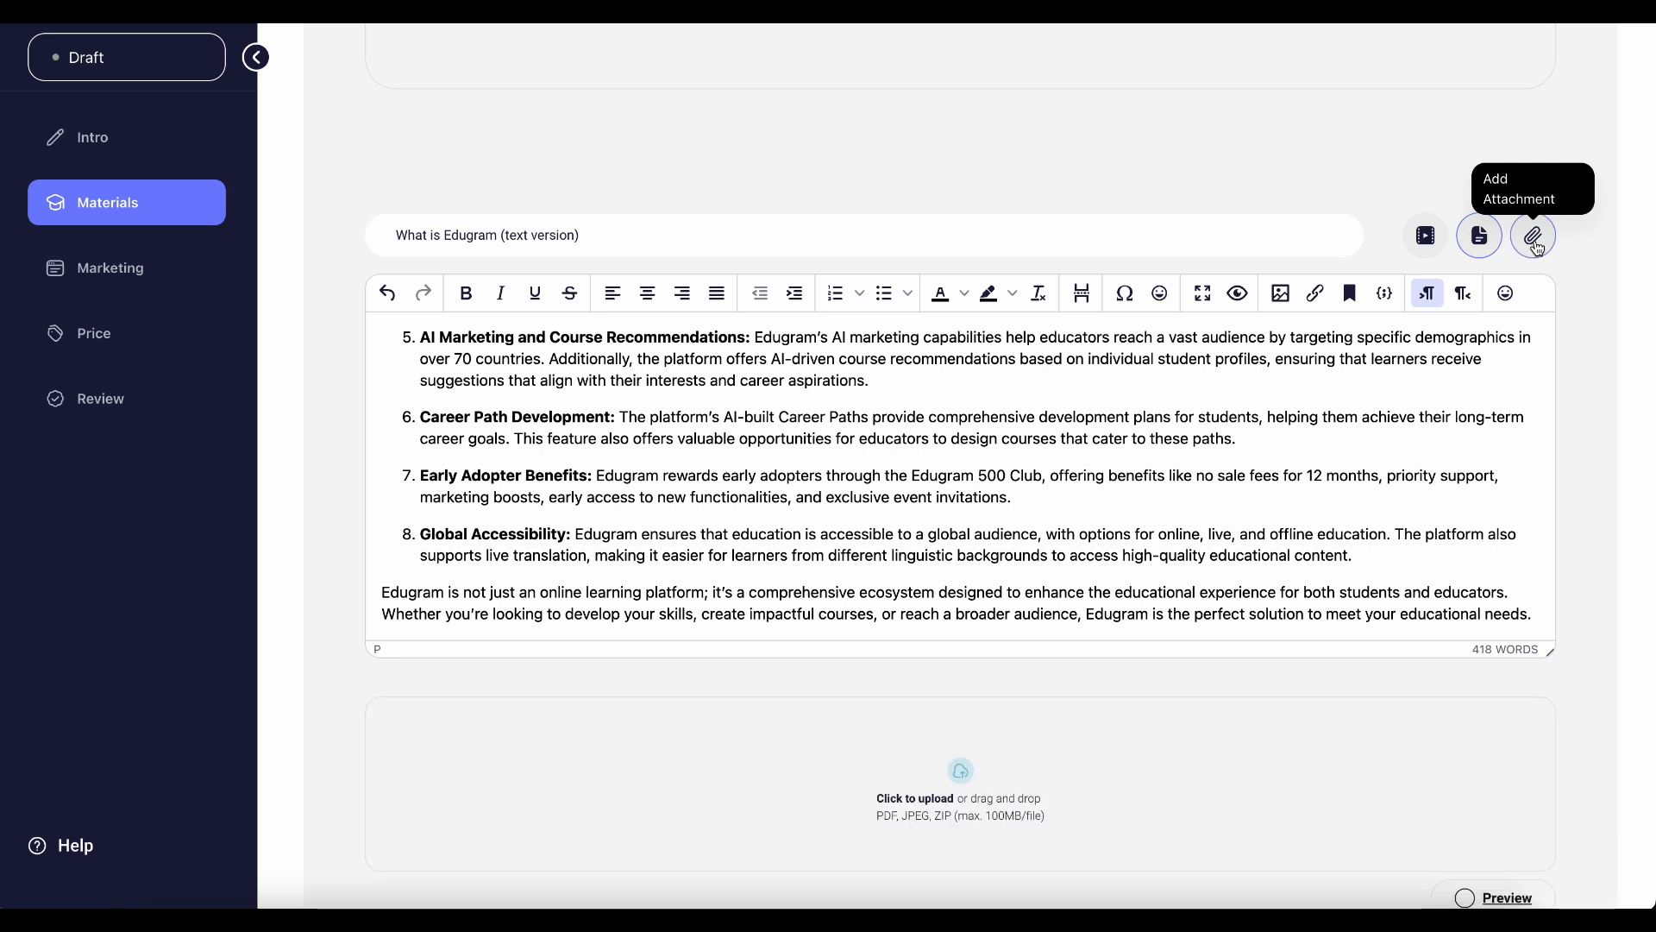
click(154, 919)
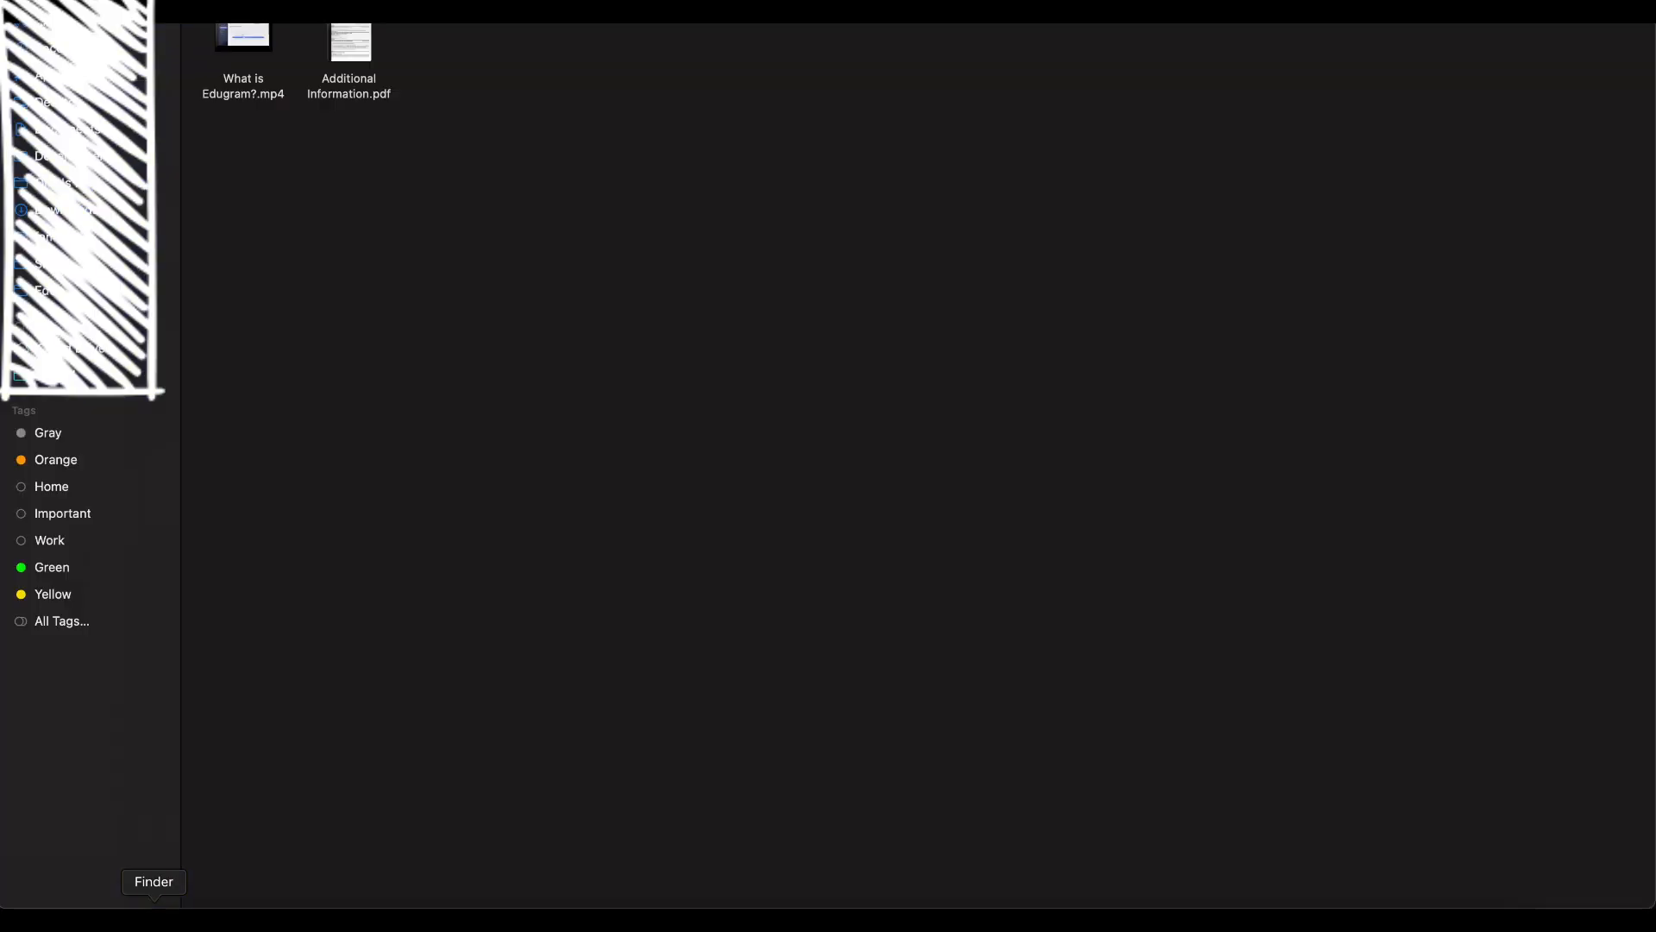
drag(352, 41, 940, 743)
key(super+Tab)
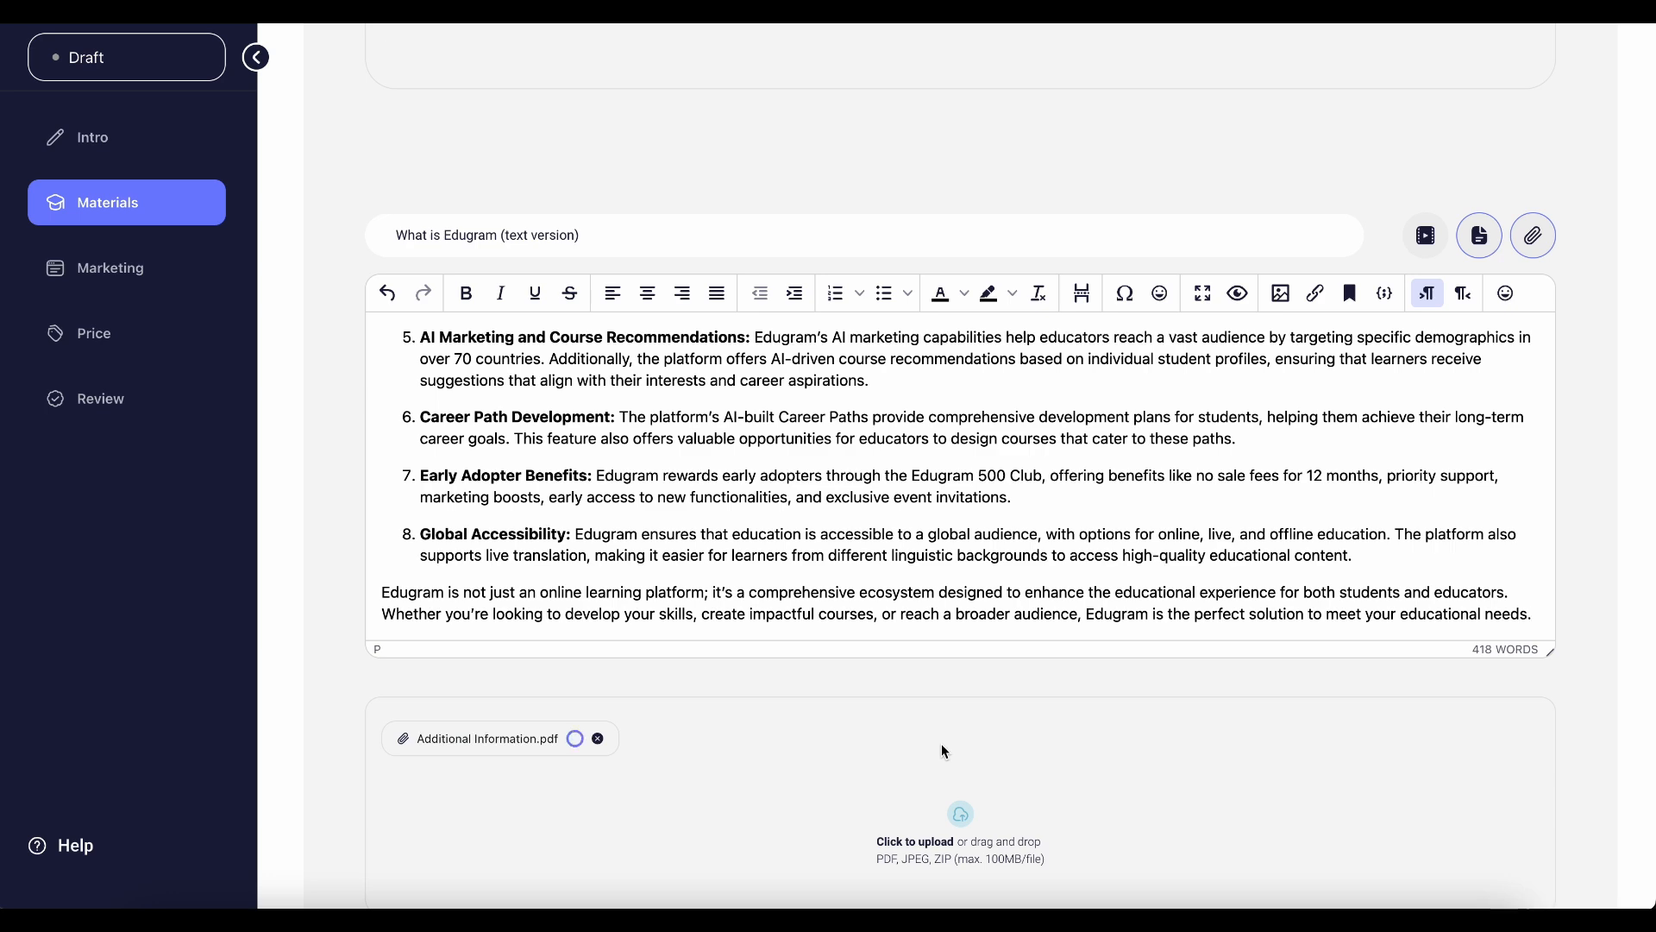
Enable preview for the text lecture, add it to the course, and expand the Introduction to Edugram section.
scroll(943, 752, down, 3)
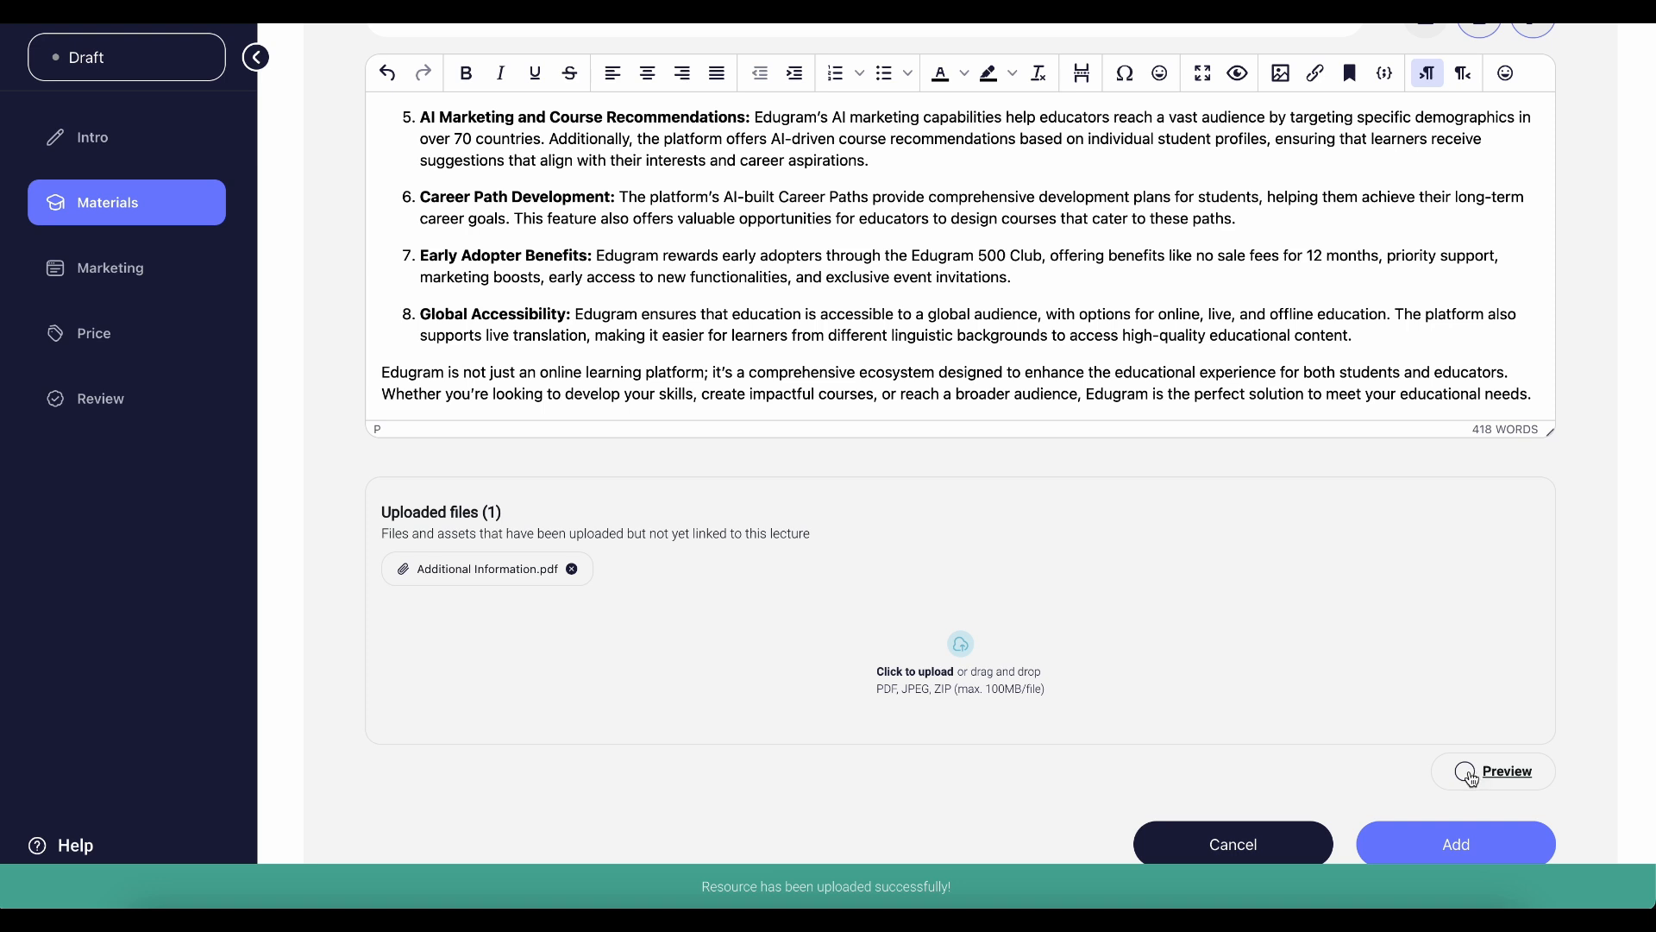
click(1466, 772)
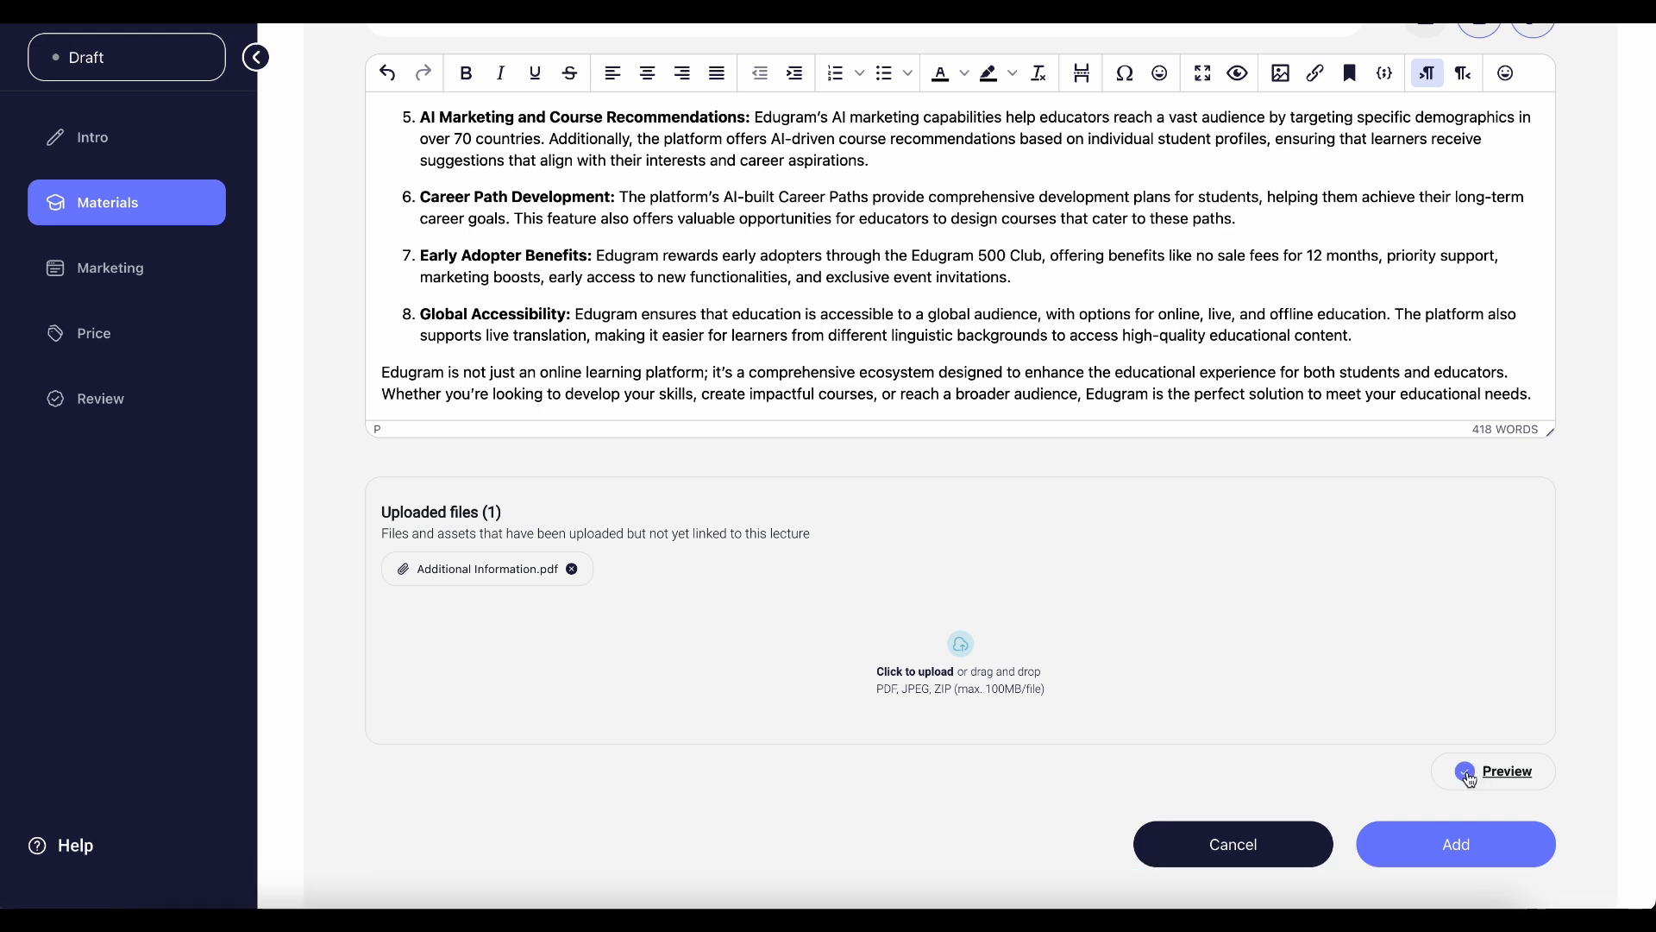
click(1471, 856)
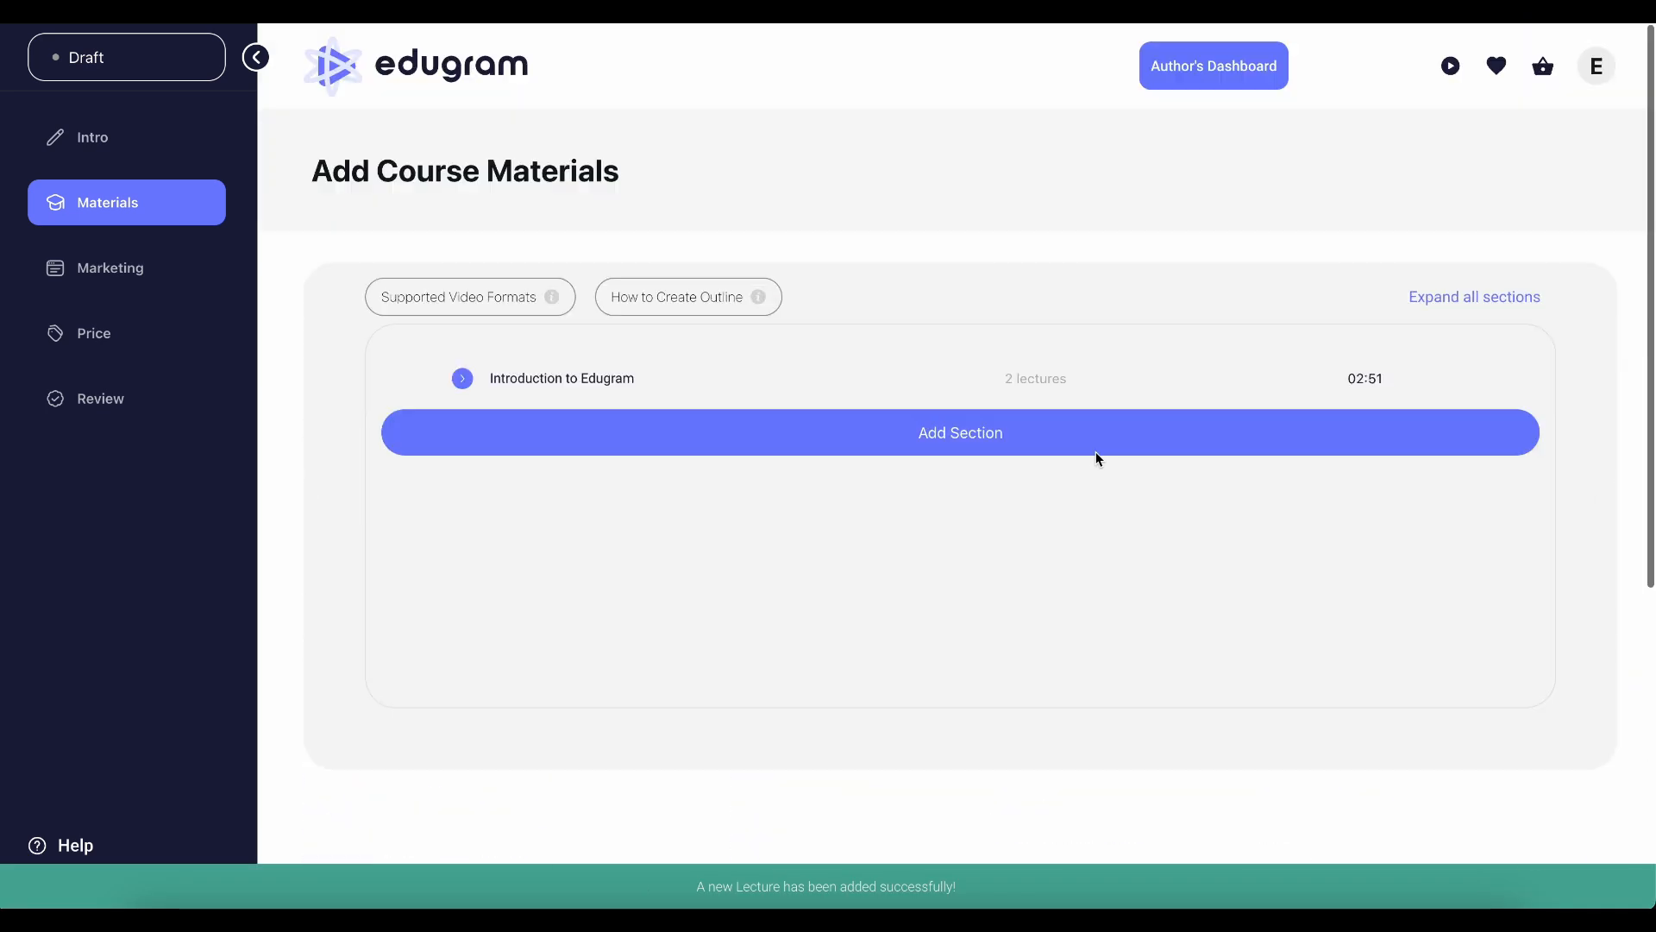
click(464, 380)
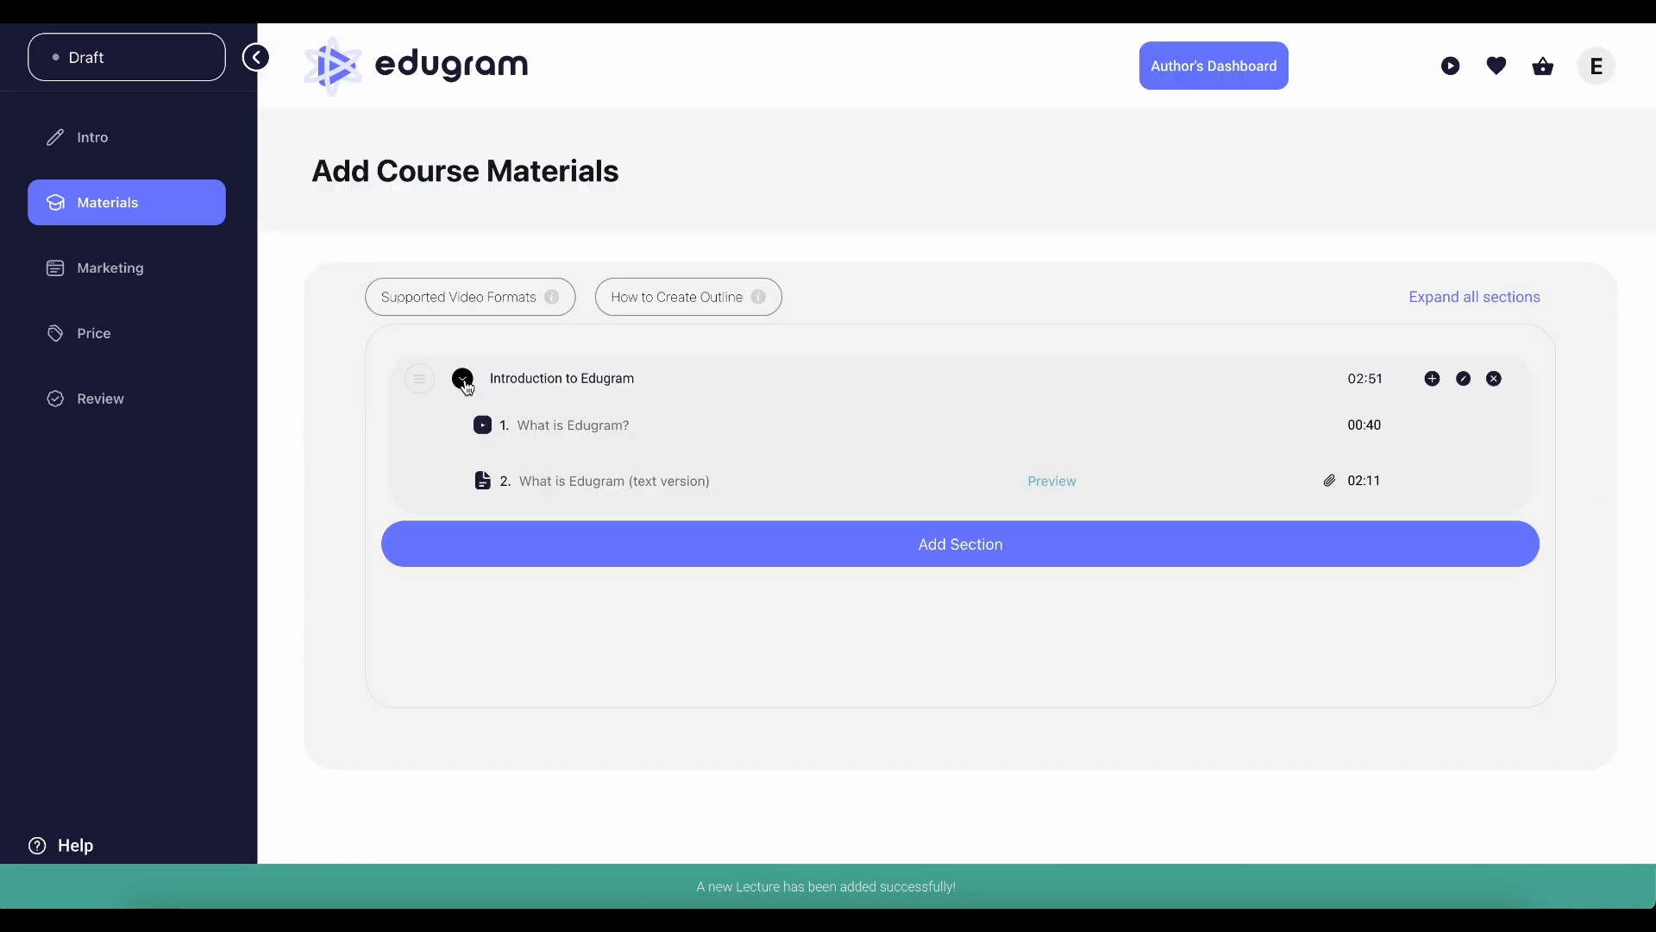
Add a section titled "Course Creation" with the description "In this section you will learn different steps on how to create a course on Edugram!".
click(636, 543)
click(636, 333)
text(Course)
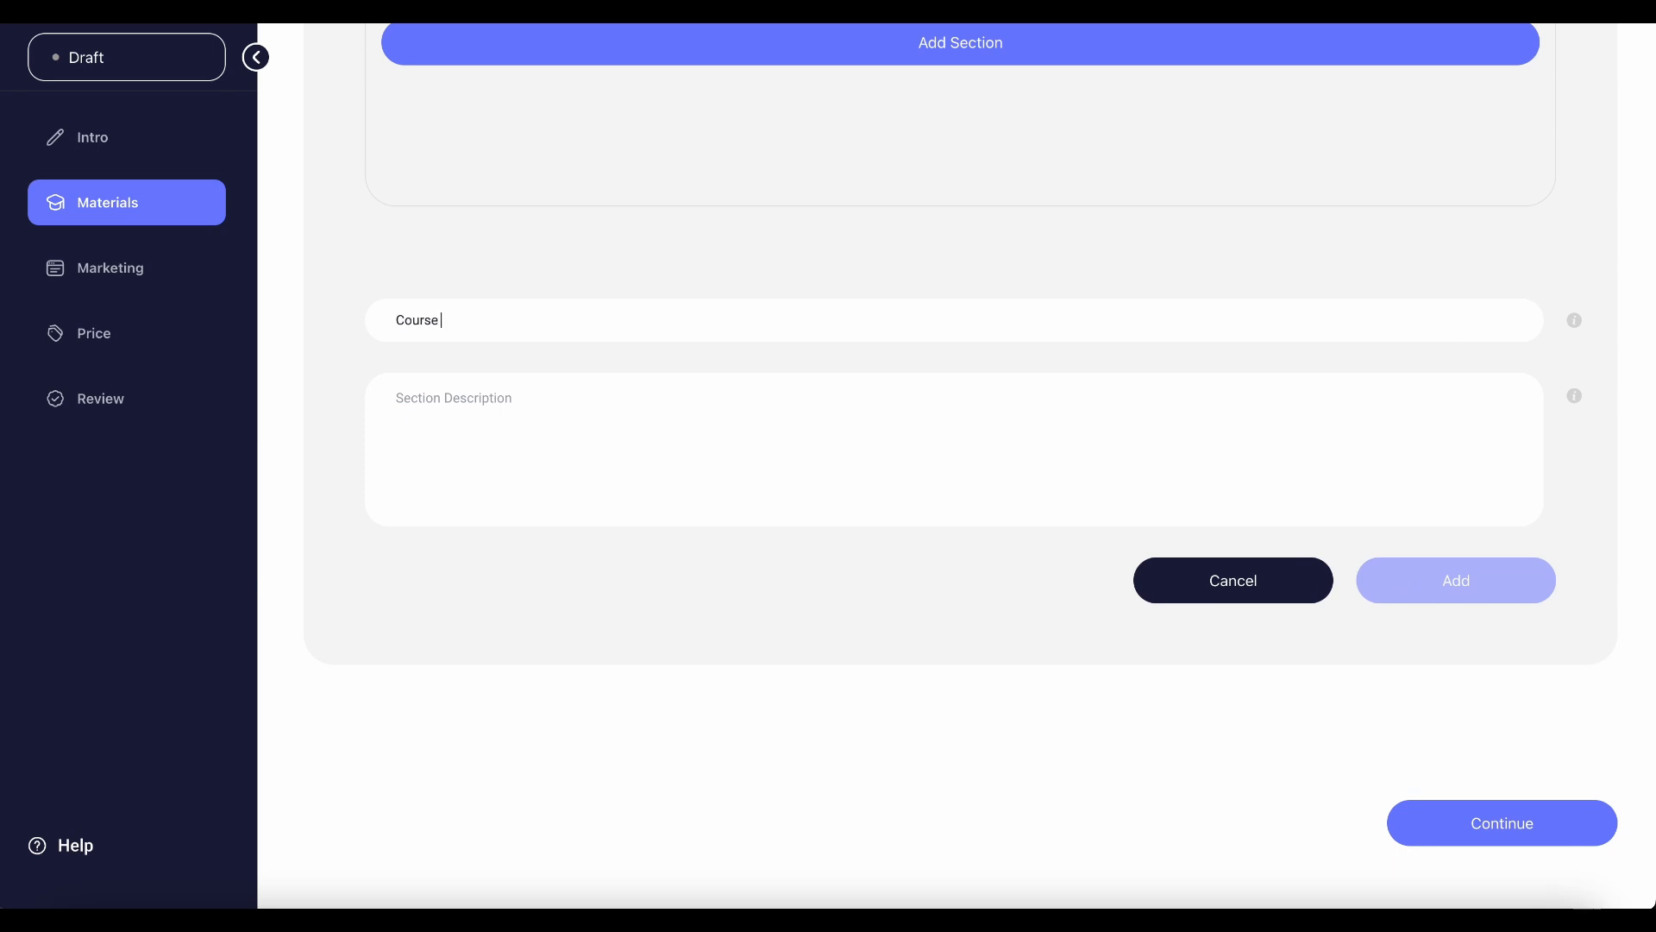
click(606, 408)
text(In this section you will learn different steps on how to create a course on Edugram)
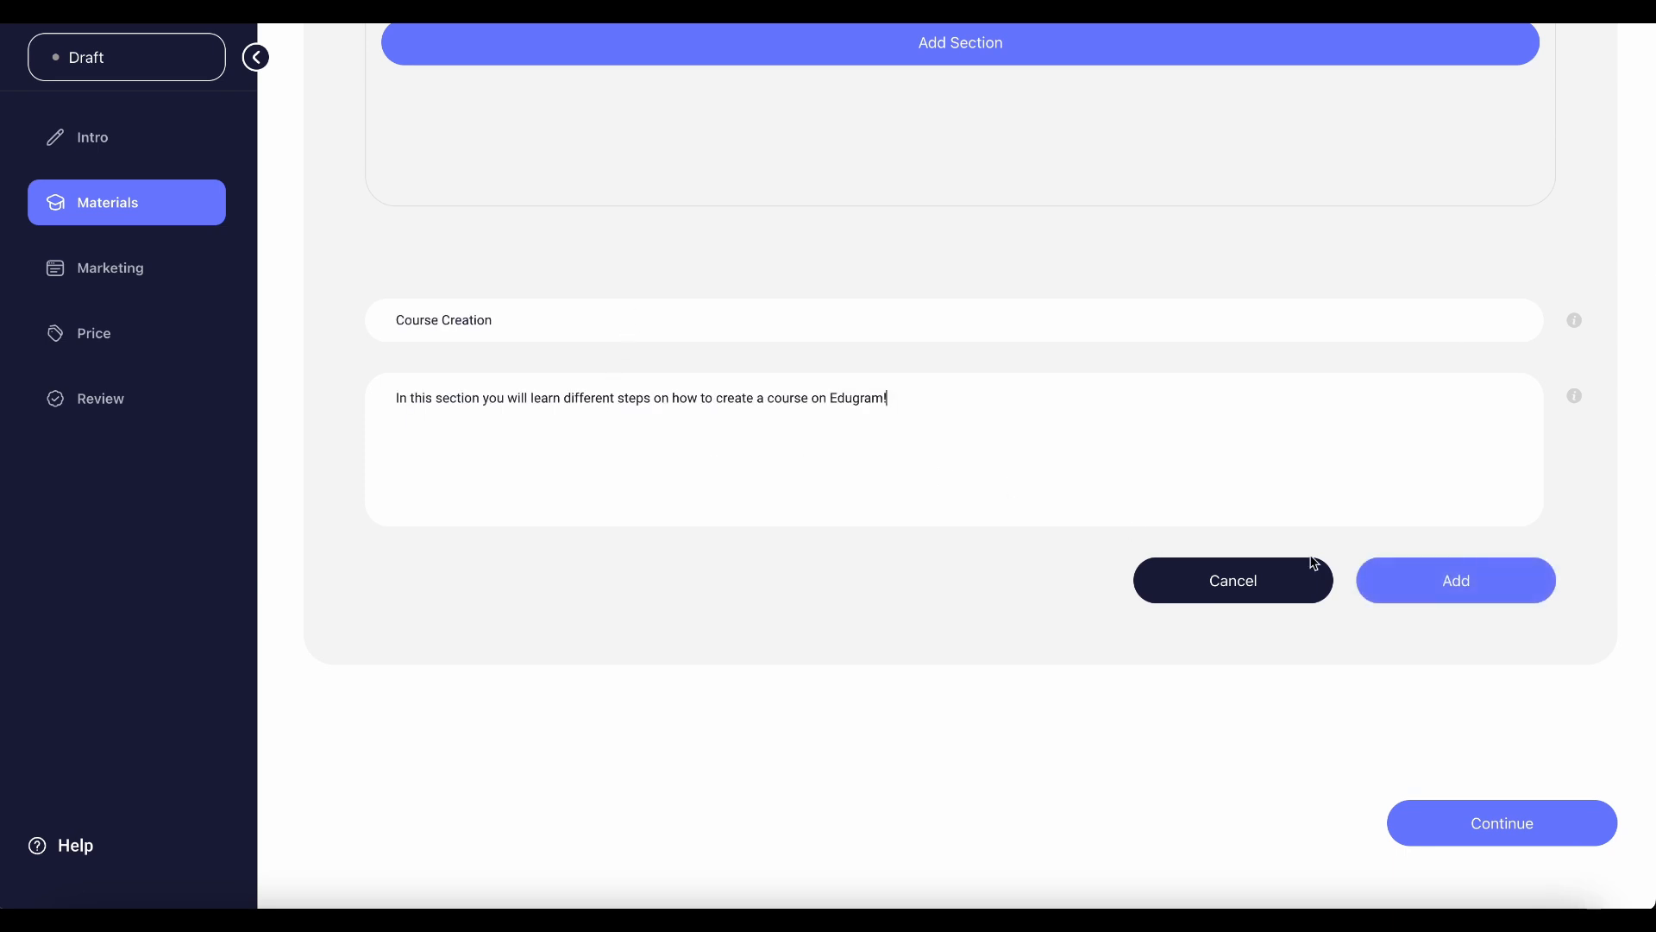
click(1456, 581)
Bulk-upload "How to Create Intro Section.mp4" and "How to Create Materials Section.mp4" from Finder as lectures of the Course Creation section.
click(462, 543)
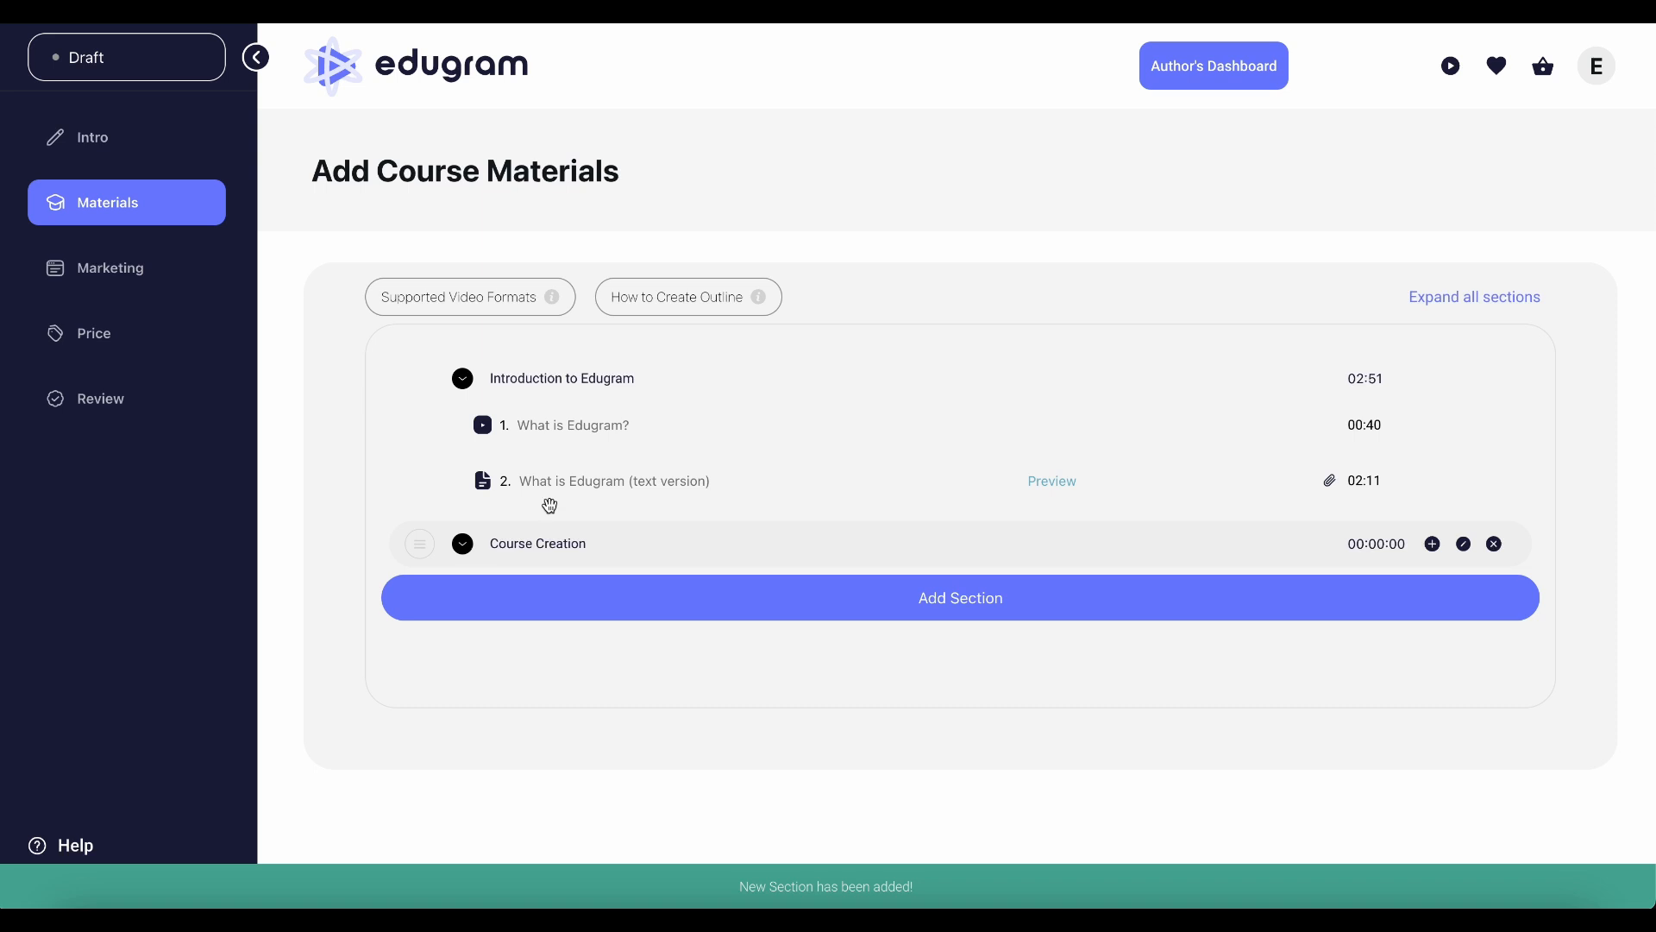
scroll(627, 484, down, 1)
click(79, 916)
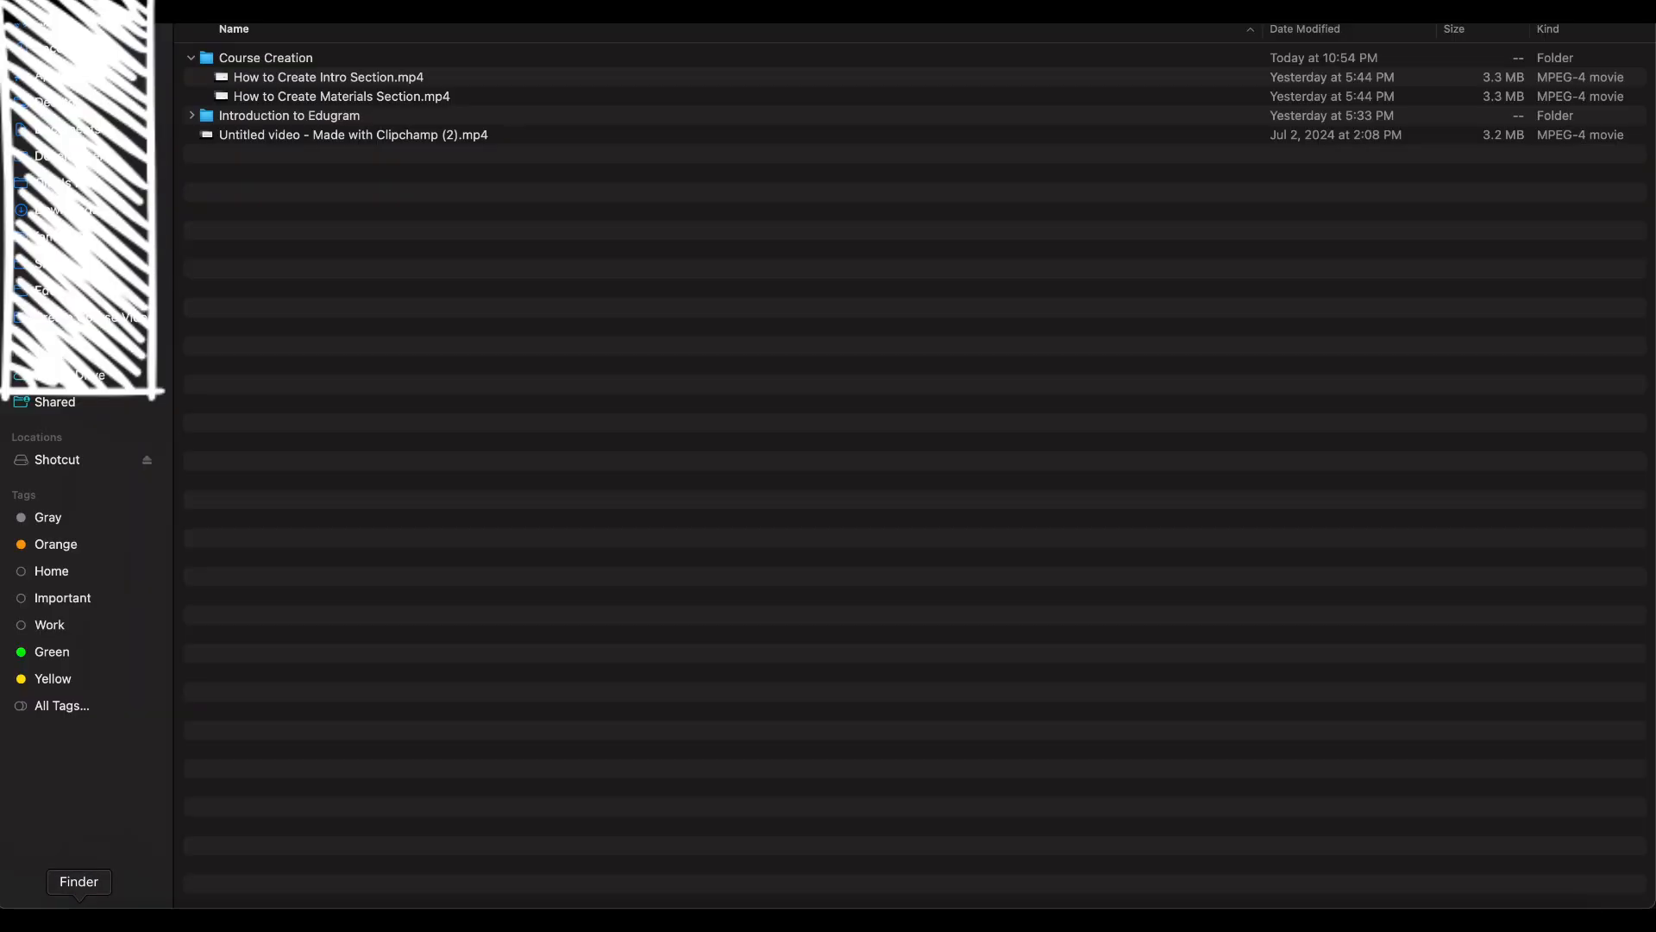
click(334, 81)
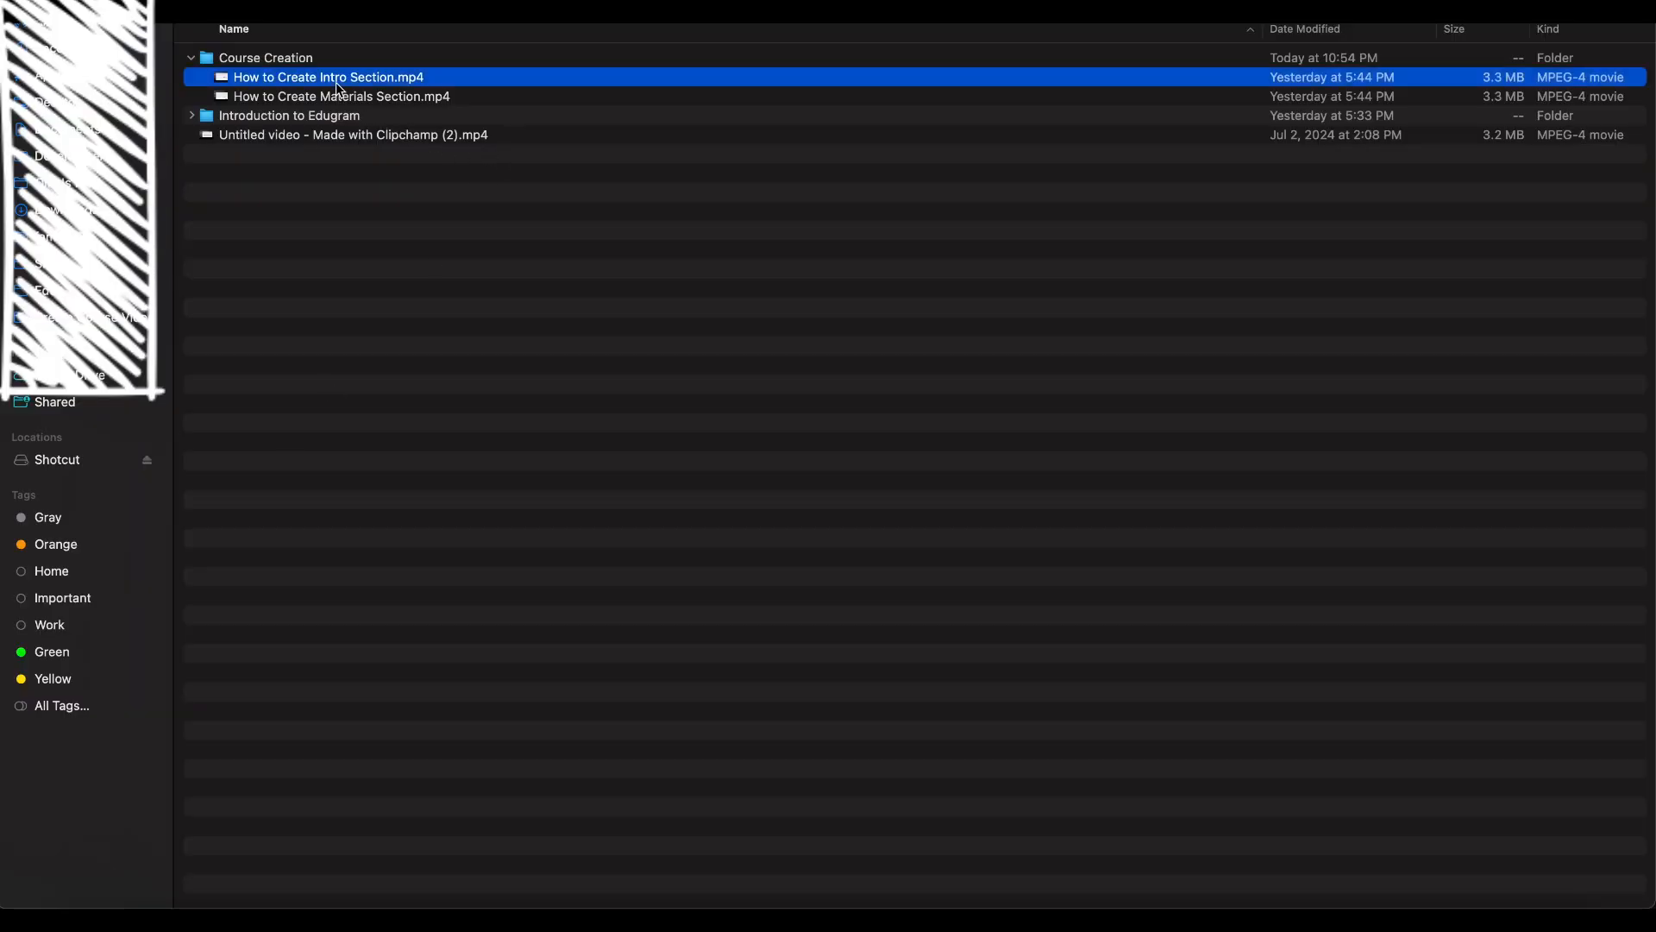
shift+click(348, 95)
drag(313, 95, 664, 498)
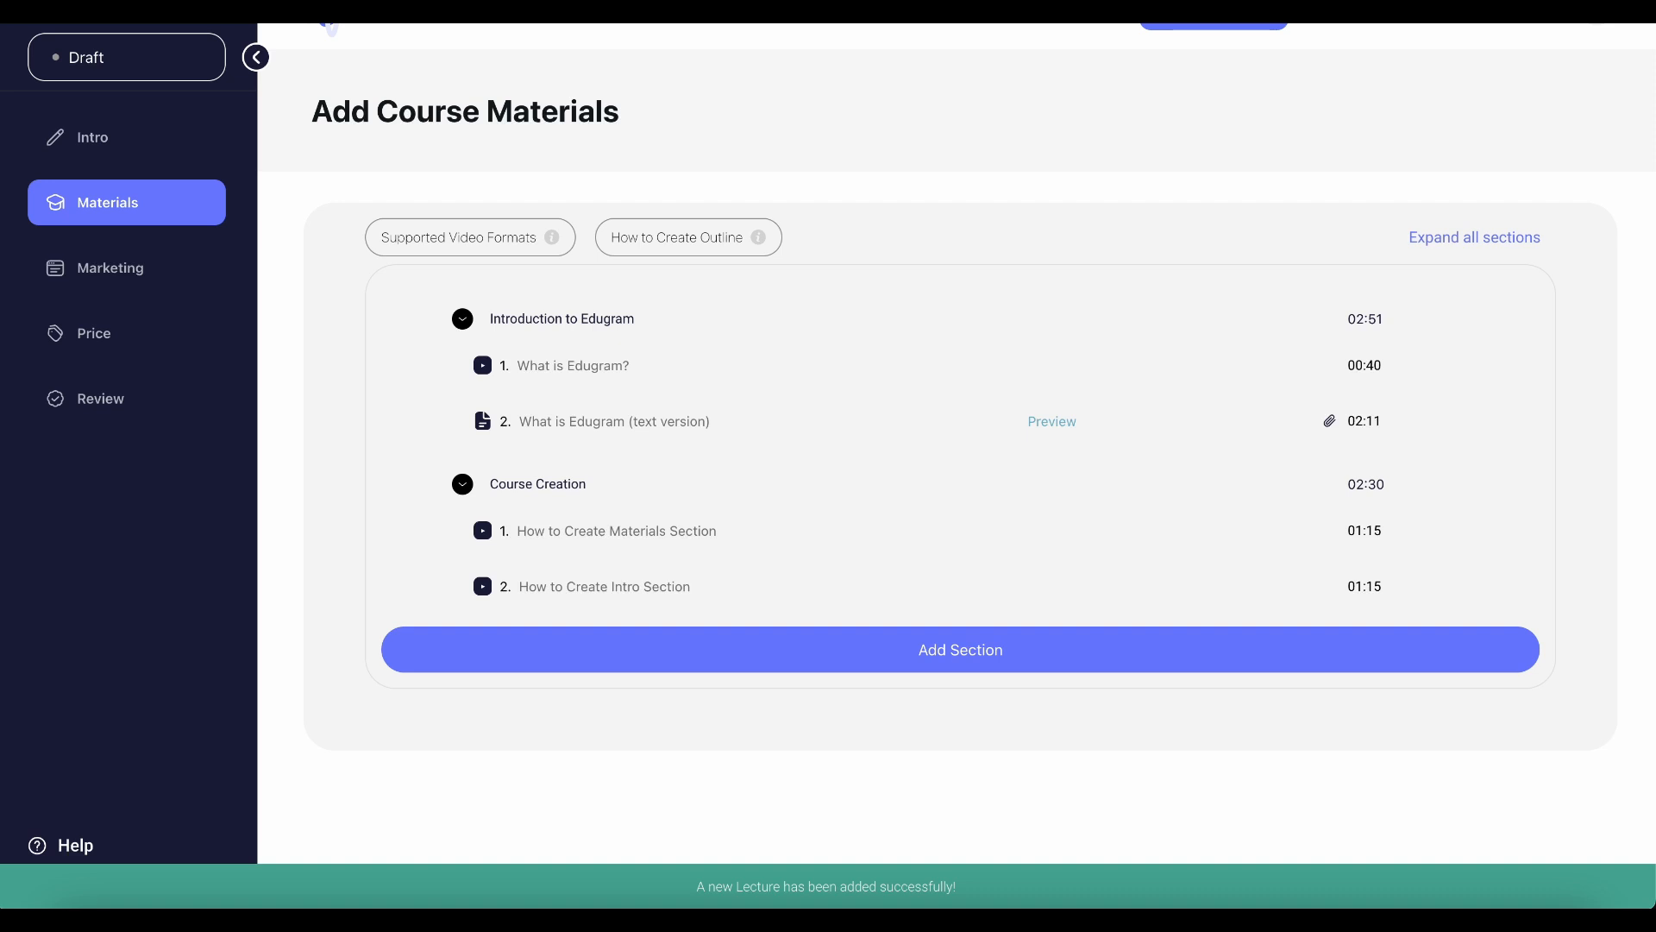
Move the lecture "How to Create Intro Section" above "How to Create Materials Section" and save the outline.
drag(684, 591, 690, 532)
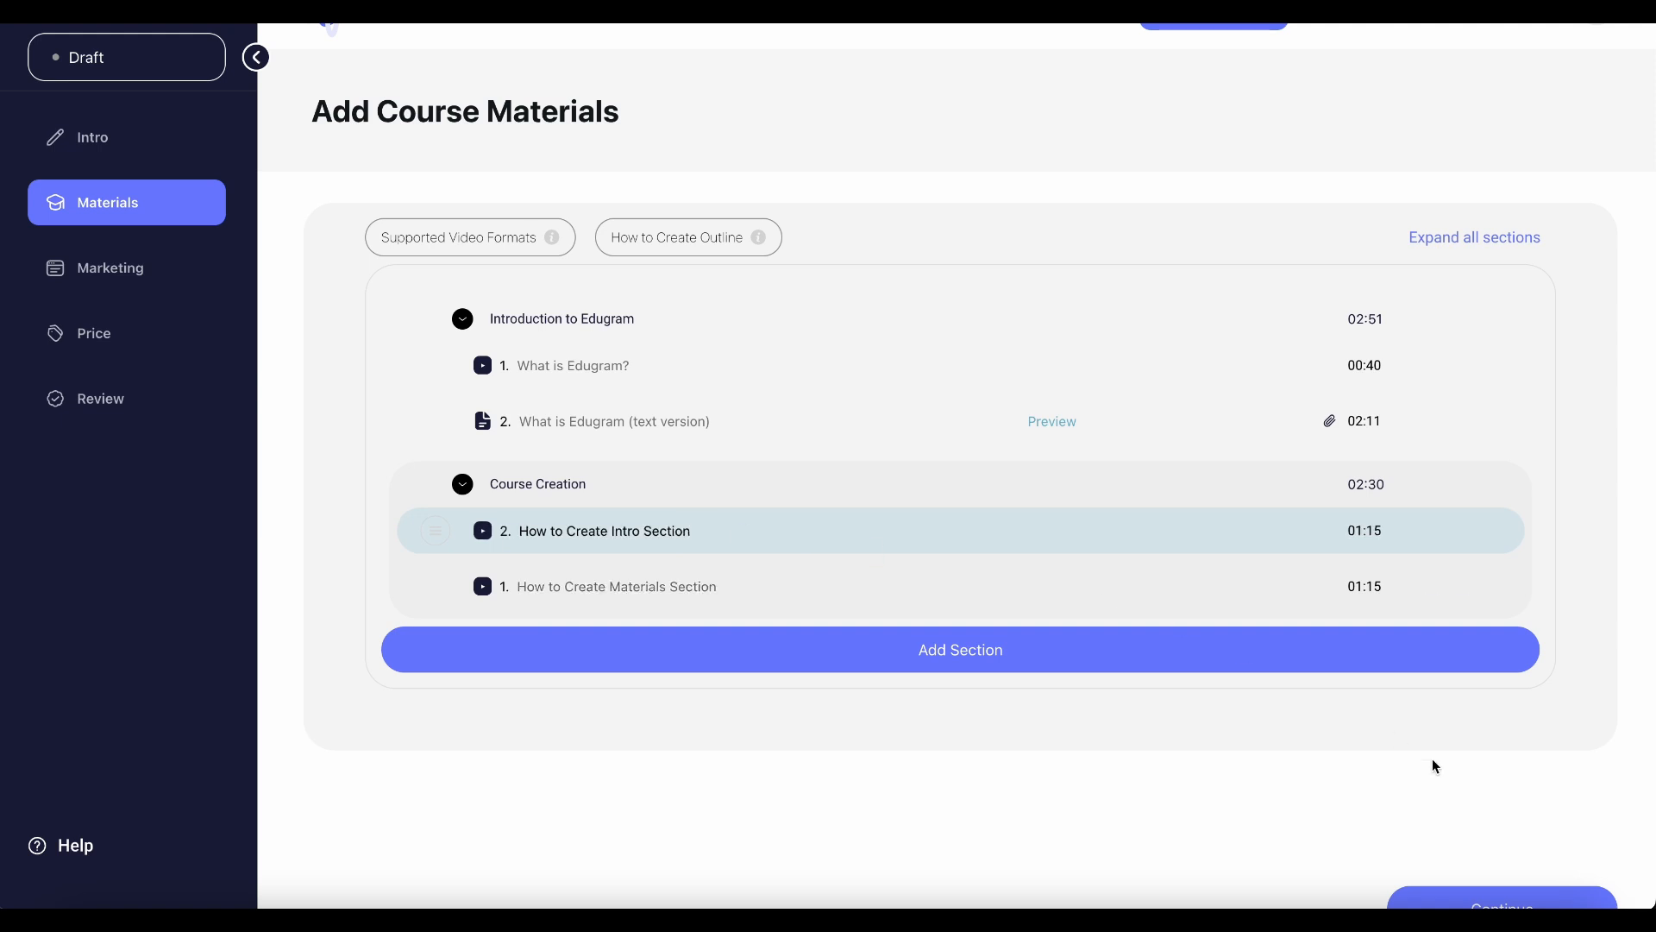
click(1473, 789)
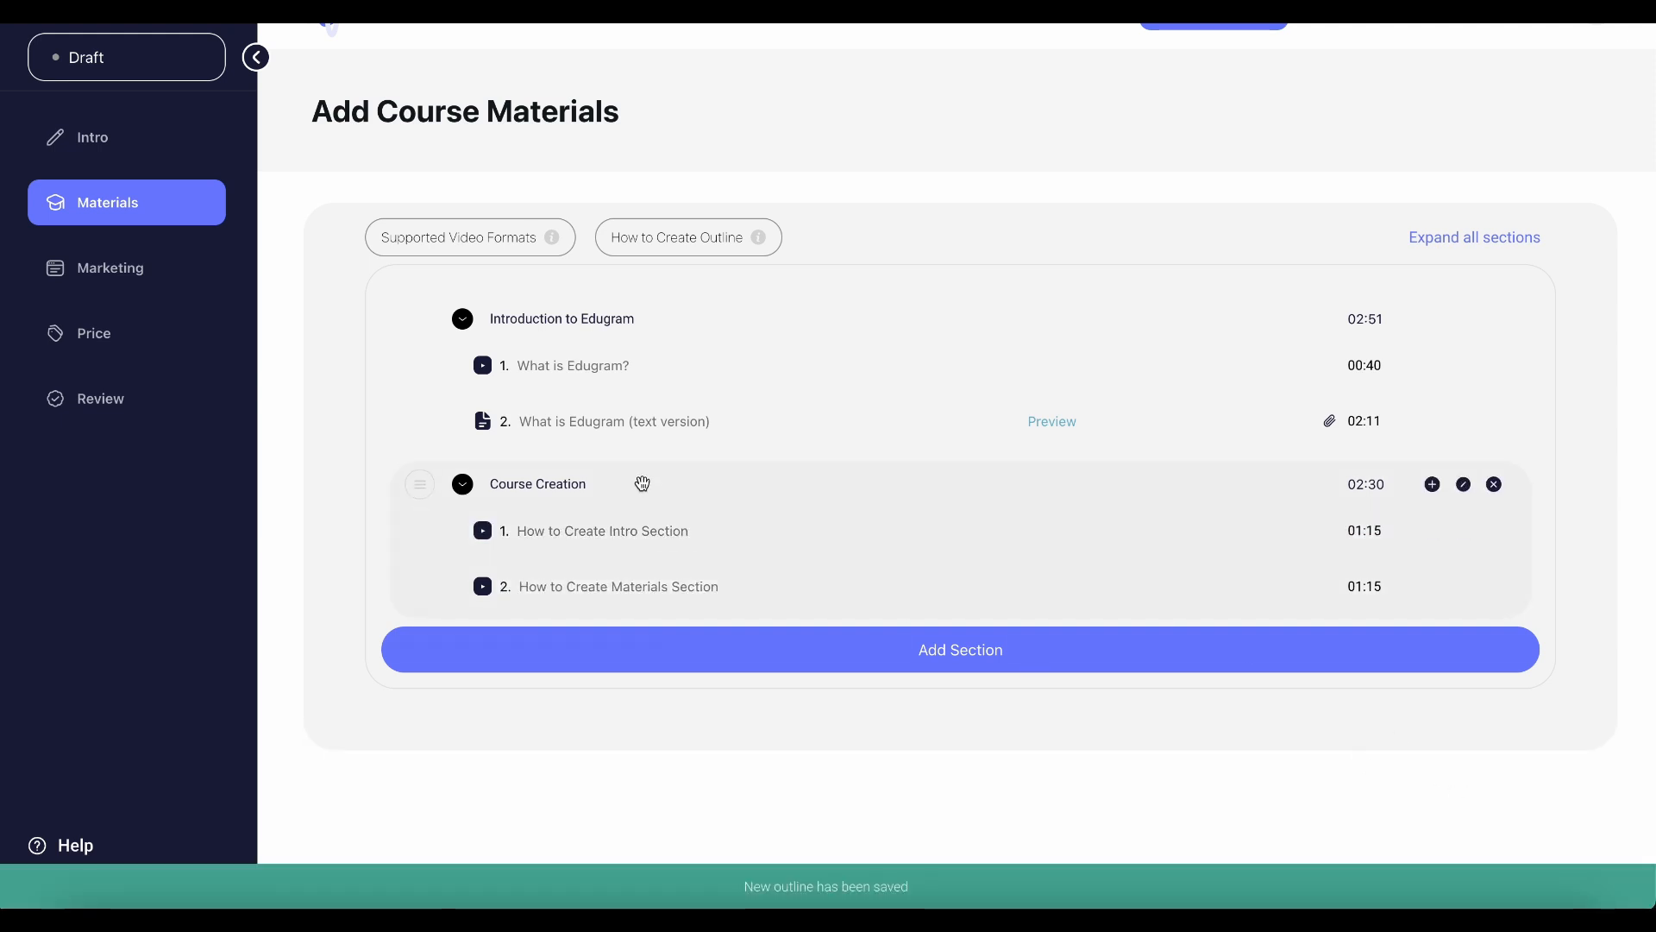
Try placing Course Creation above Introduction to Edugram and moving "What is Edugram?" into it, and discard the outline changes.
drag(670, 485, 661, 340)
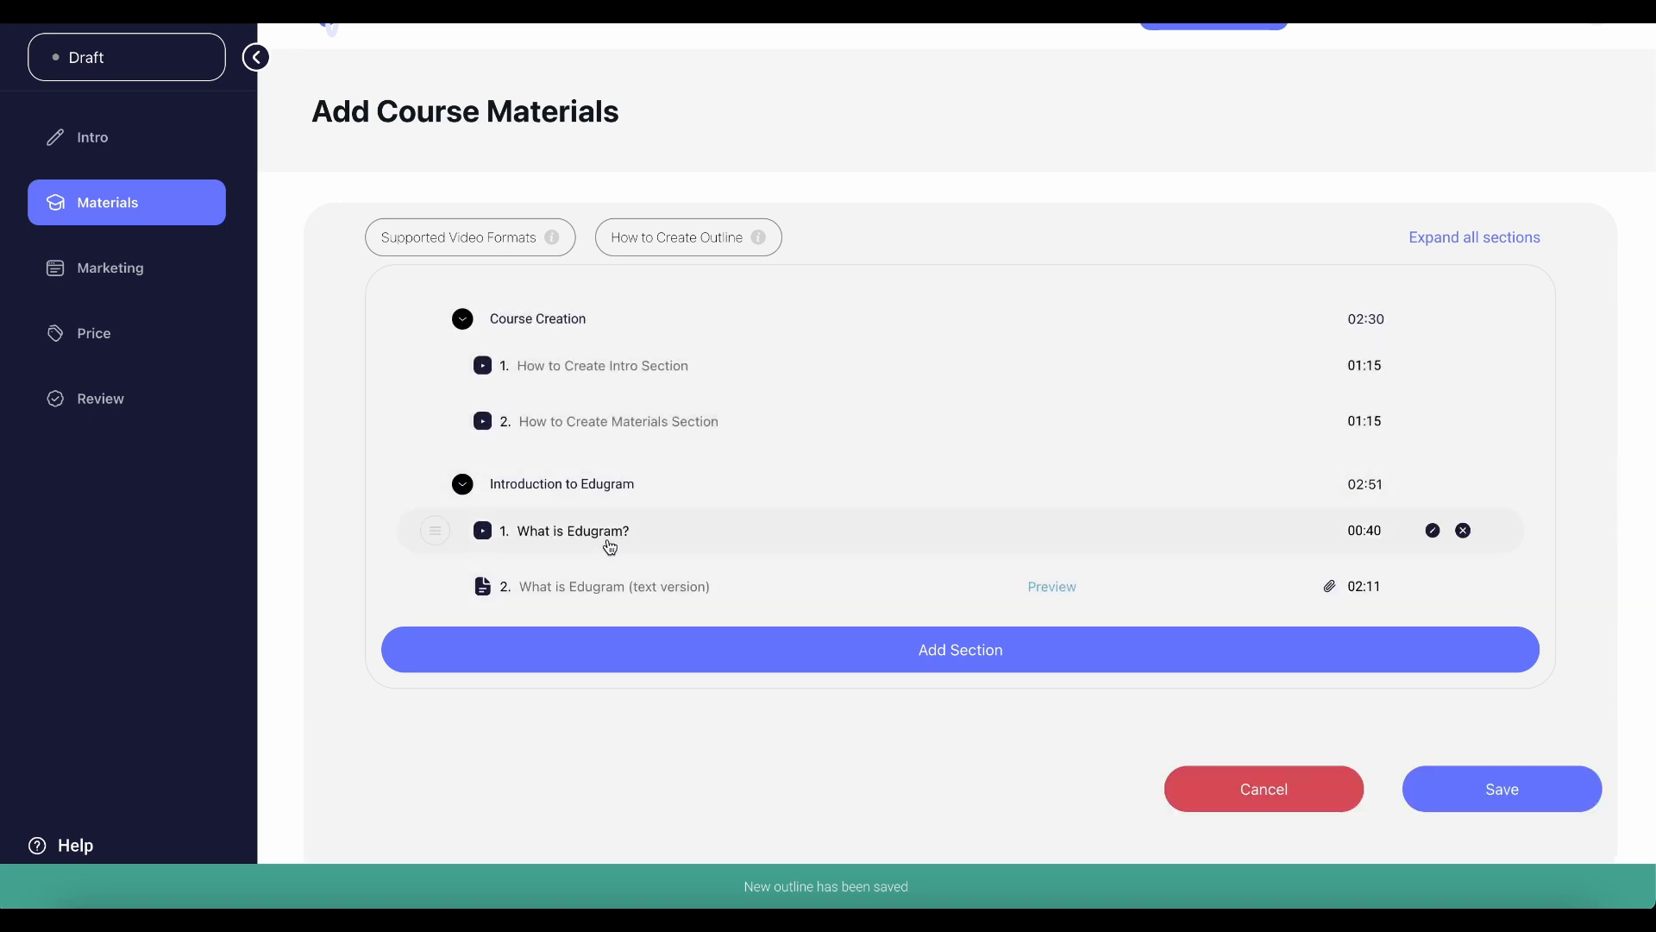
drag(613, 530, 628, 396)
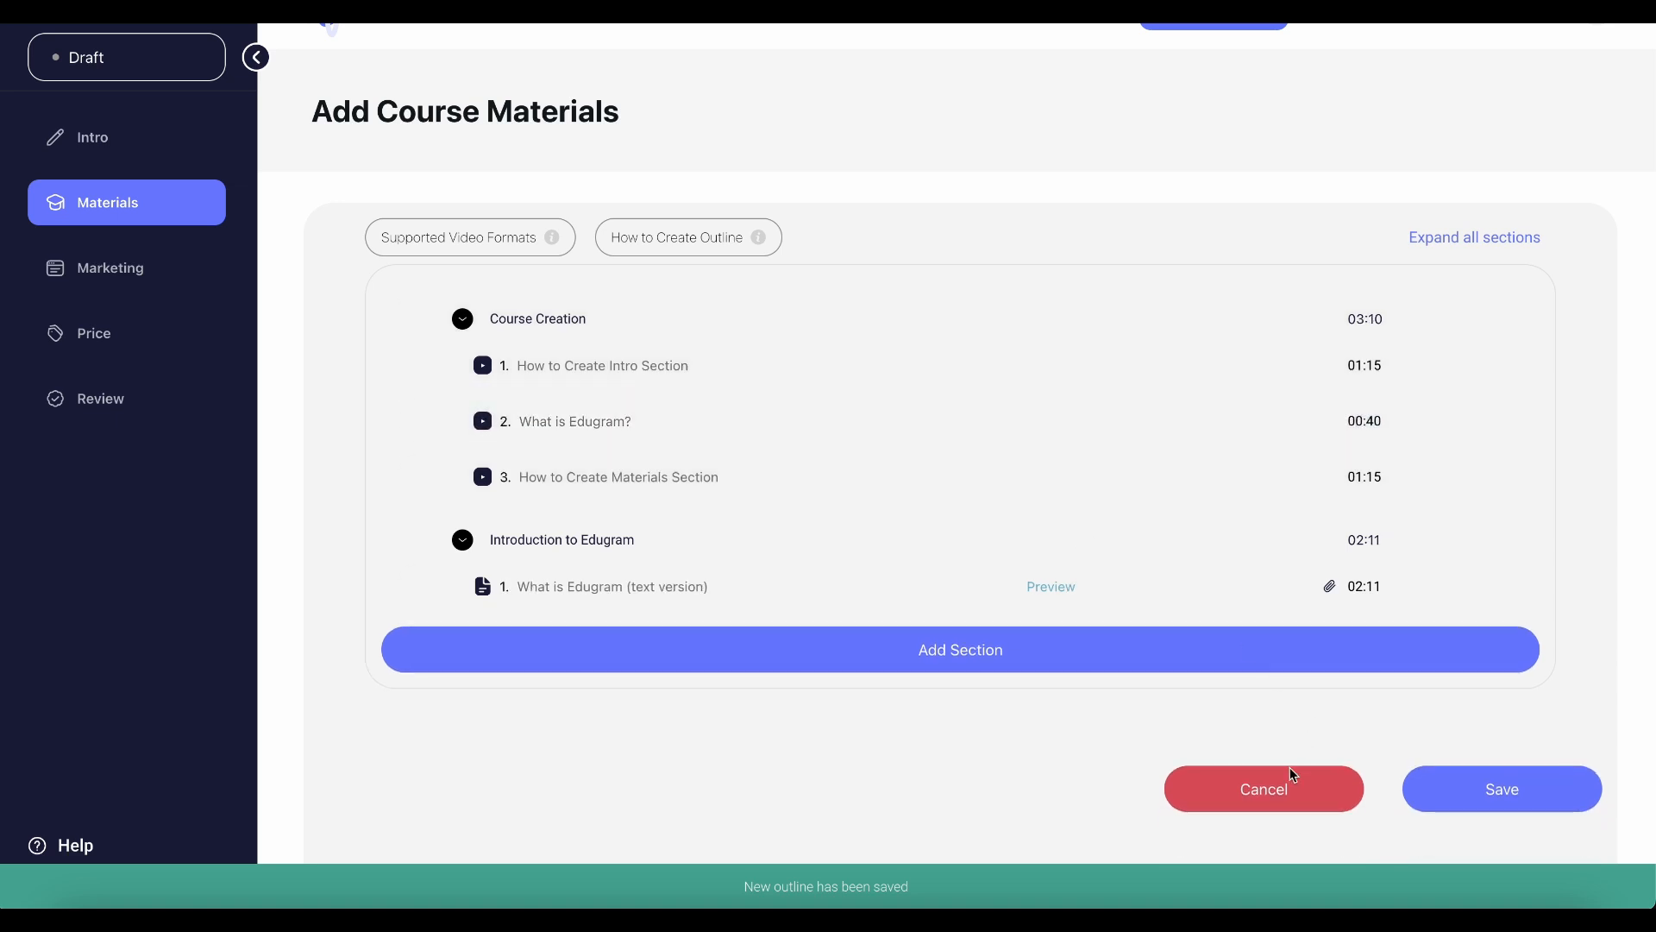
click(1282, 797)
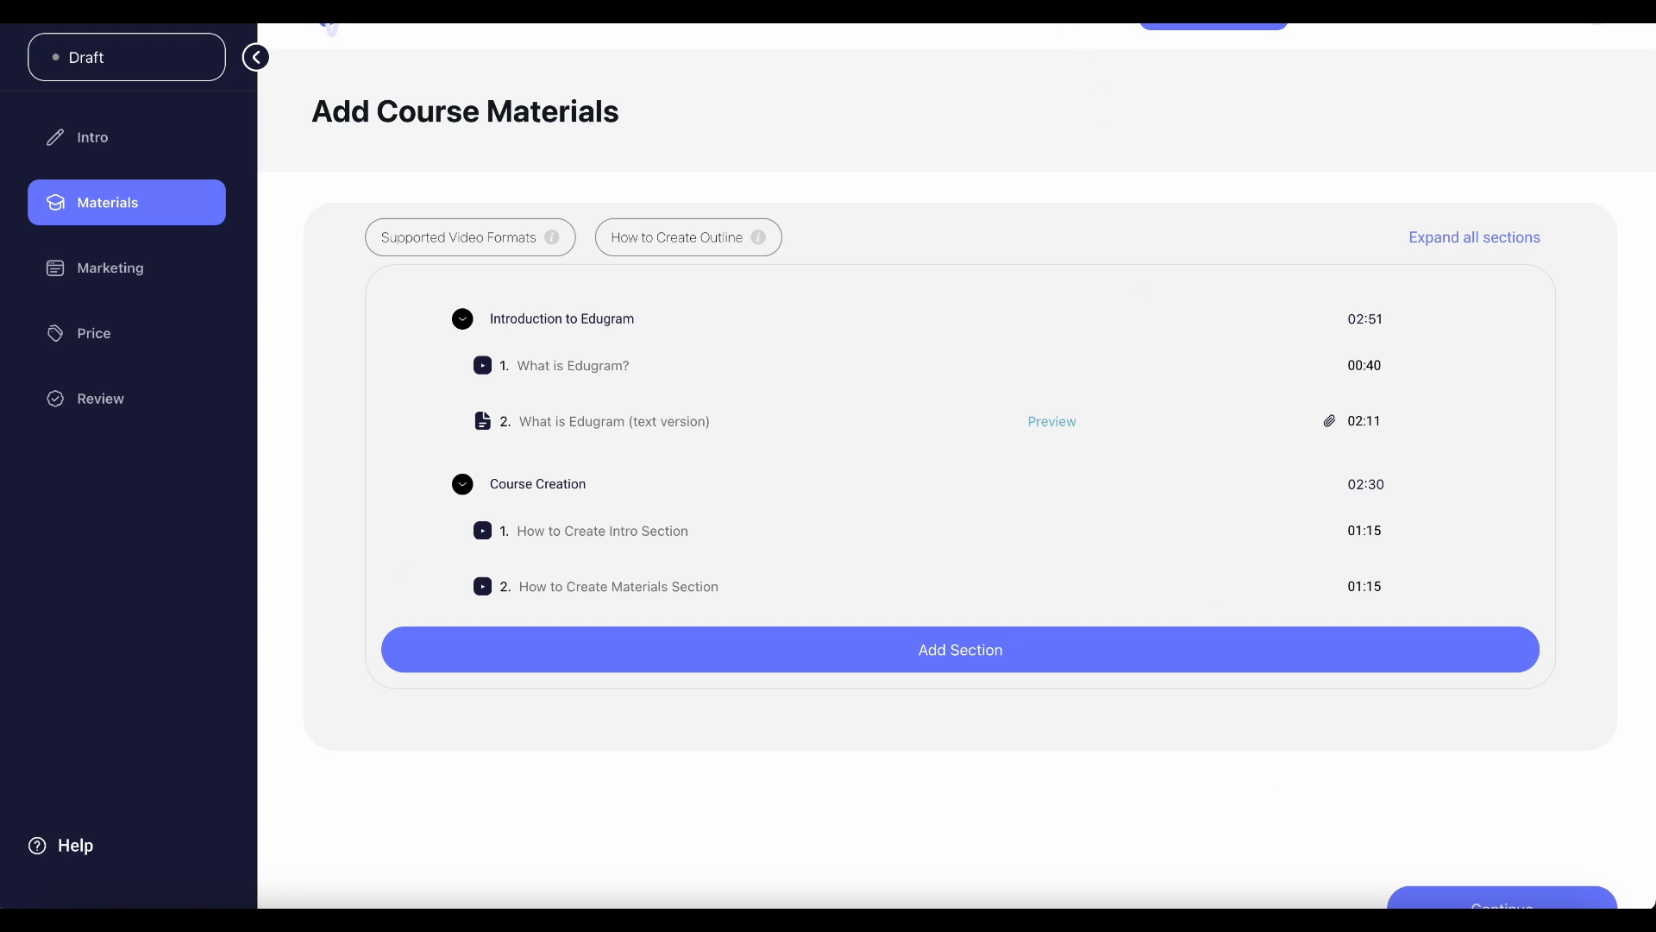
Continue to the marketing details and upload "Edugram Preview Video.mp4" from the Marketing Section folder as the preview video.
scroll(990, 802, down, 3)
click(1497, 756)
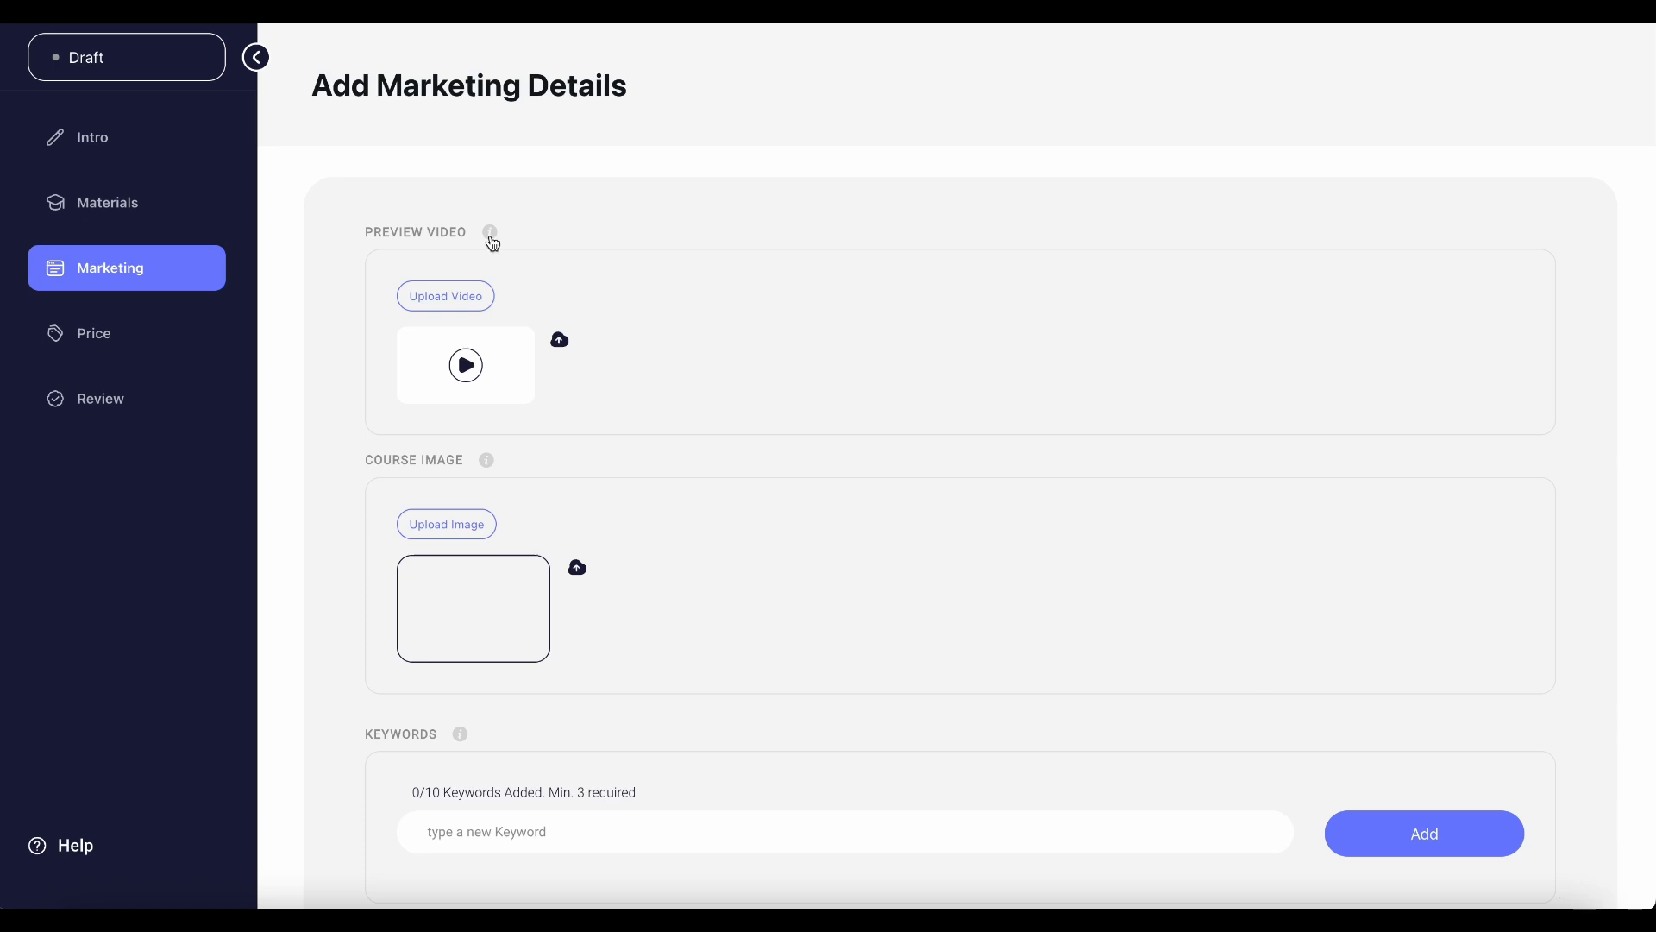
mouse_move(492, 243)
click(474, 304)
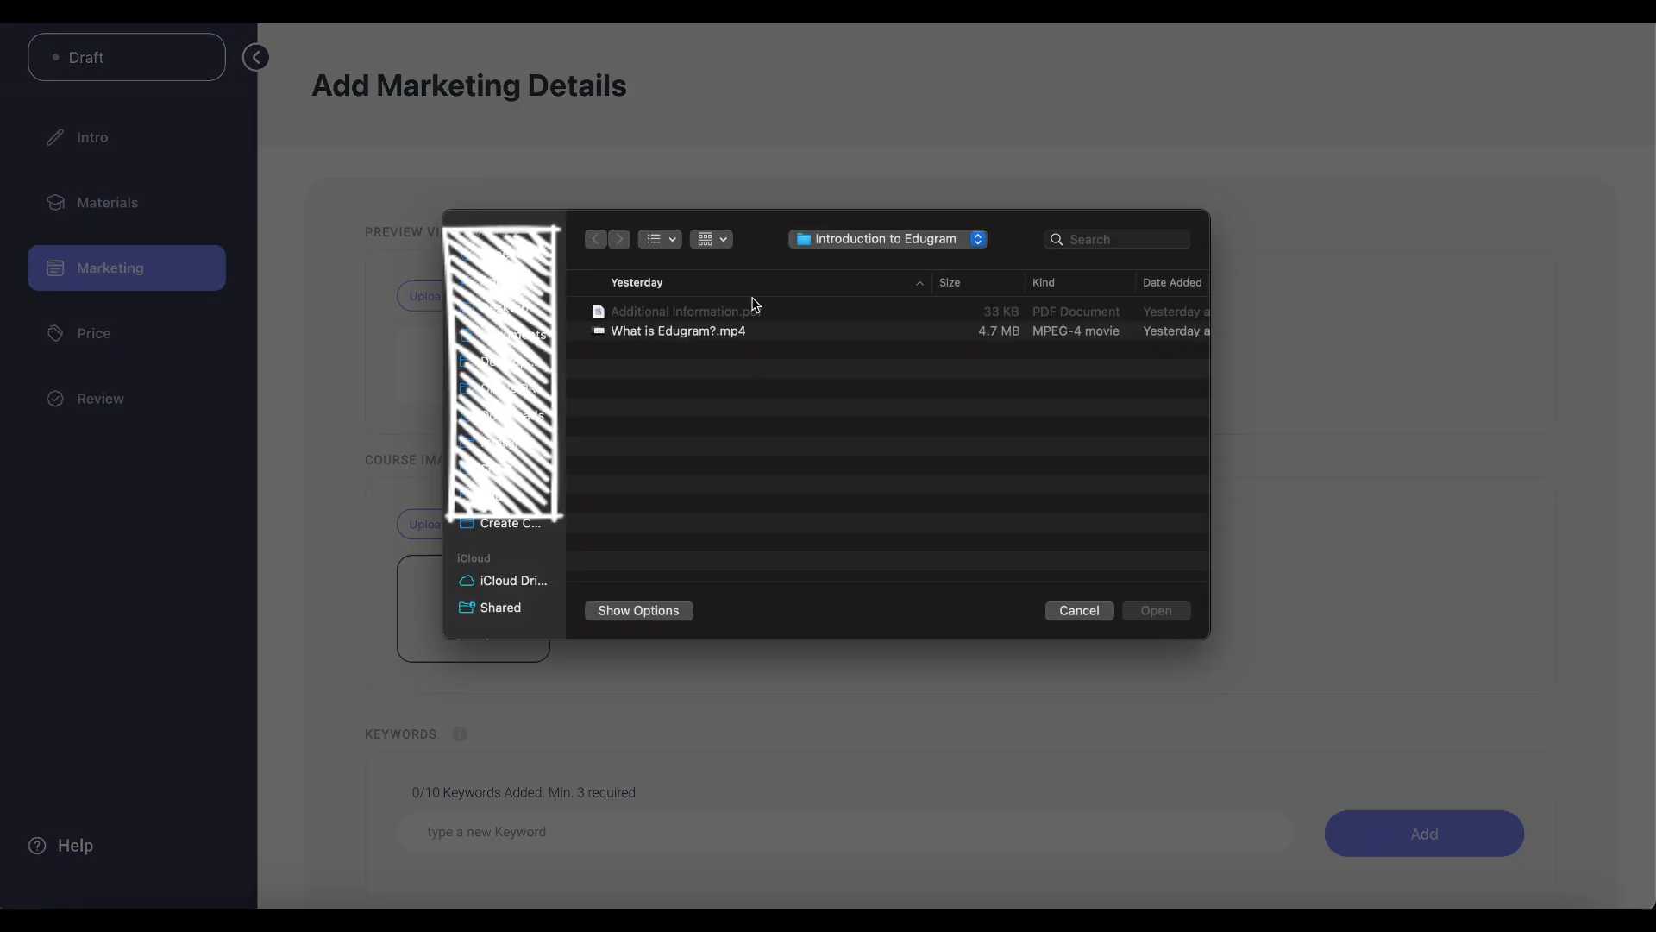
key(super+Up)
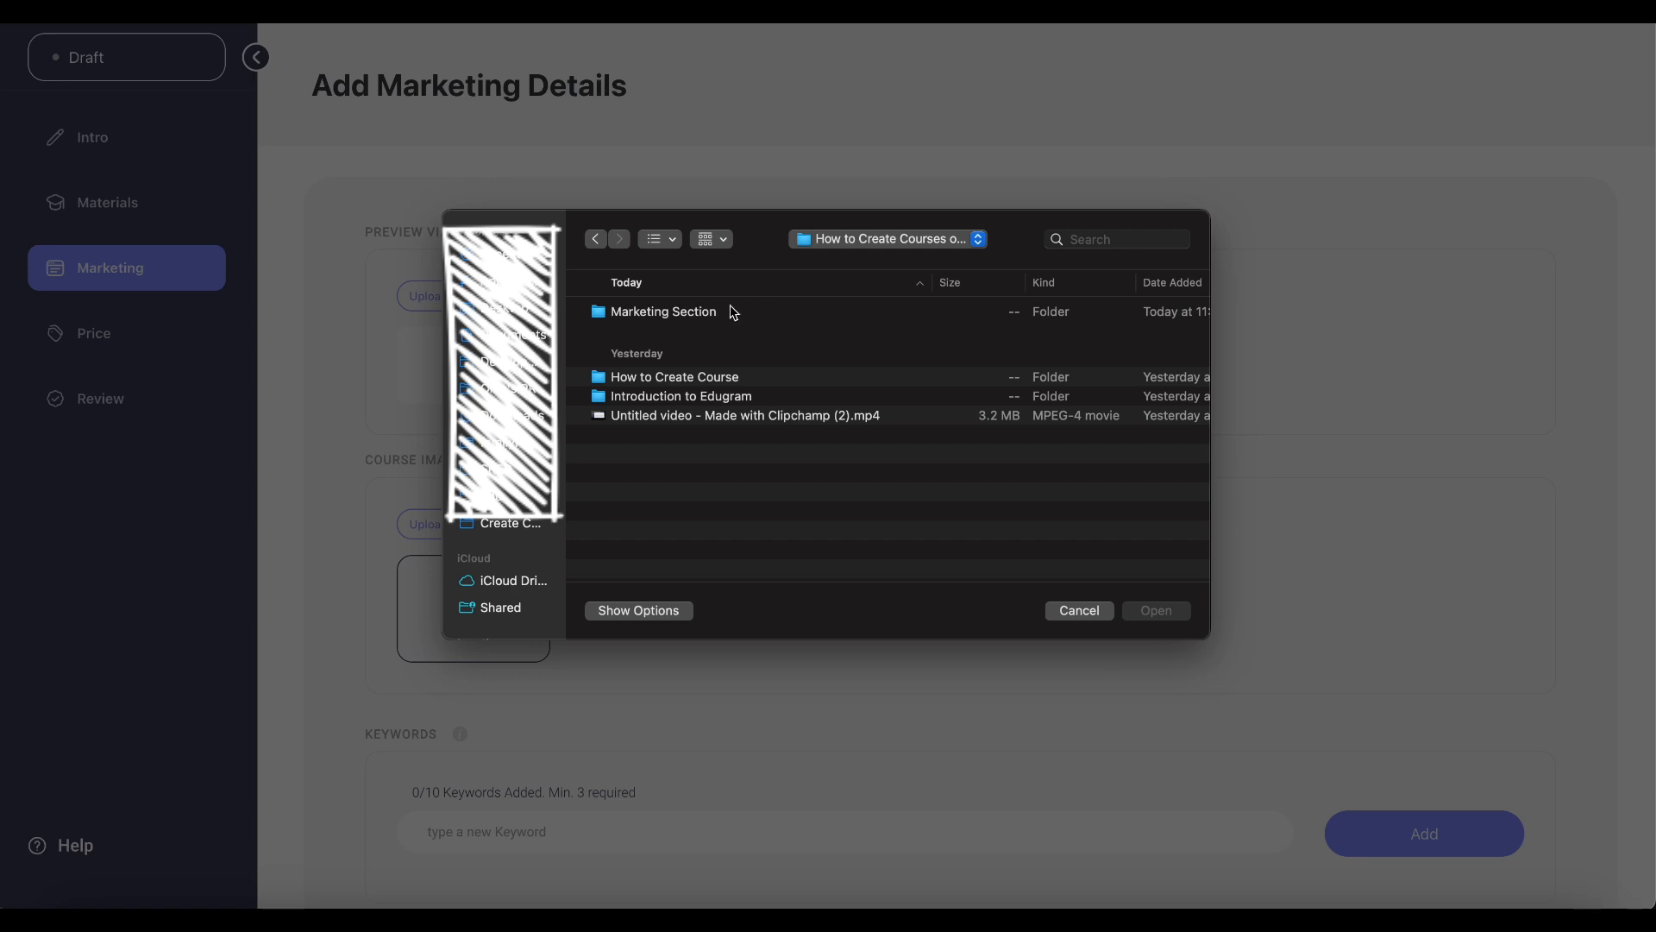
double_click(733, 310)
click(727, 310)
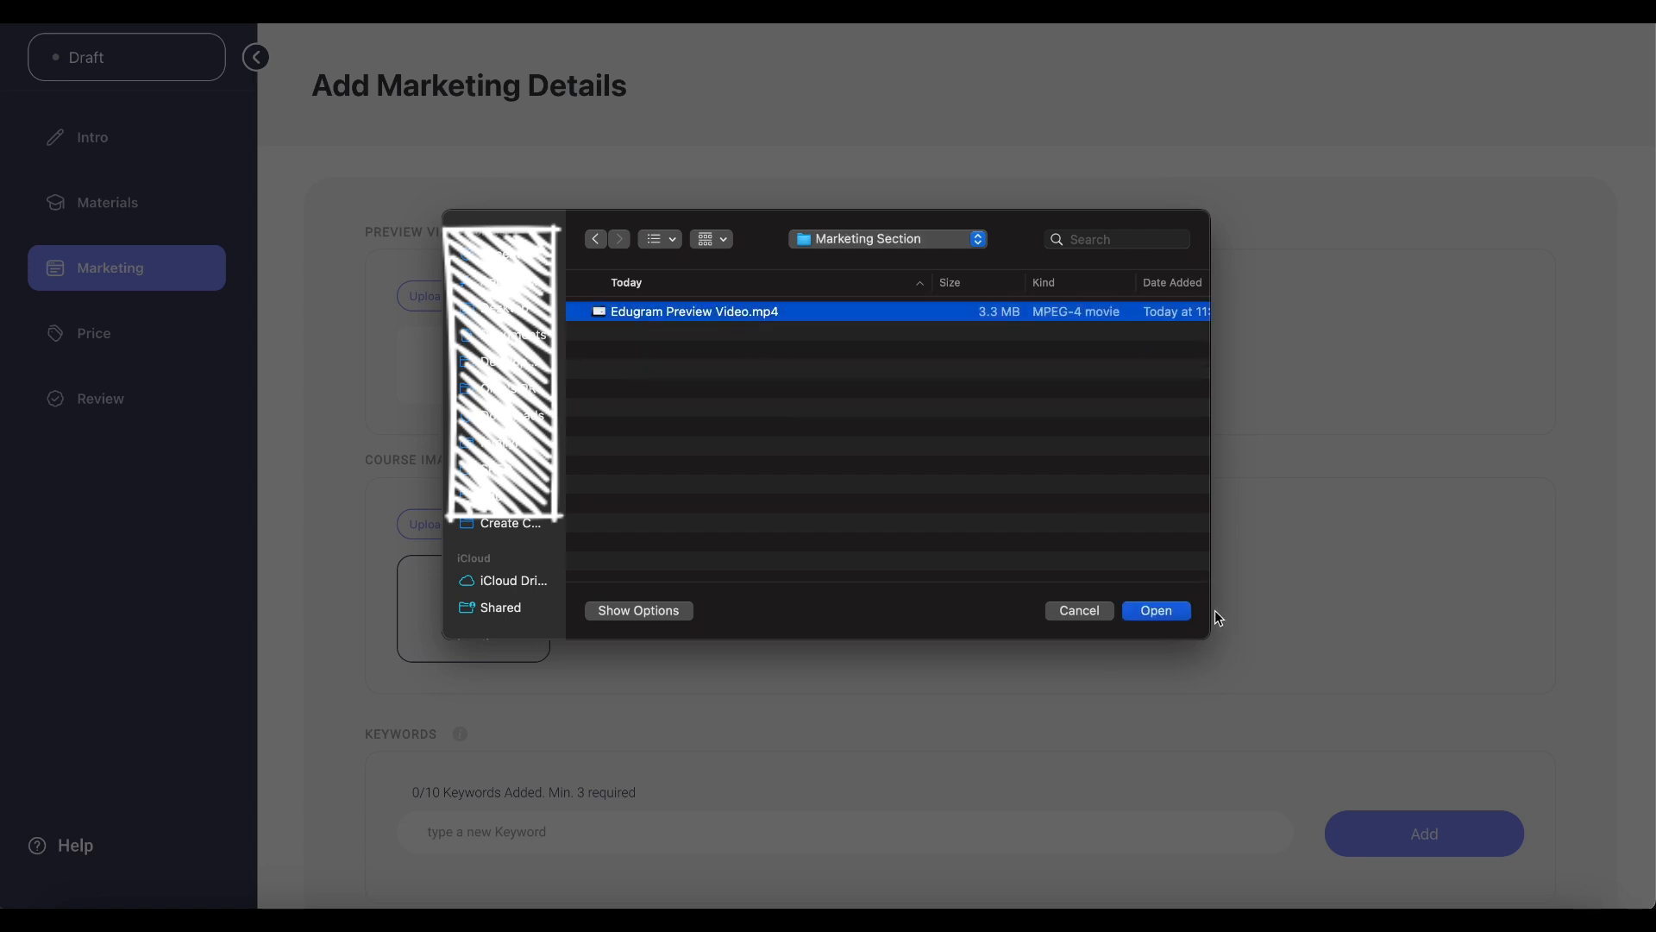
click(1175, 614)
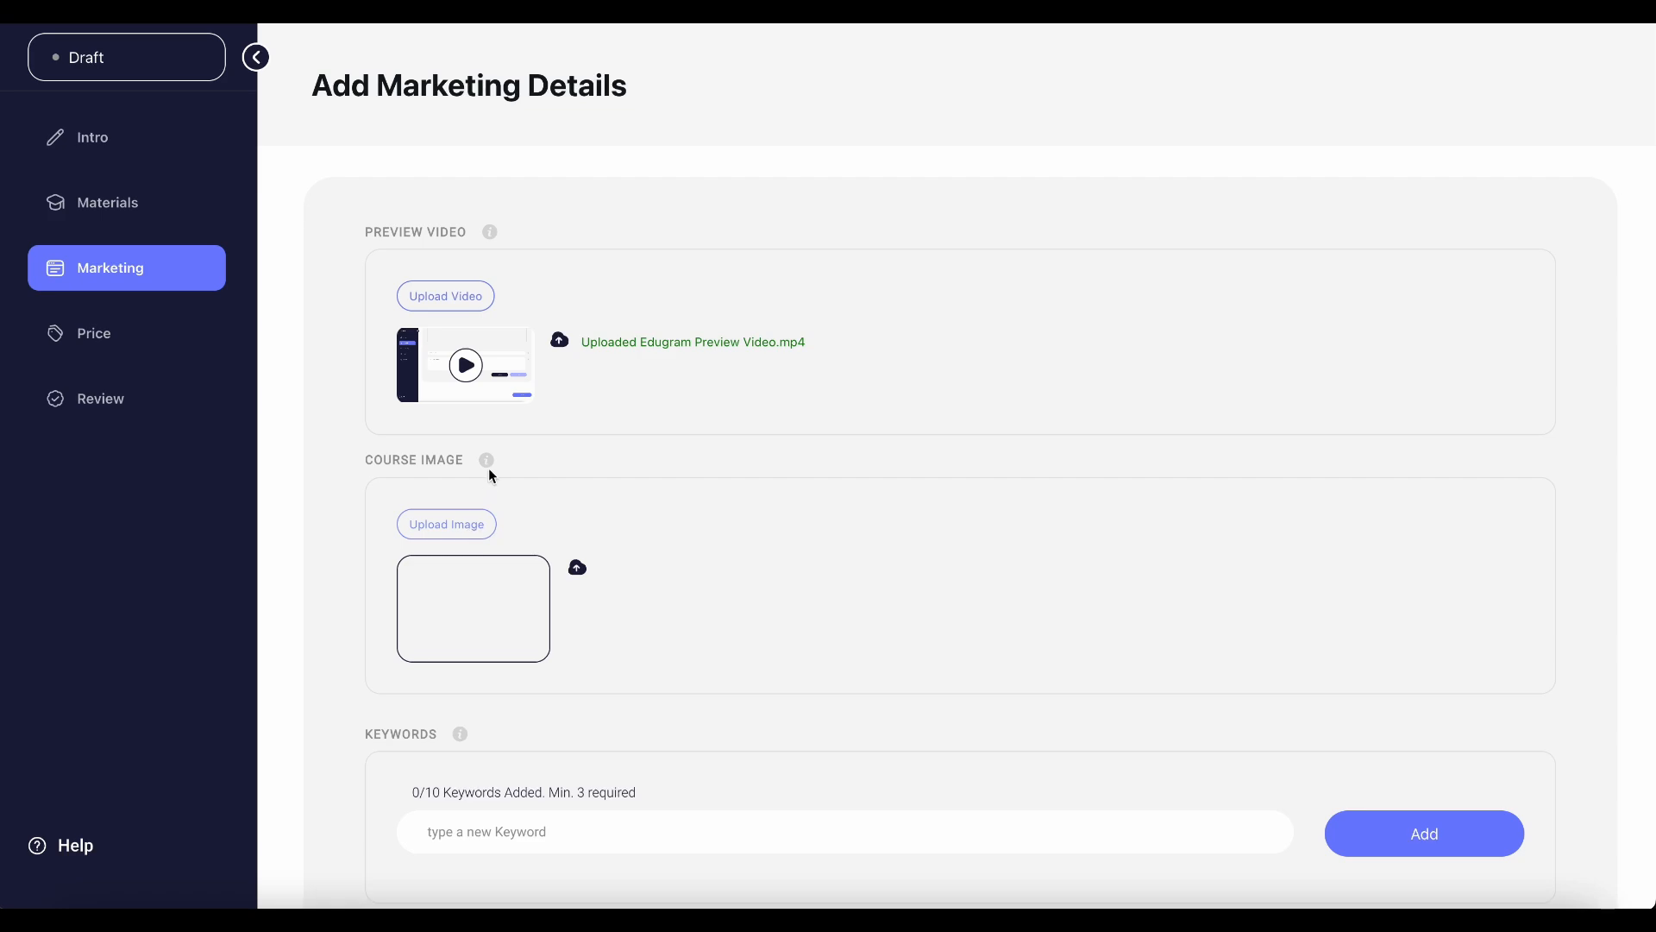
Upload "Cover - 14.png" as the course image and save it with the proposed crop.
mouse_move(488, 463)
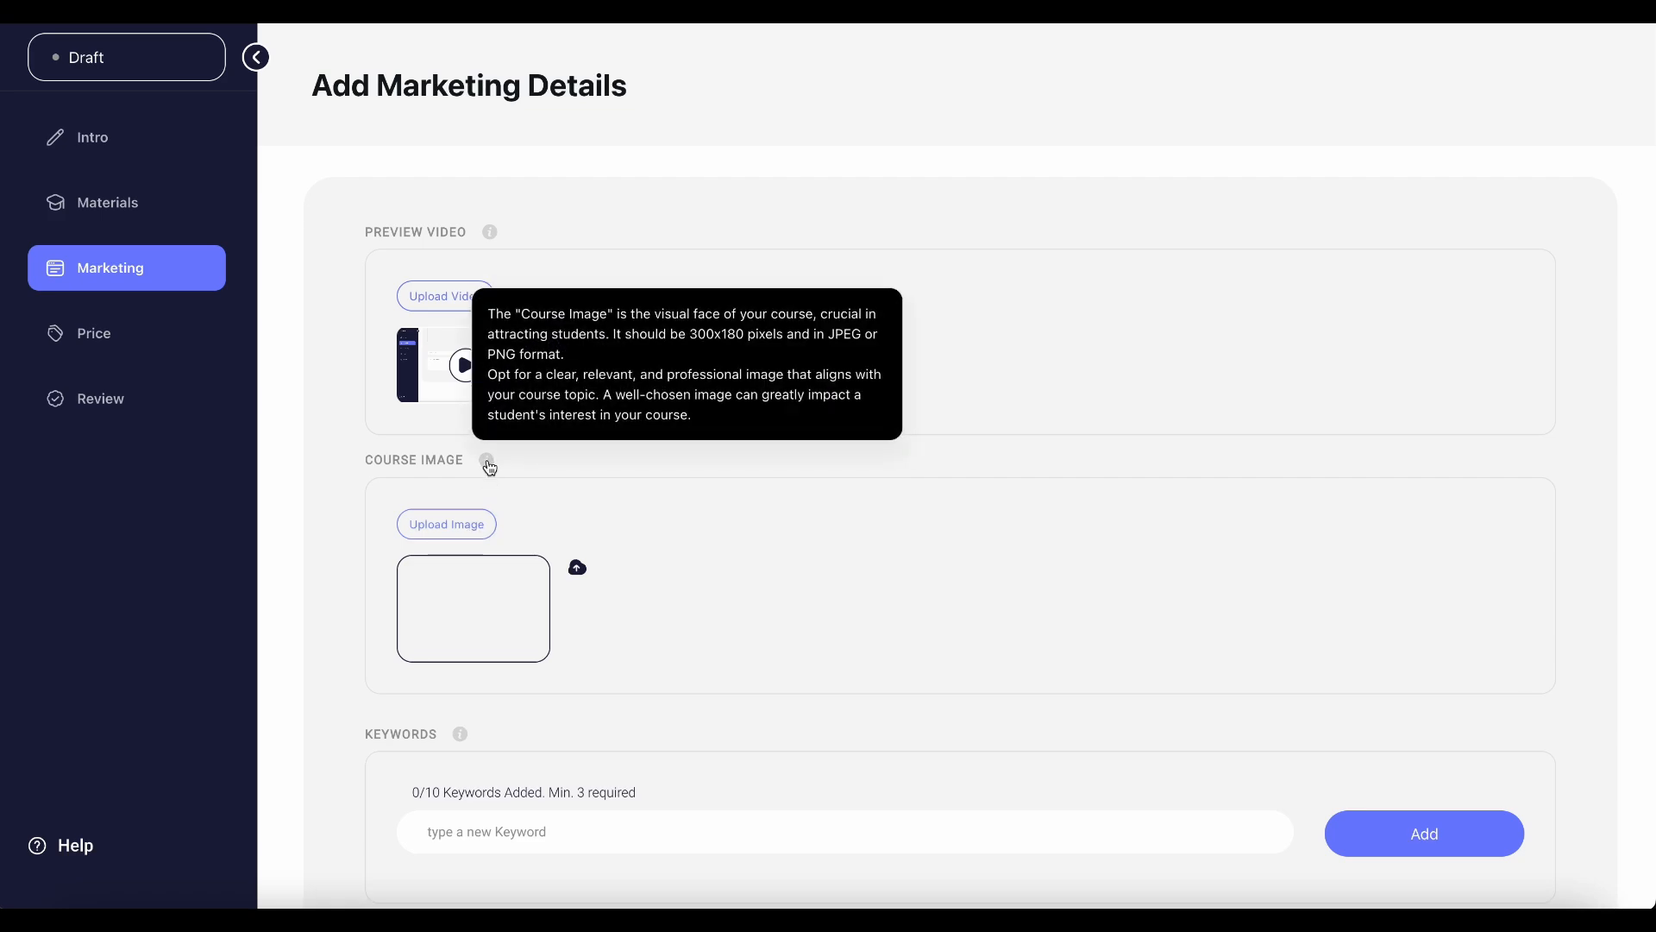
click(470, 525)
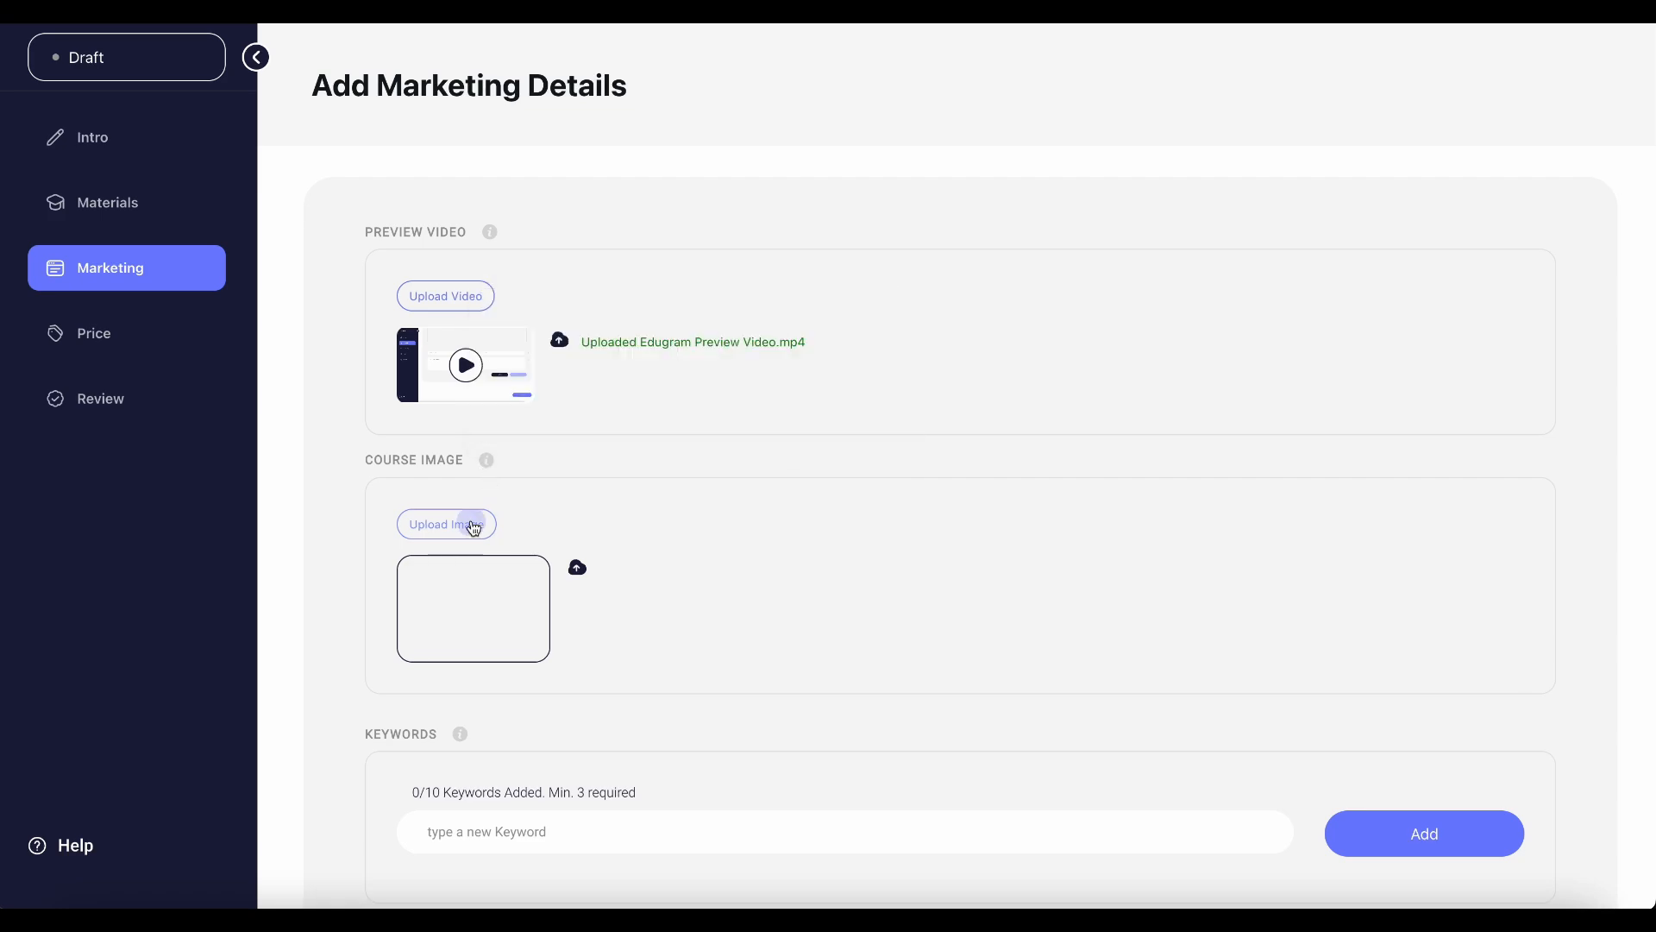
click(691, 312)
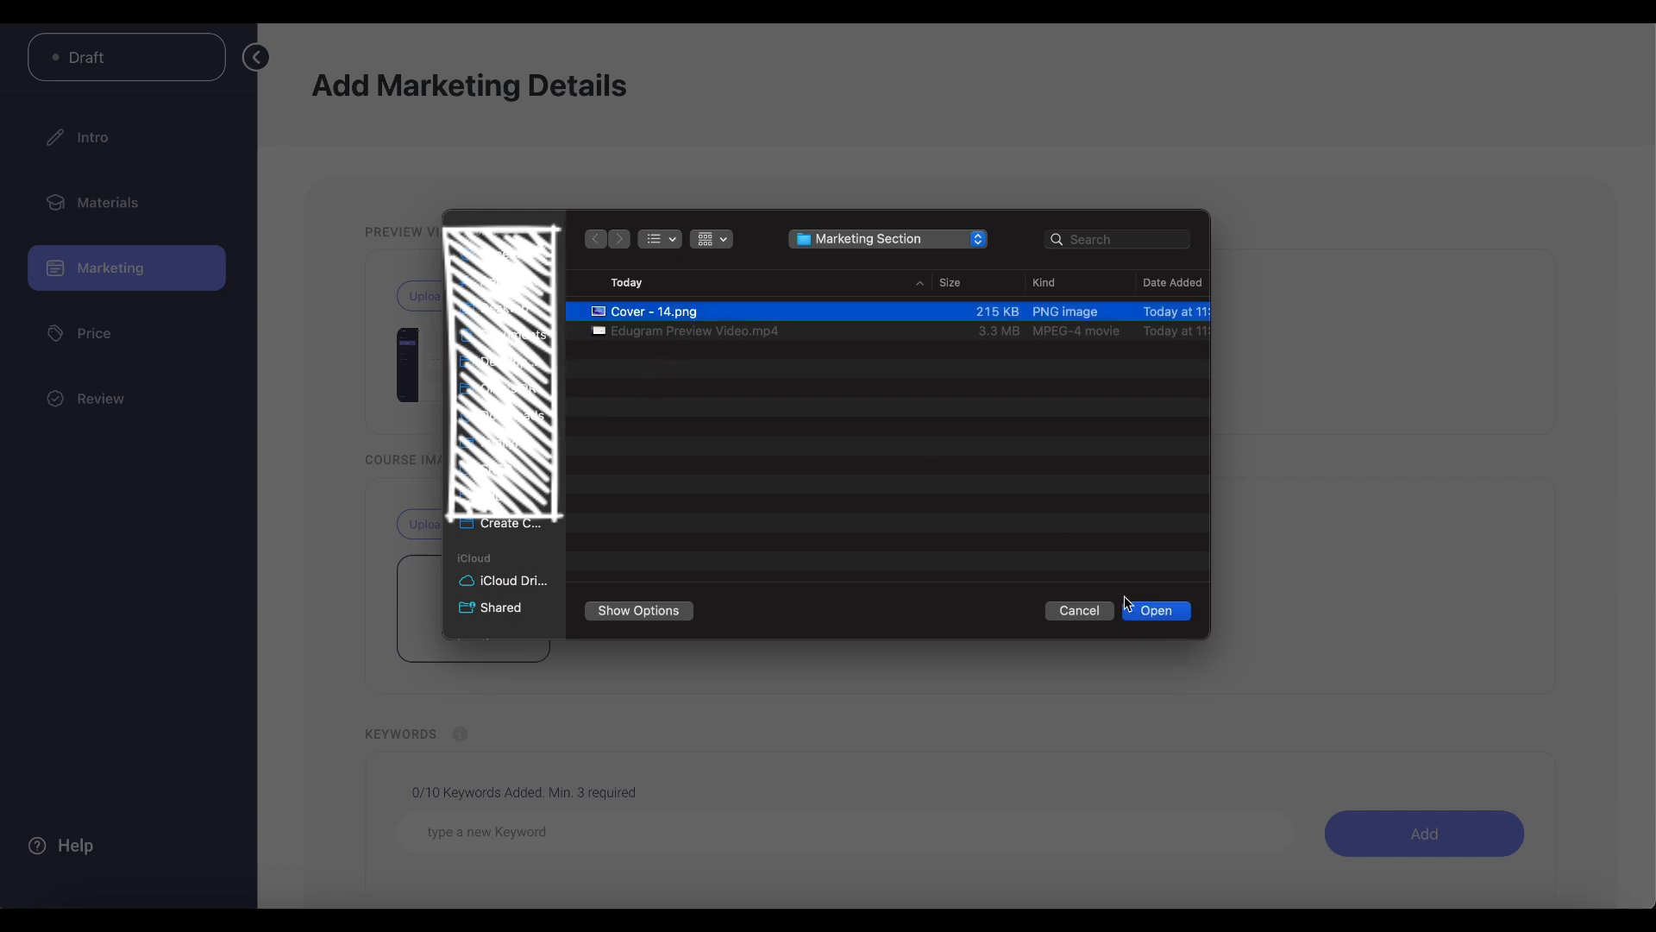
click(1160, 612)
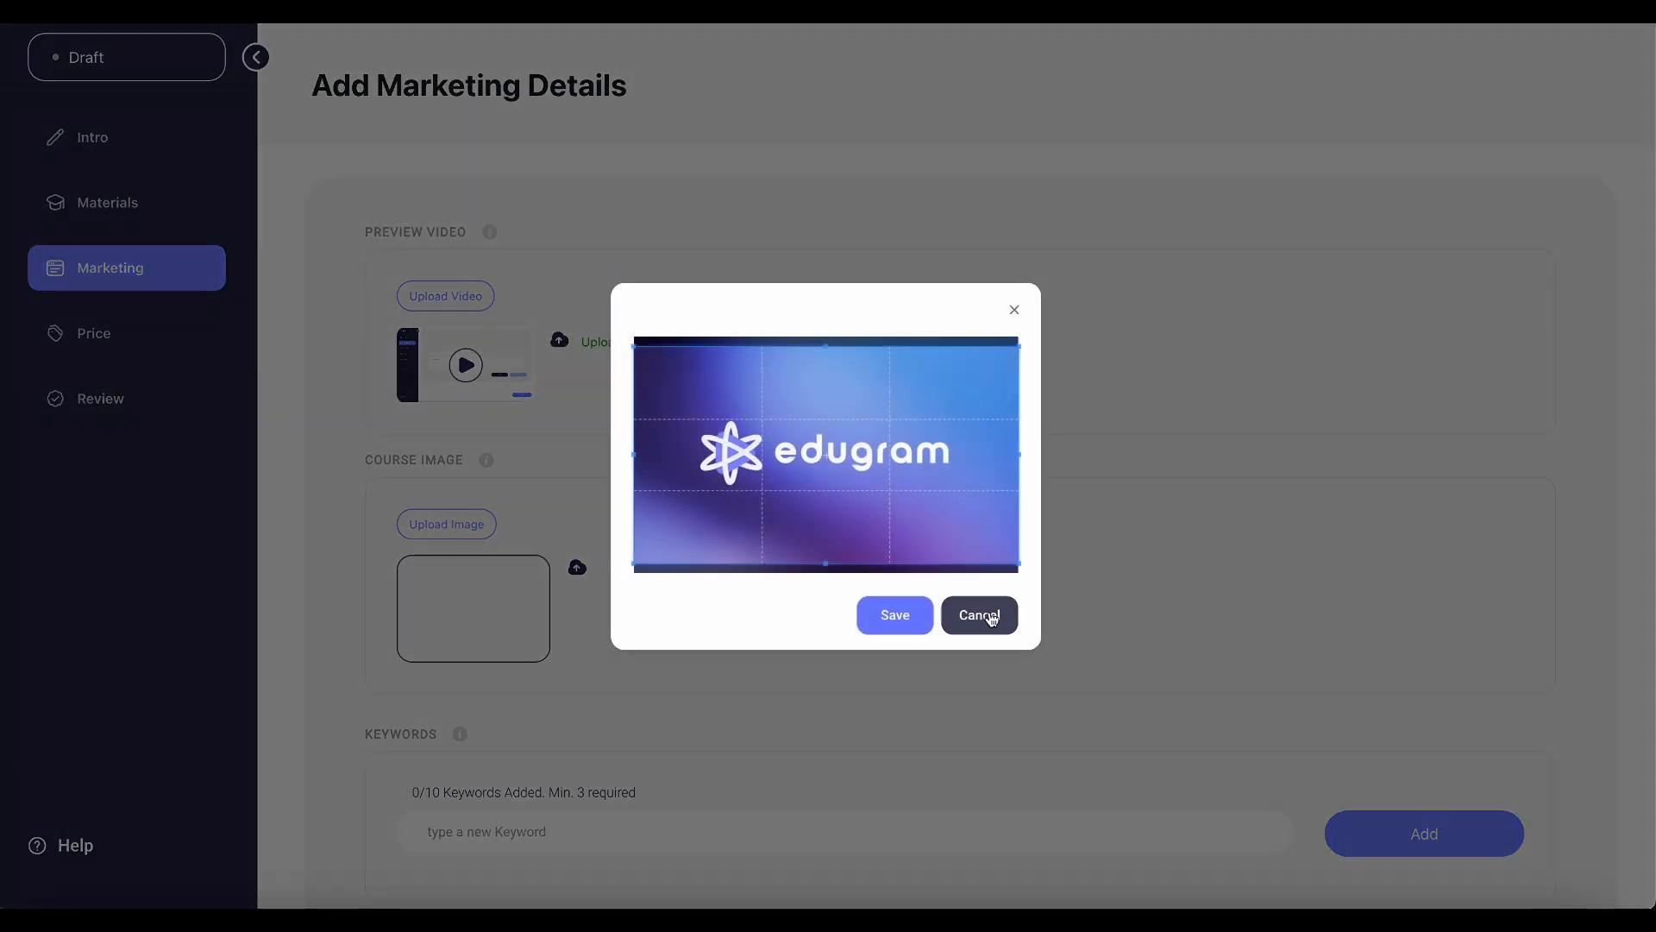
click(924, 623)
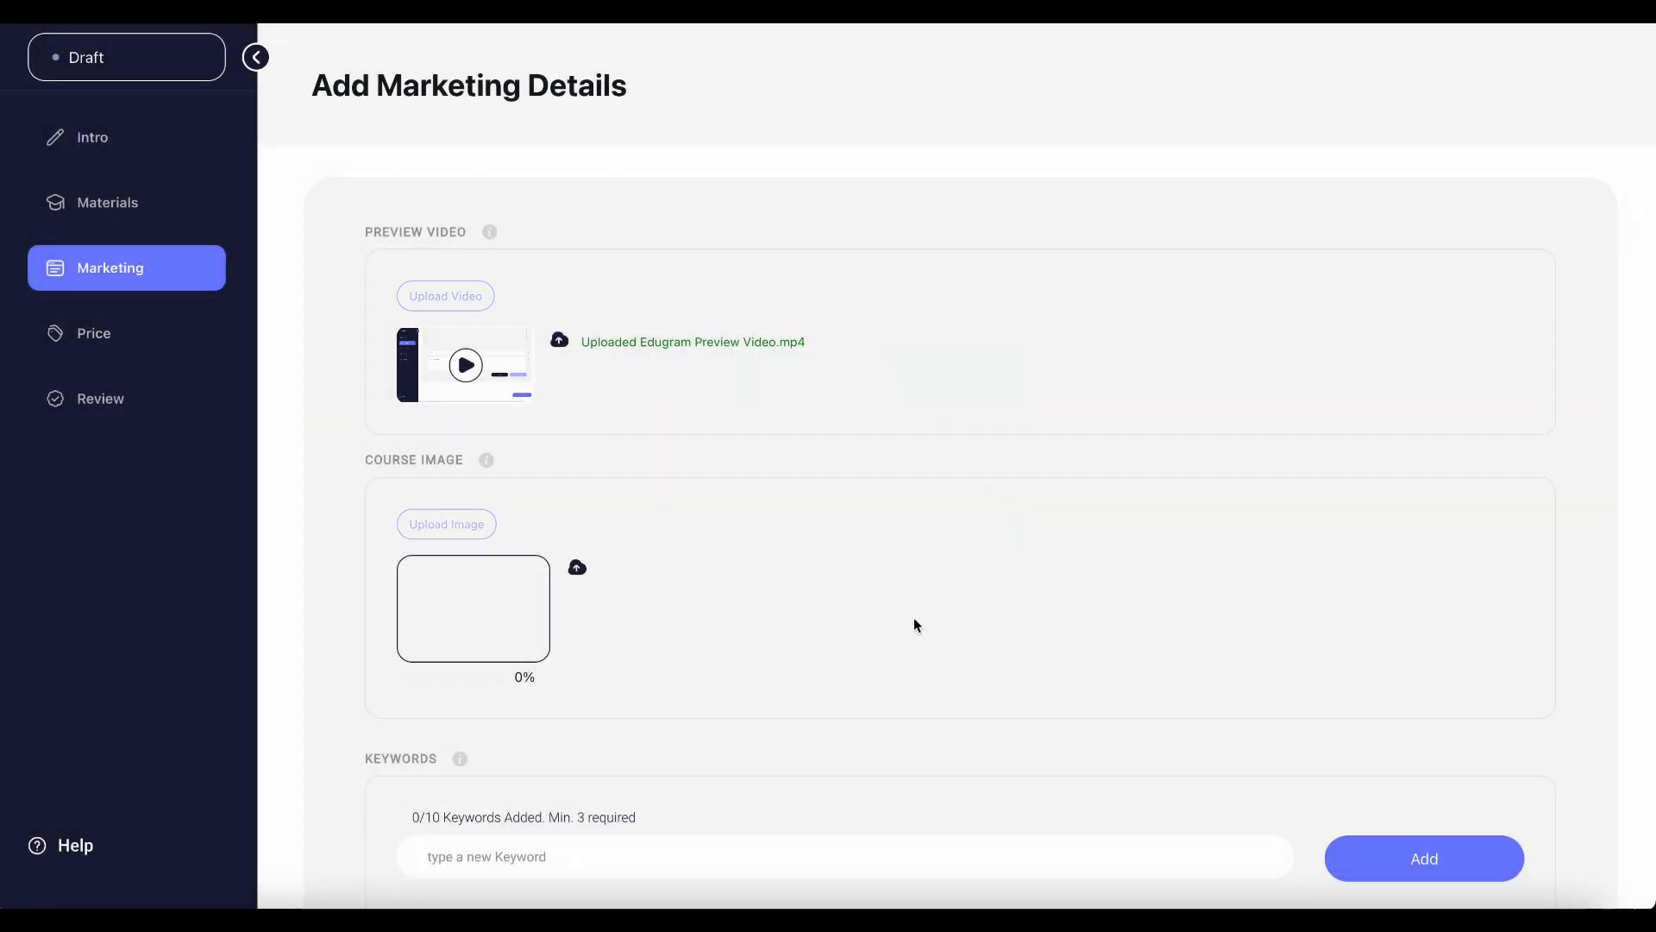
Add the keywords Create Course Online, Free Course Creation, Online Course Platform, Course Development, Build Online Course and Teach Online from the sticky note.
scroll(914, 619, down, 4)
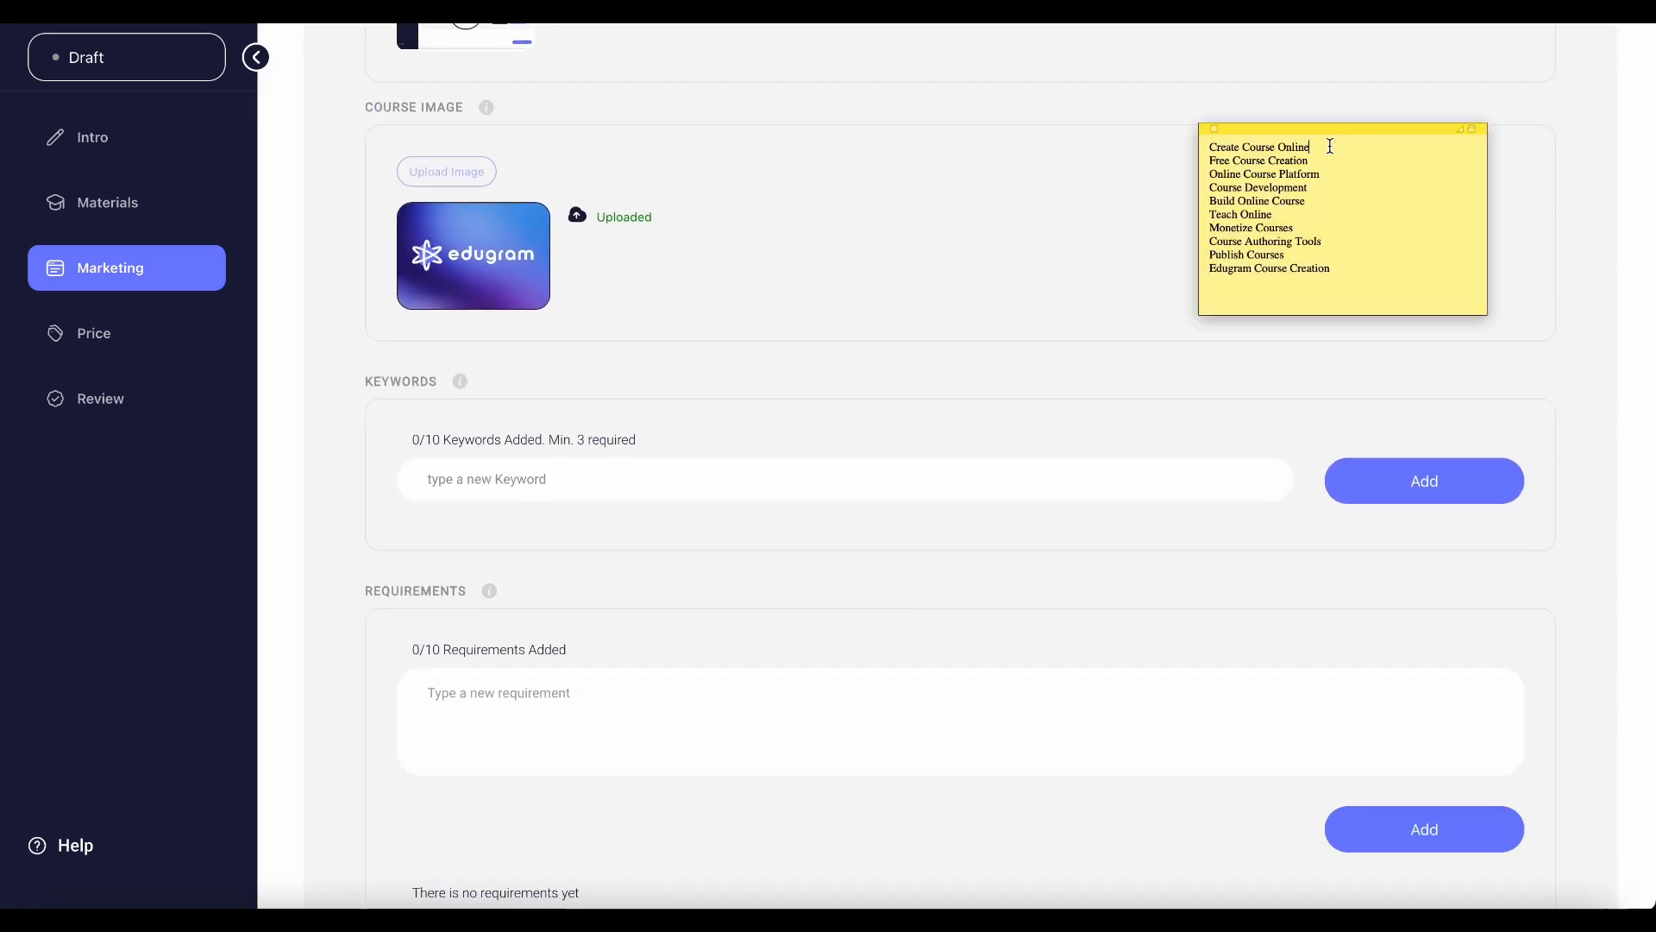
drag(1330, 146, 1208, 160)
click(1424, 481)
click(1424, 482)
drag(1335, 174, 1208, 215)
click(1424, 481)
click(1424, 481)
click(1424, 482)
click(1424, 481)
Add the remaining keywords Monetize Courses, Course Authoring Tools, Publish Courses and Edugram Course Creation from the sticky note.
drag(1318, 229, 1208, 242)
click(1424, 481)
click(1424, 481)
drag(1333, 255, 1209, 269)
click(1424, 482)
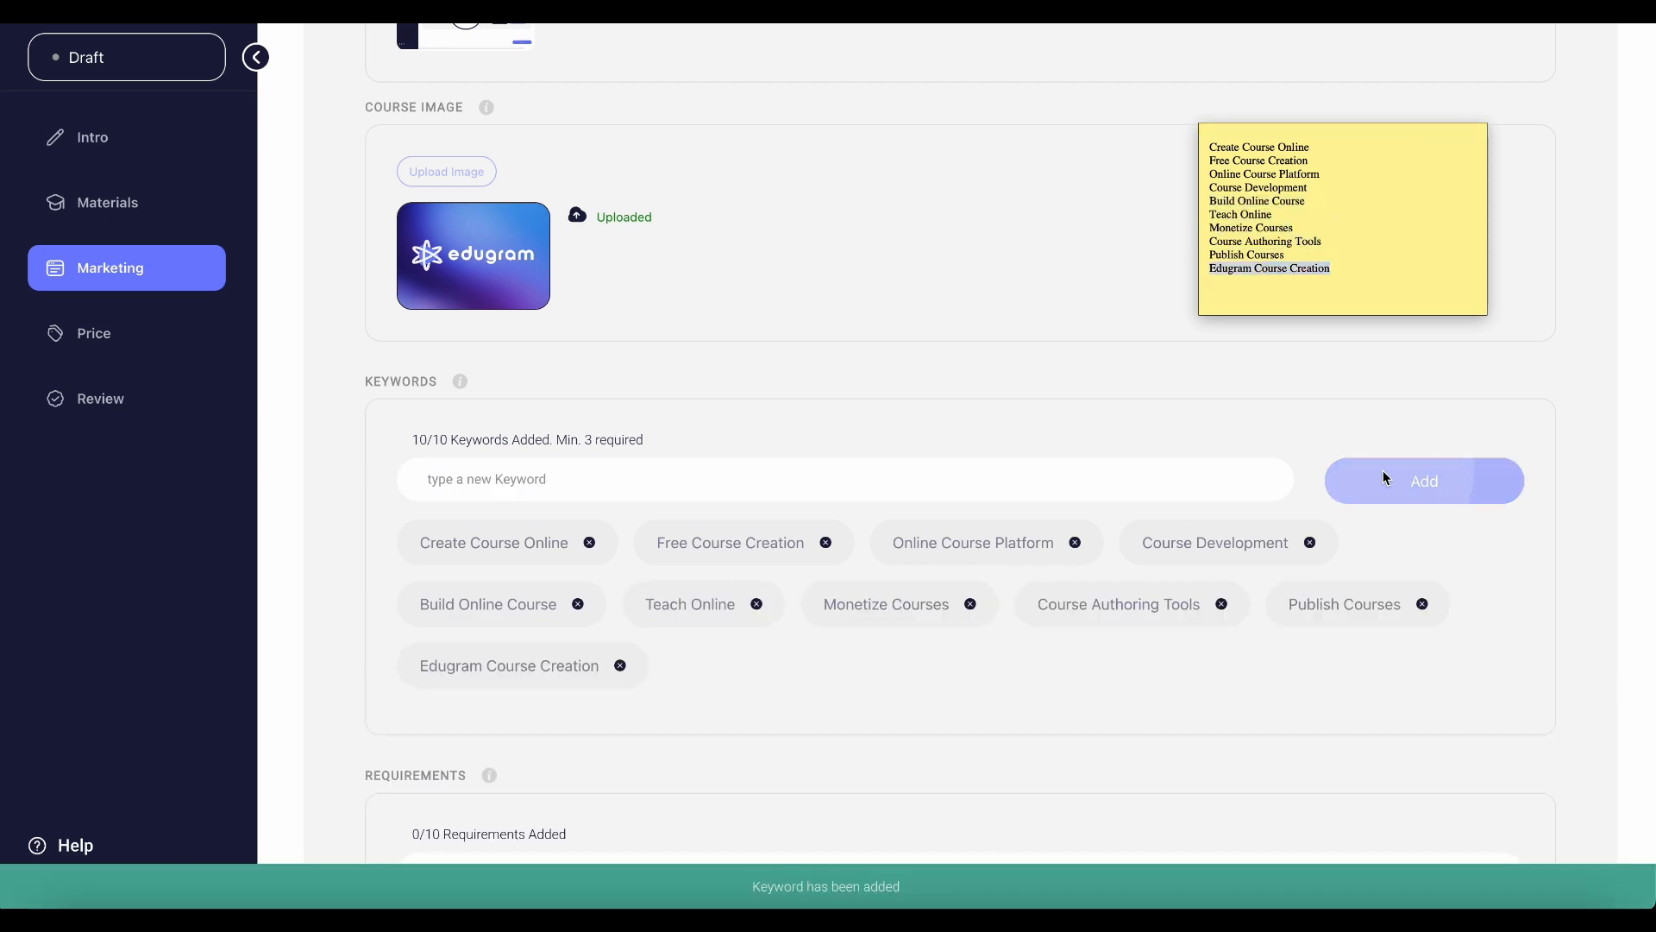
click(1424, 481)
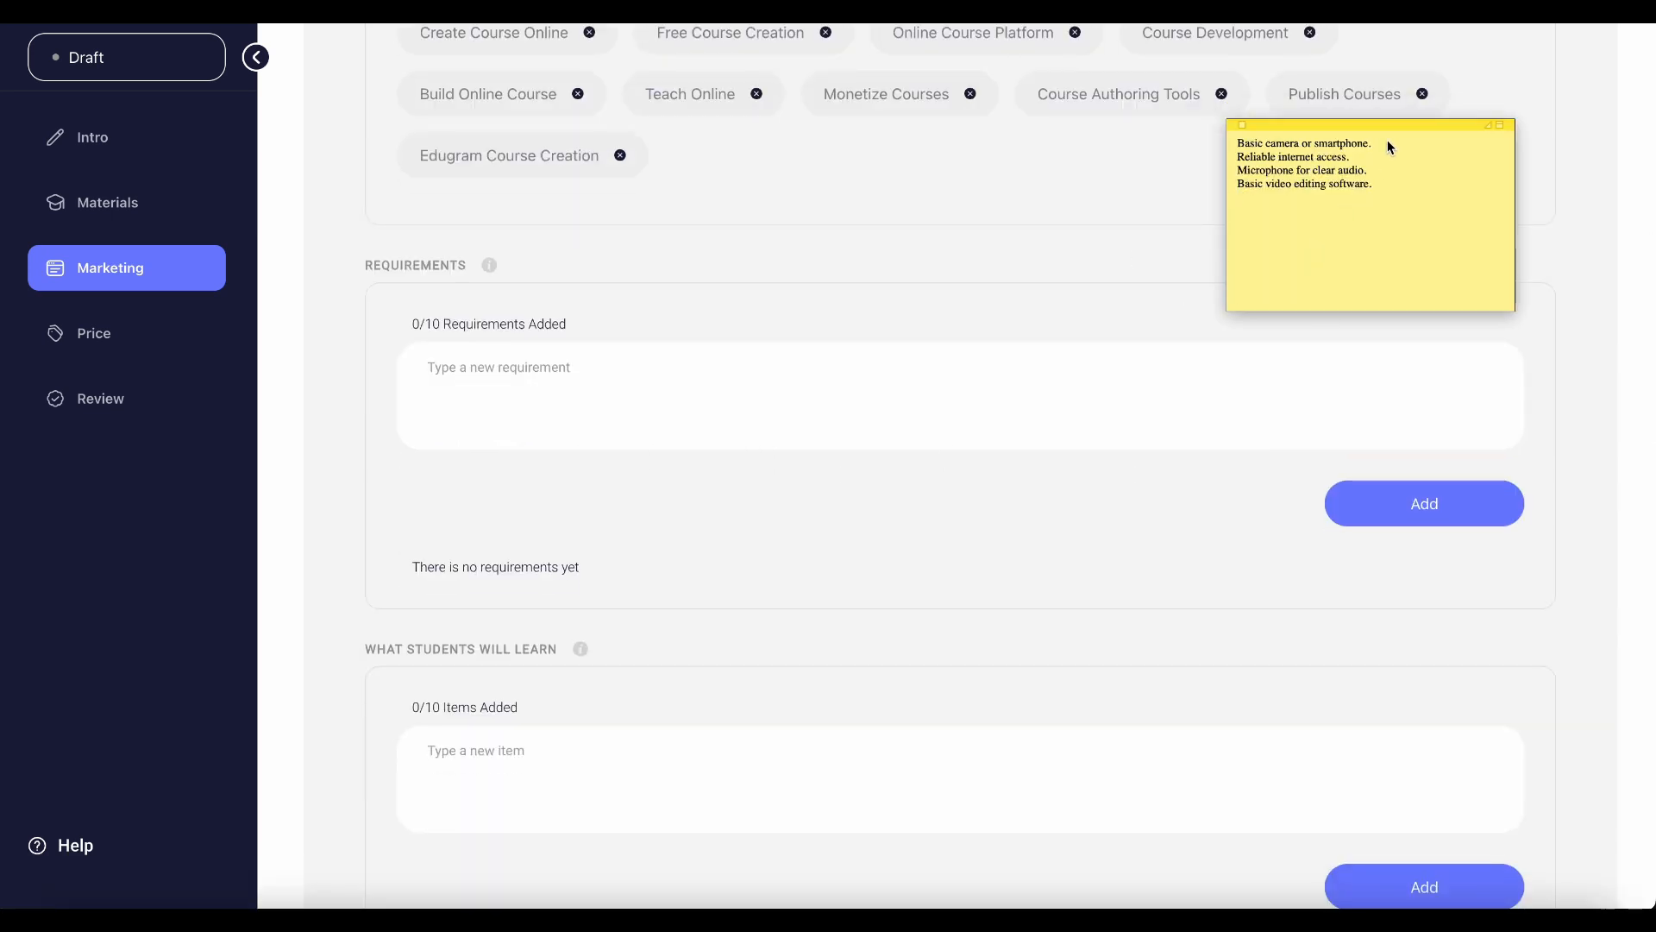
Copy "Basic camera or smartphone." and "Reliable internet access." from the sticky note and add each as a course requirement.
drag(1390, 148, 1209, 147)
key(ctrl+c)
click(628, 407)
key(ctrl+v)
click(1401, 515)
drag(1376, 156, 1209, 159)
key(ctrl+c)
click(981, 357)
key(ctrl+v)
click(1421, 509)
Copy "Microphone for clear audio." and "Basic video editing software." from the sticky note and add each as a course requirement.
drag(1392, 170, 1212, 170)
key(ctrl+c)
click(673, 390)
key(ctrl+v)
click(1389, 493)
drag(1380, 184, 1237, 184)
key(ctrl+c)
click(888, 389)
key(ctrl+v)
click(1397, 518)
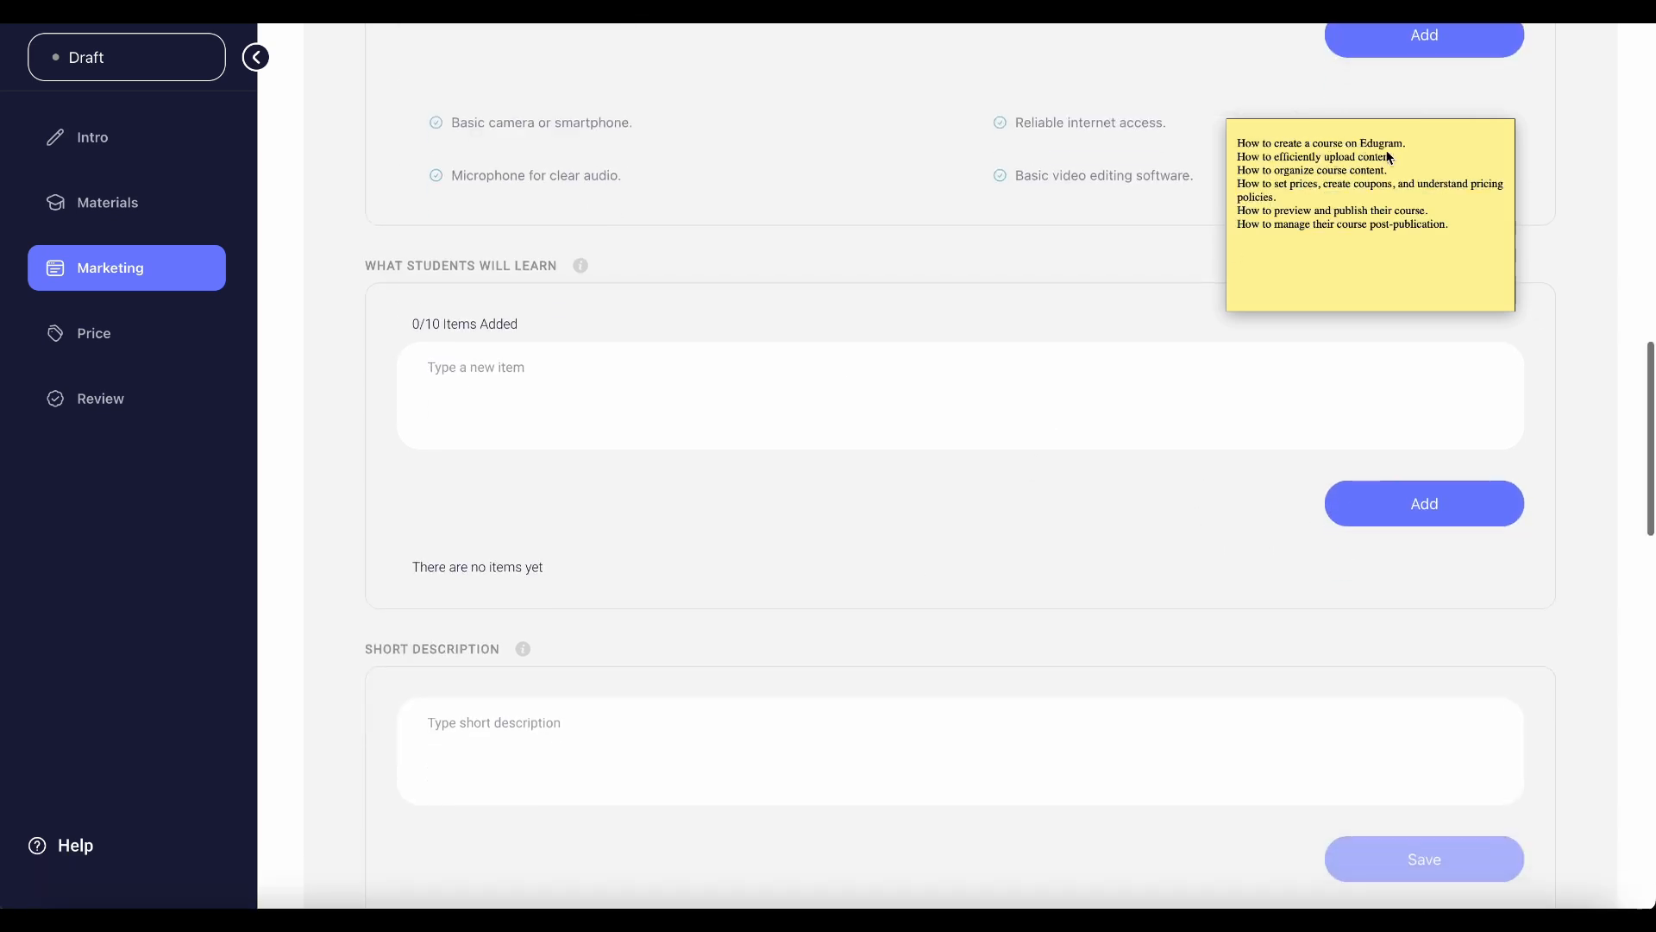
Add "How to create a course on Edugram." and "How to efficiently upload content." to what students will learn.
drag(1406, 143, 1239, 144)
key(ctrl+c)
click(609, 393)
key(ctrl+v)
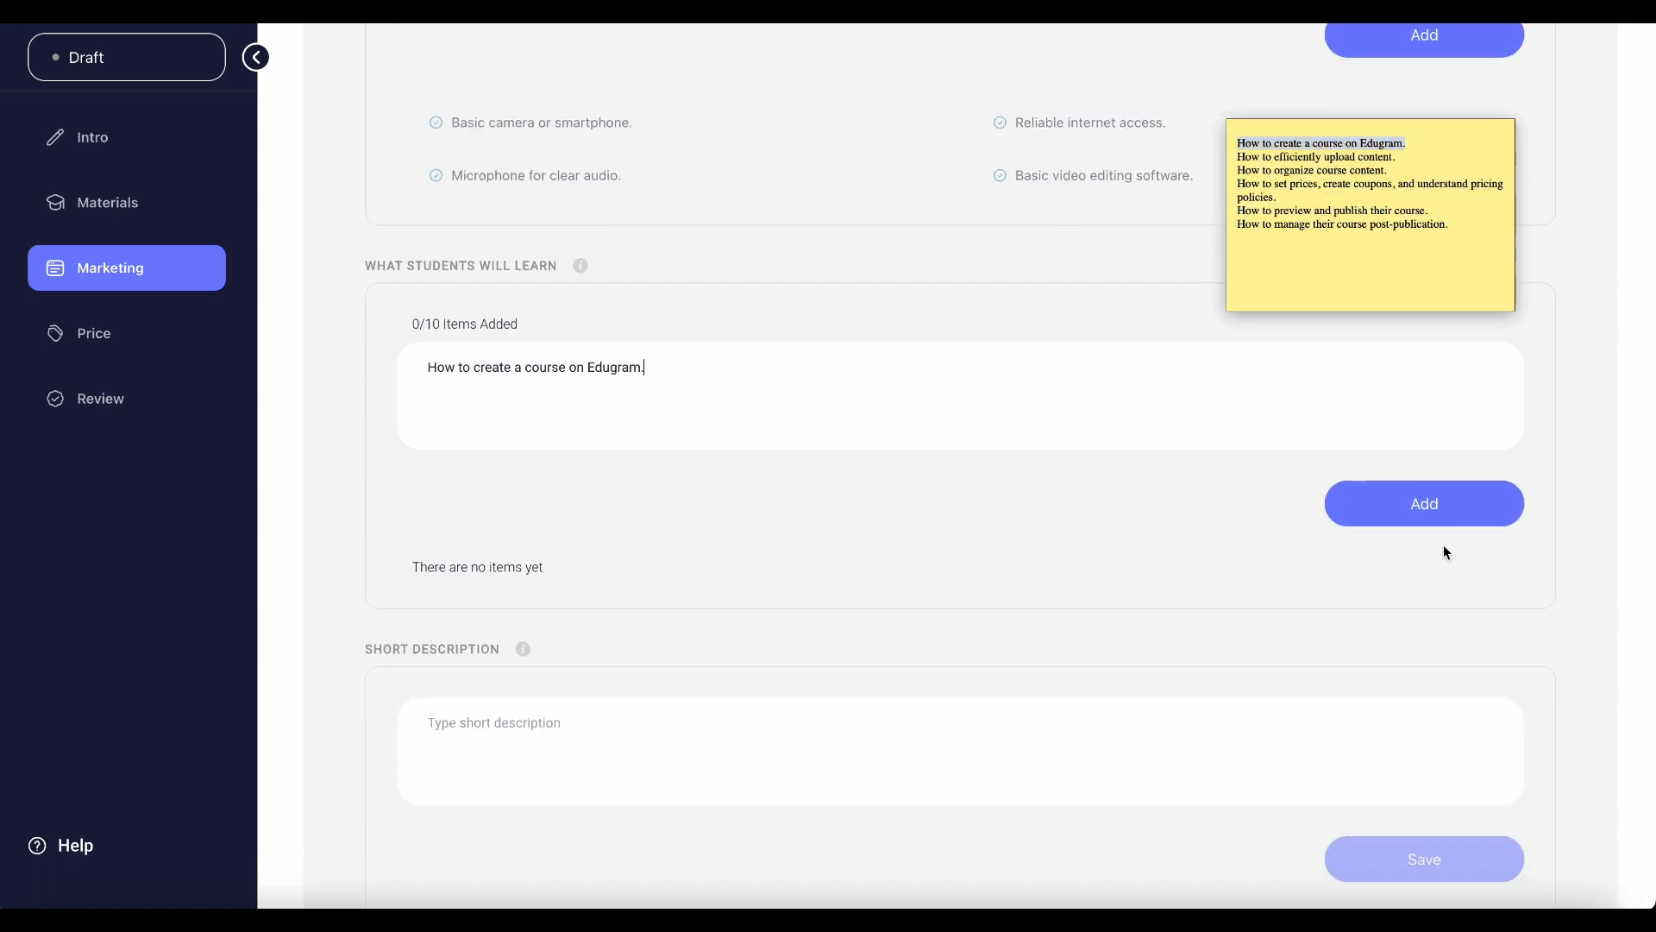
click(1445, 509)
drag(1415, 156, 1237, 157)
key(ctrl+c)
click(721, 388)
key(ctrl+v)
click(1363, 504)
Add "How to organize course content." and "How to set prices, create coupons, and understand pricing policies." to what students will learn.
drag(1388, 170, 1237, 184)
key(ctrl+c)
click(757, 380)
key(ctrl+v)
click(1415, 511)
key(ctrl+c)
click(859, 380)
key(ctrl+v)
click(1456, 507)
Add "How to preview and publish their course." and "How to manage their course post-publication." to what students will learn.
drag(1428, 211, 1237, 210)
key(ctrl+c)
click(1034, 386)
key(ctrl+v)
click(1414, 504)
drag(1454, 224, 1237, 225)
key(ctrl+c)
click(1225, 390)
key(ctrl+v)
click(1463, 488)
Save the short description "Create a course on Edugram in 10 minutes: Learn to upload, organize, price, and manage your course efficiently.".
scroll(897, 562, down, 2)
click(778, 725)
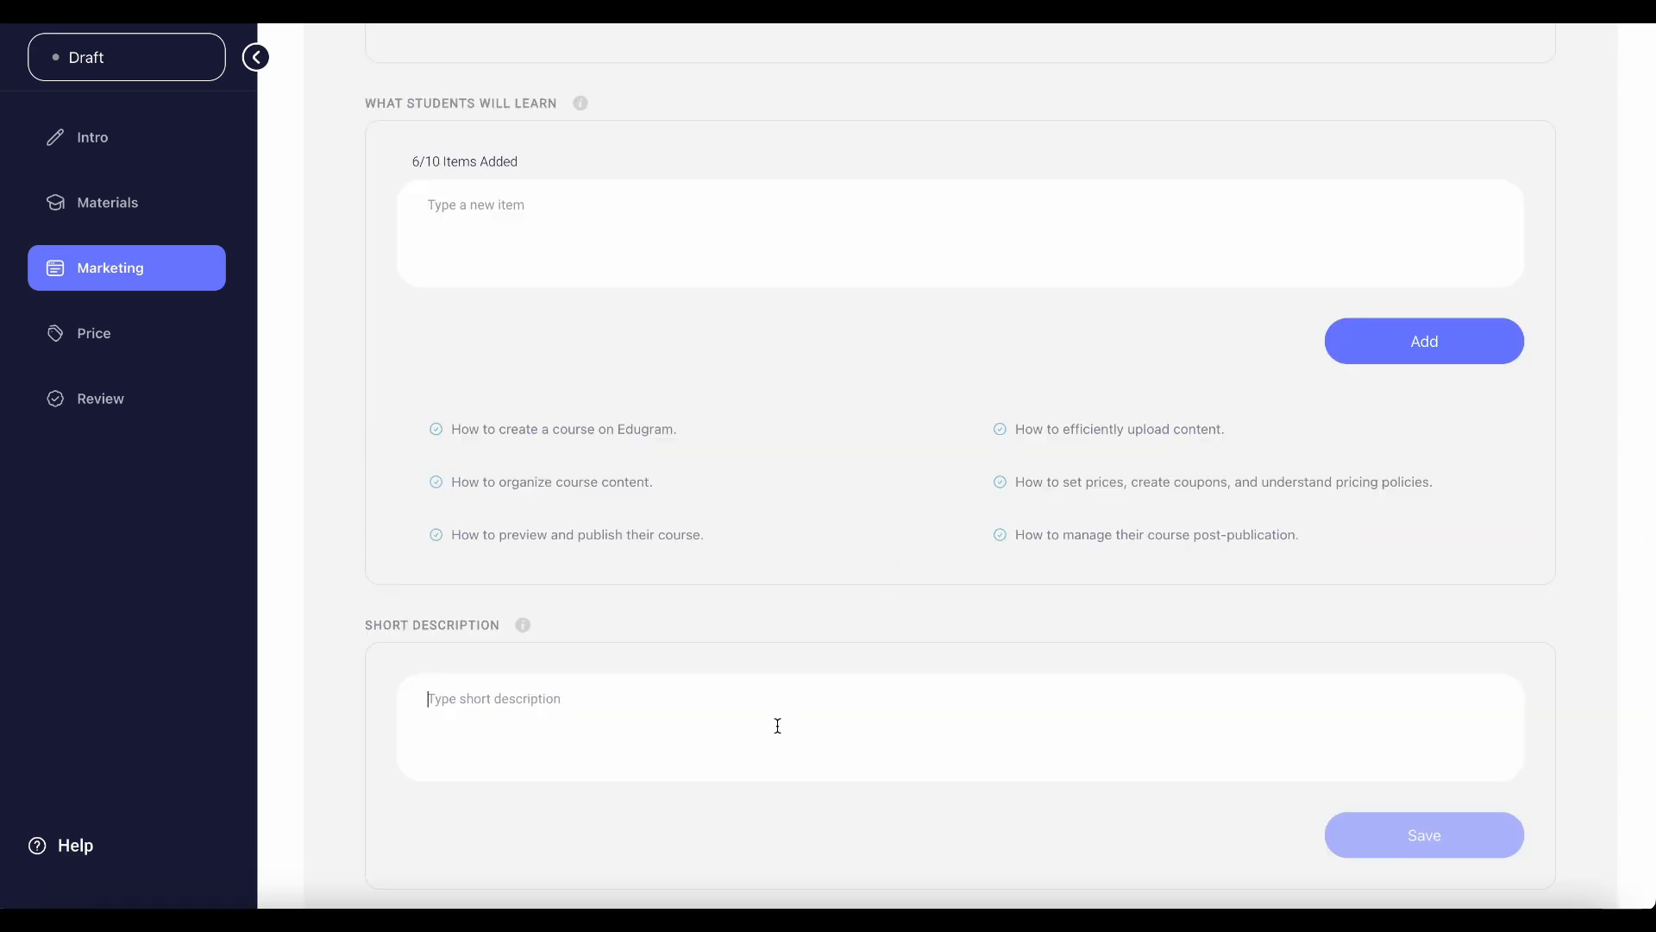
key(ctrl+v)
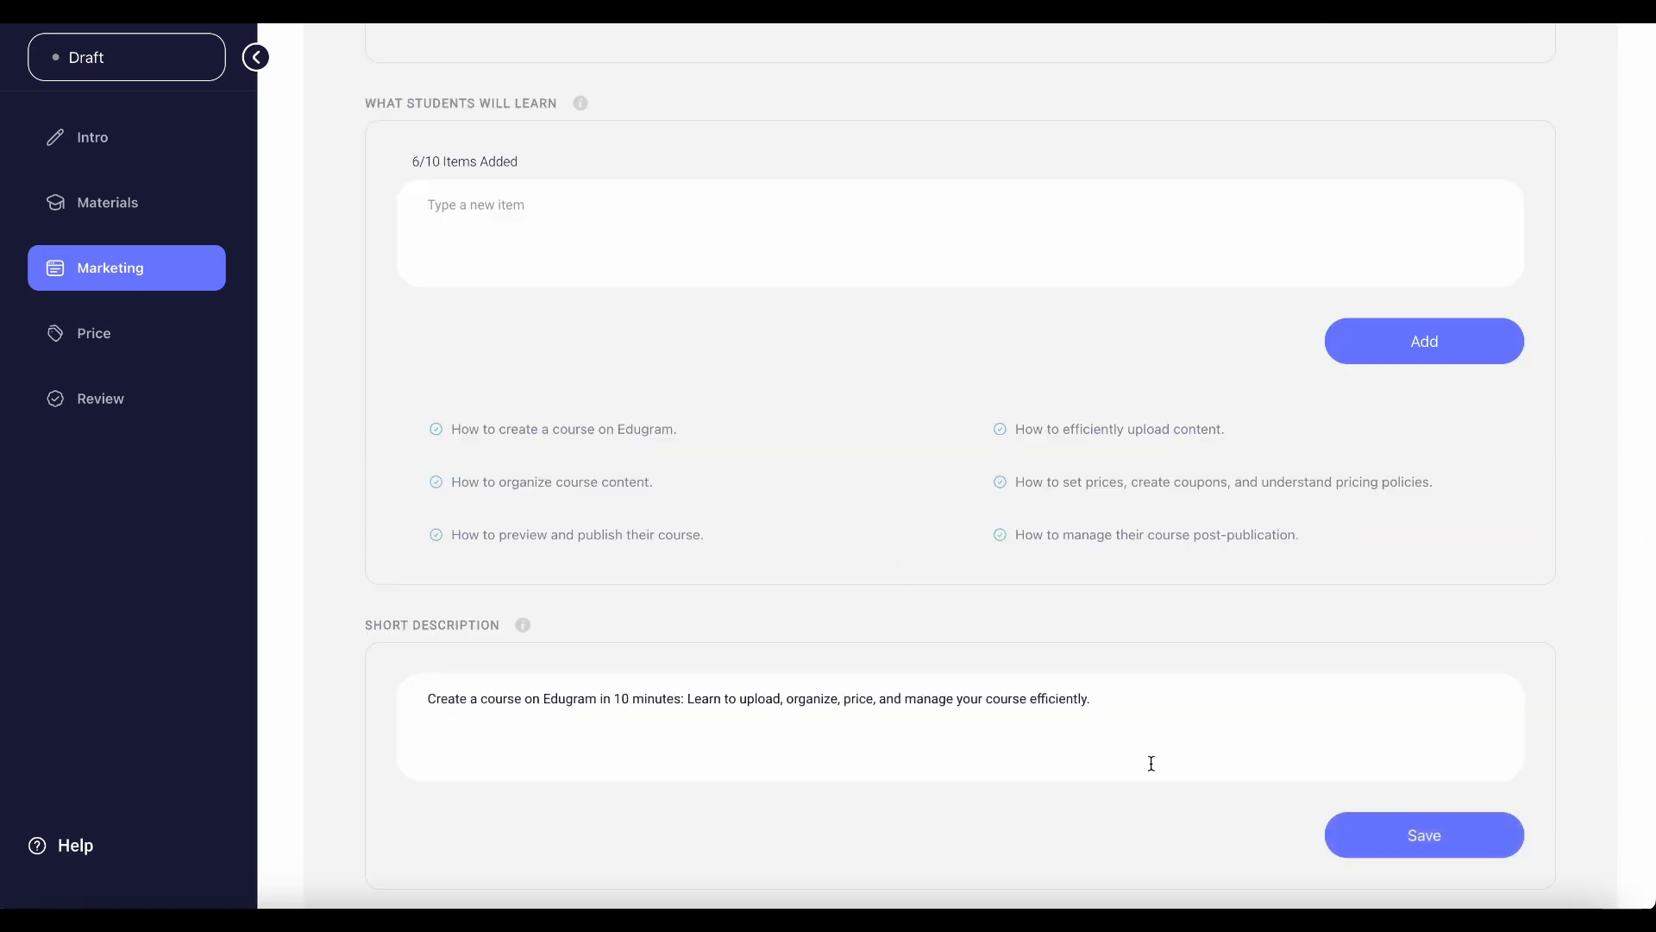
click(1406, 858)
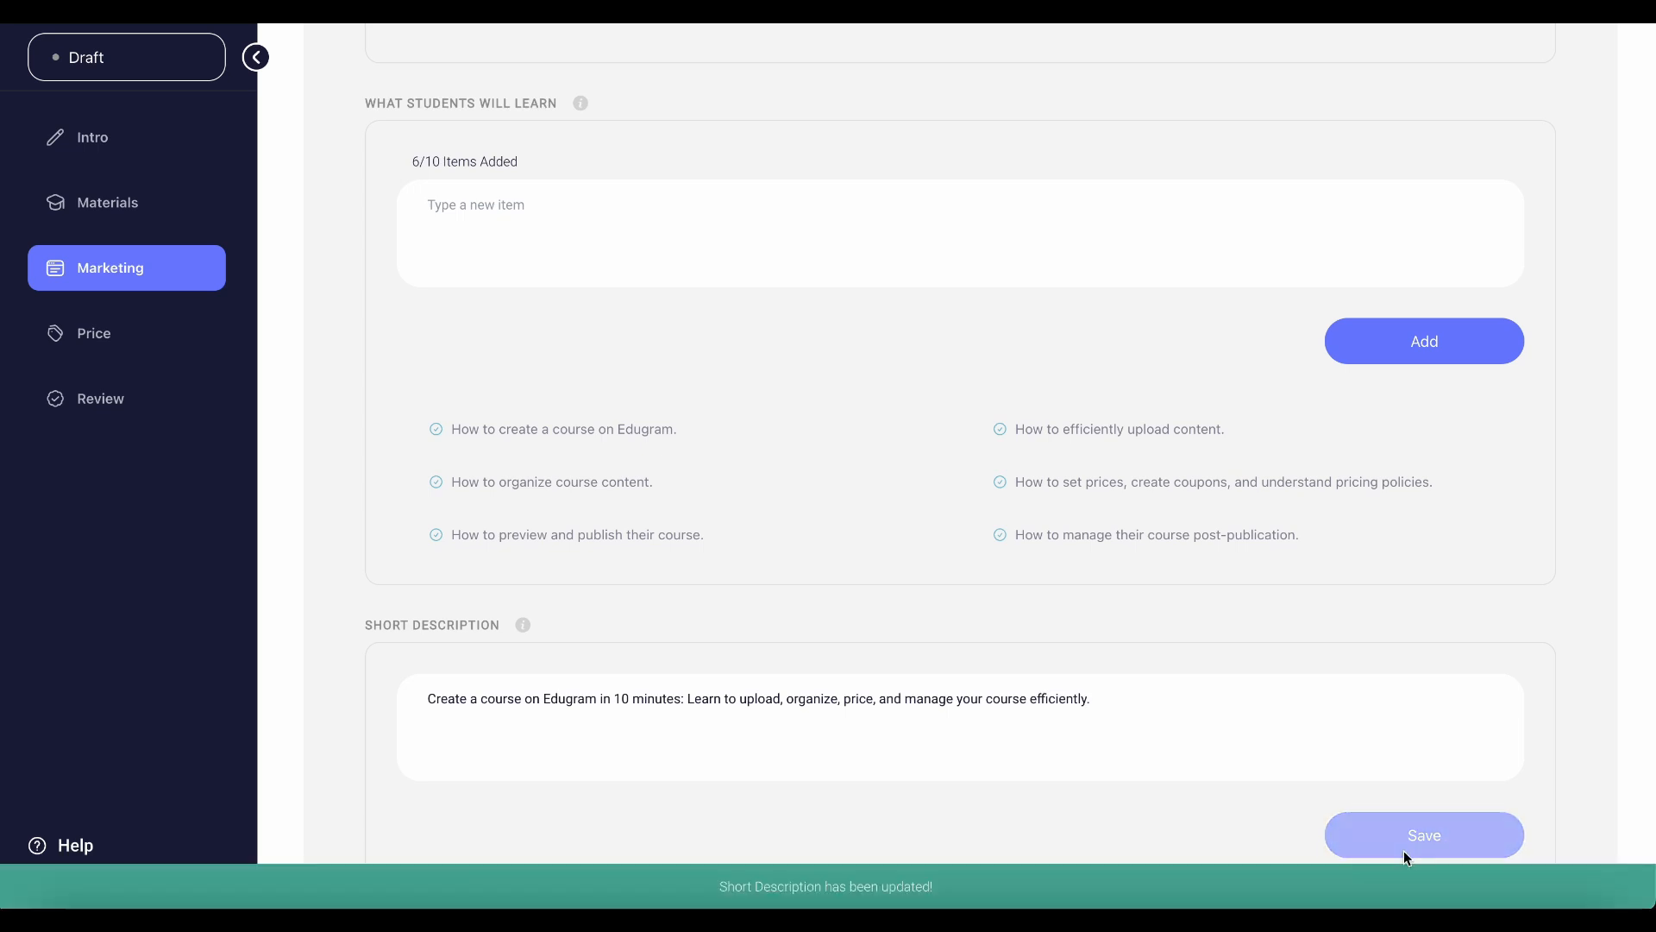
Paste the prepared course description beginning "Welcome to 'Create a Course on Edugram in 10 Minutes'!", look it over, and save it.
scroll(780, 640, down, 7)
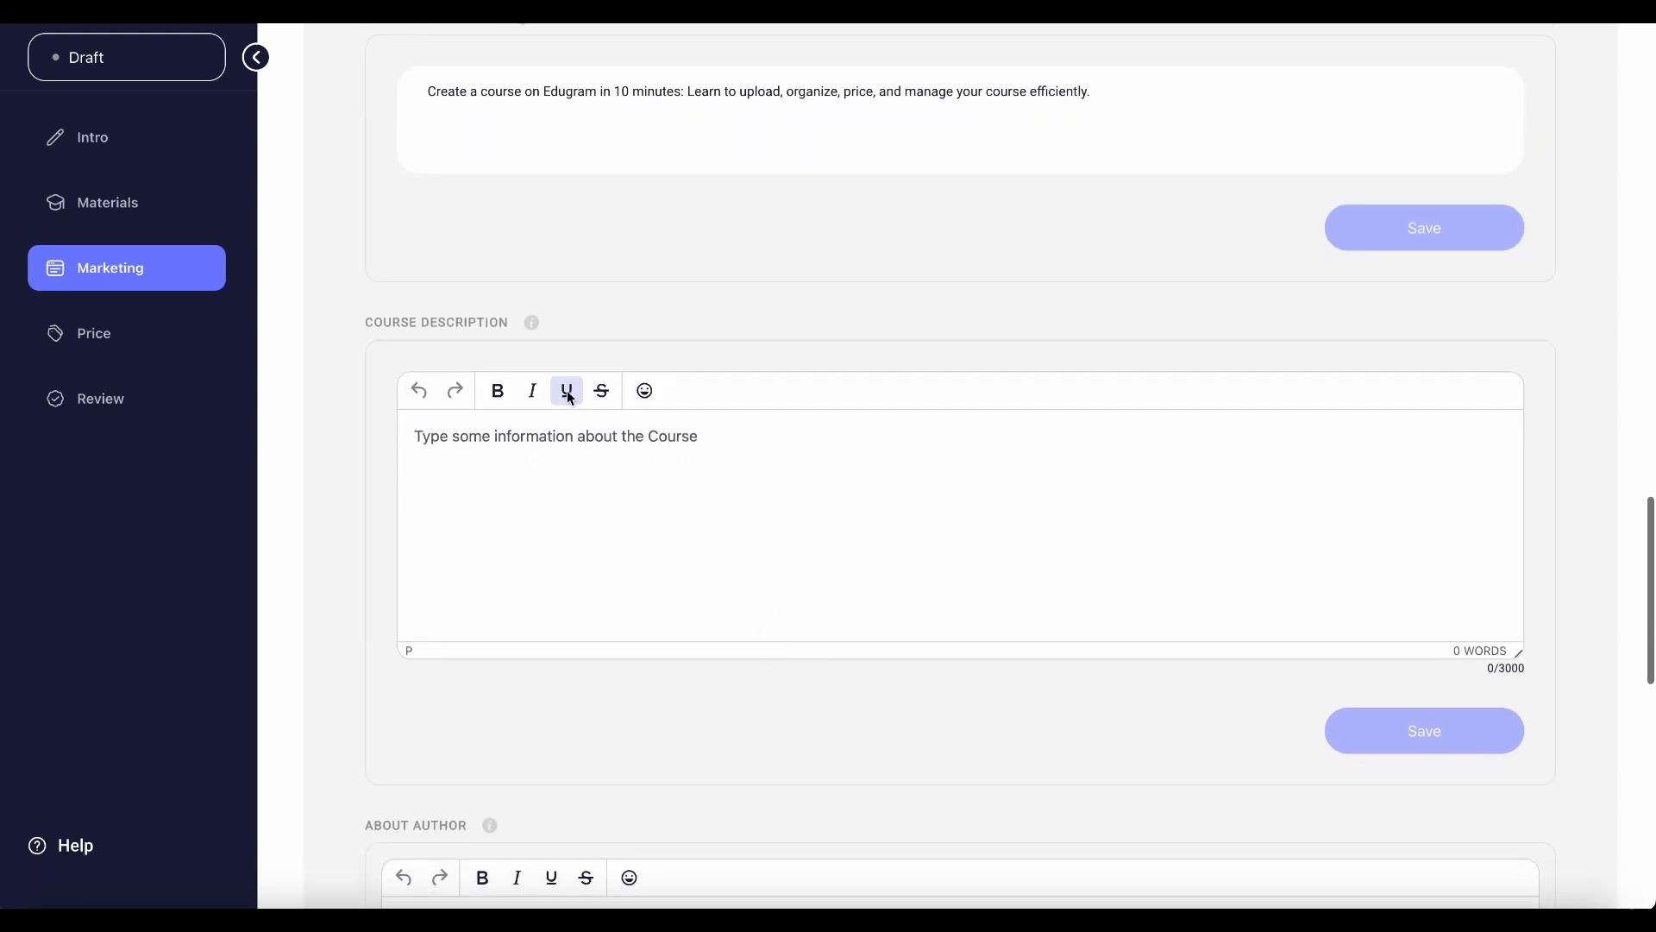
mouse_move(533, 331)
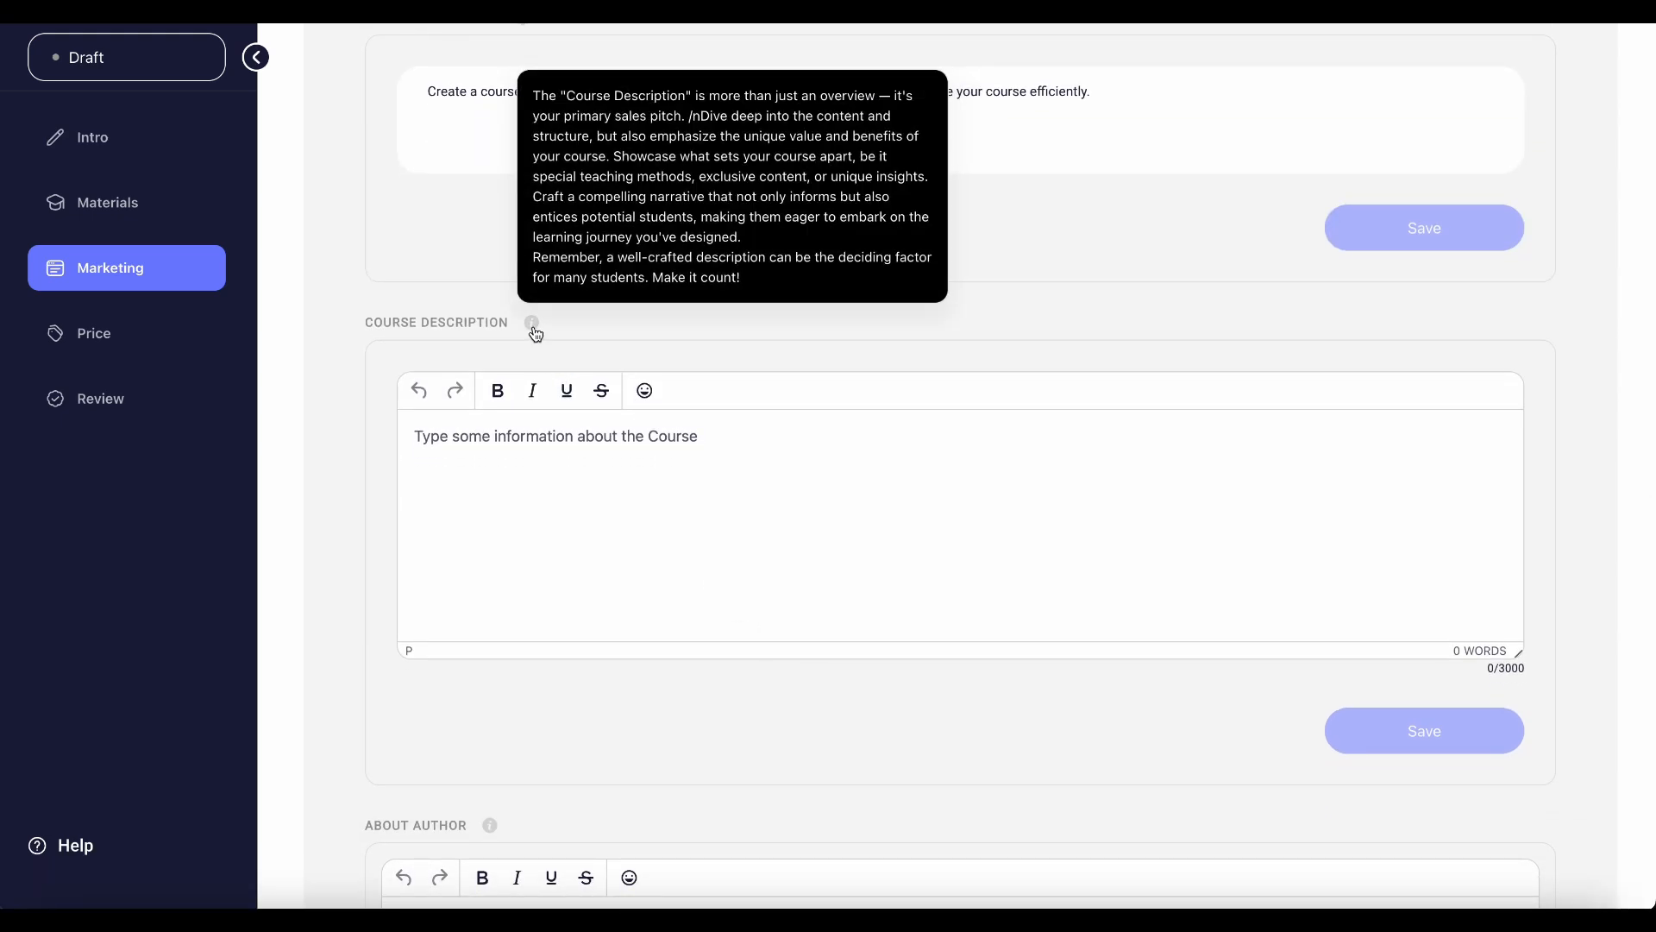
click(590, 481)
key(ctrl+v)
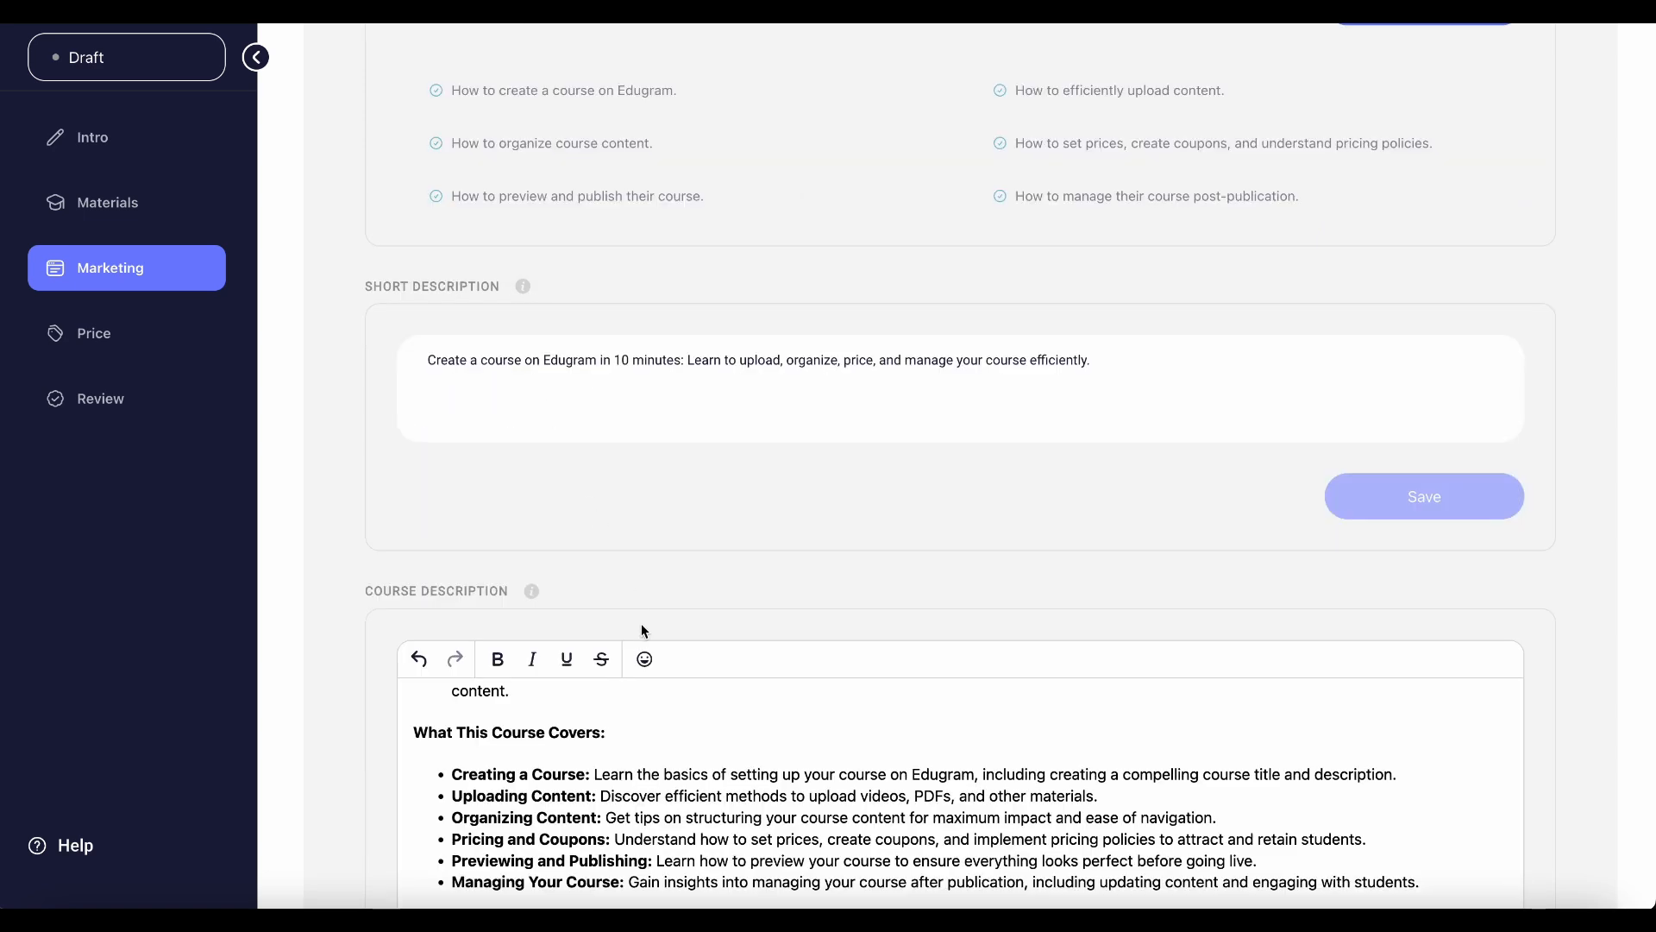
scroll(643, 629, down, 4)
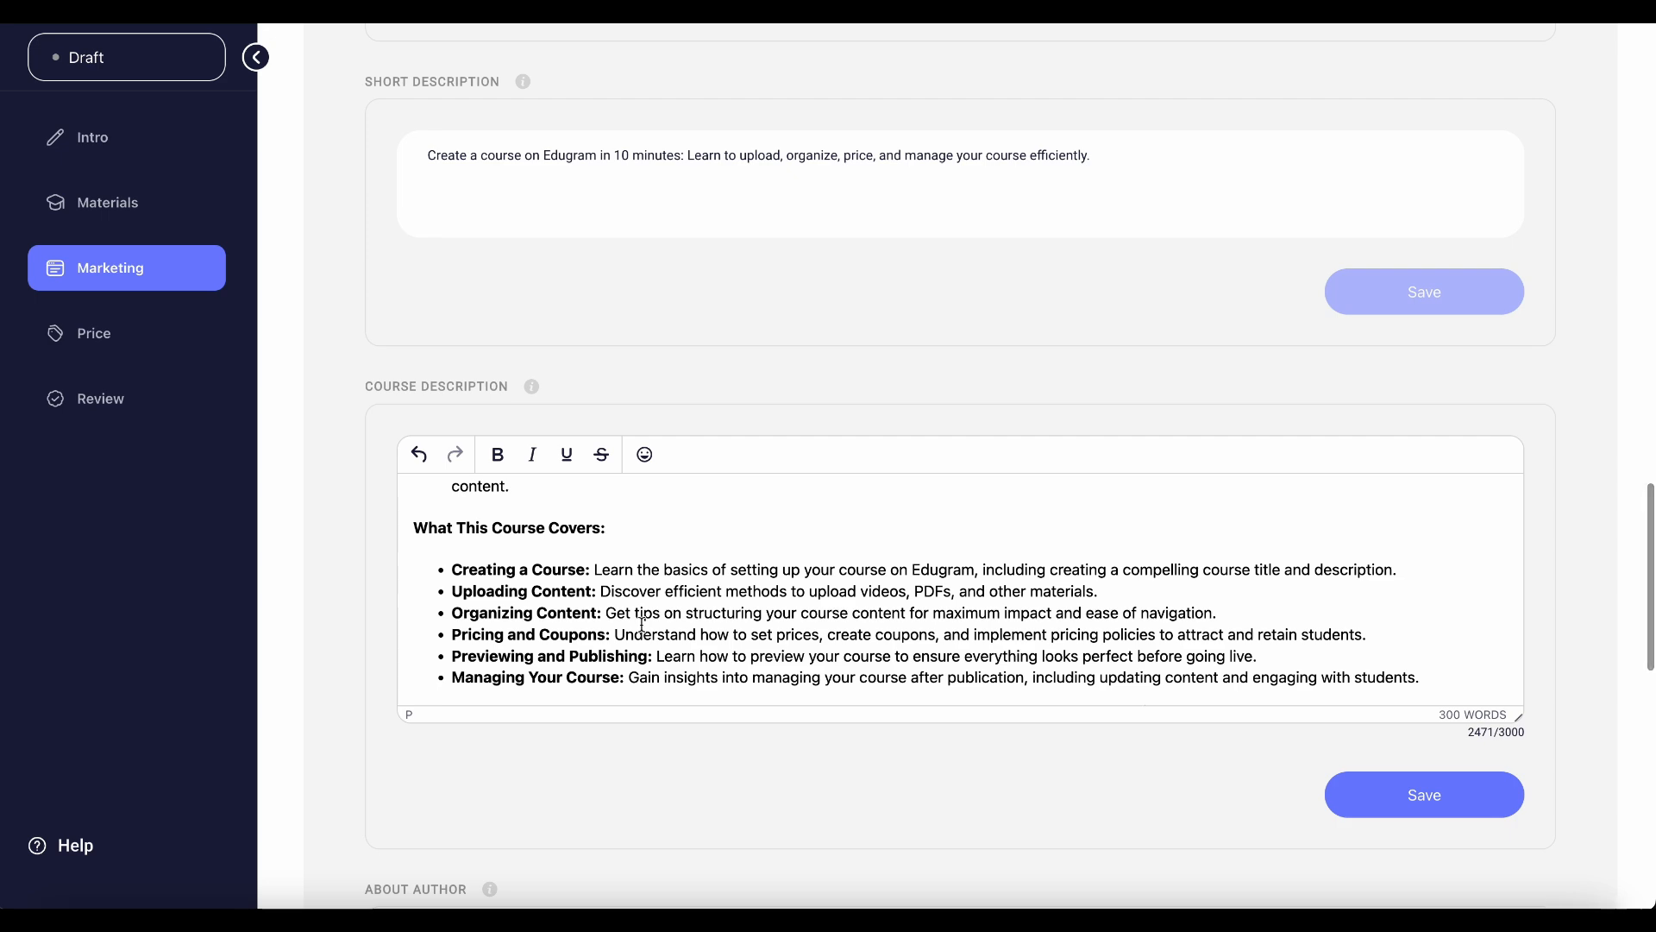
scroll(643, 624, up, 10)
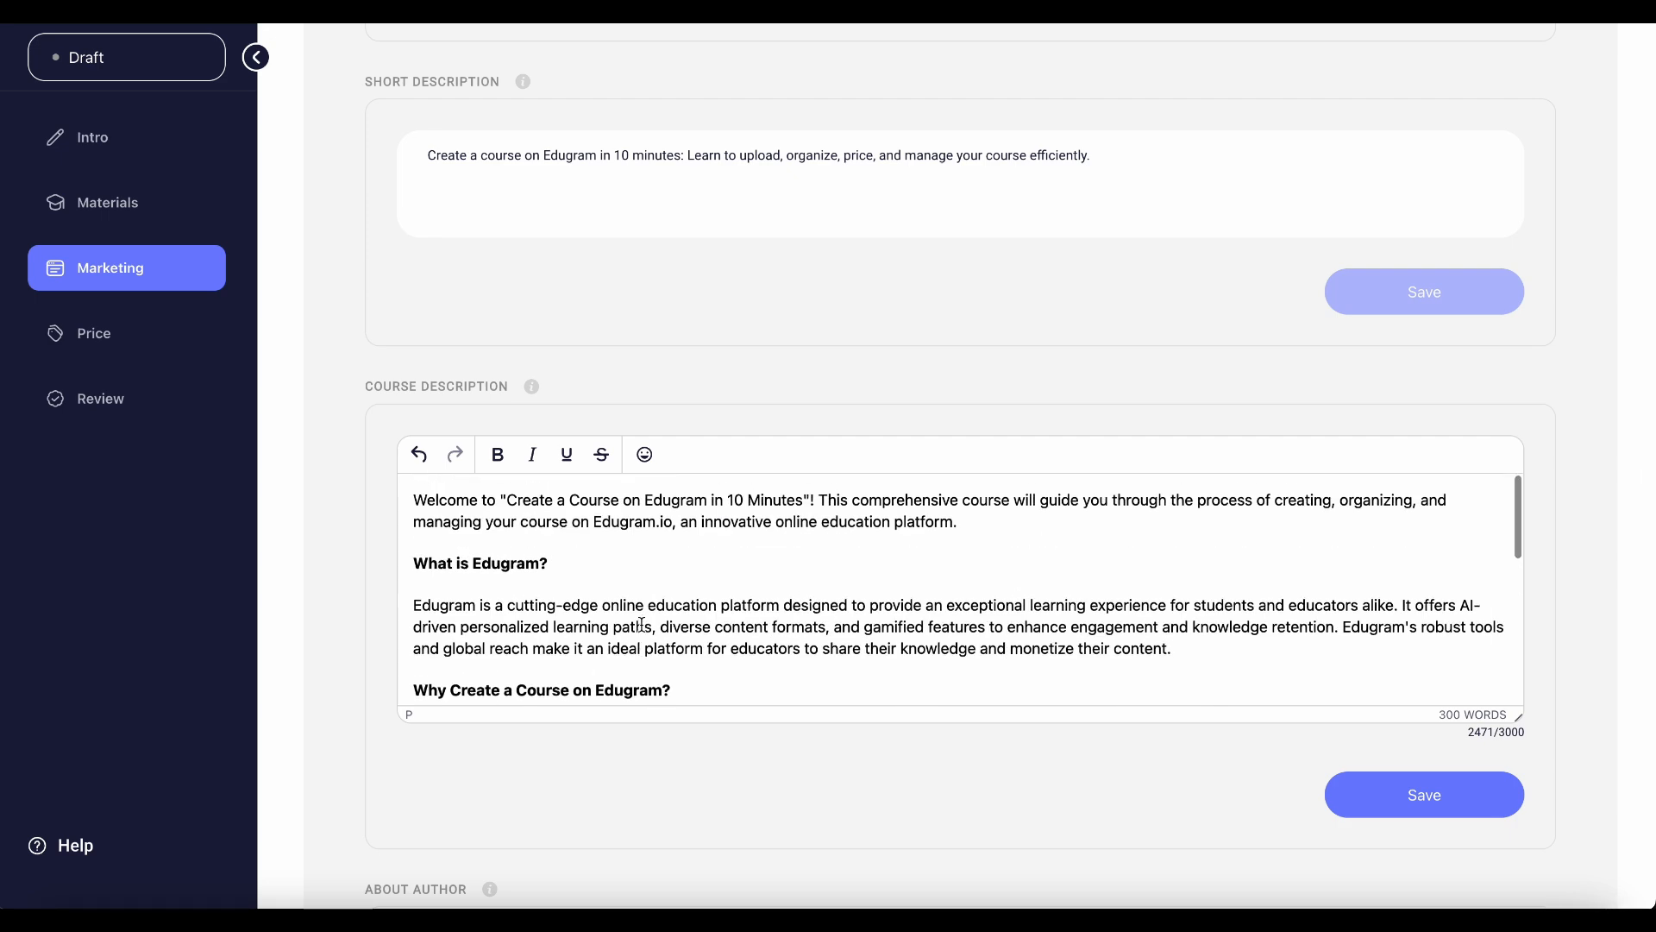
scroll(642, 623, down, 2)
scroll(642, 623, down, 6)
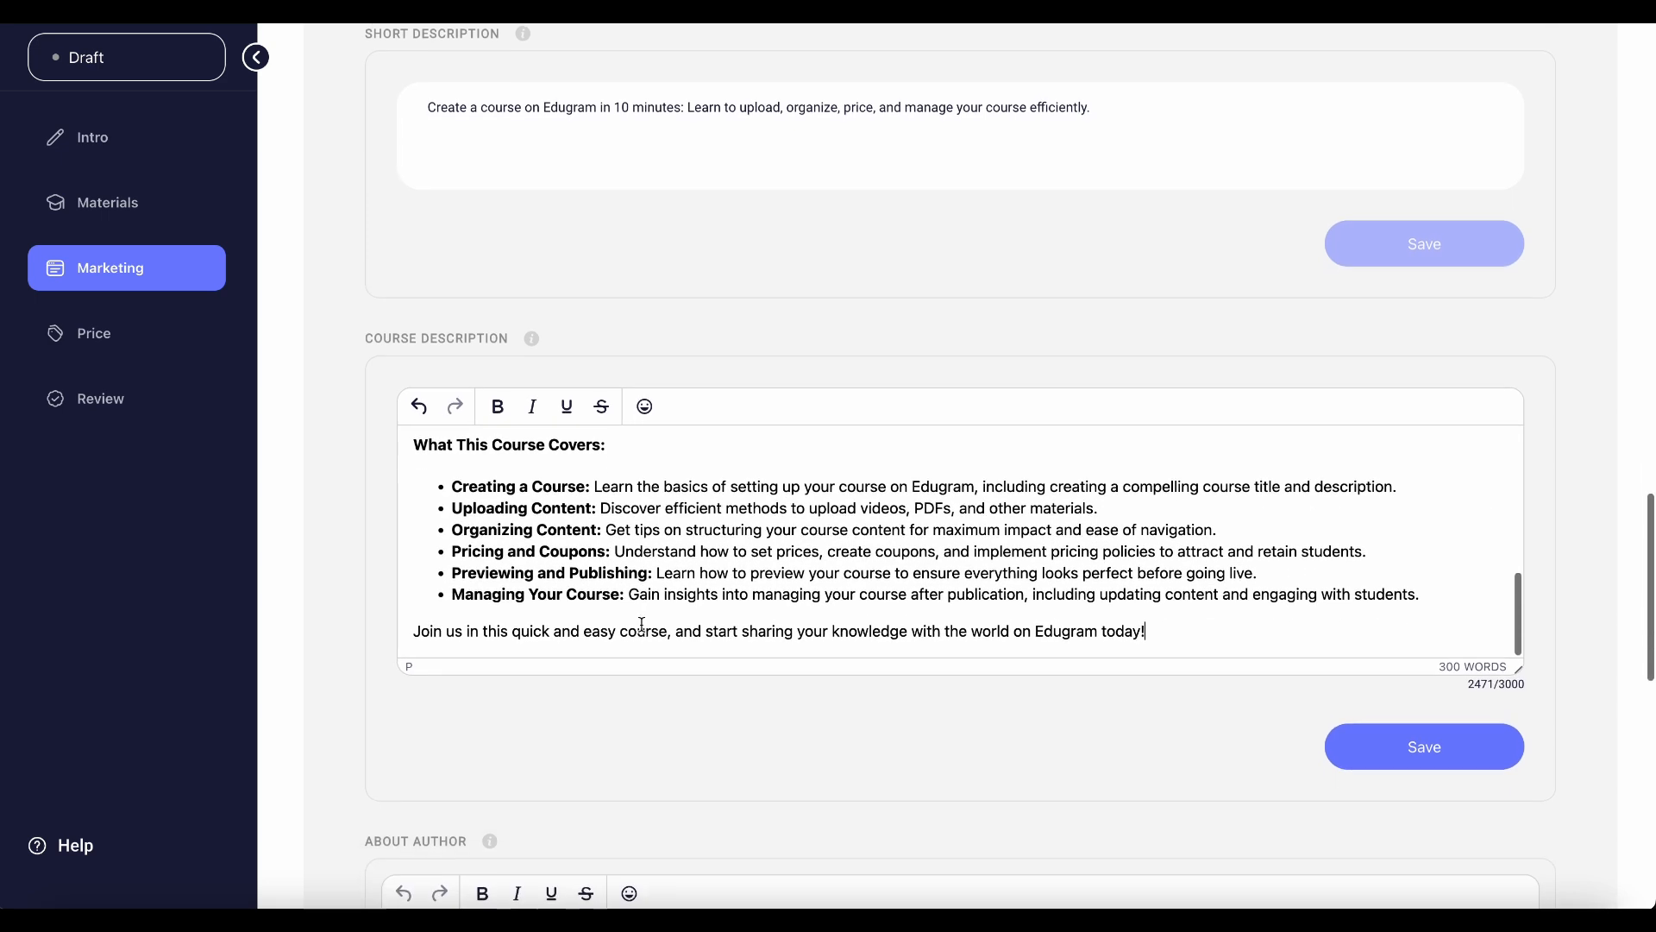
click(1437, 758)
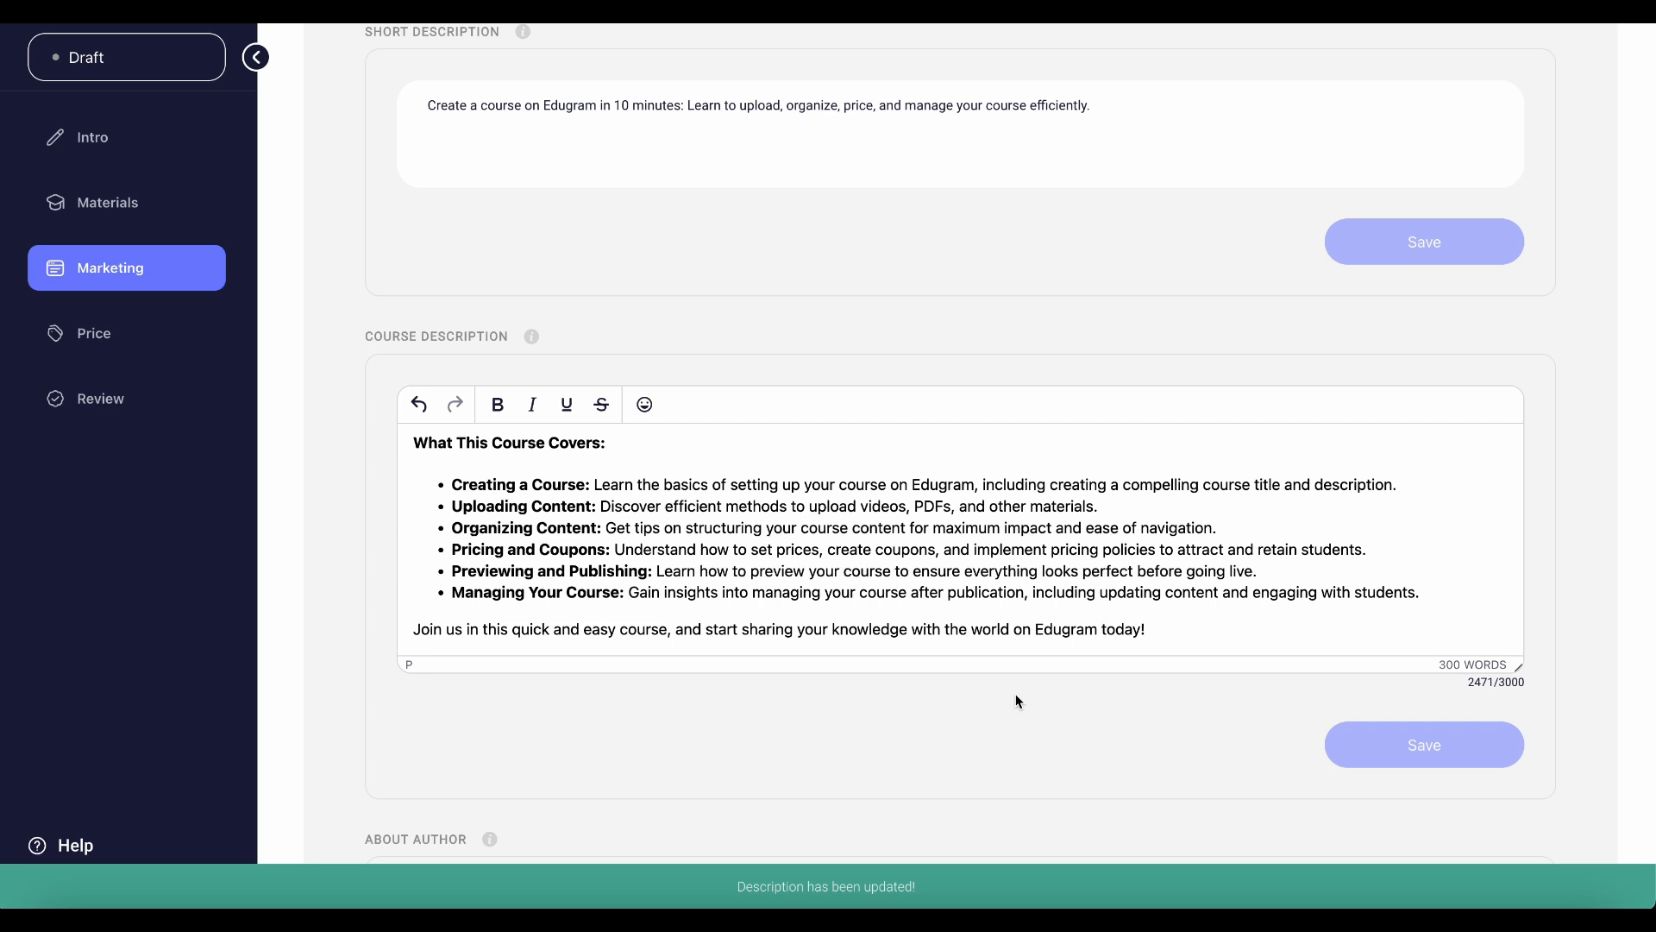
Fill in the author information with the text beginning "Edugram is an innovative online education platform that leverages AI" and save it.
scroll(749, 680, down, 5)
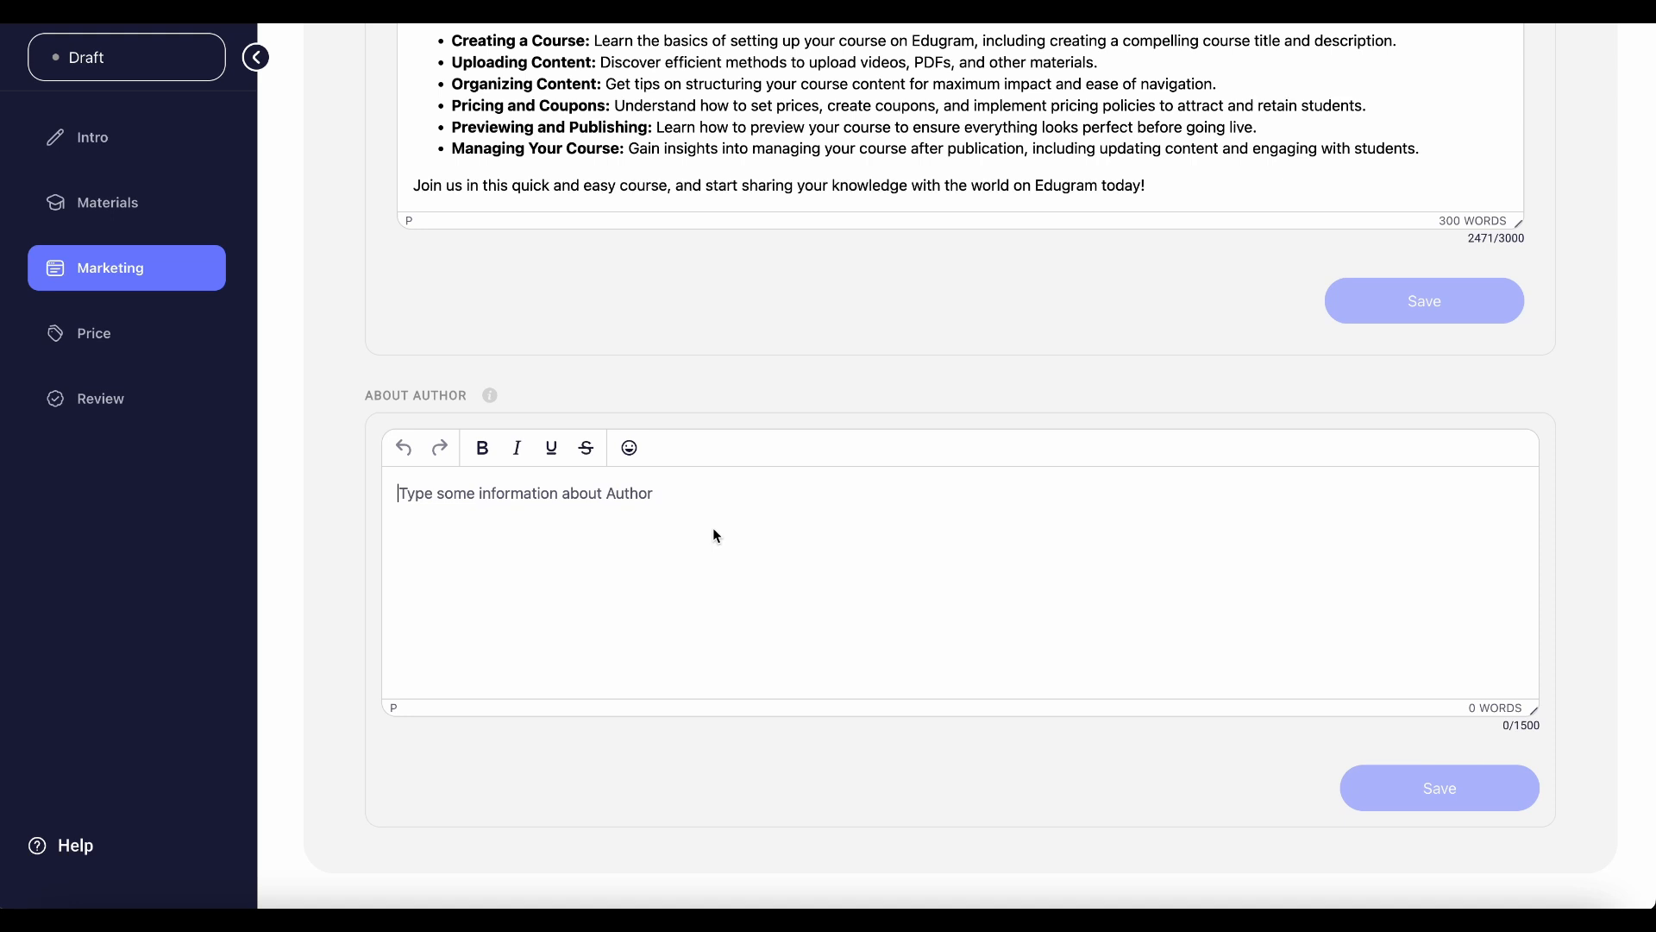
click(608, 519)
text(Edugram is an innovative online education platform that leverages AI to create personalized learning experiences. It offers diverse content formats, including courses, videos, podcasts, and audiobooks, and incorporates gamified elements like leaderboards and badges to boost student engagement. Designed to support students, educators, institutions, and businesses, Edugram provides robust tools for content creation, organization, and global reach. With features like AI-driven course recommendations, flexible monetization options, and comprehensive analytics, Edugram makes it easier to deliver and access high-quality education tailored to individual learning styles and goals.)
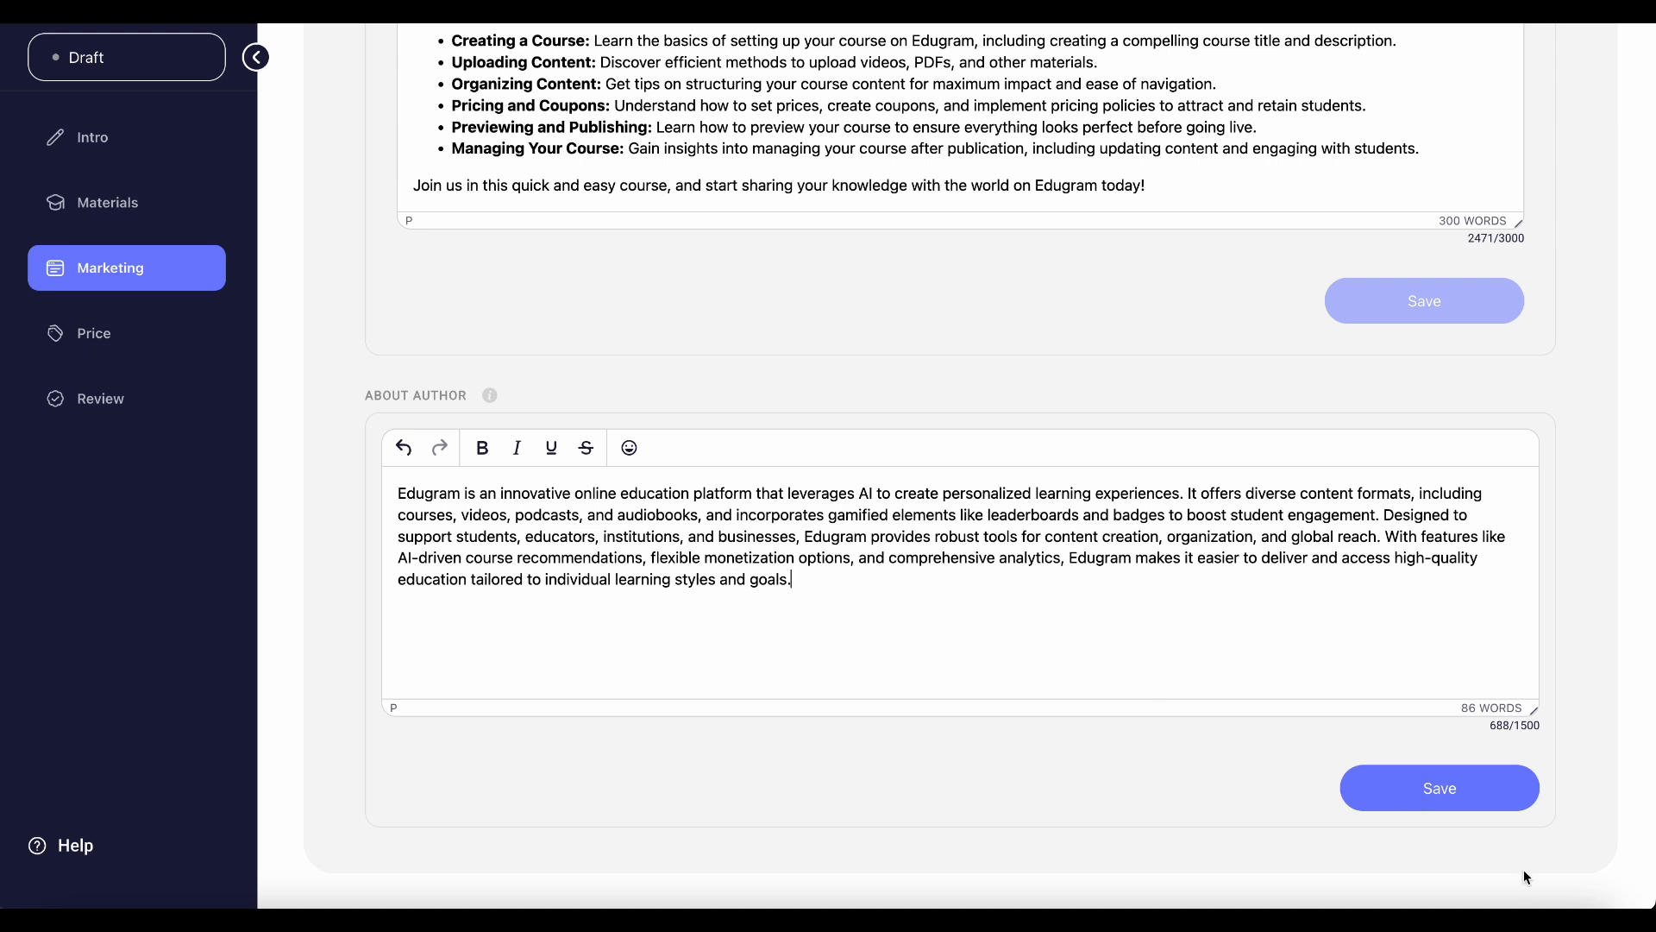
click(1455, 797)
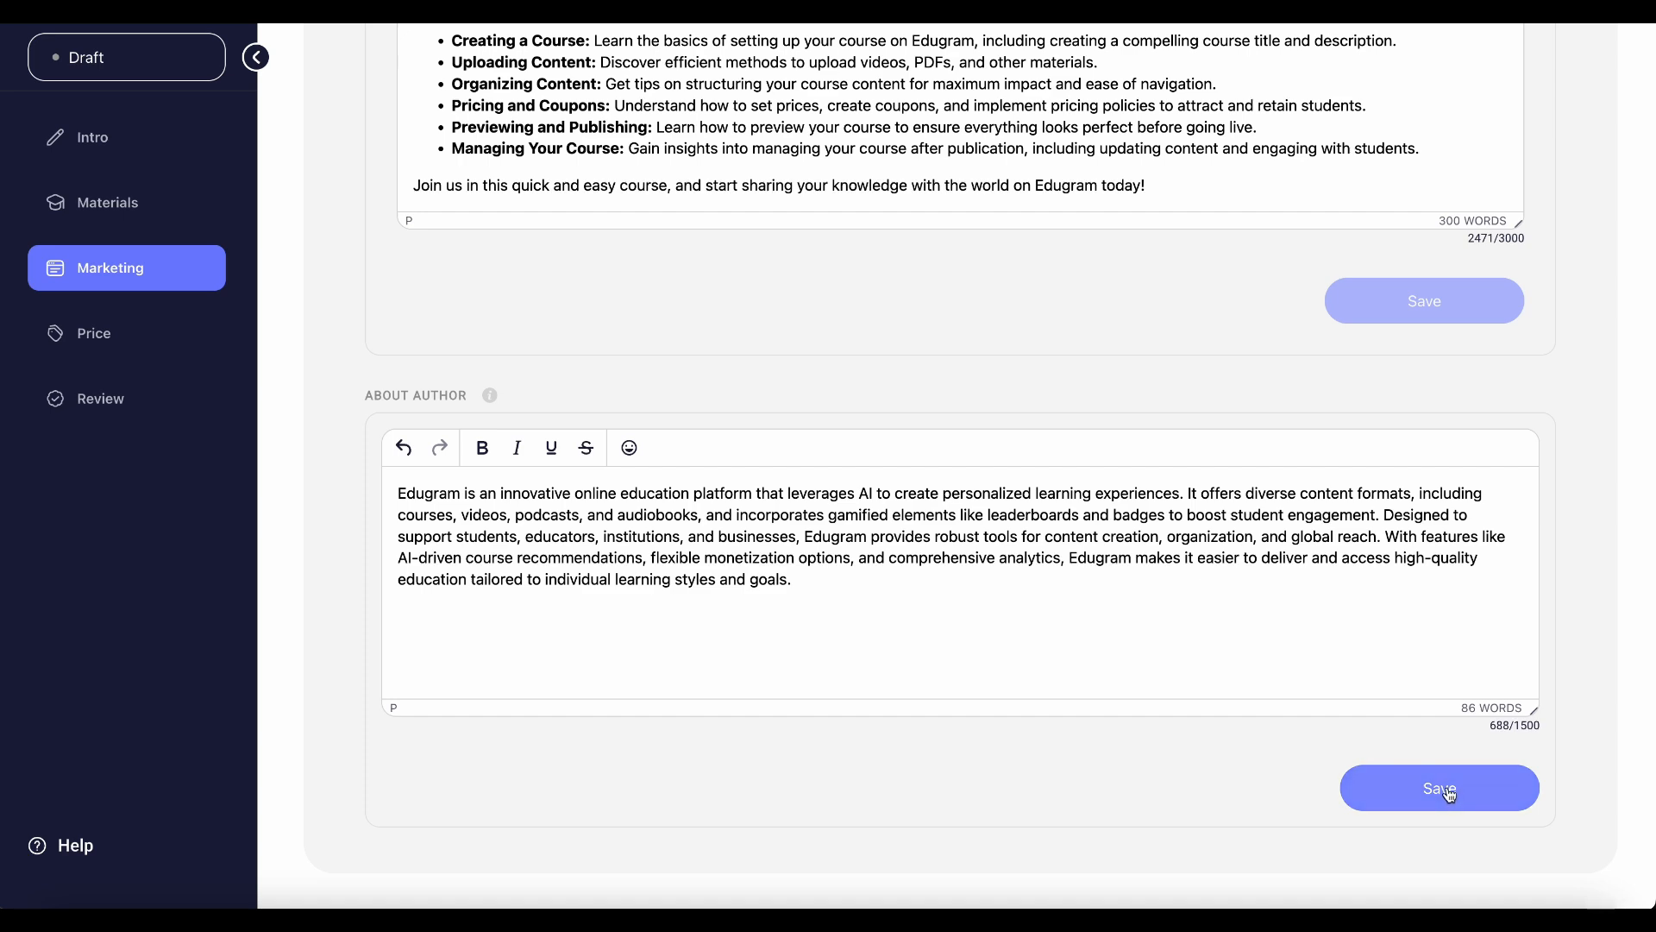
click(1449, 792)
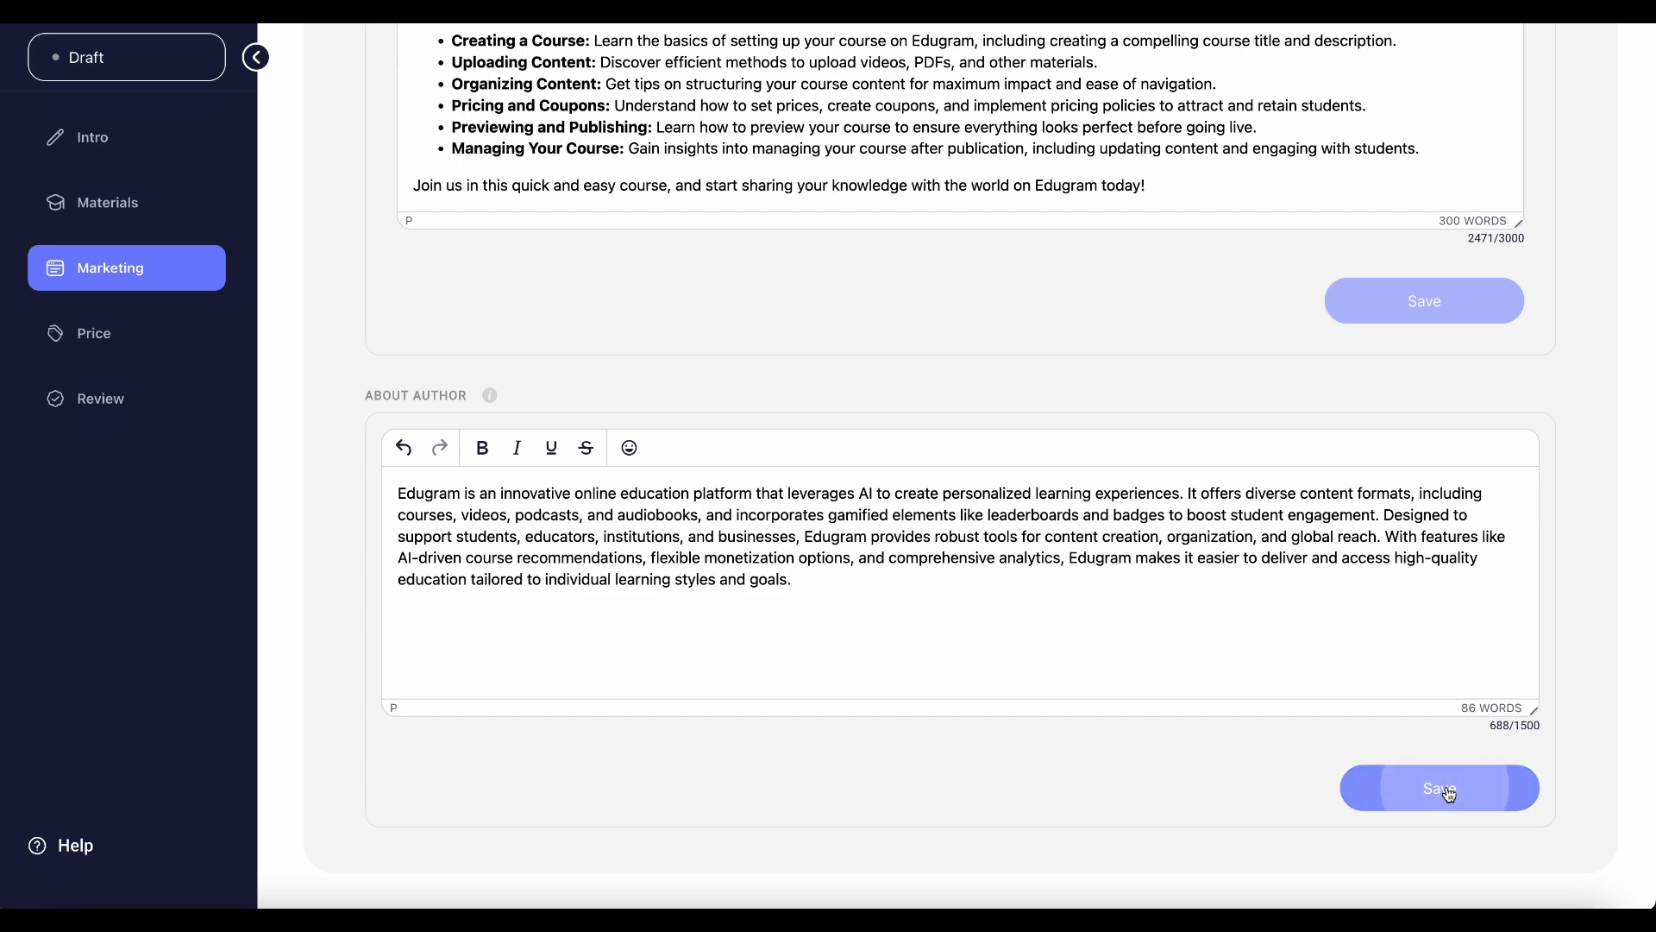
Proceed to the course price settings and choose Custom Price as the pricing method.
scroll(1297, 695, down, 4)
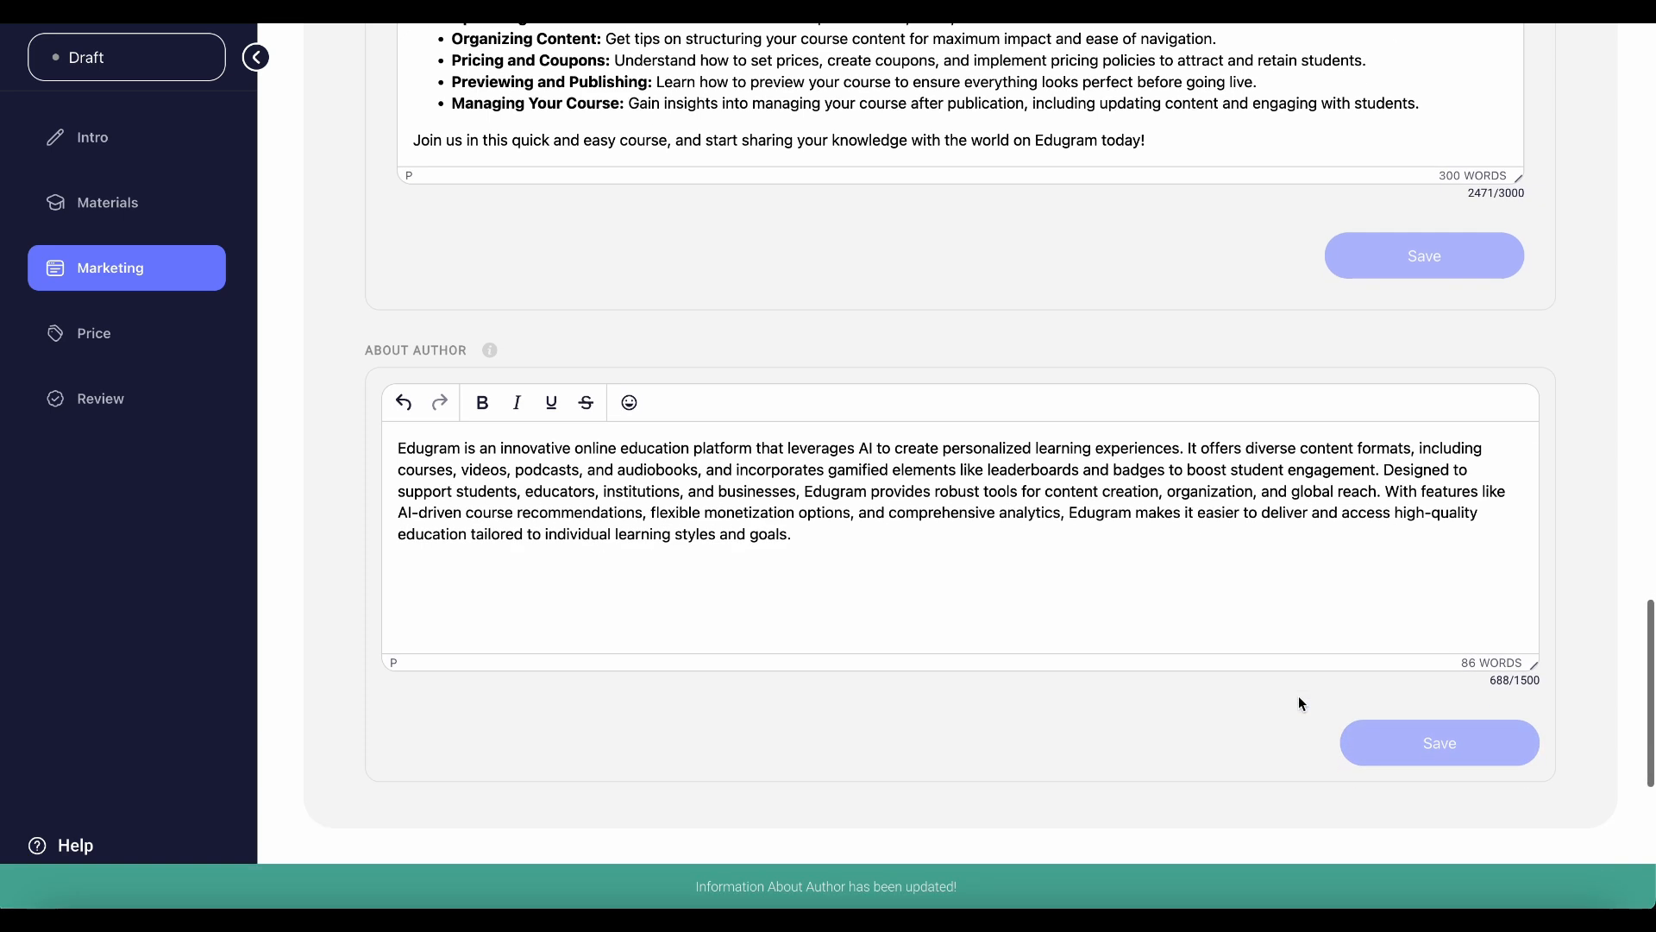
click(1478, 683)
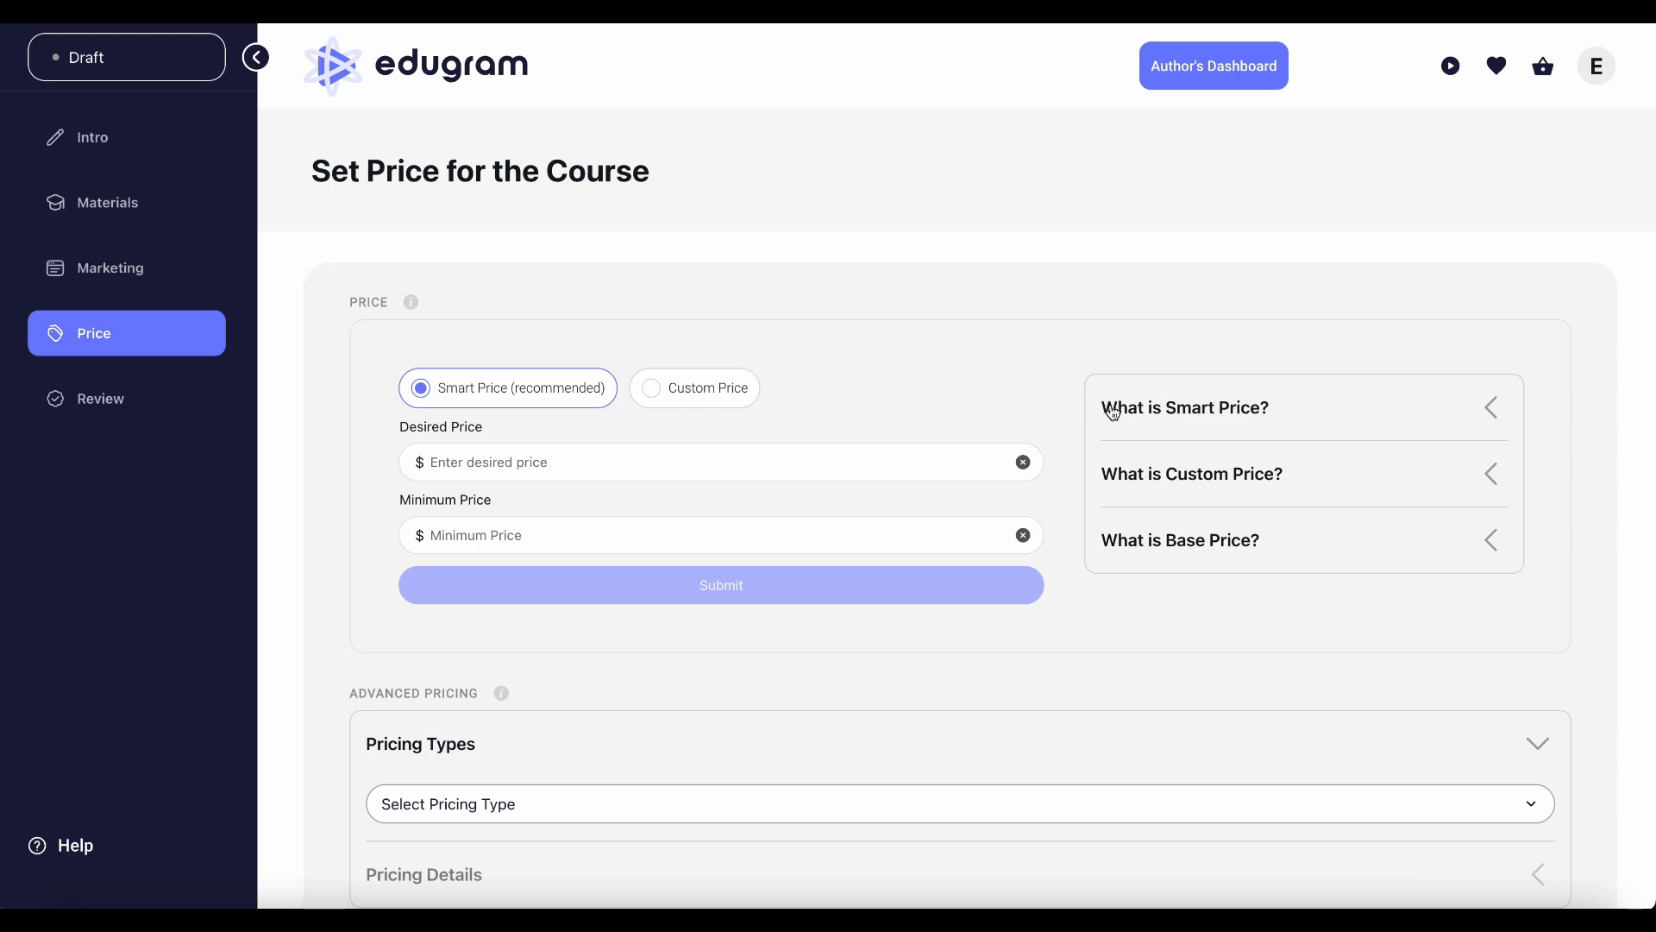
click(729, 399)
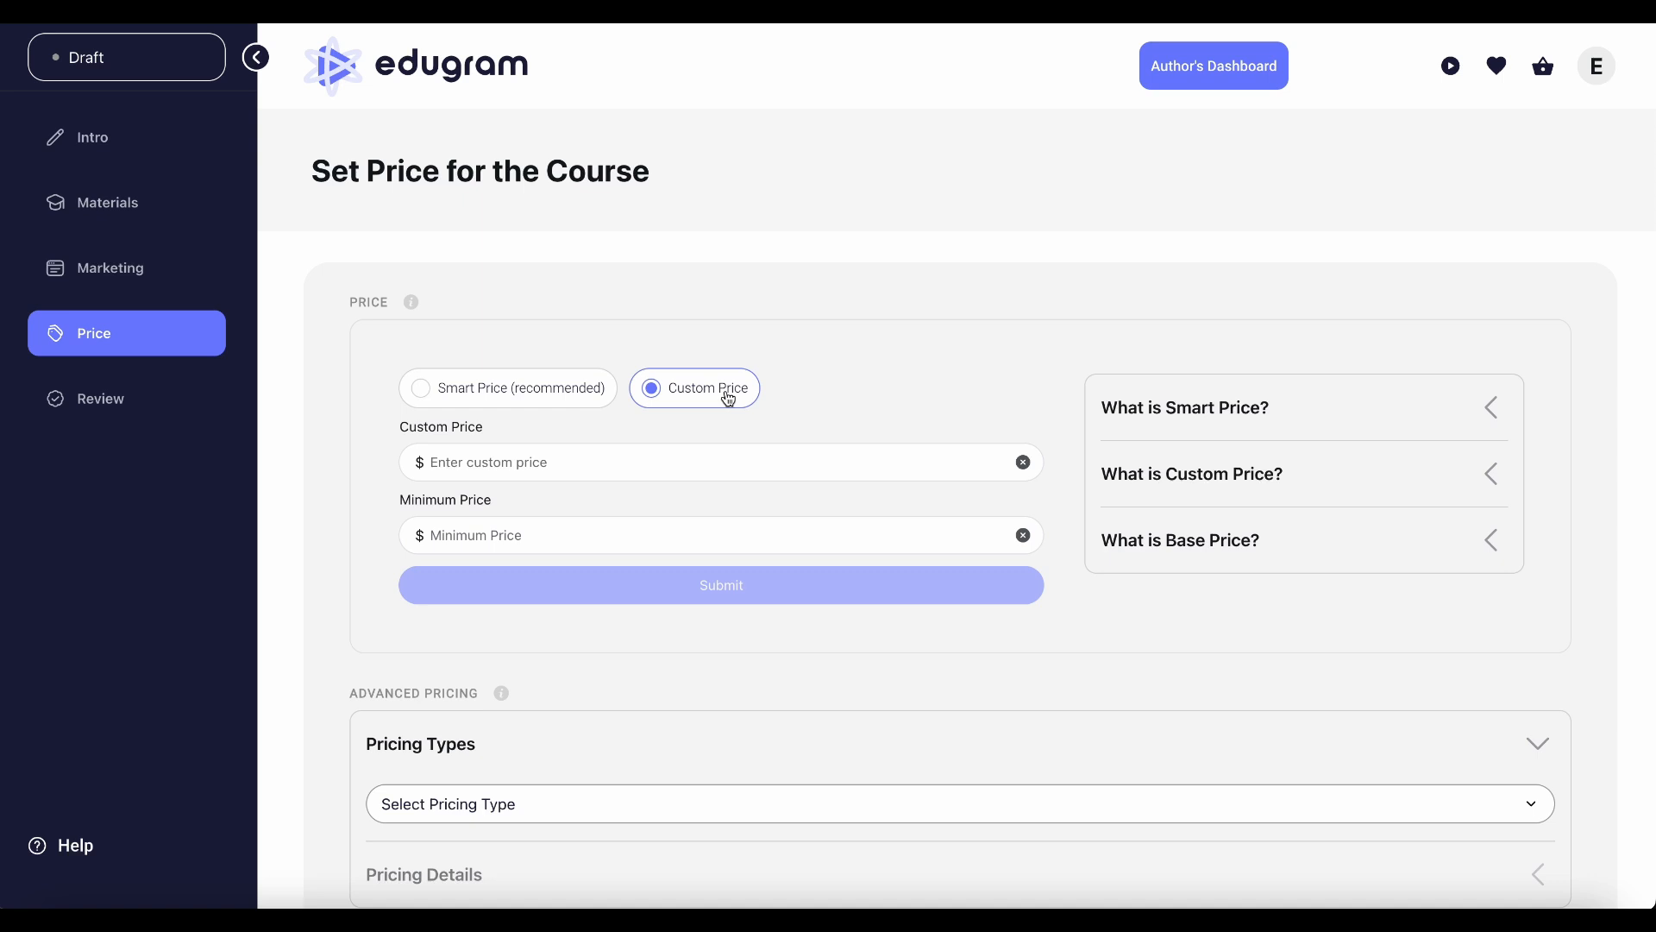
Read the explanations of Smart Price, Custom Price and Base Price, collapsing each one after reading.
click(1192, 423)
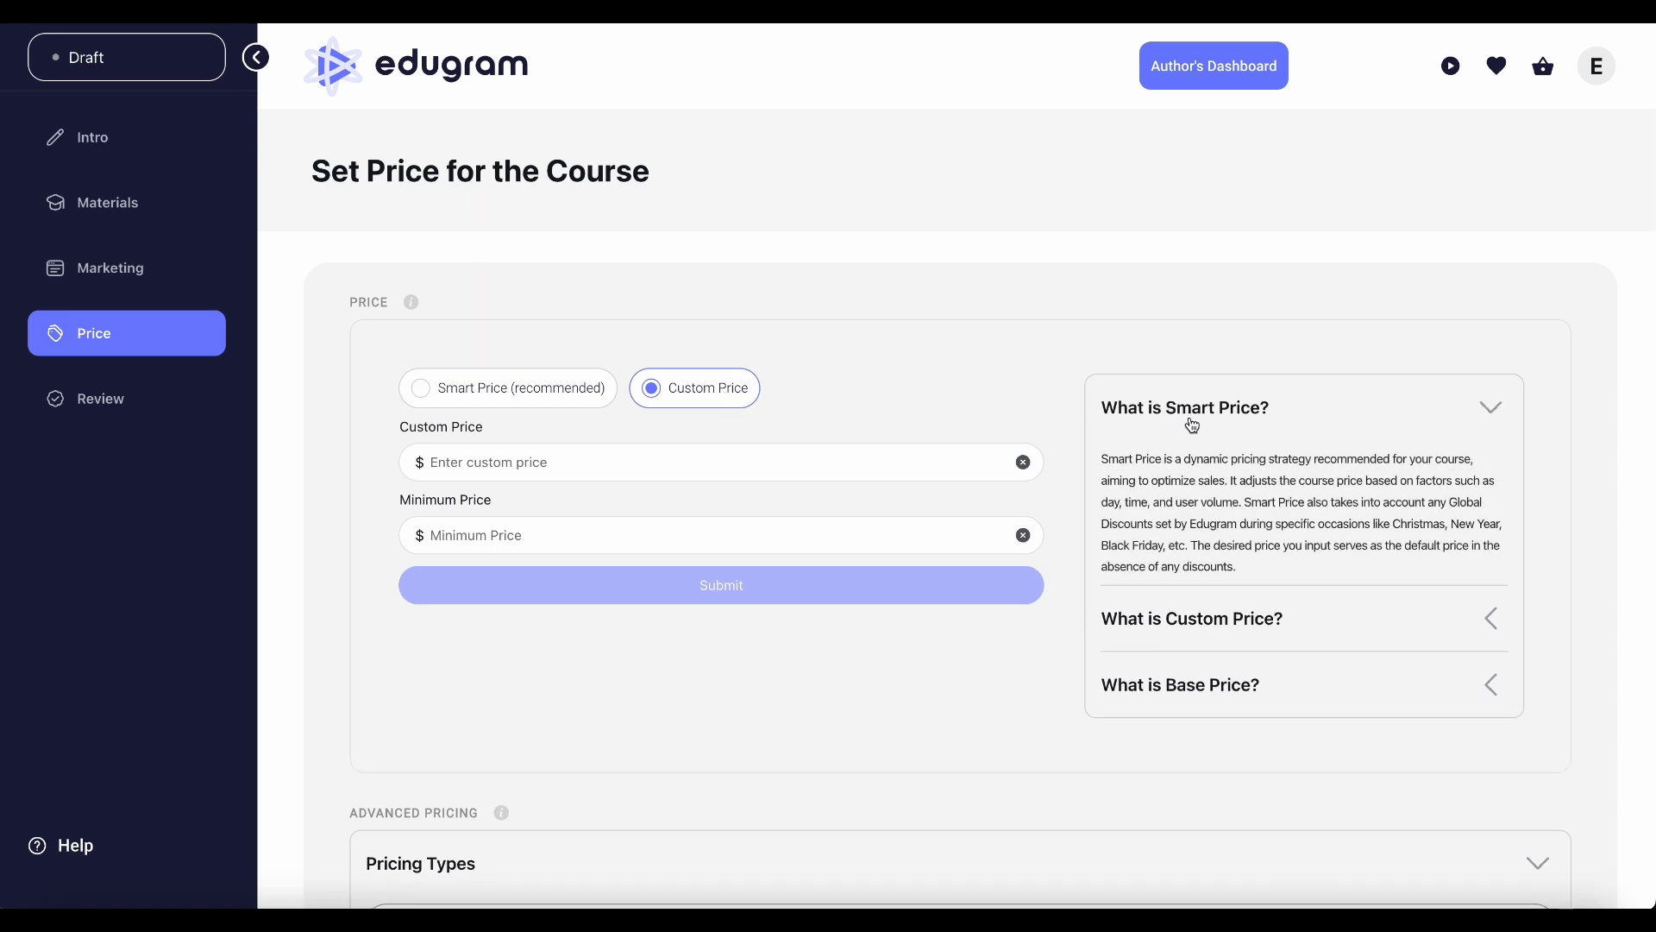
click(1192, 425)
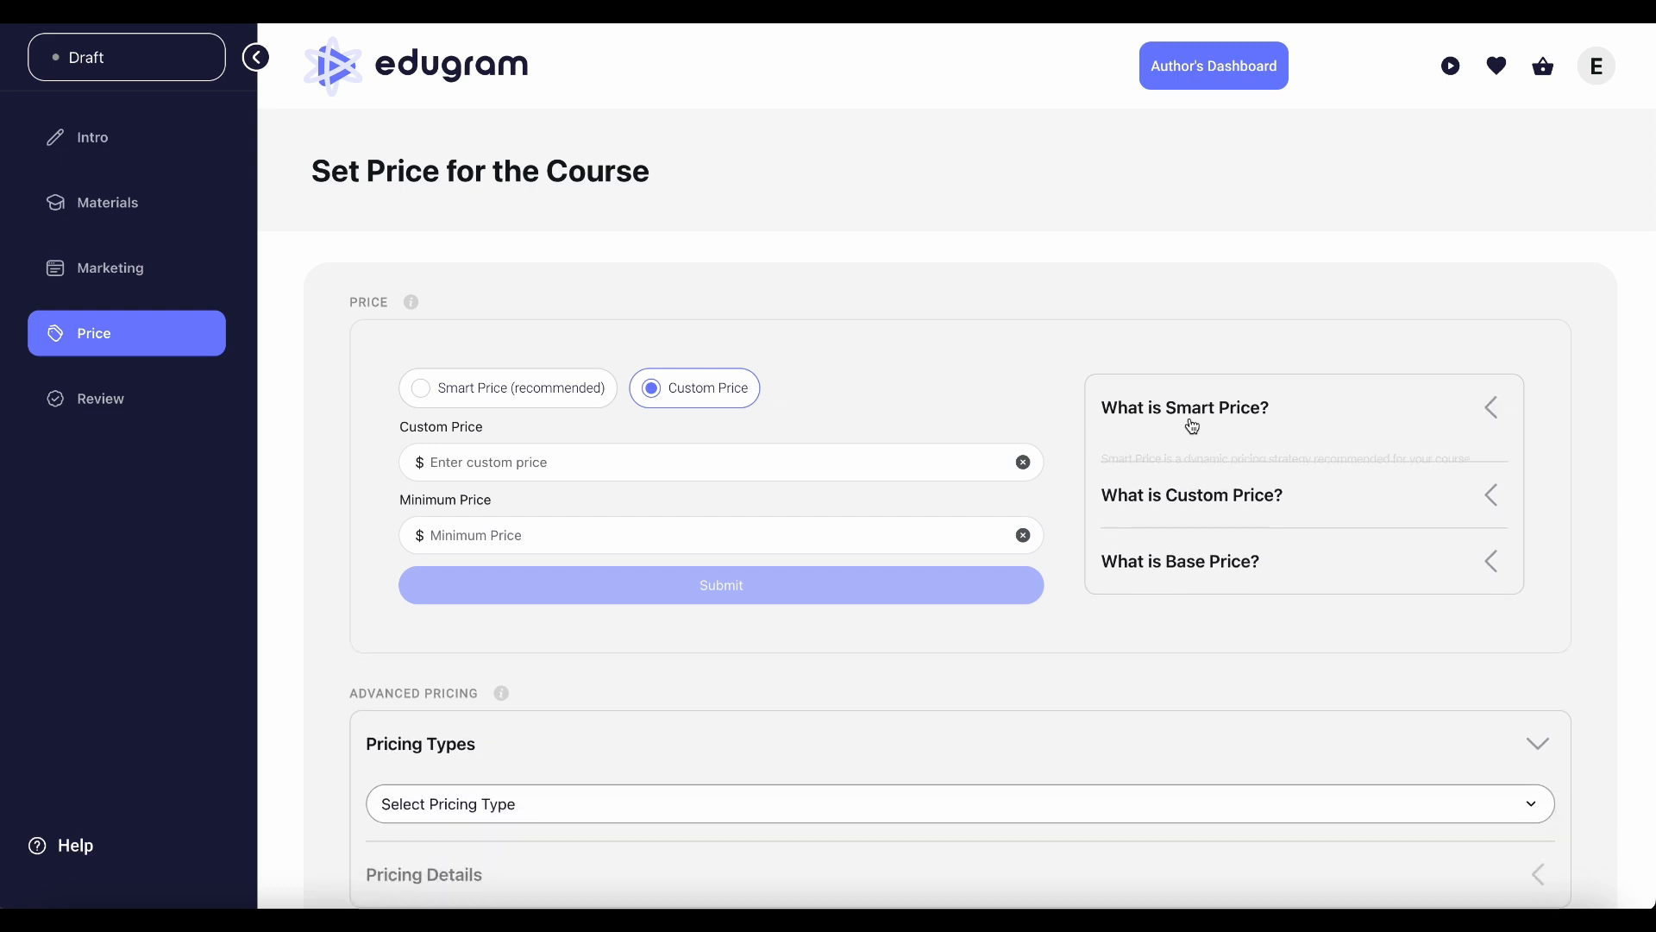
click(1219, 480)
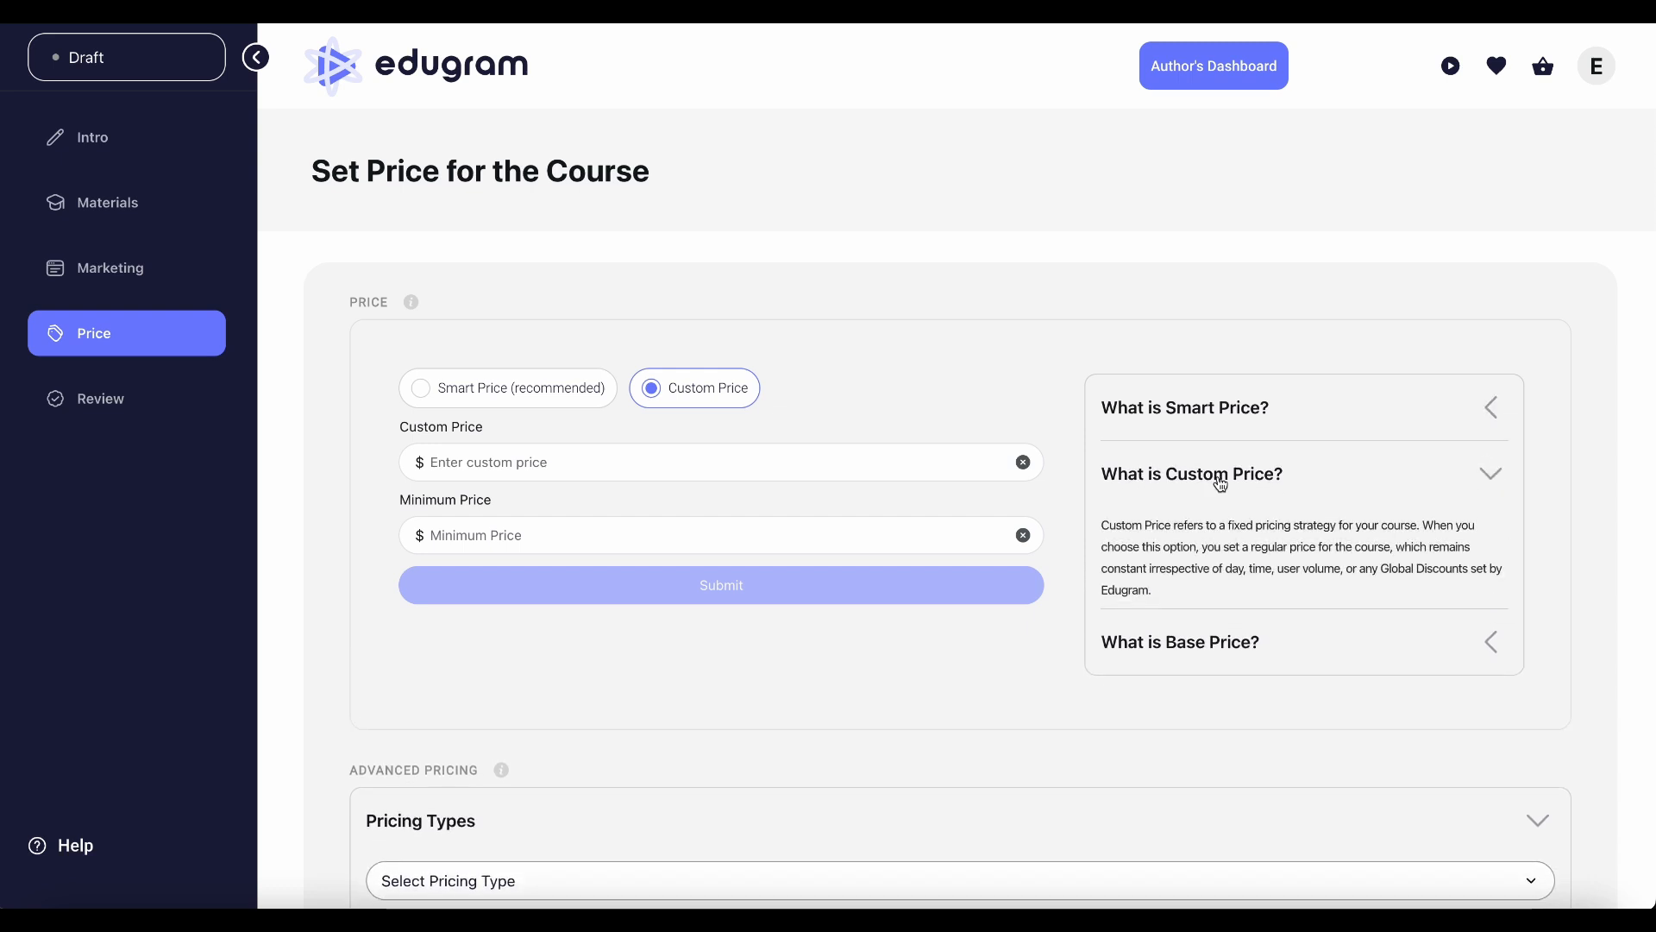
click(1220, 481)
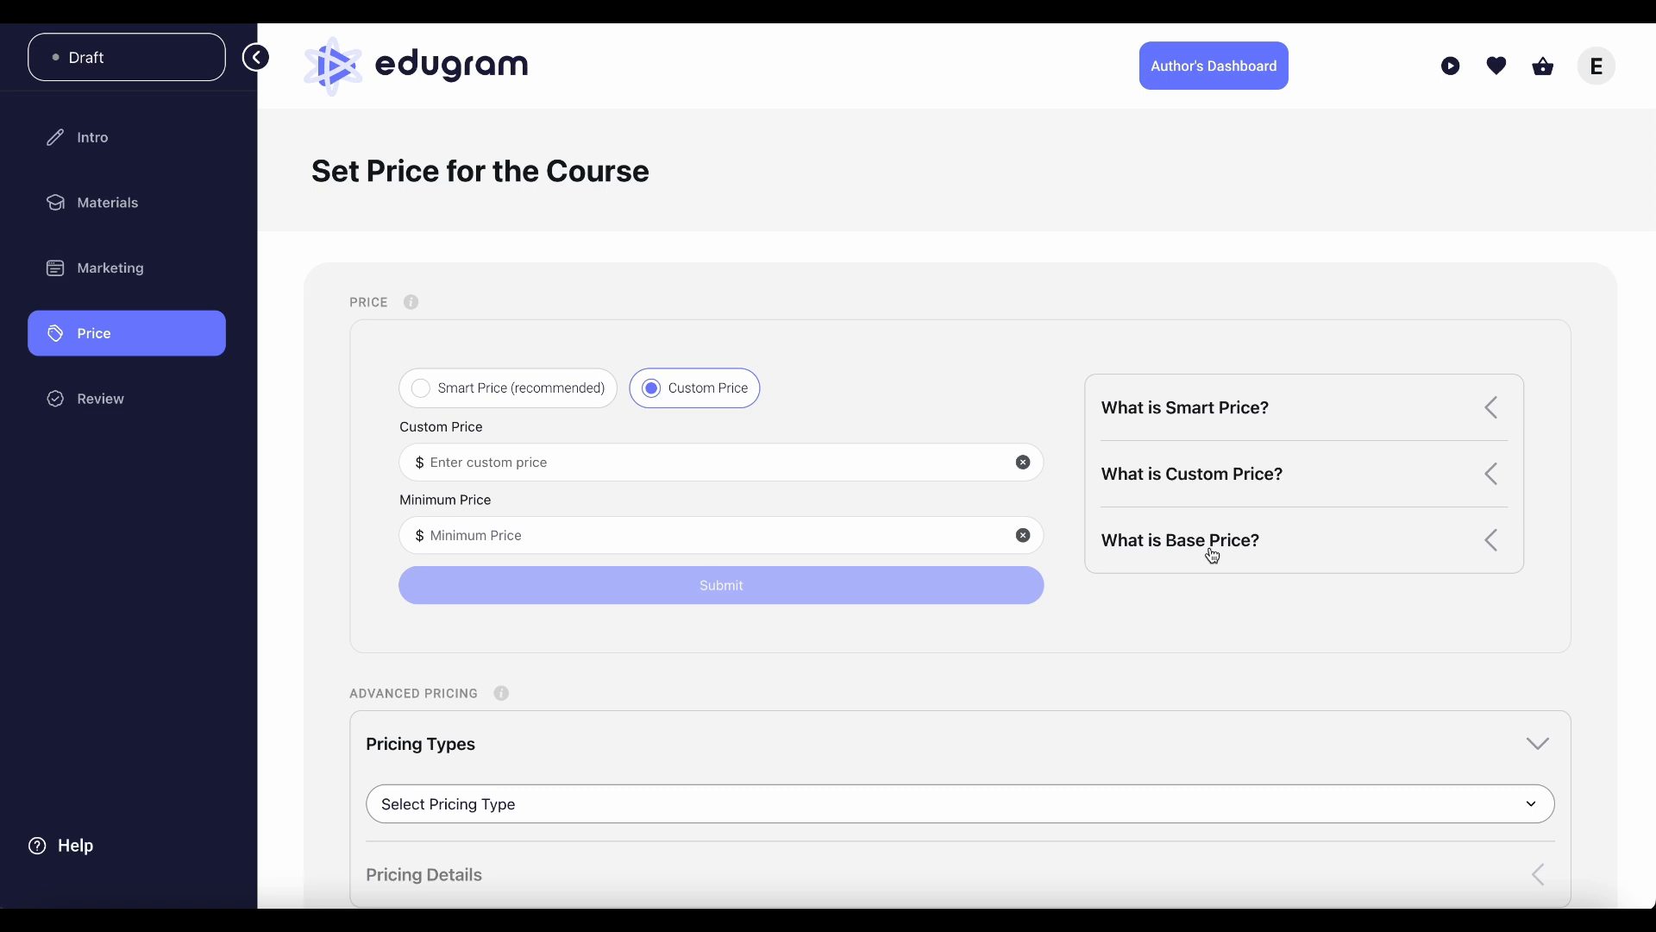
click(1212, 552)
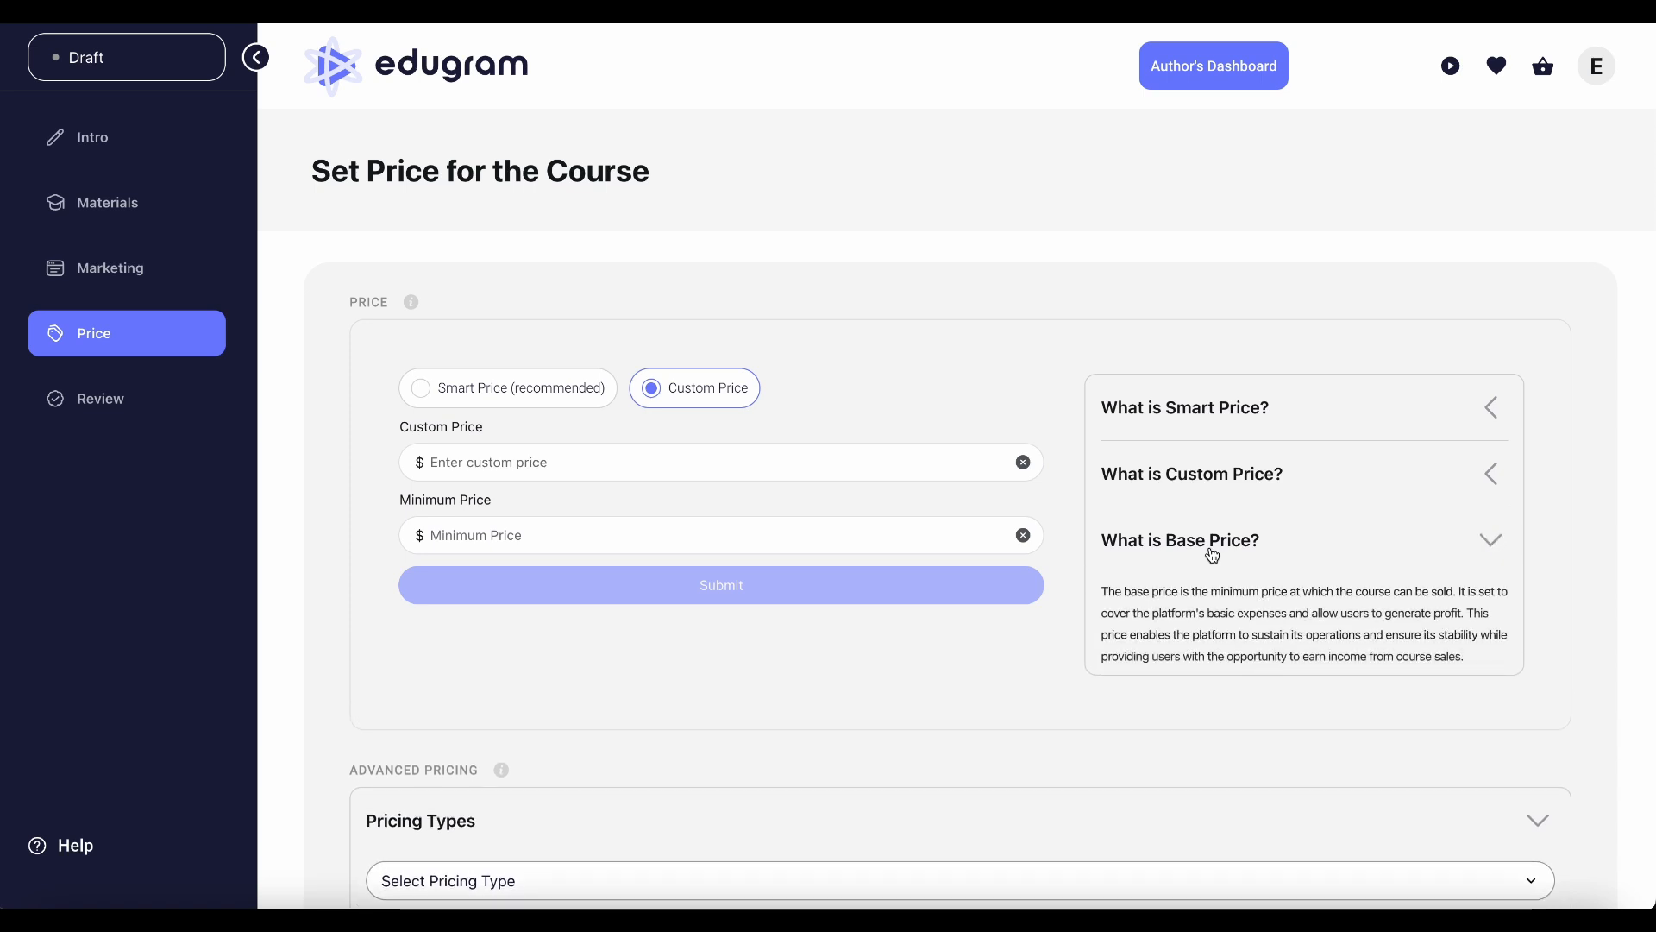
click(1487, 541)
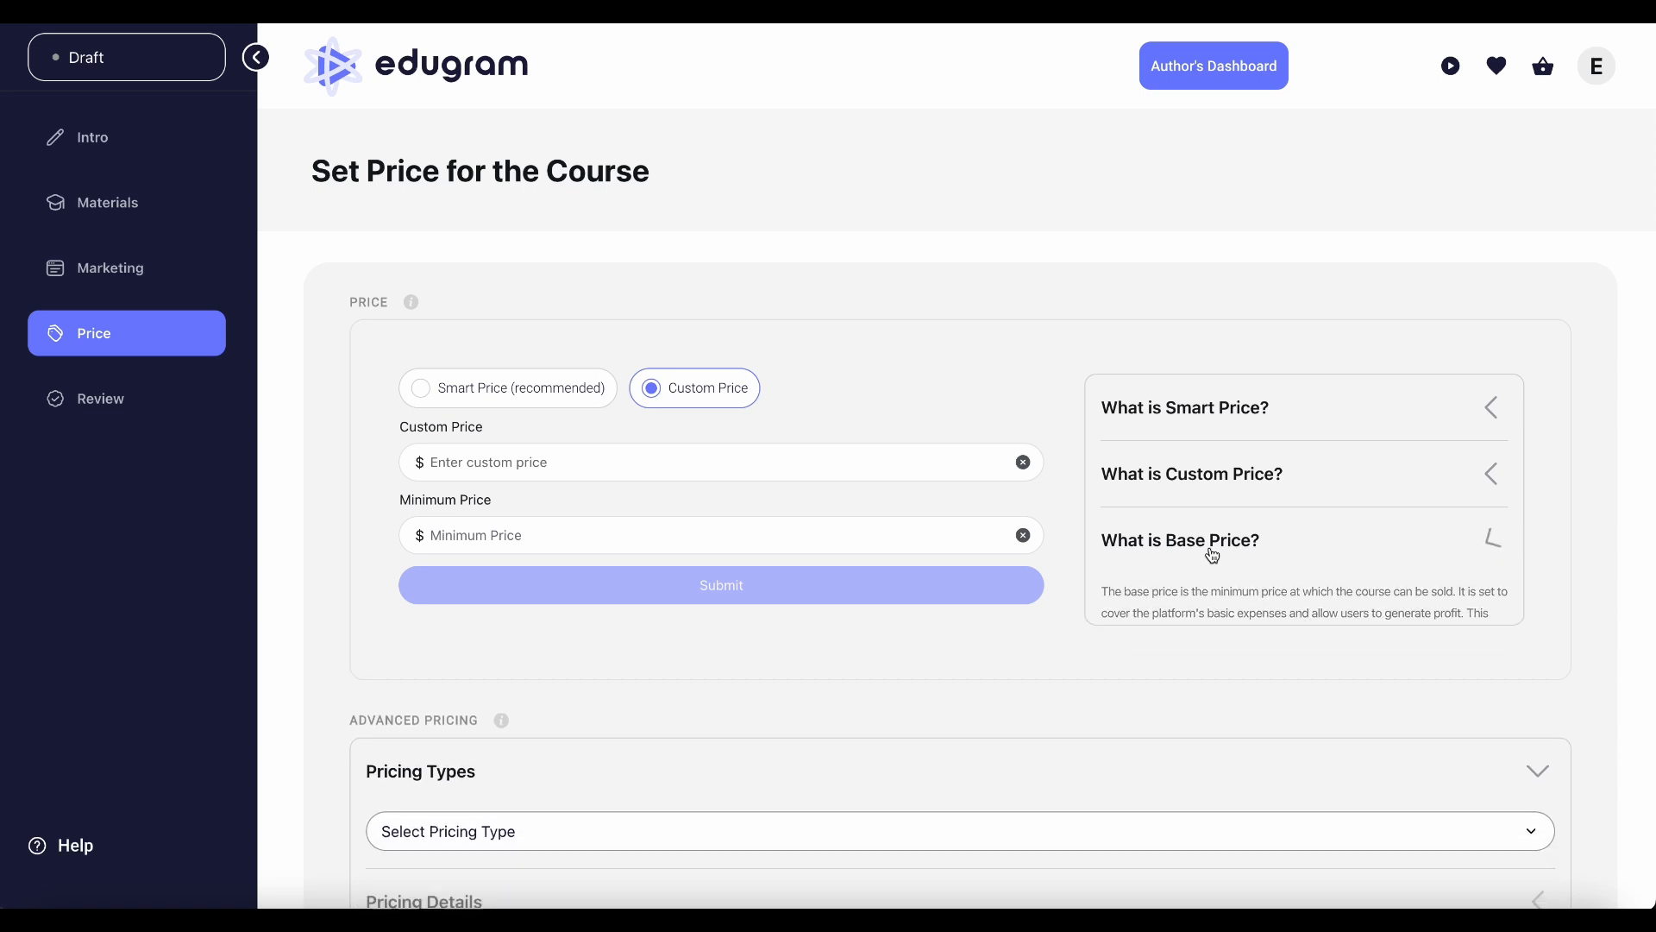
Set the custom price to $24.99 and the minimum price to $19.99, and submit the pricing.
click(640, 463)
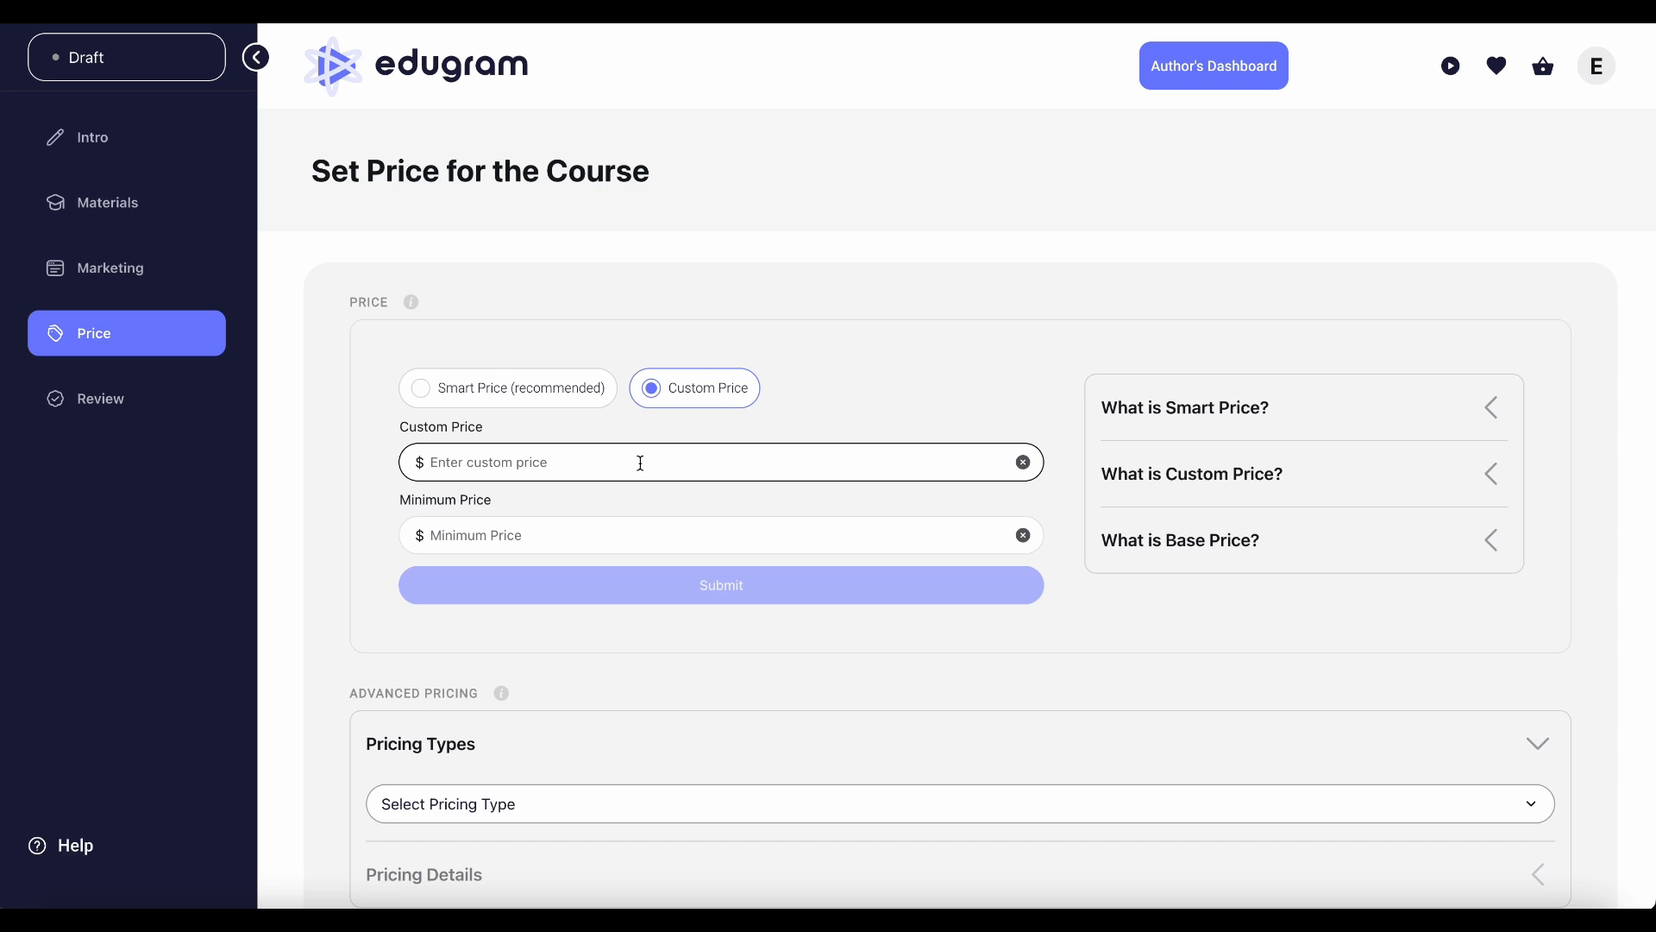
text(2)
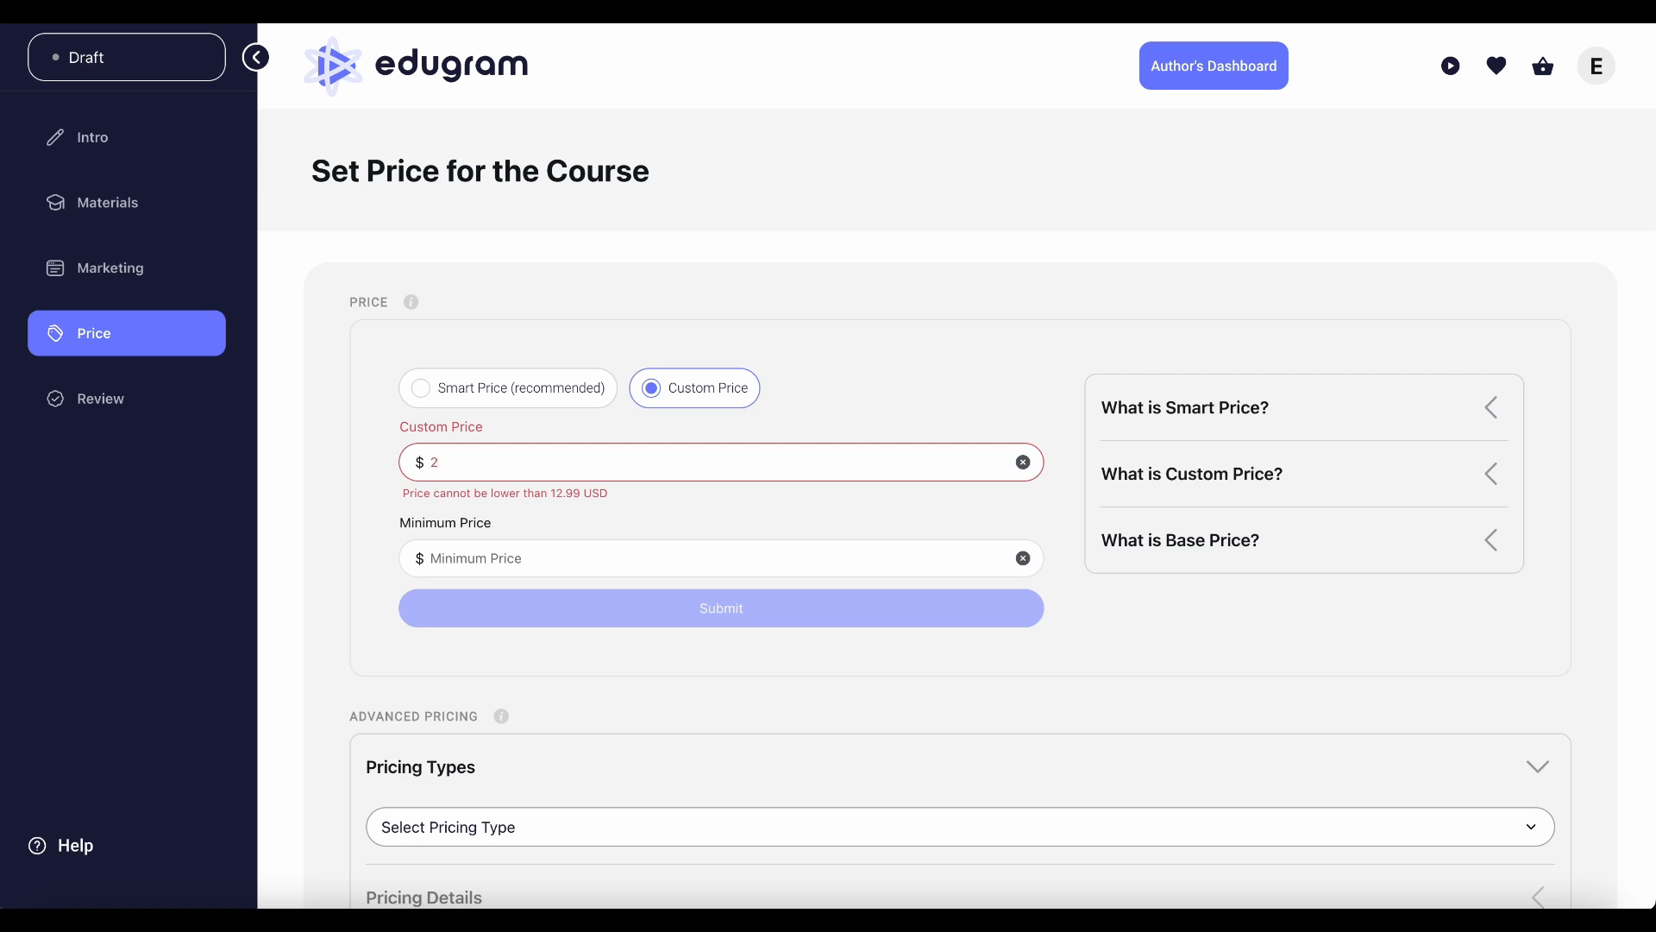
text(4)
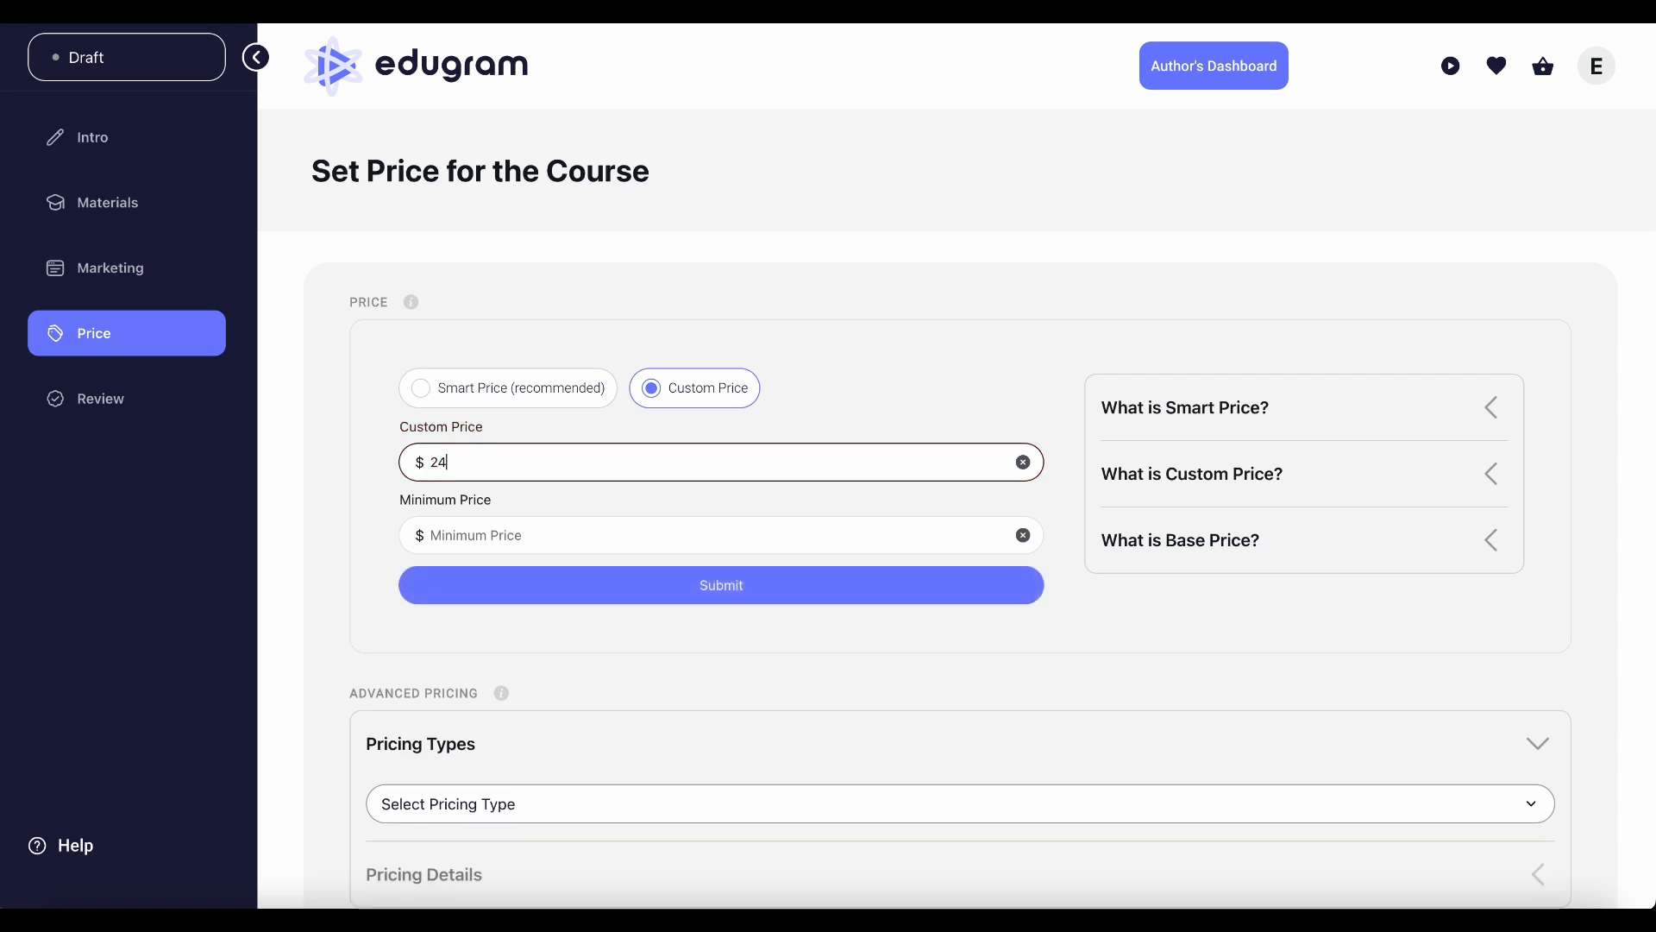
text(.99)
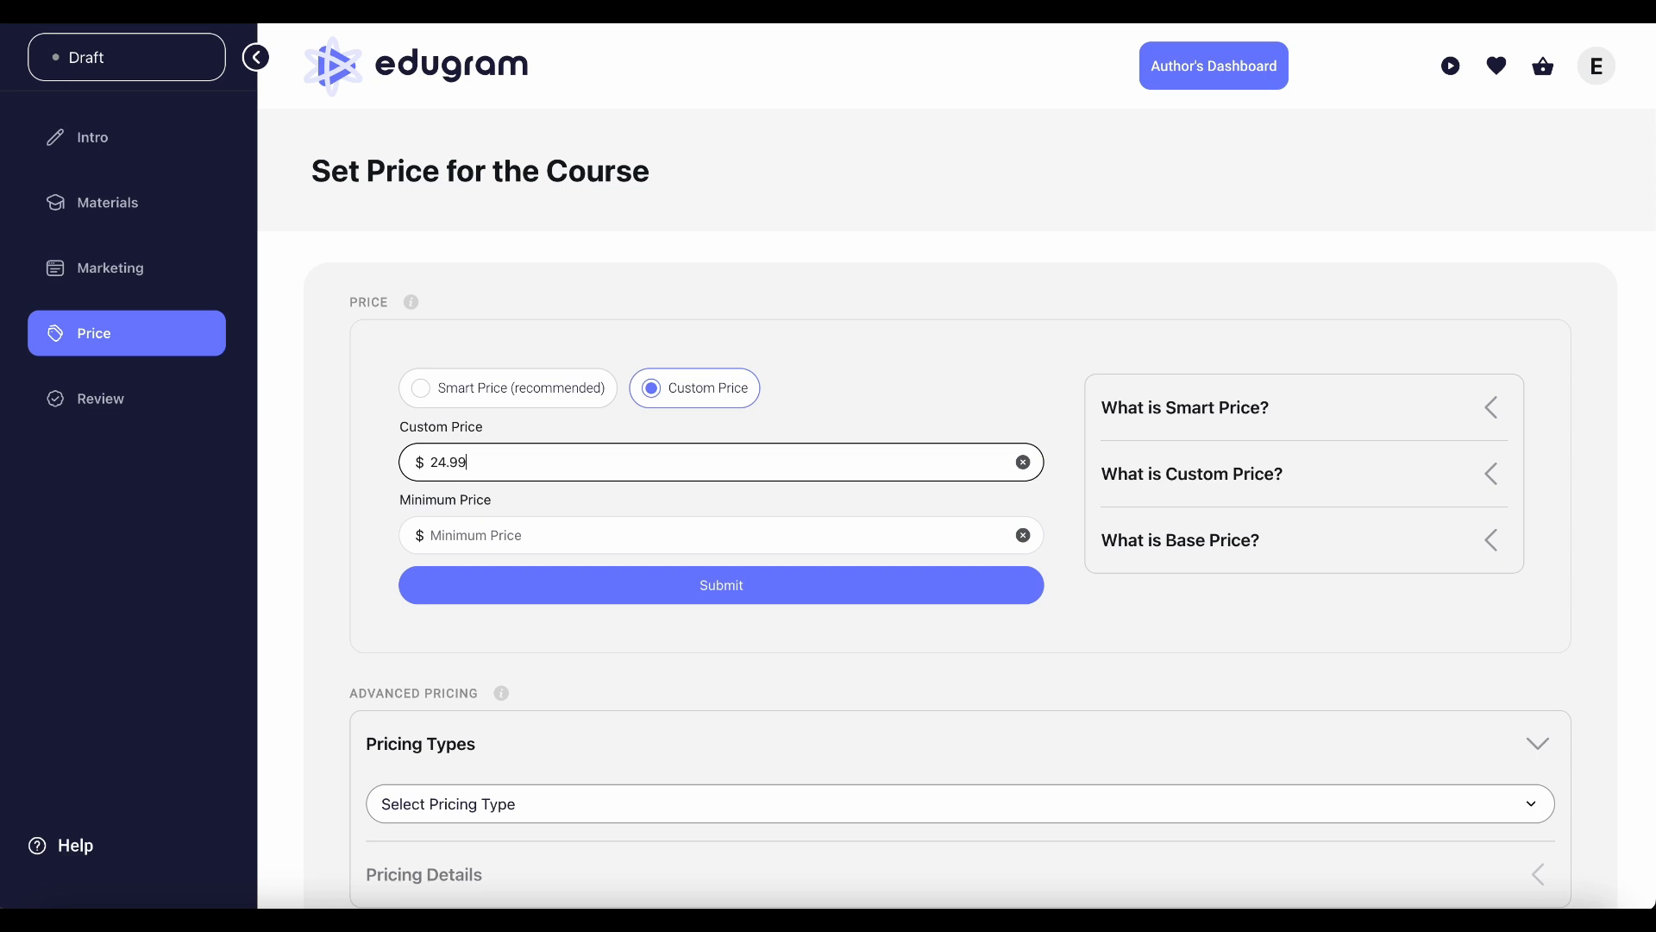
click(623, 544)
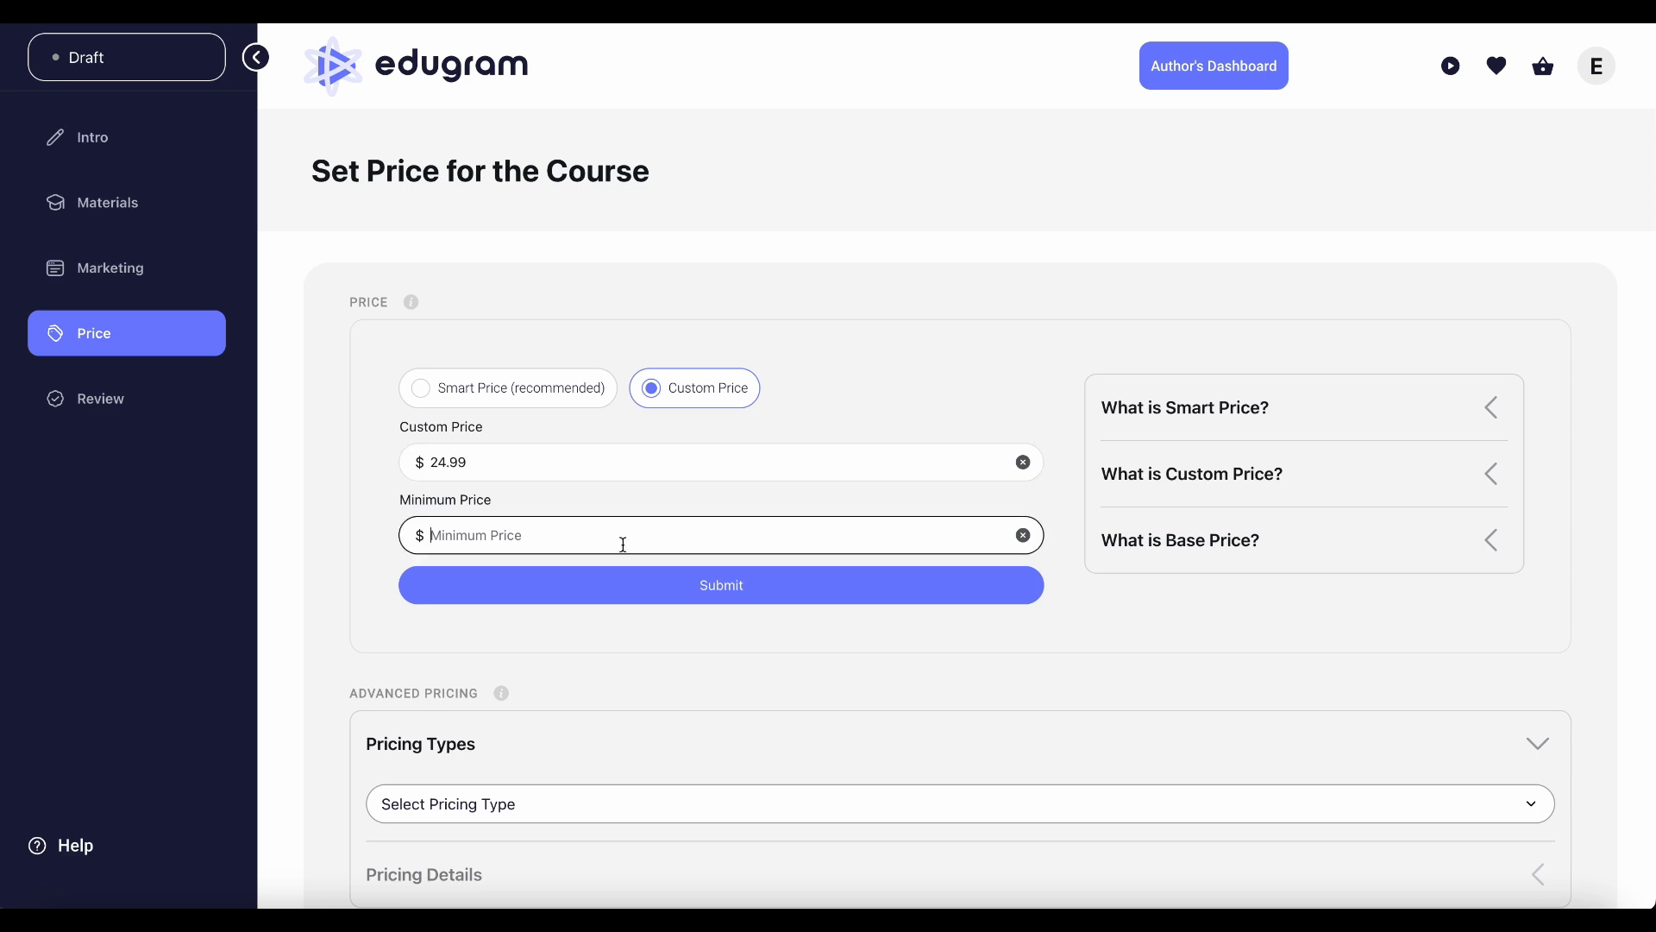
text(1)
key(BackSpace)
text(19.99)
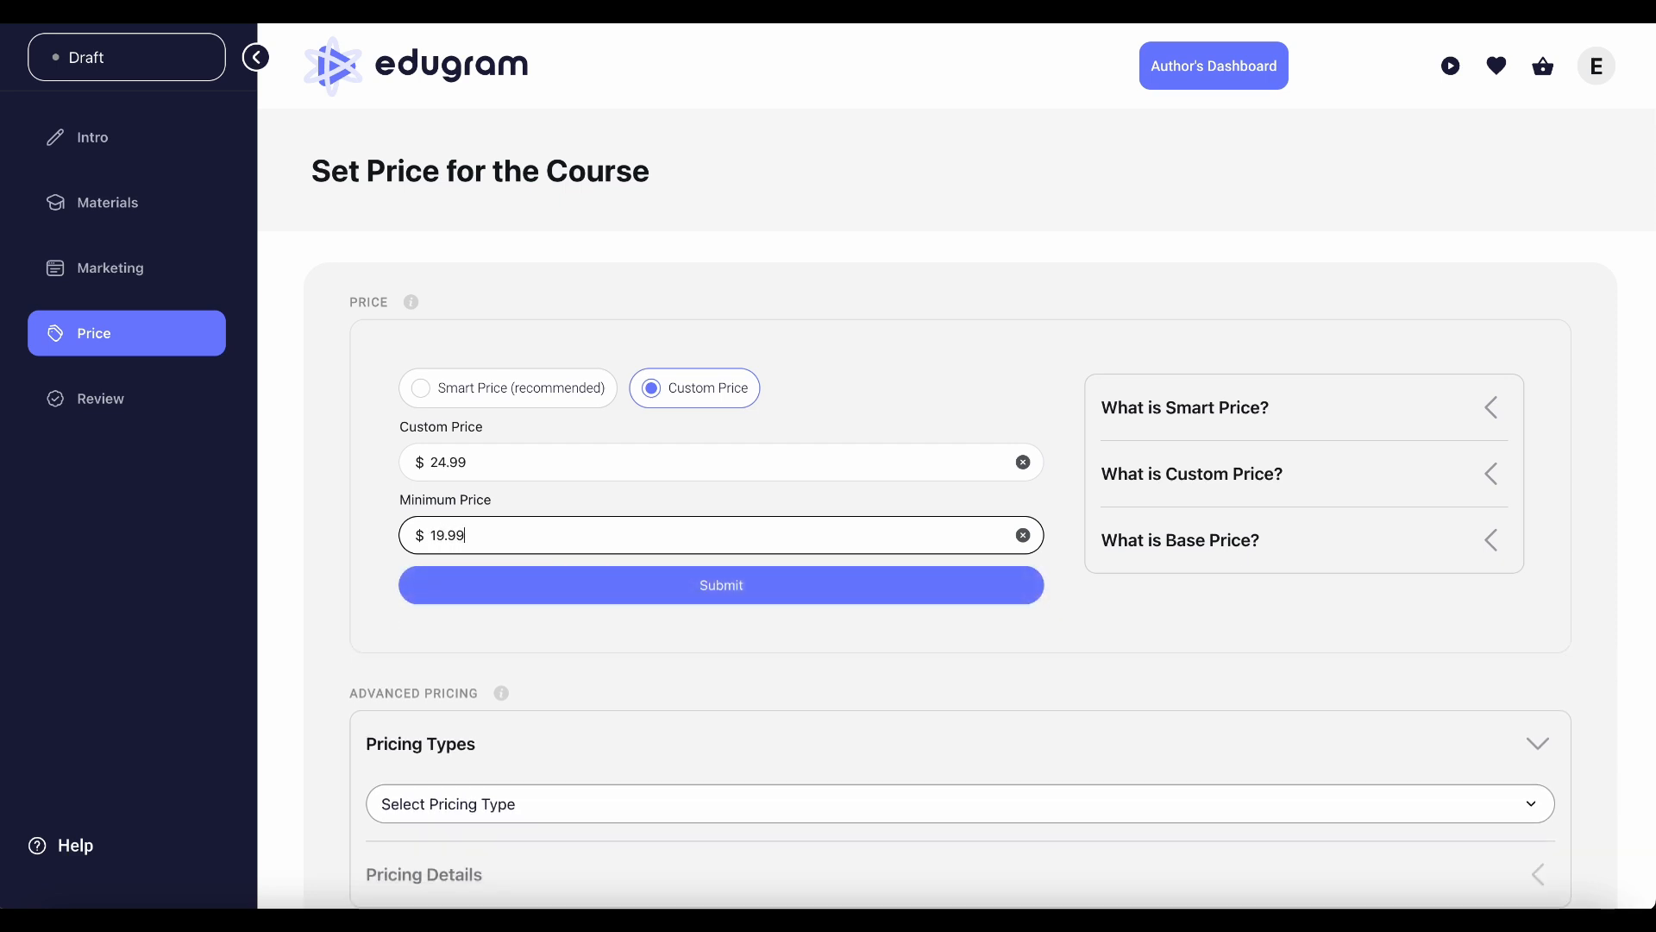
click(753, 583)
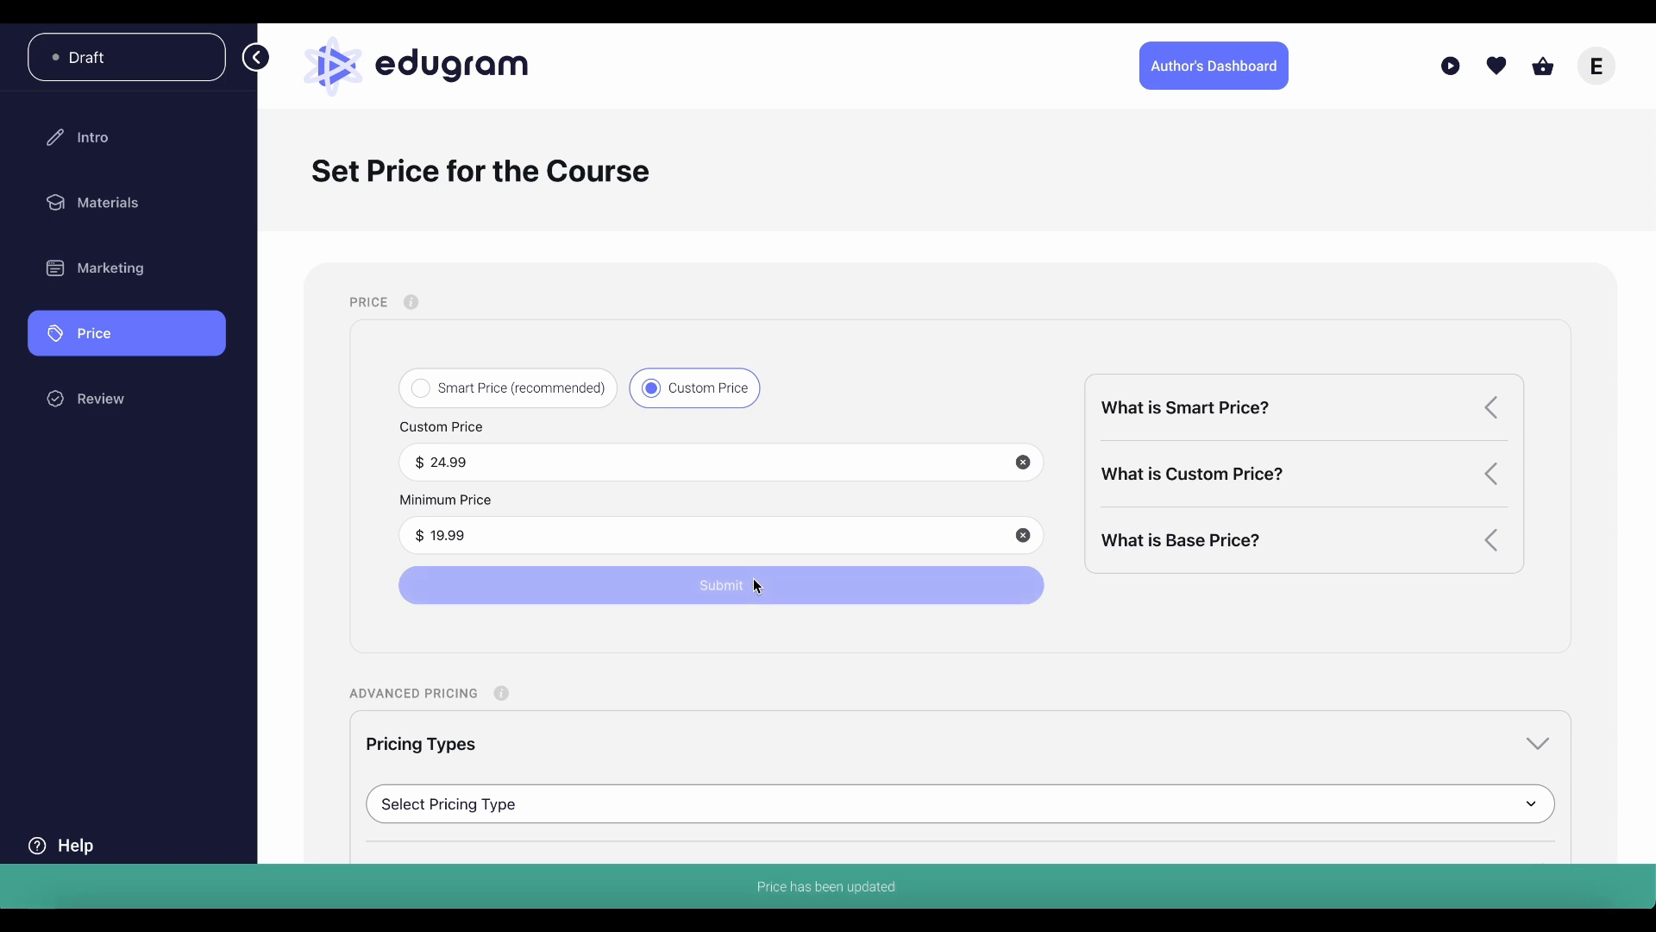
Start a New Price policy under advanced pricing, named Summer2024, with a price amount of $19.99.
scroll(753, 586, down, 3)
mouse_move(506, 457)
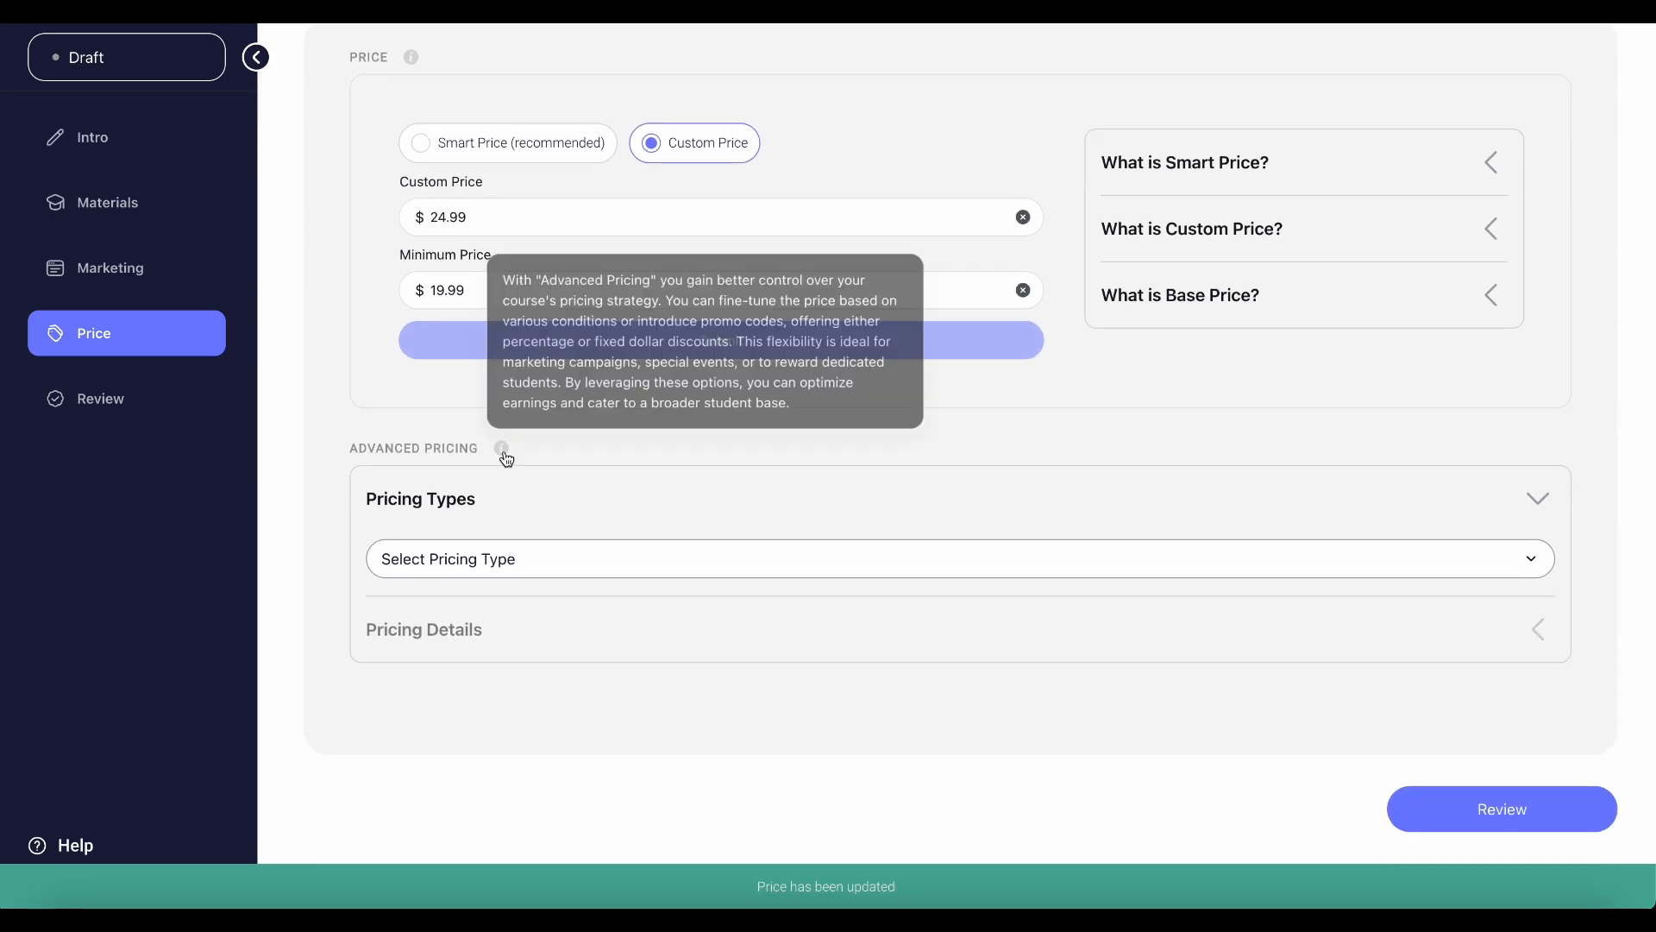
click(547, 557)
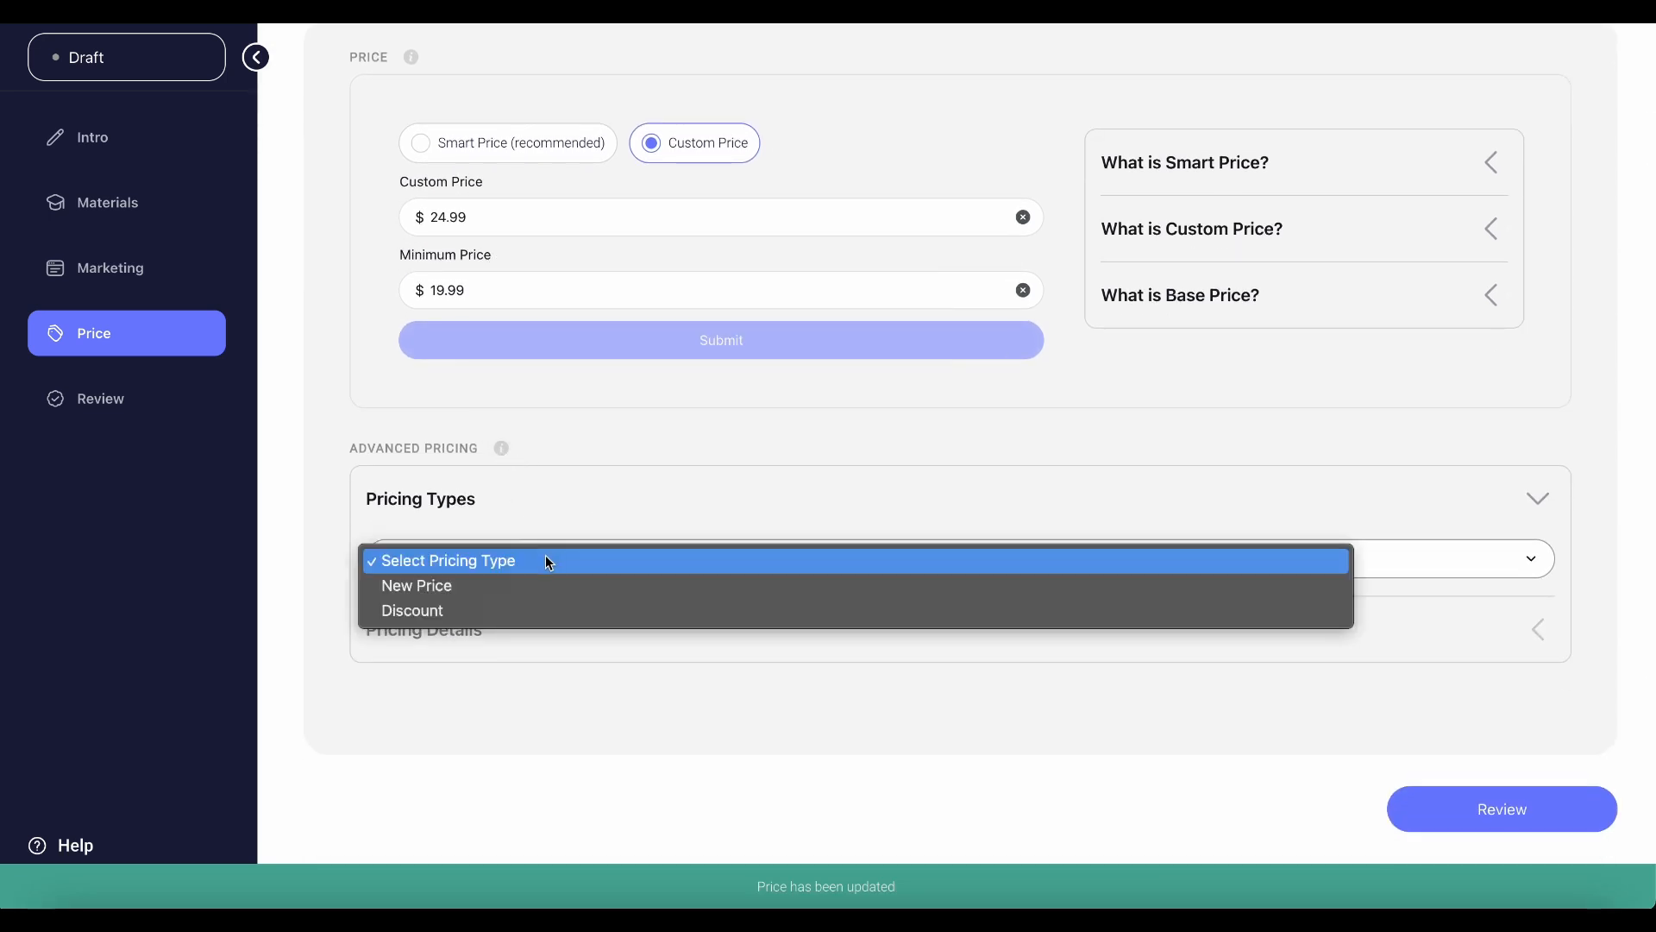
click(518, 589)
click(491, 647)
text(Summer2024)
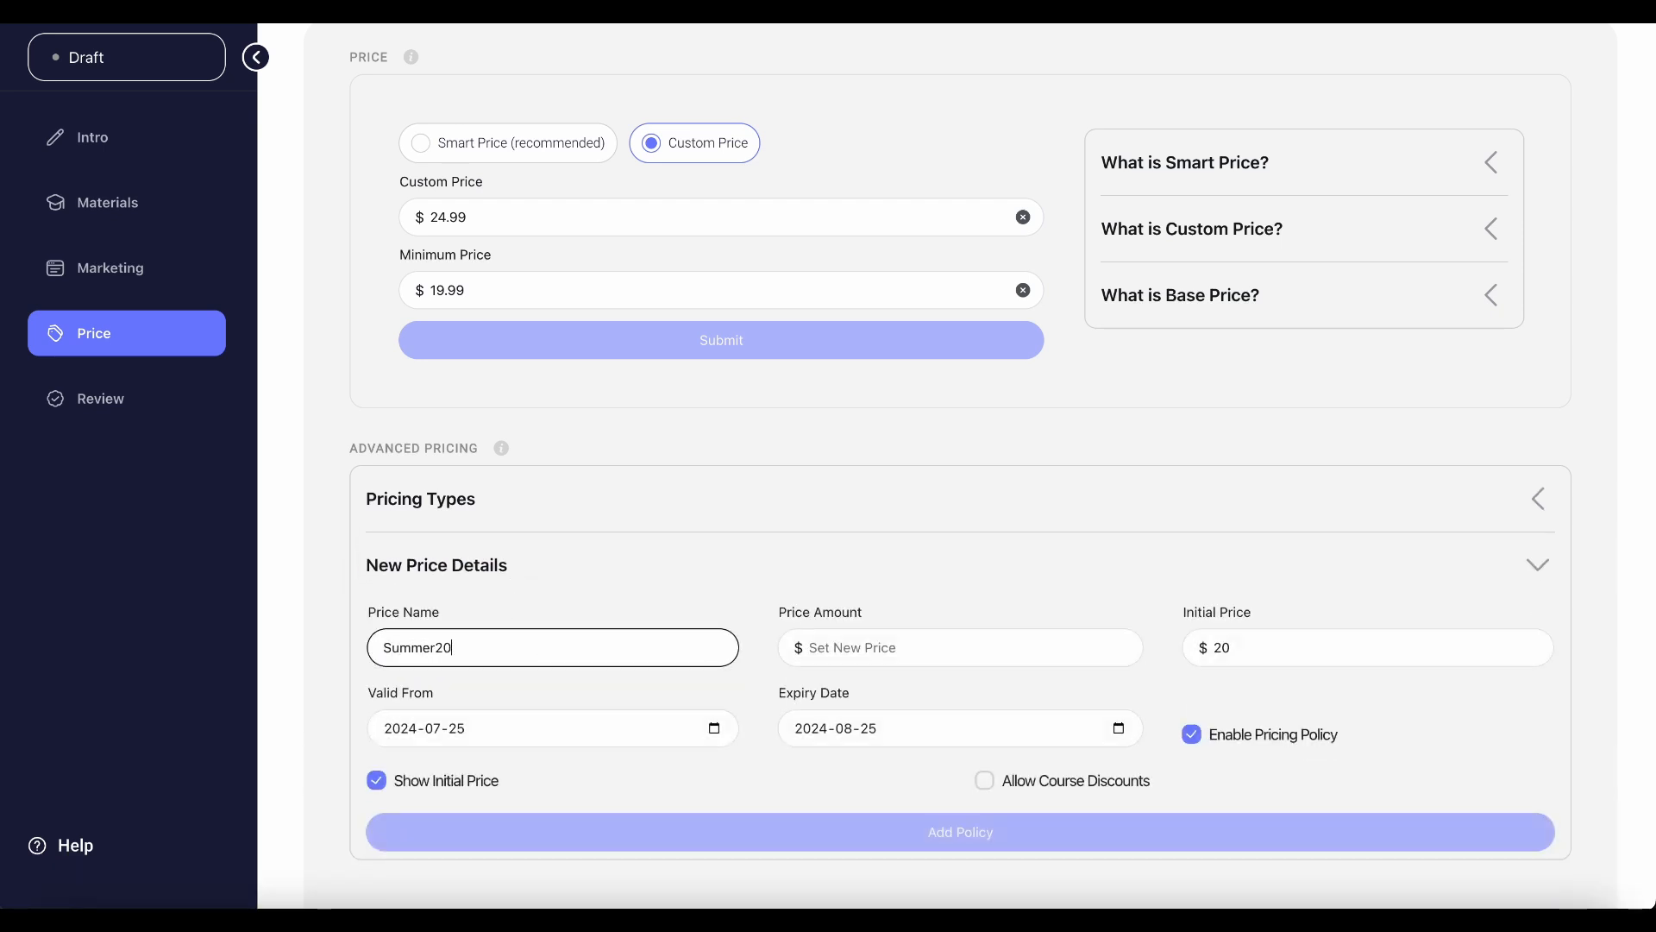
click(819, 653)
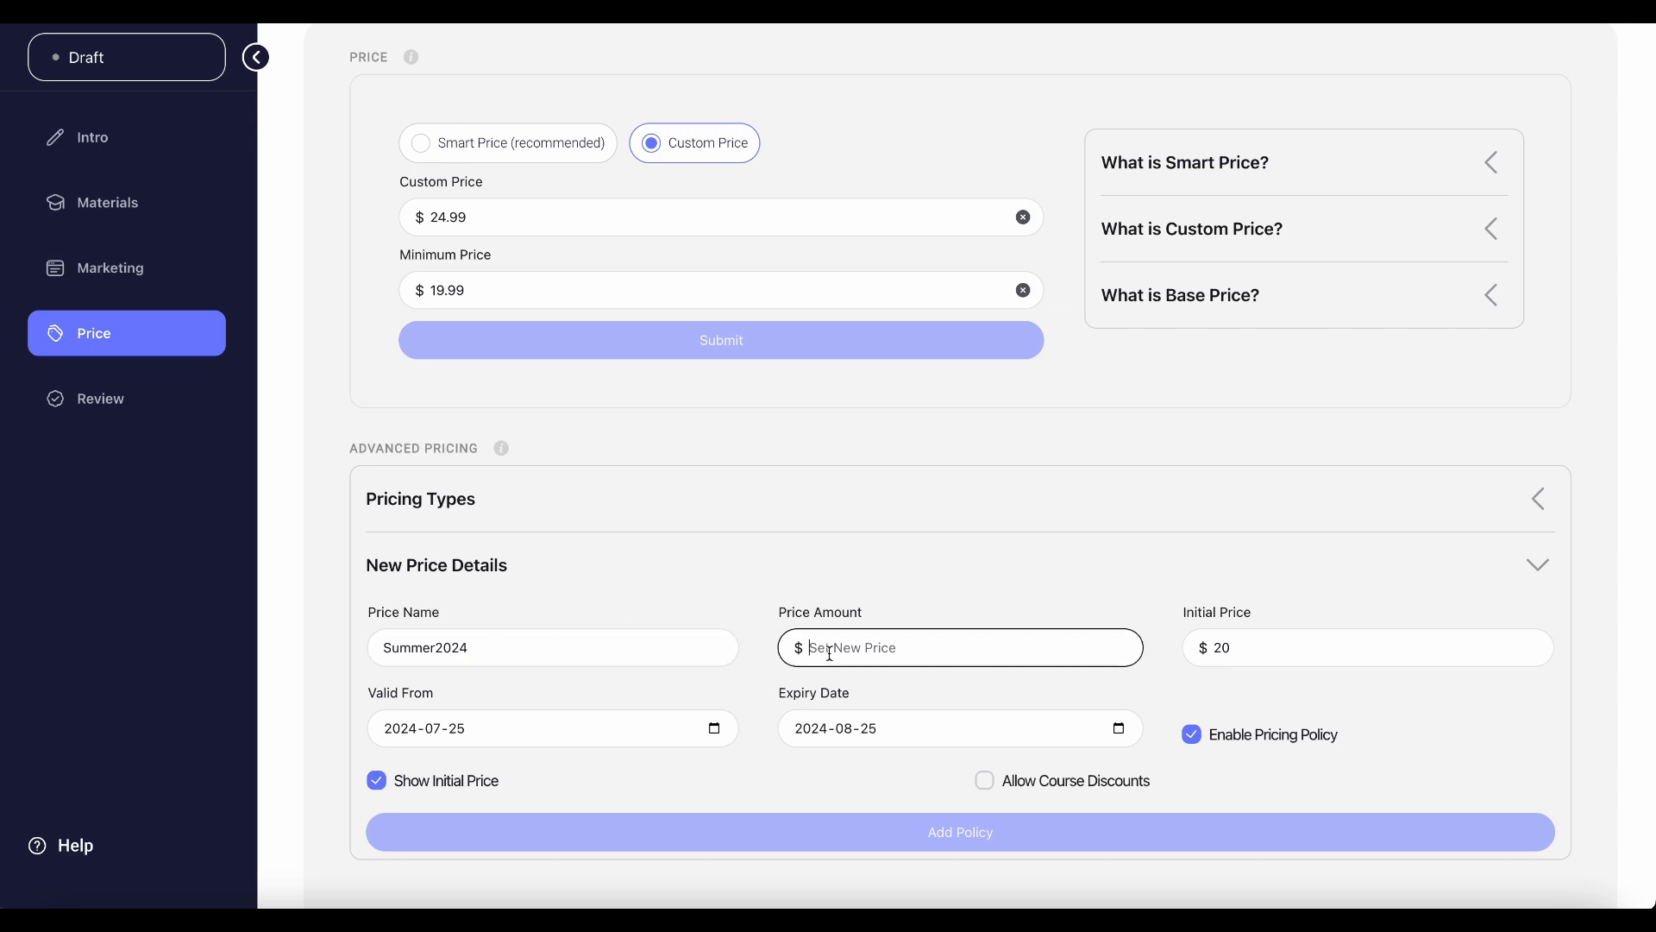
text(18.99)
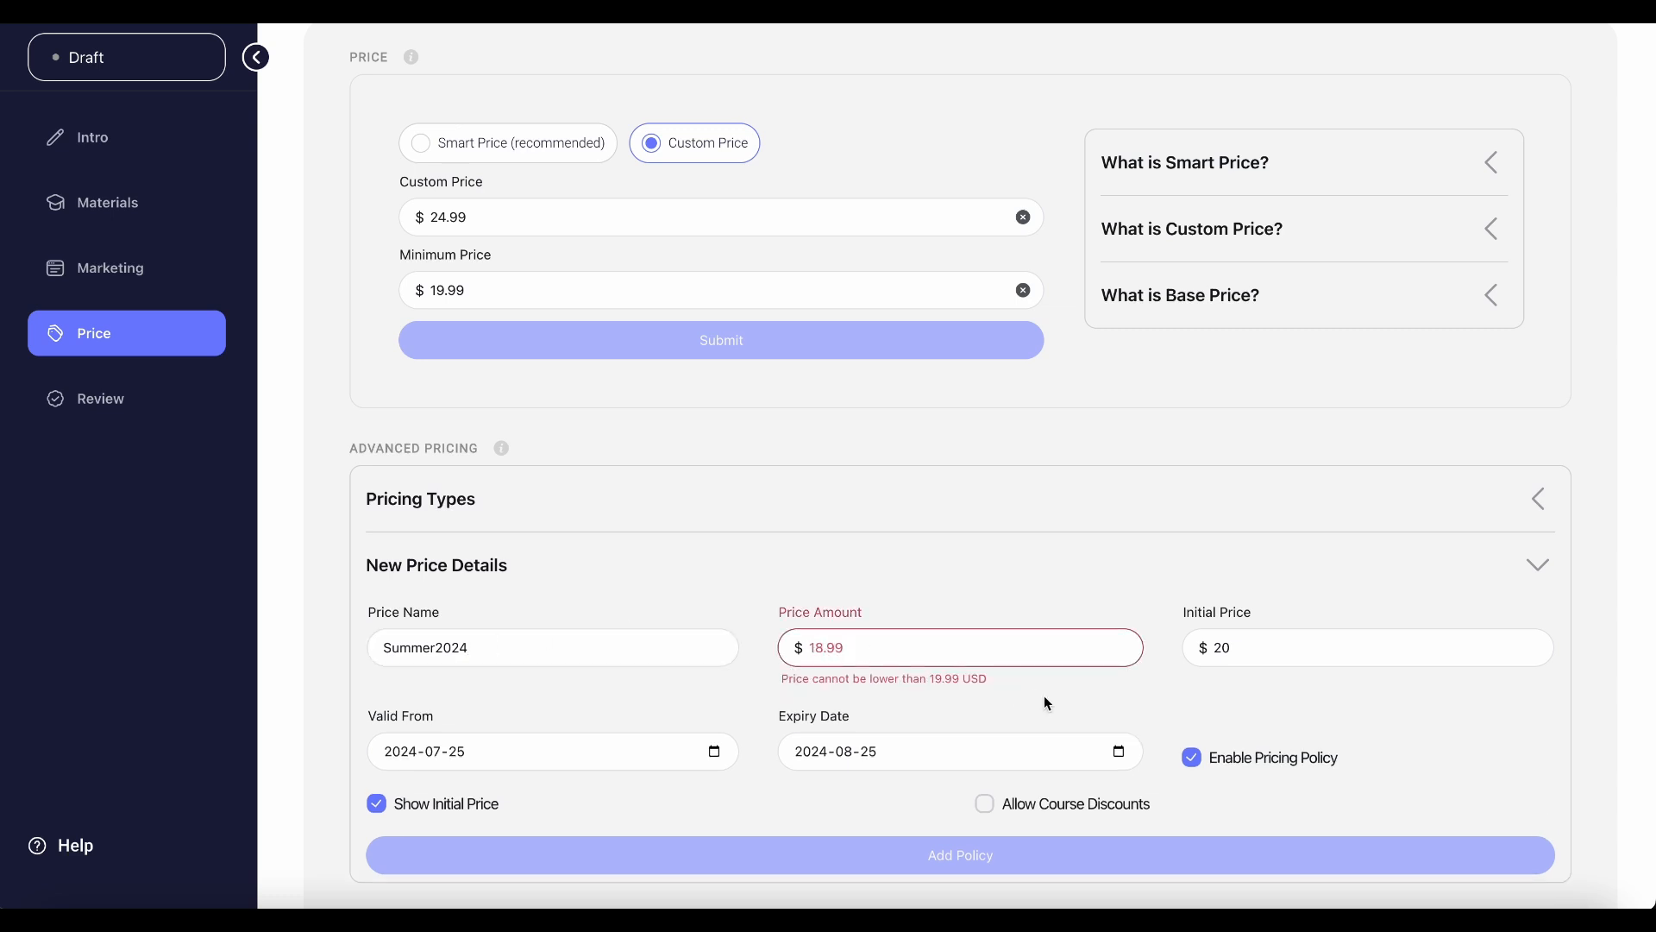
click(823, 647)
key(BackSpace)
text(9)
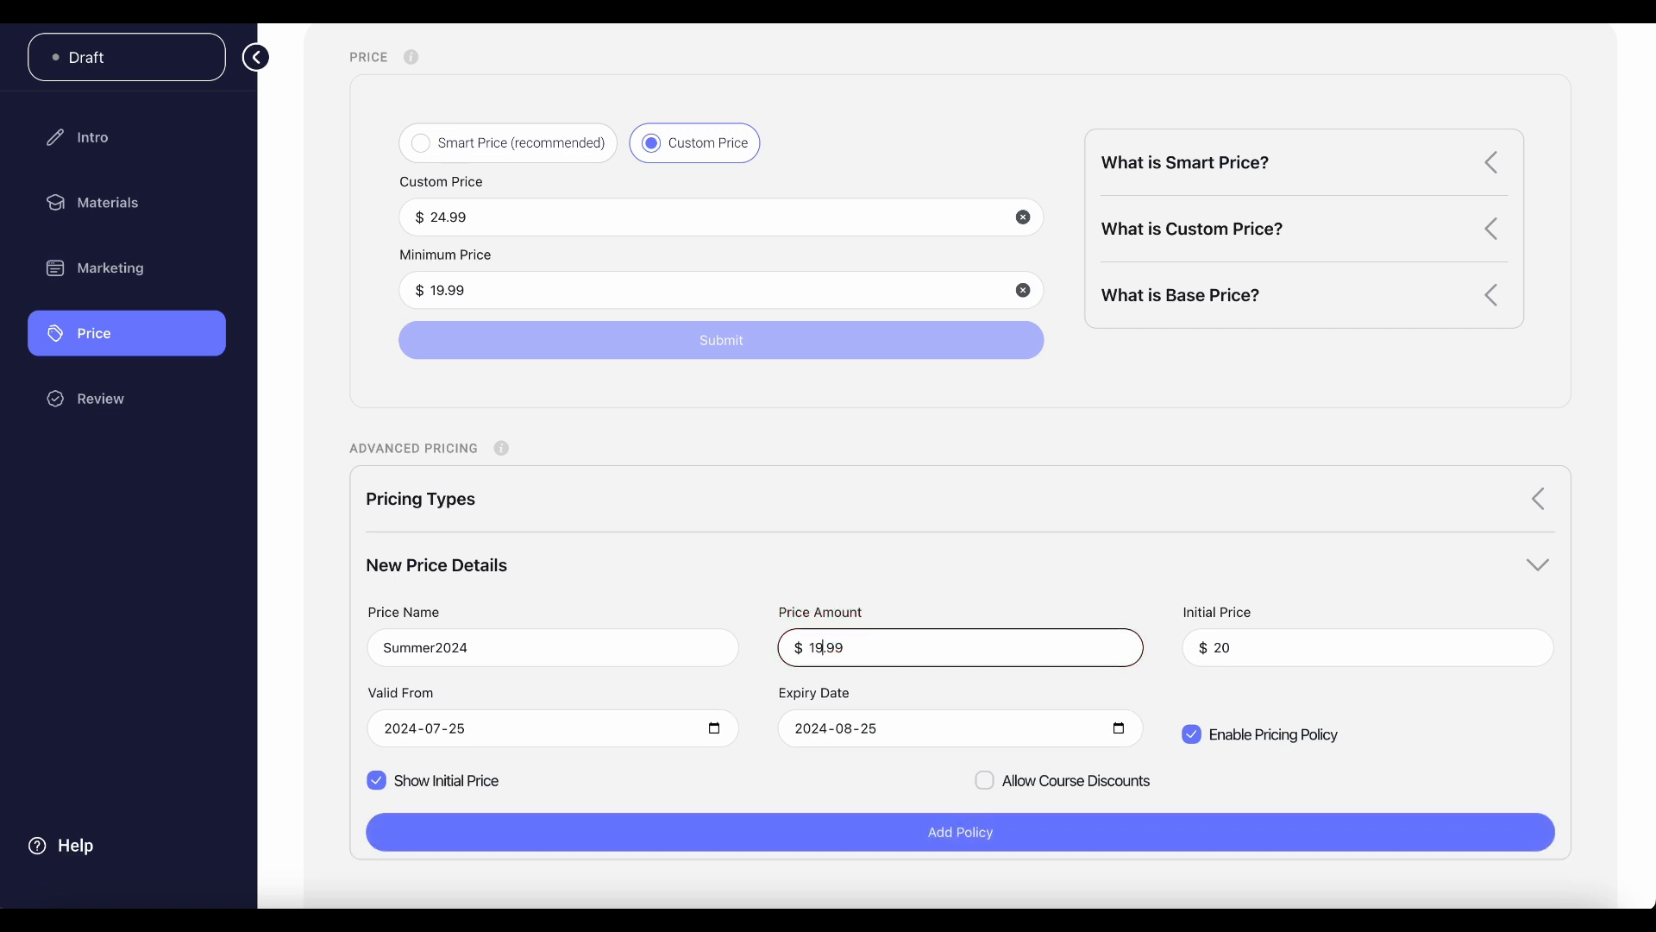
Set the policy's initial price to $40.99, enable showing the initial price and allowing course discounts, and add the policy.
click(1236, 664)
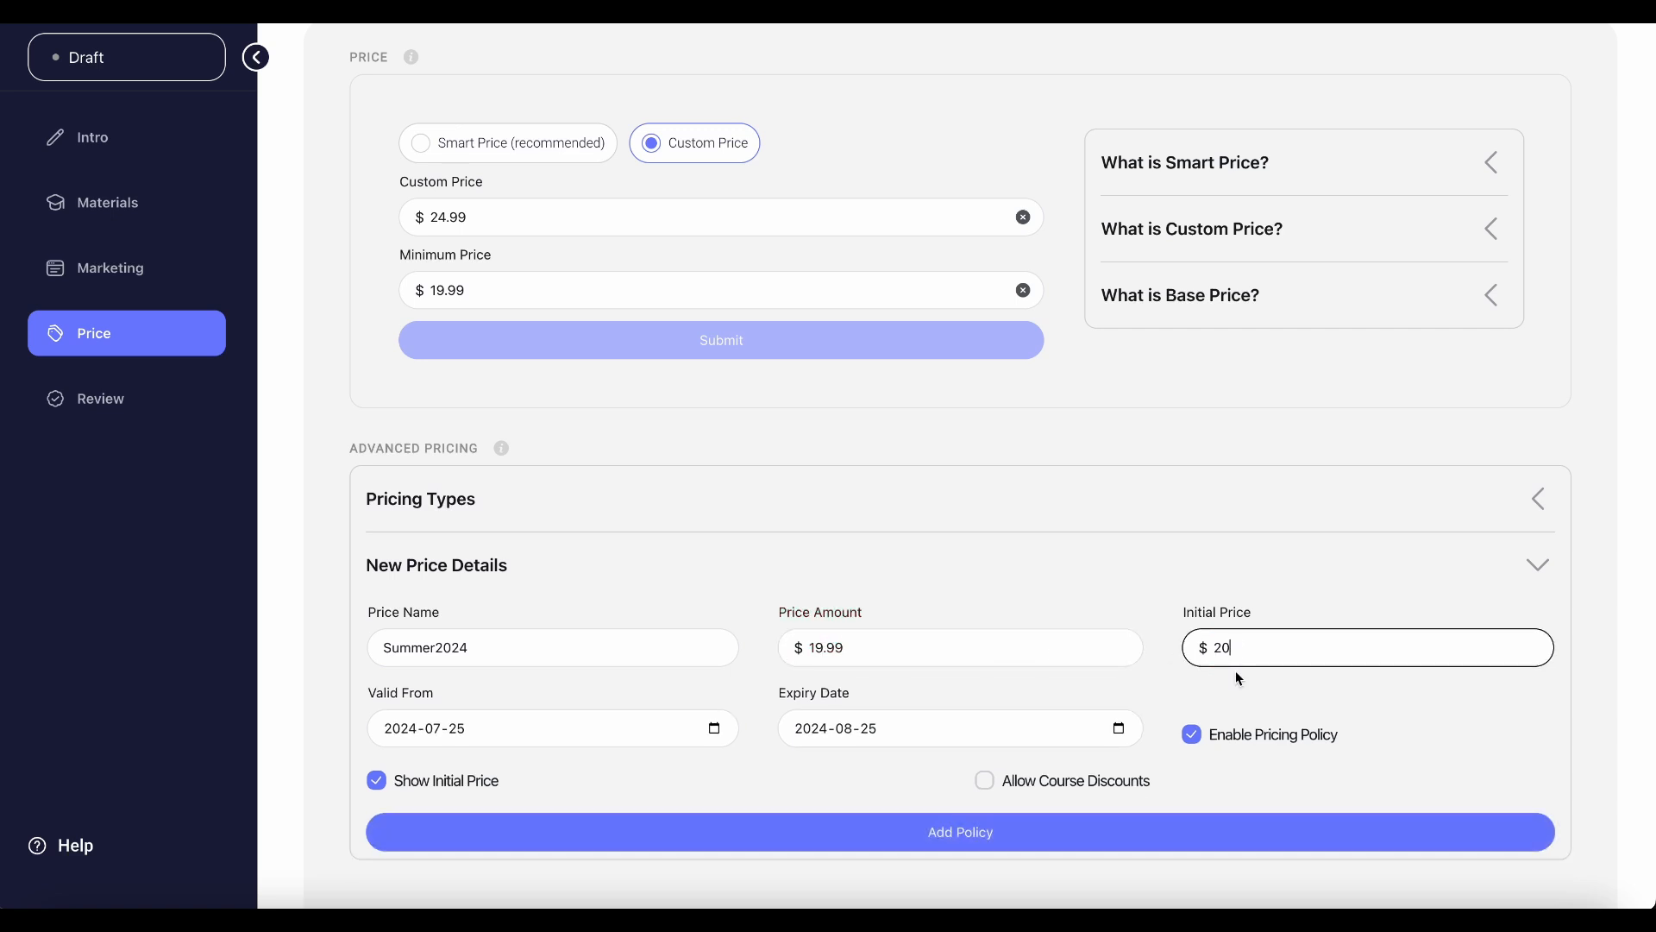
key(BackSpace)
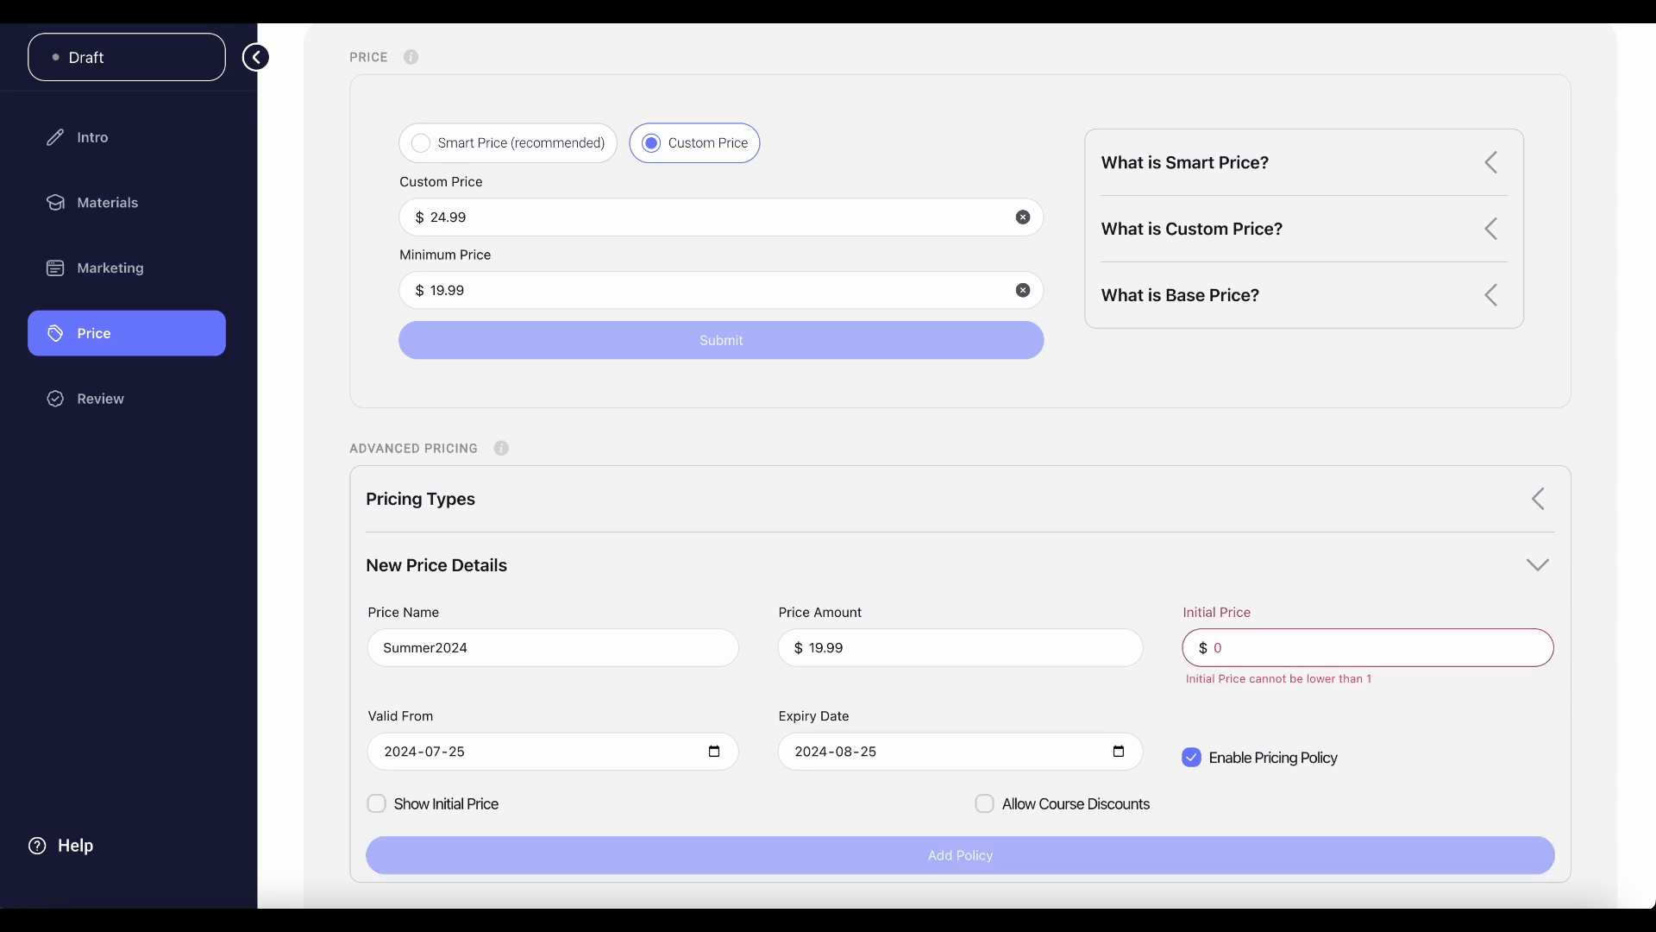
text(4)
key(Right)
text(.99)
click(462, 781)
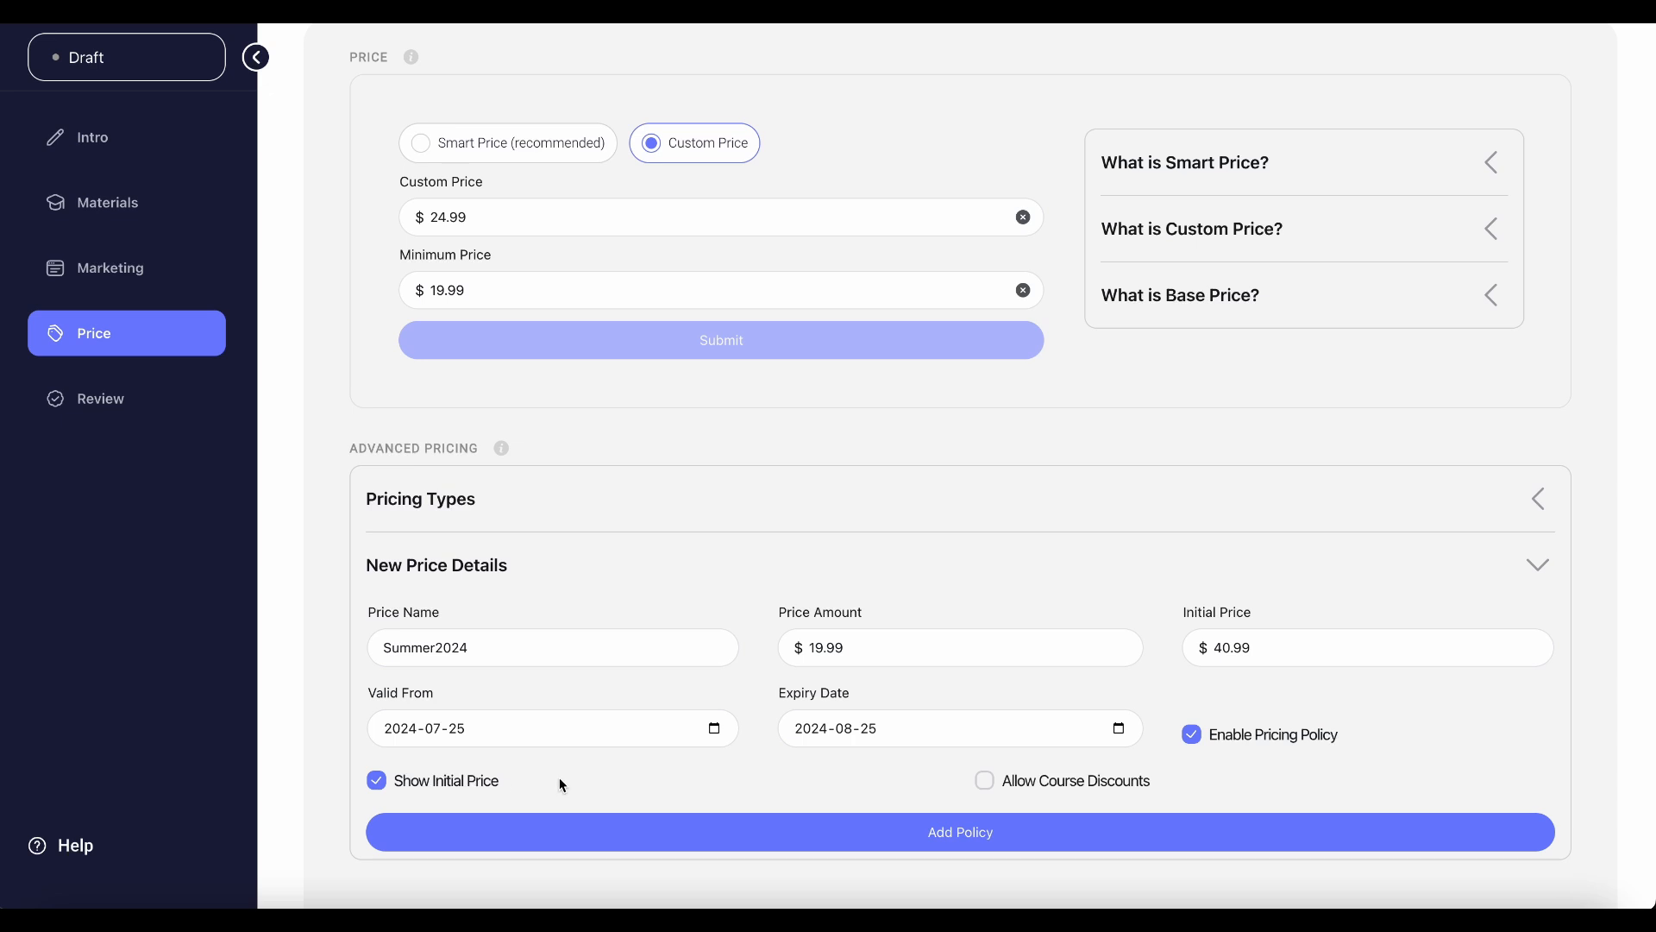
click(1103, 790)
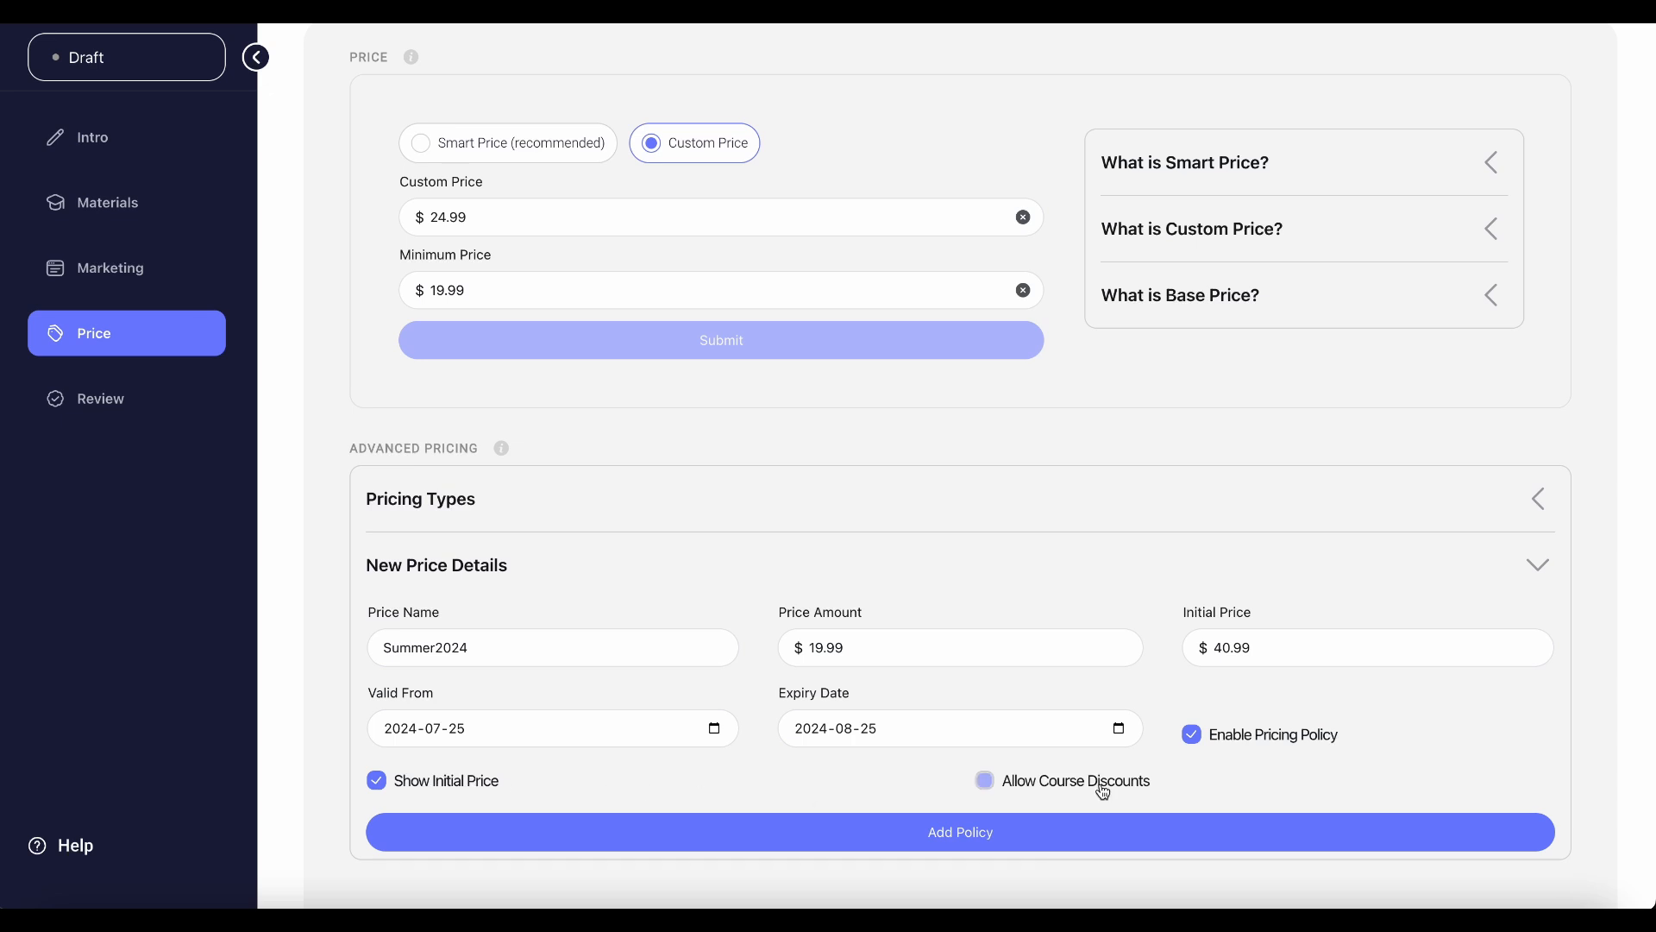
click(1054, 847)
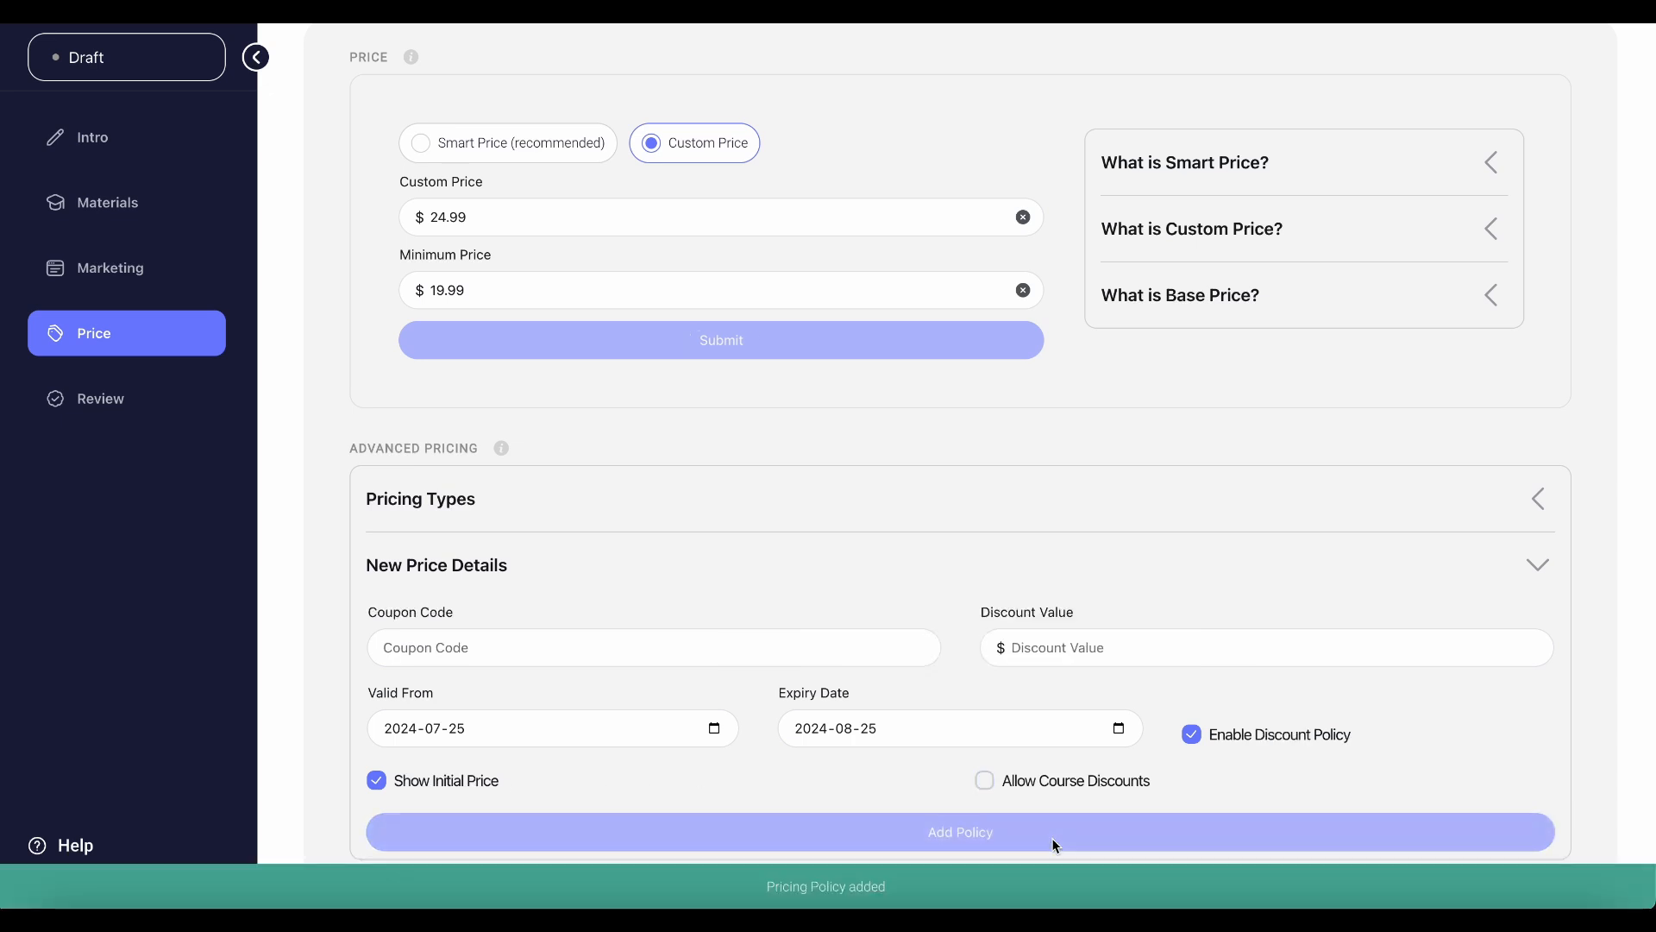
Start a Discount pricing policy with the coupon code Minus$10.
scroll(1054, 845, down, 4)
scroll(843, 597, up, 1)
mouse_move(495, 627)
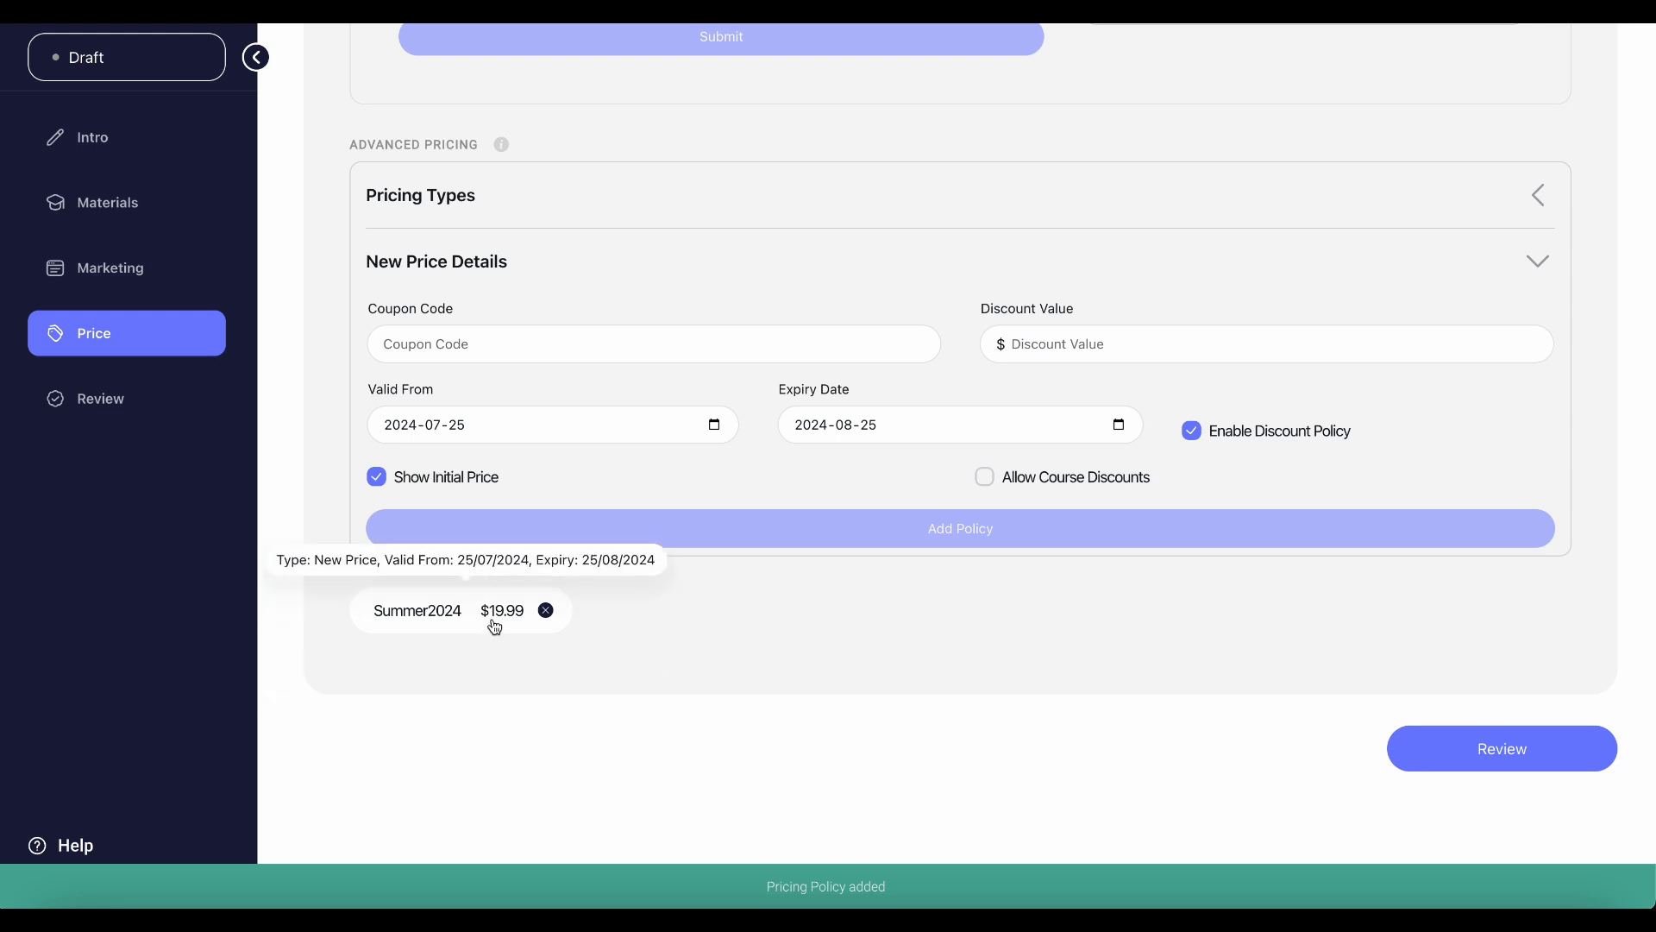
click(591, 207)
click(542, 313)
click(520, 347)
text(Su)
key(BackSpace)
key(BackSpace)
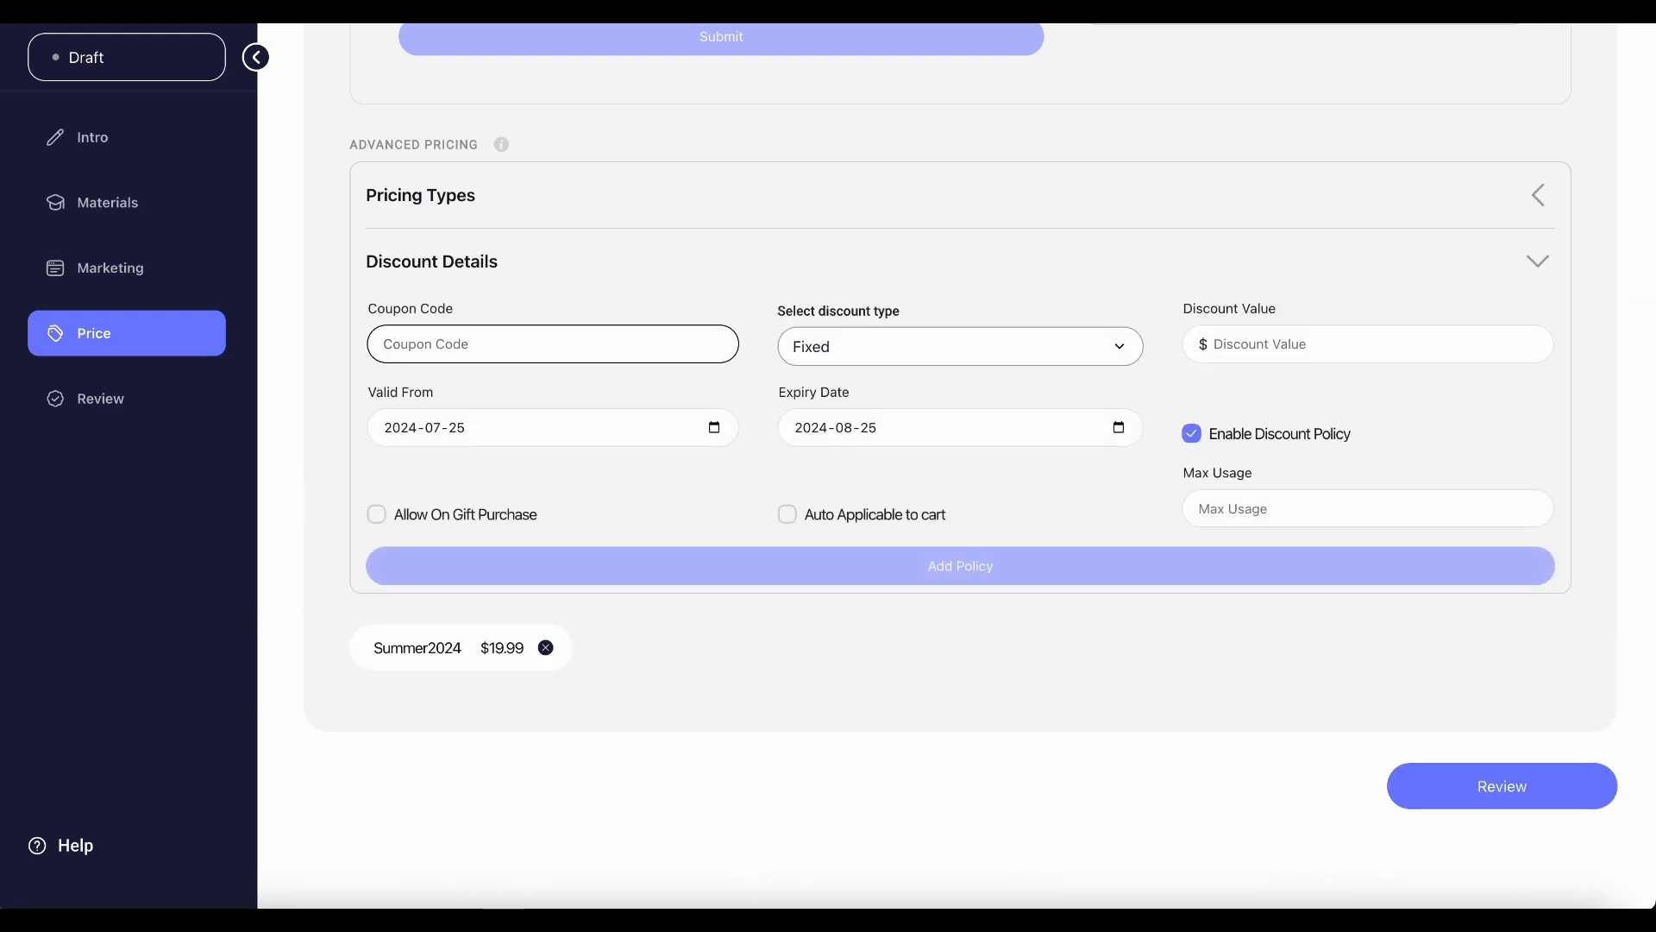
text(Minus$10)
Set the fixed discount value to $5 and change the coupon code to Minus$5.
click(1260, 343)
text(10)
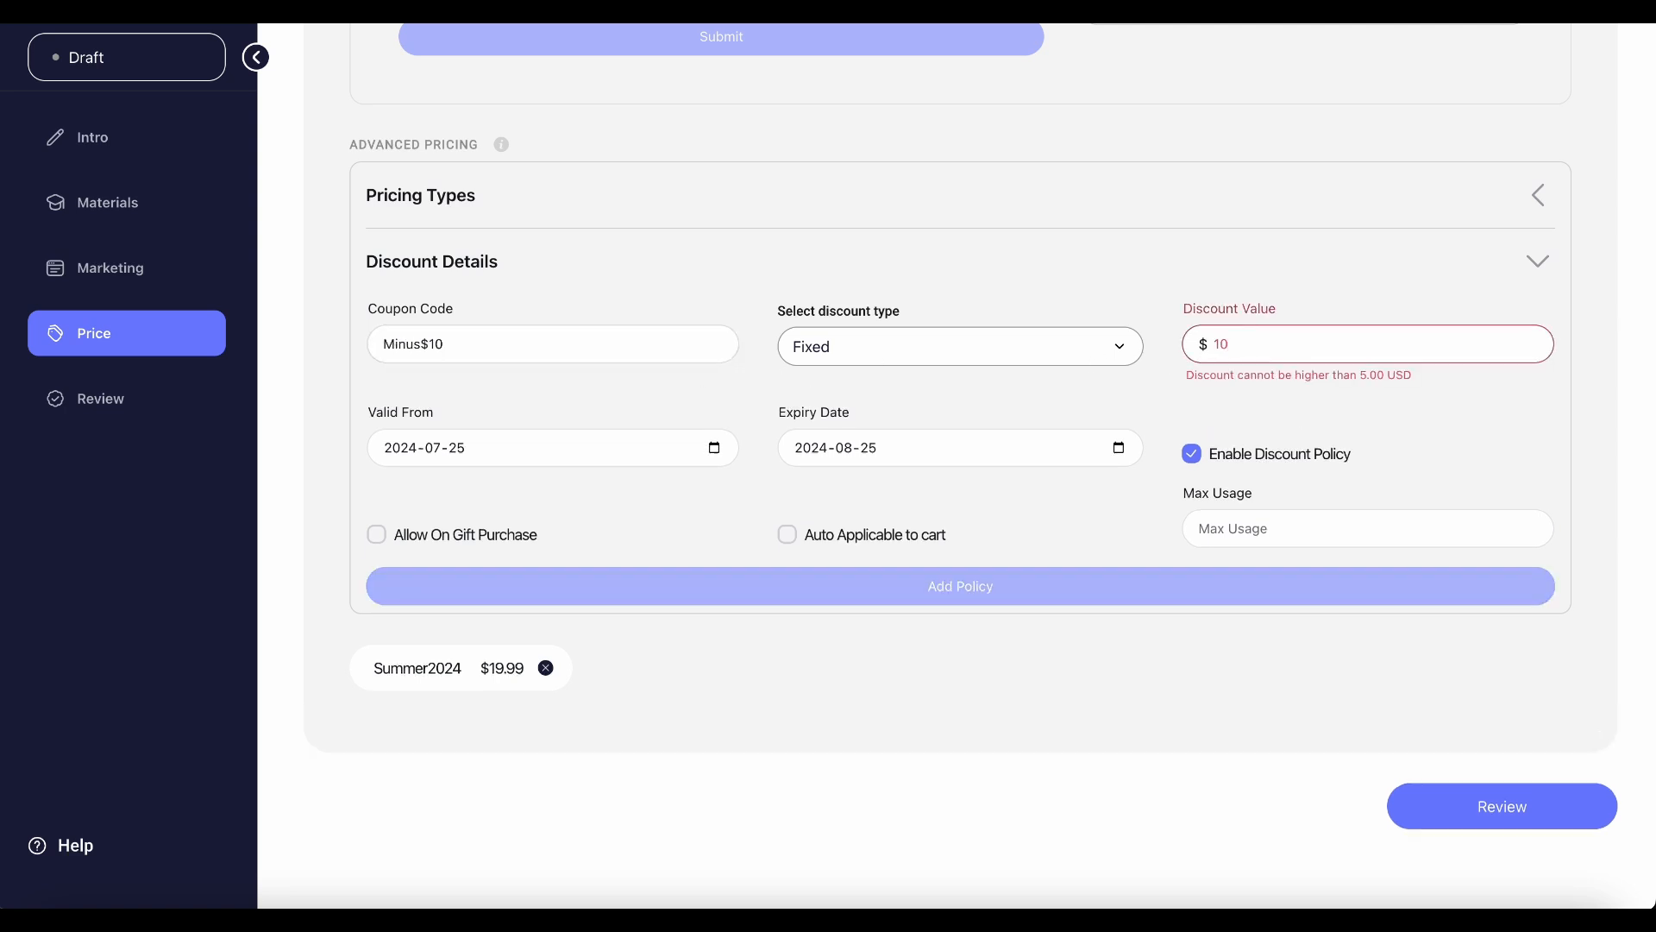
key(BackSpace)
key(BackSpace)
text(5)
click(681, 344)
key(BackSpace)
key(BackSpace)
text(5)
Allow the discount on gift purchases and automatically in the cart, limit usage to 10, and add the policy despite the duplicate price rule.
click(420, 516)
click(823, 516)
click(1208, 509)
text(10)
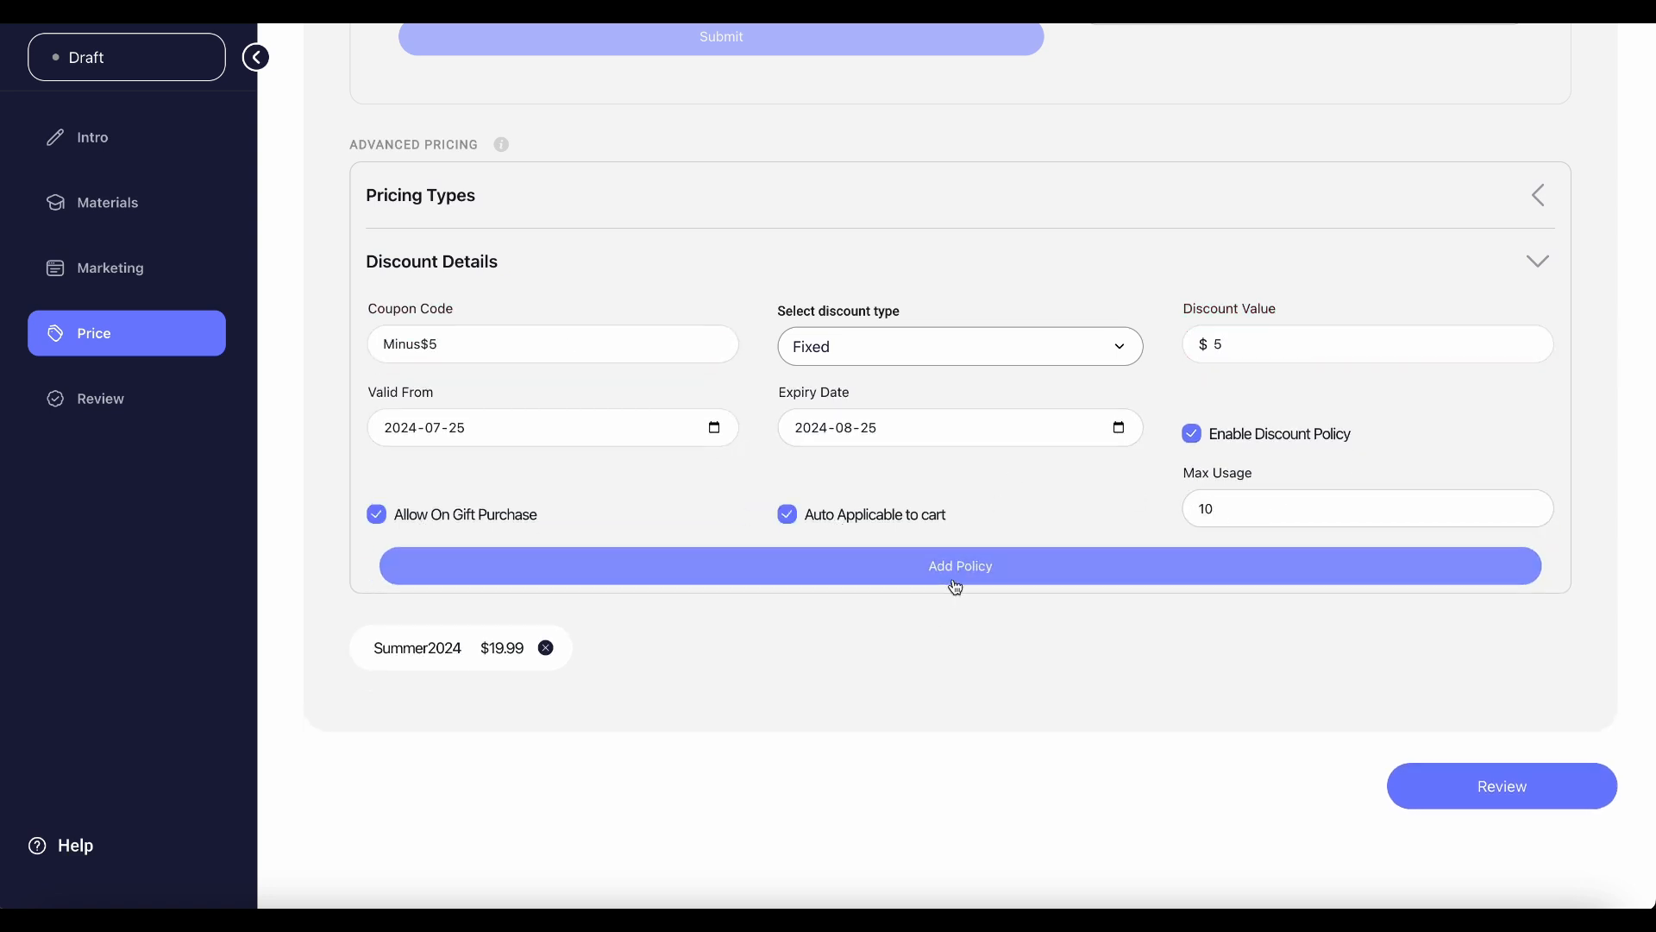
click(954, 577)
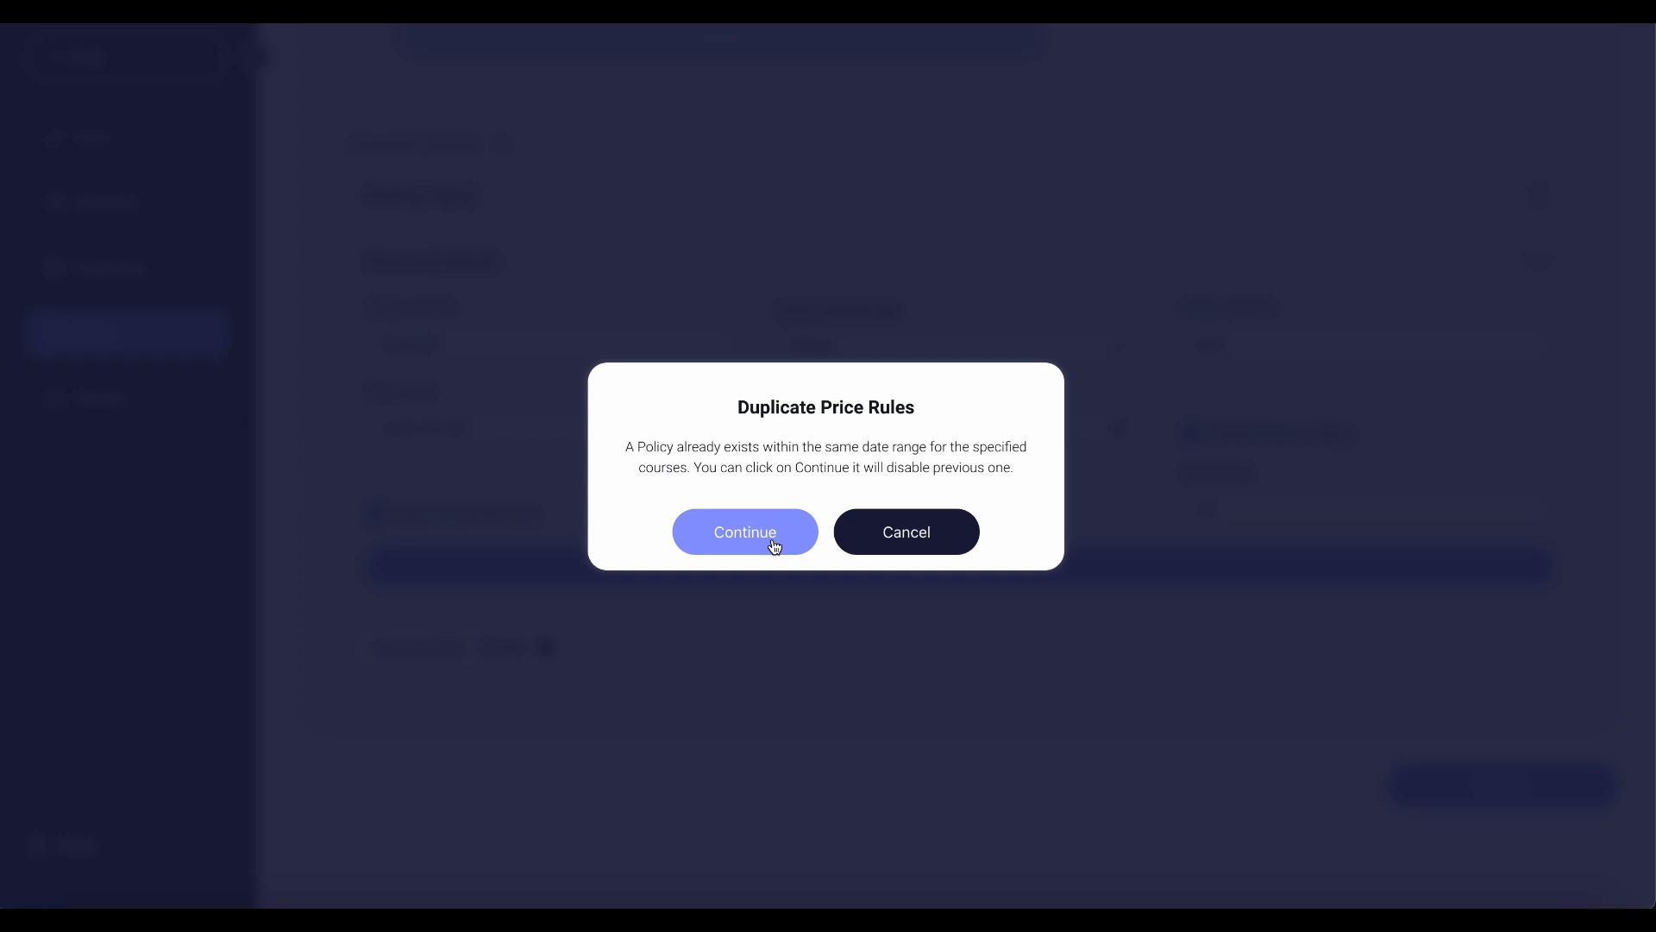
click(773, 541)
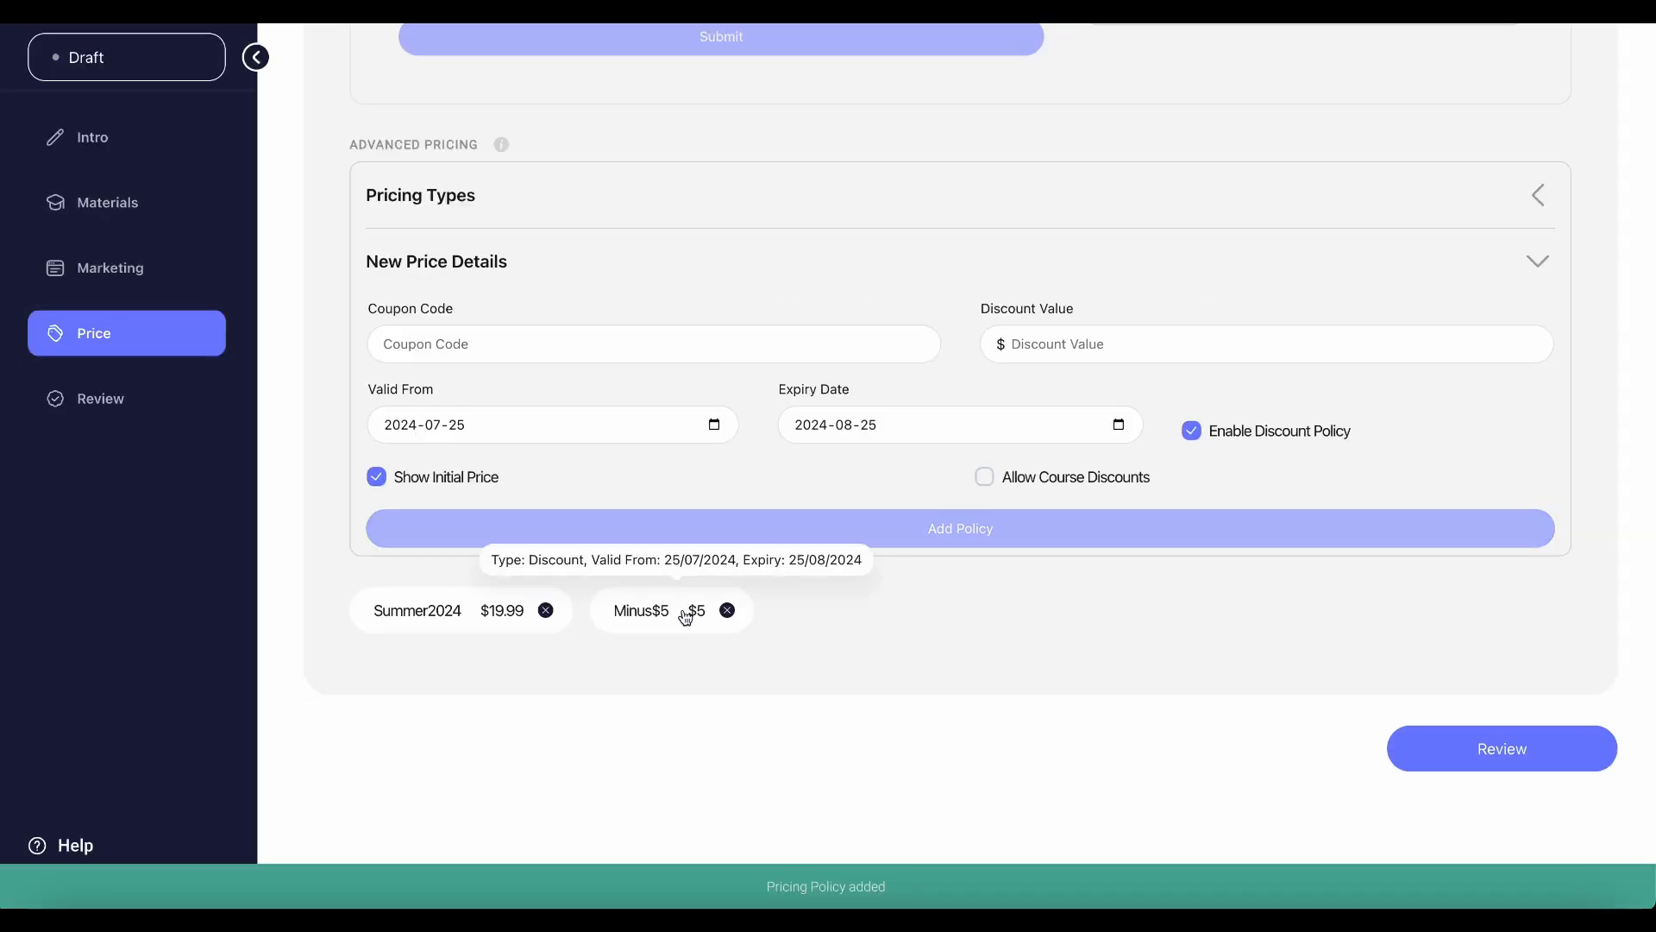
Delete the Minus$5 discount policy.
click(729, 612)
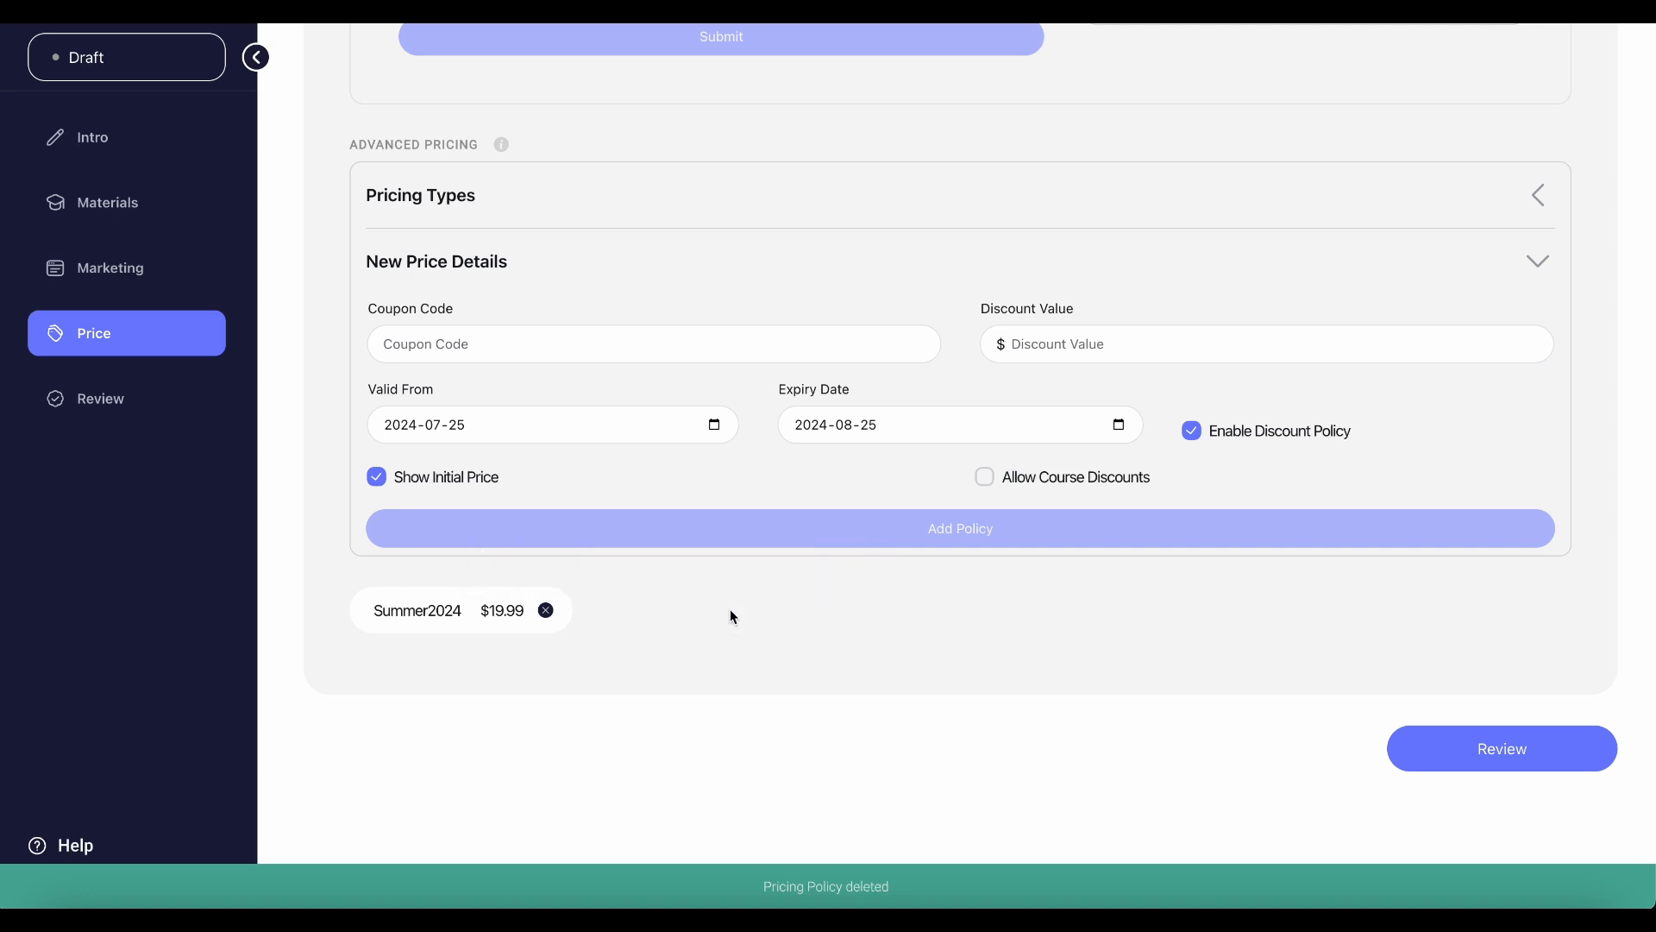
Proceed to the course review and check the completion status of each section.
click(1539, 756)
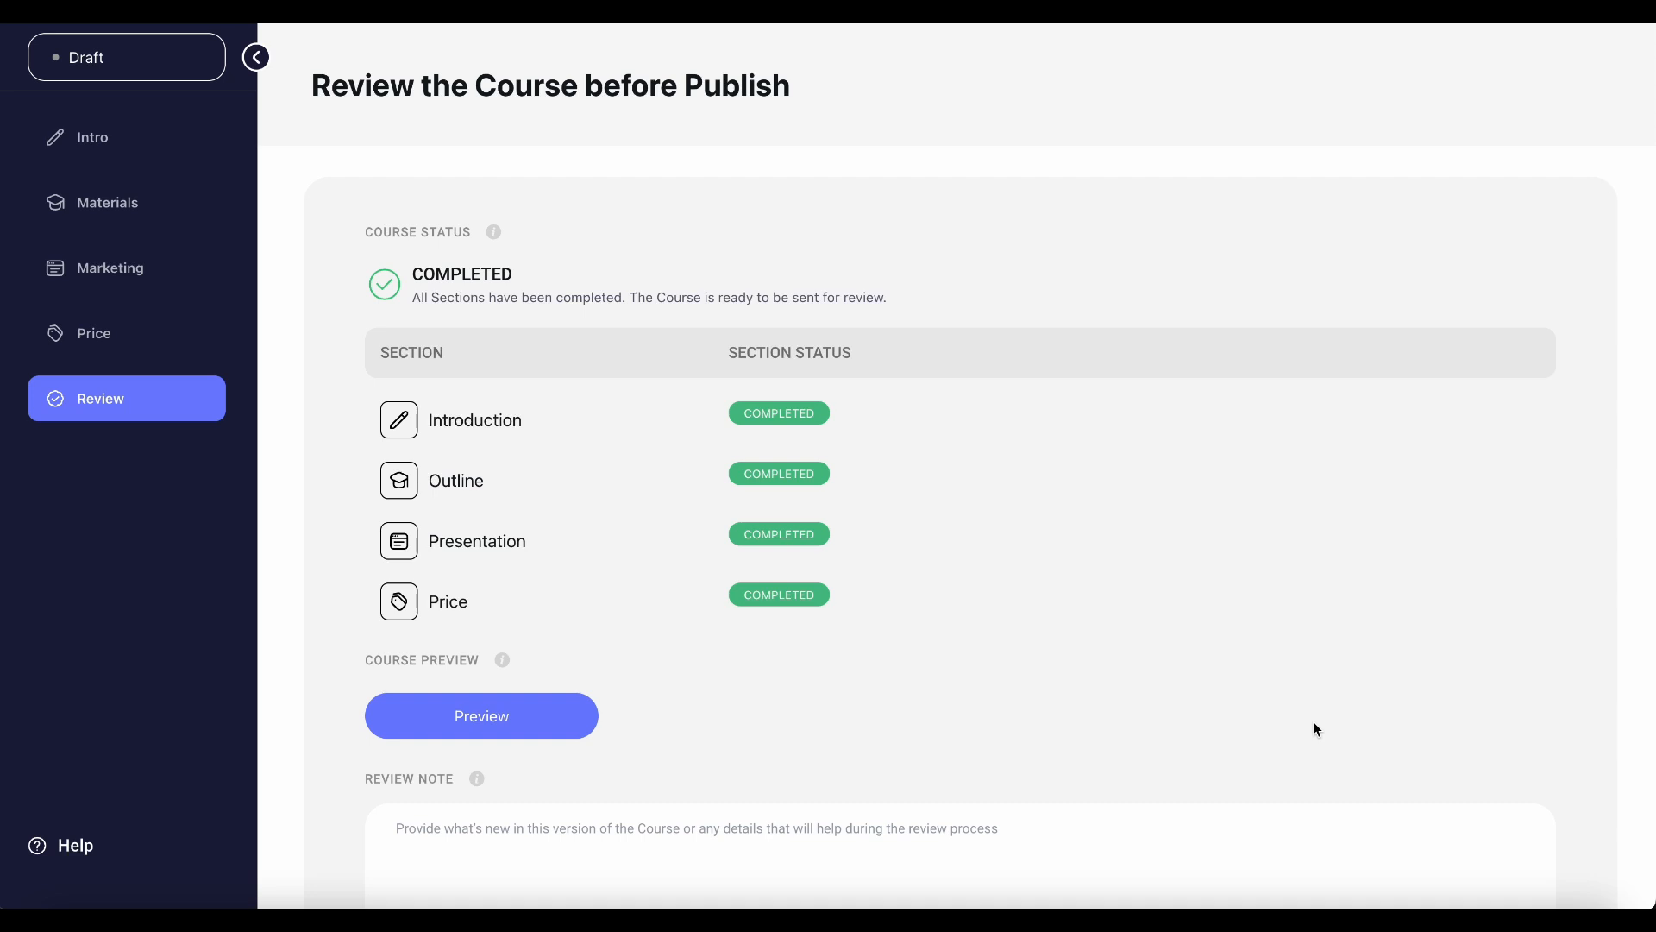
scroll(1315, 729, down, 3)
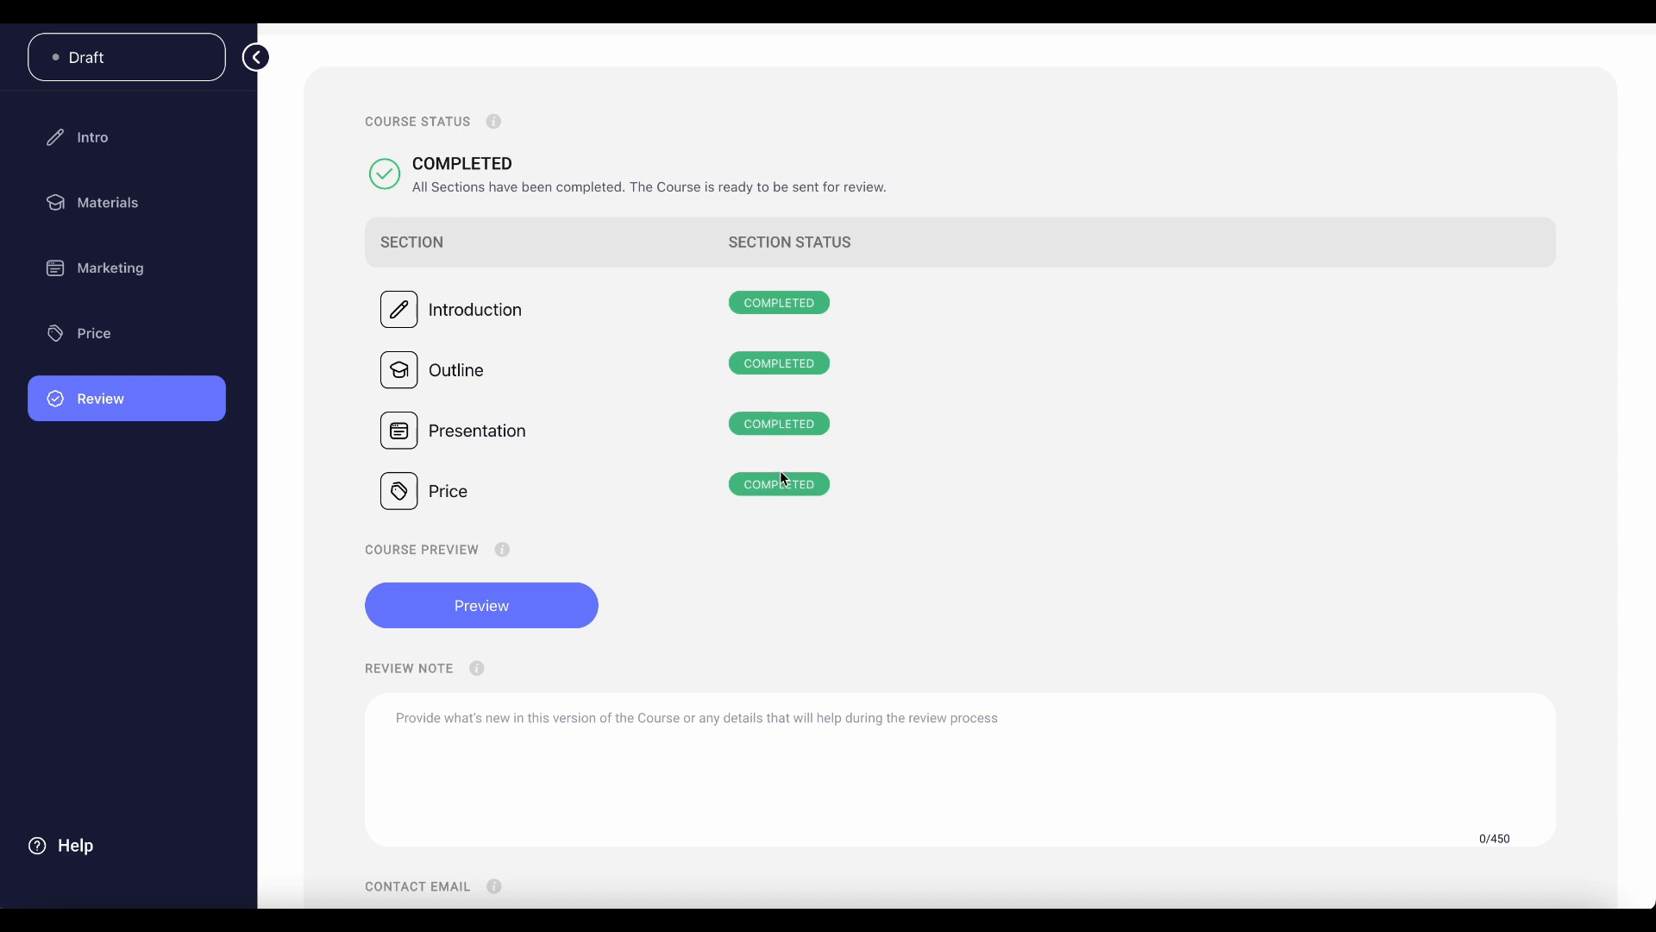
scroll(780, 487, down, 2)
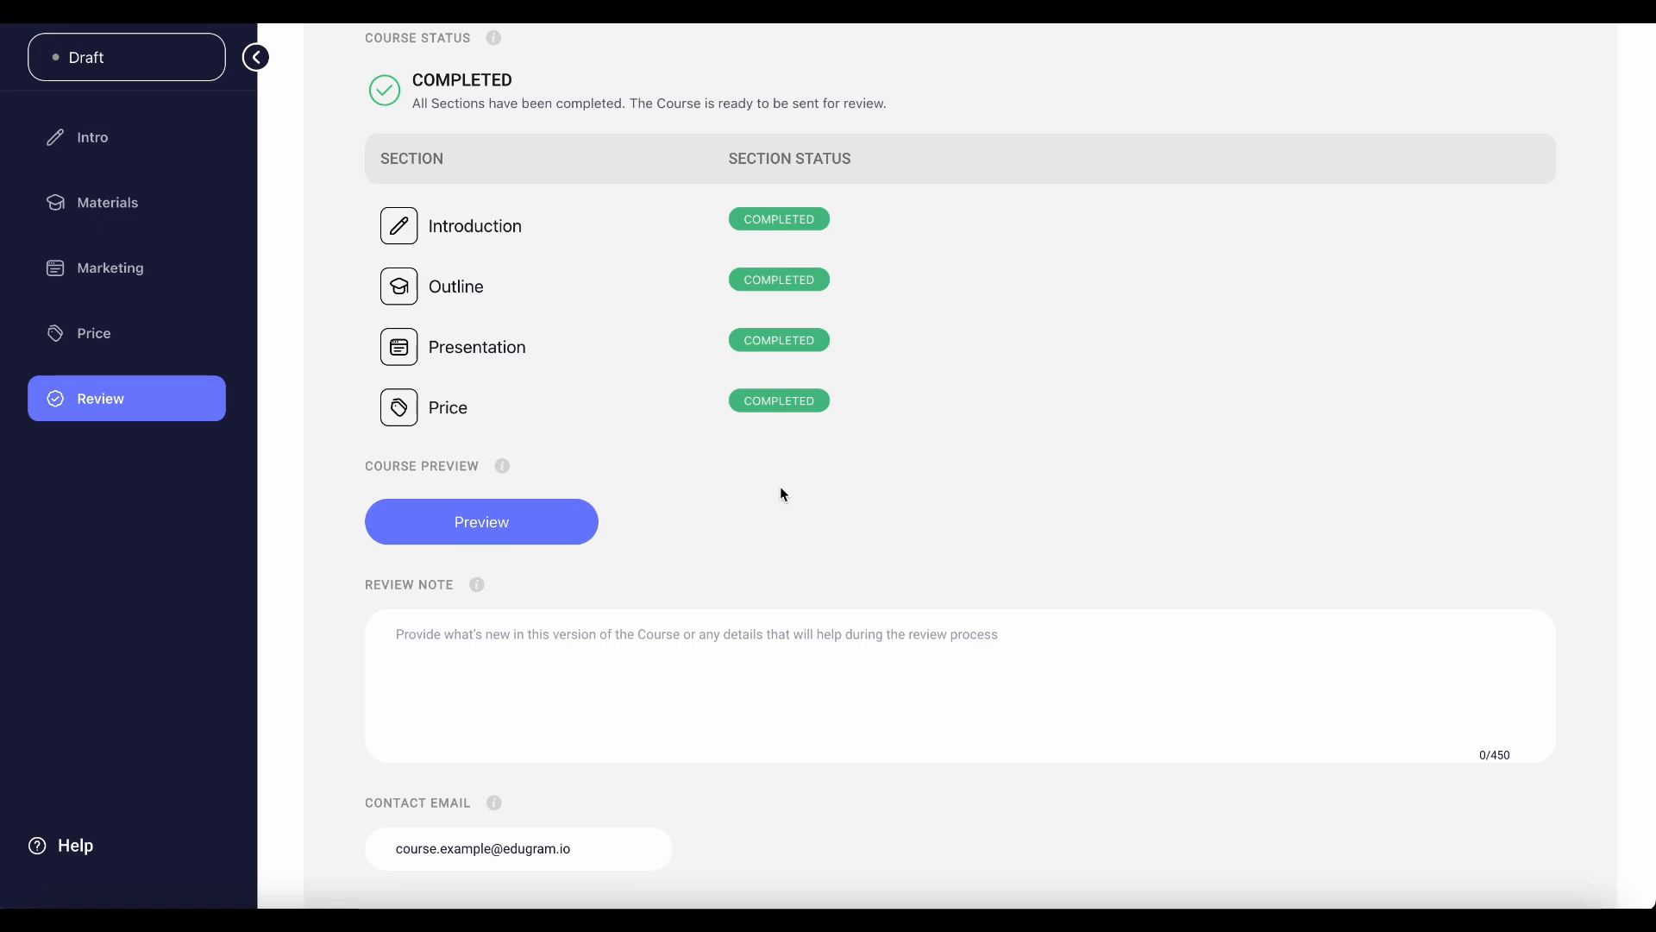
Preview the course page, look through its description, materials and author details, and exit the preview.
click(506, 538)
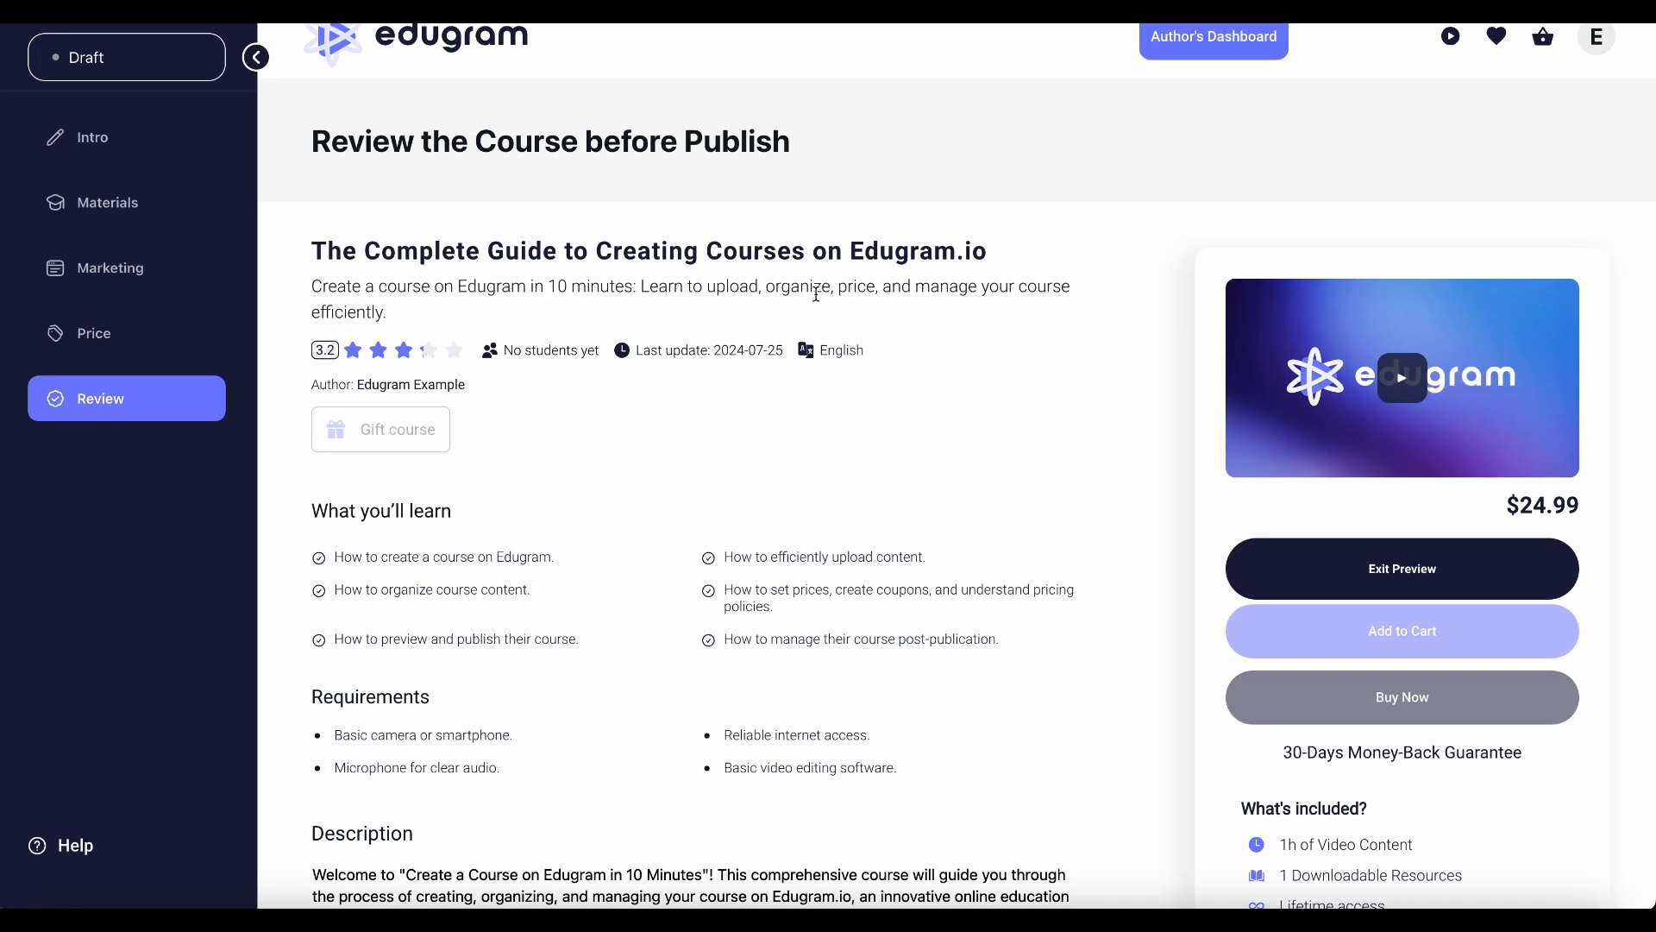
scroll(816, 294, down, 8)
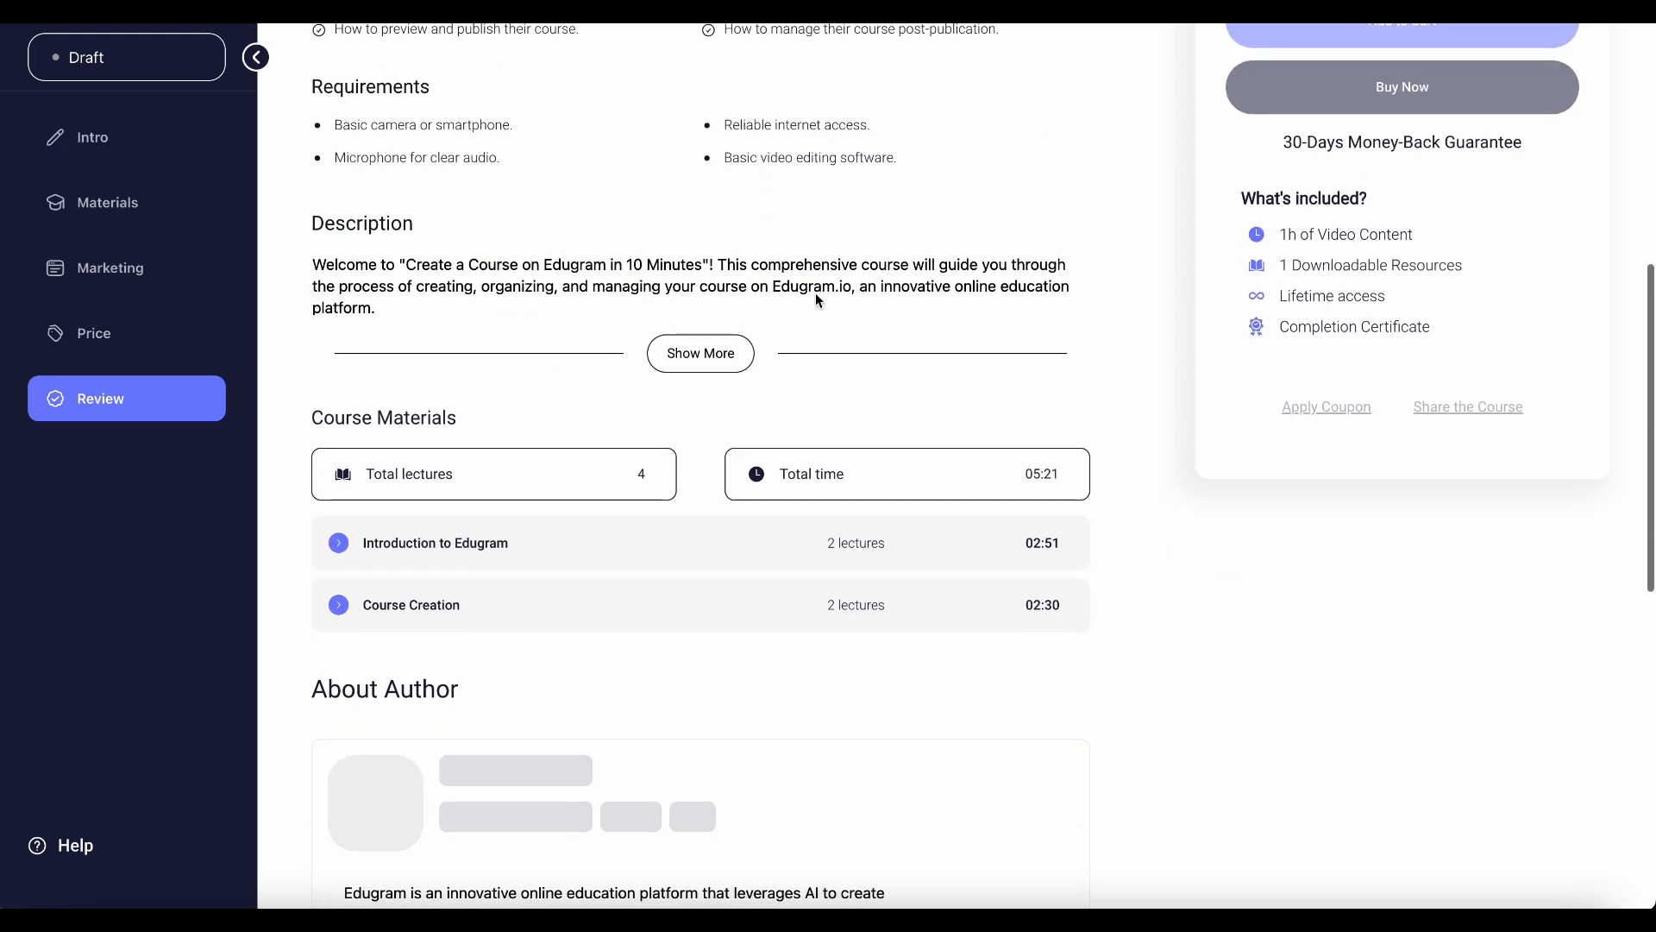
click(732, 426)
click(732, 426)
click(733, 483)
click(736, 490)
scroll(736, 490, down, 6)
click(1227, 623)
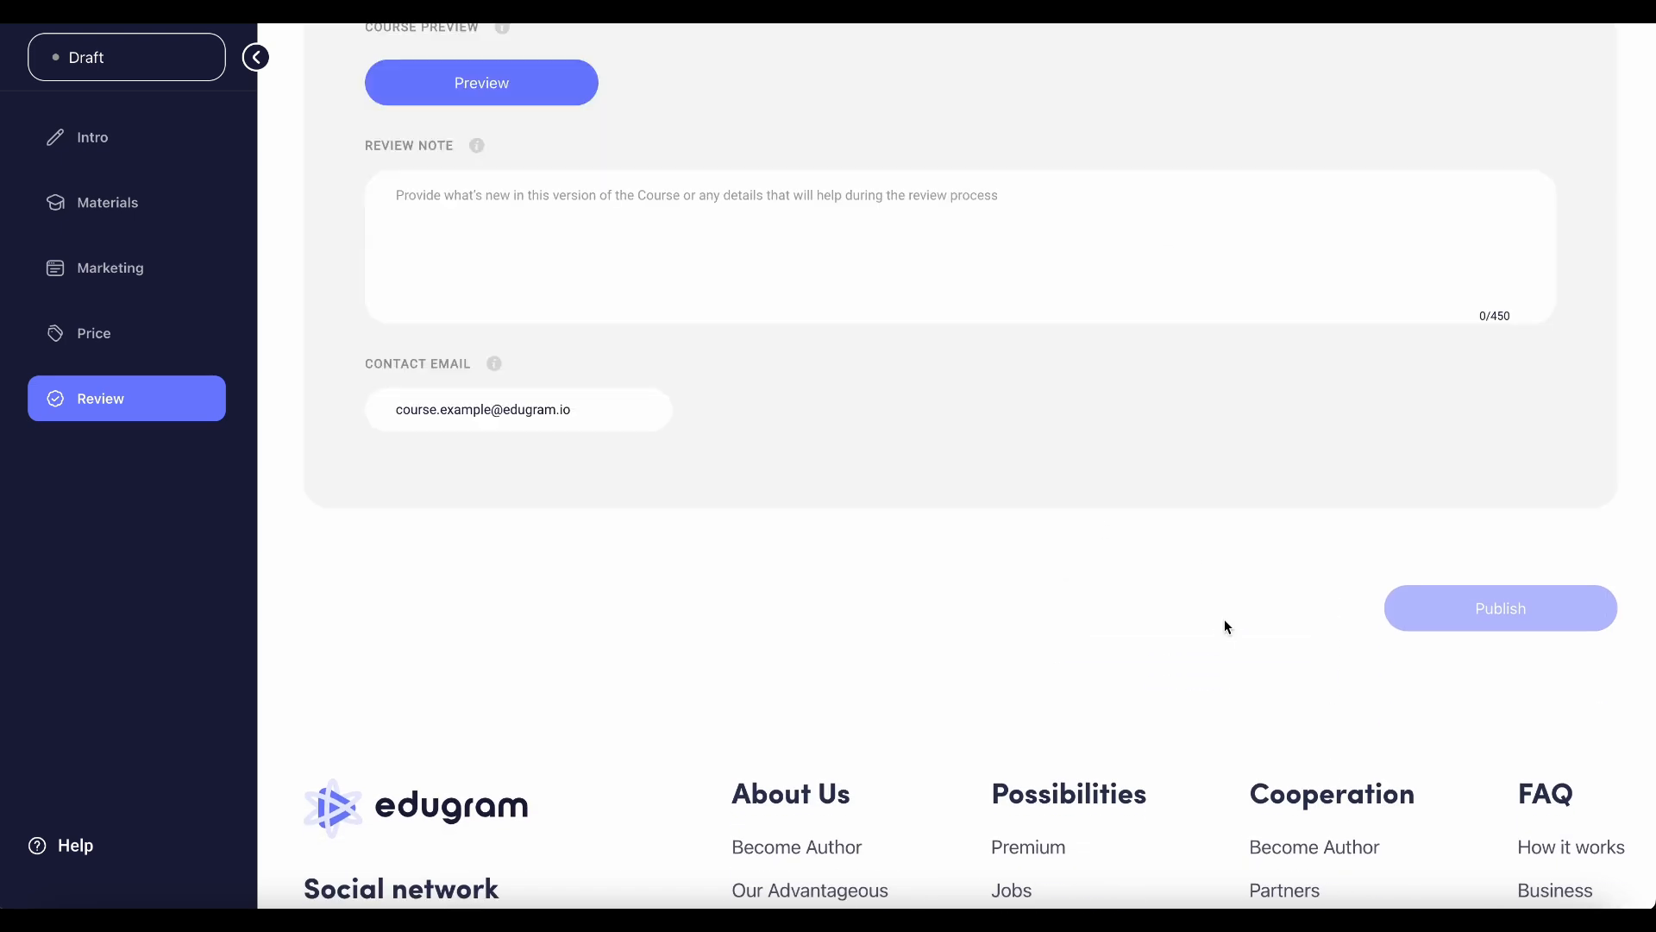
Fill in the review note with "This is my first course version, please let me know if anything looks off. Thanks for your time!".
scroll(1228, 625, up, 5)
click(1228, 625)
text(This is my first course -)
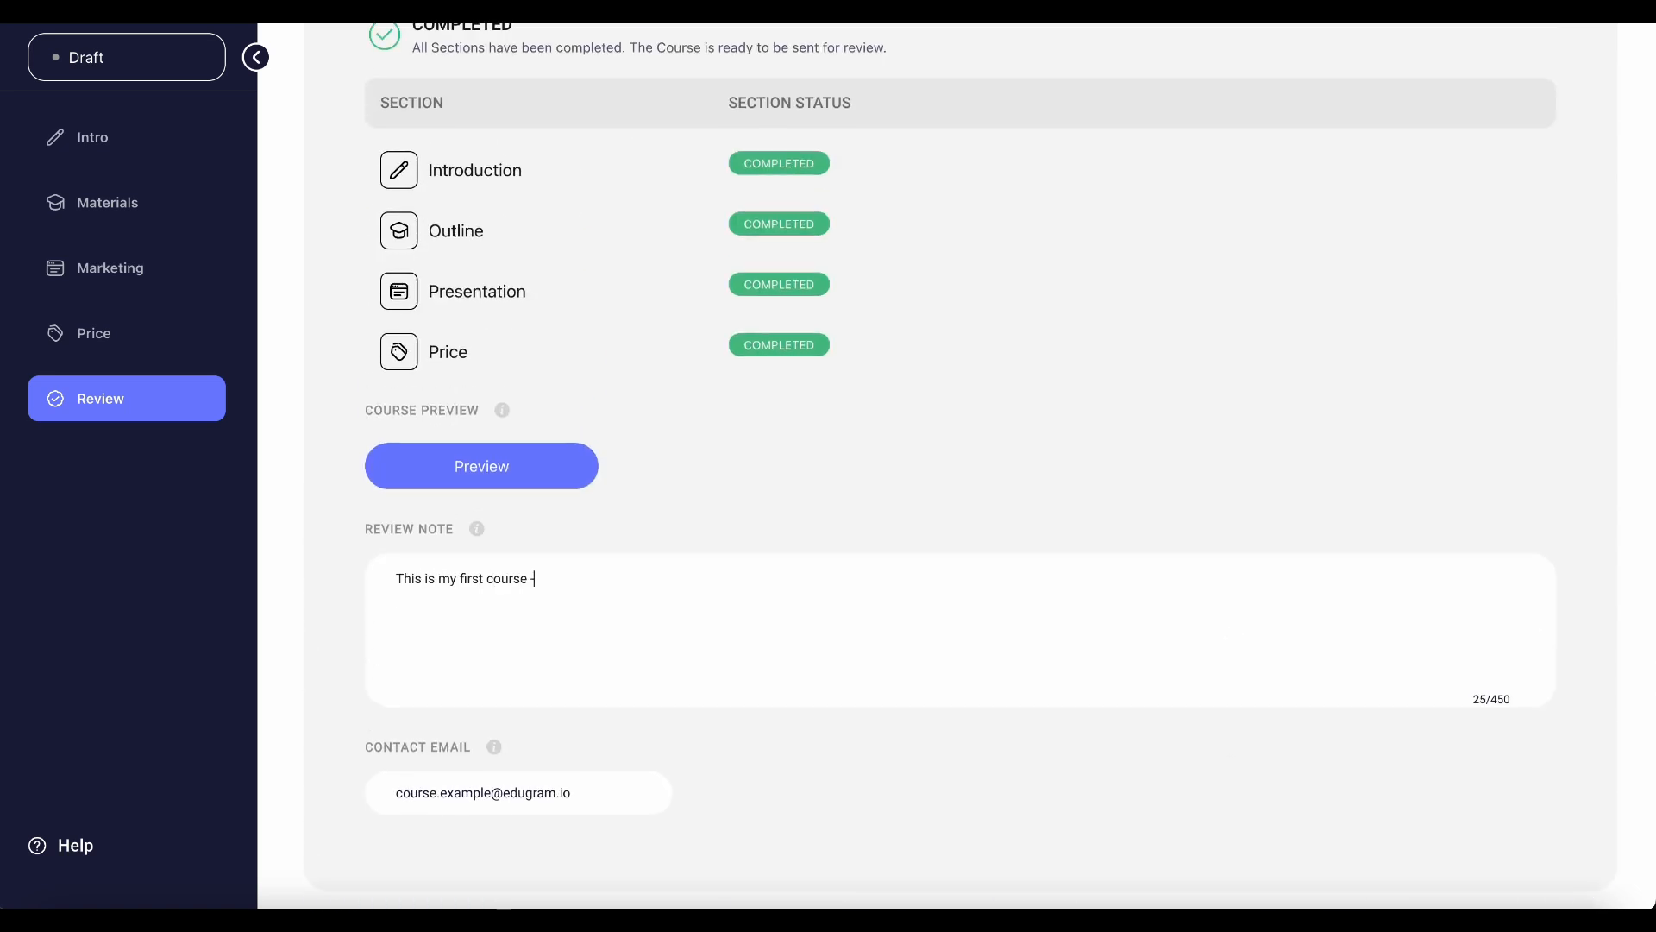
key(BackSpace)
text(version, please let me know if anything l)
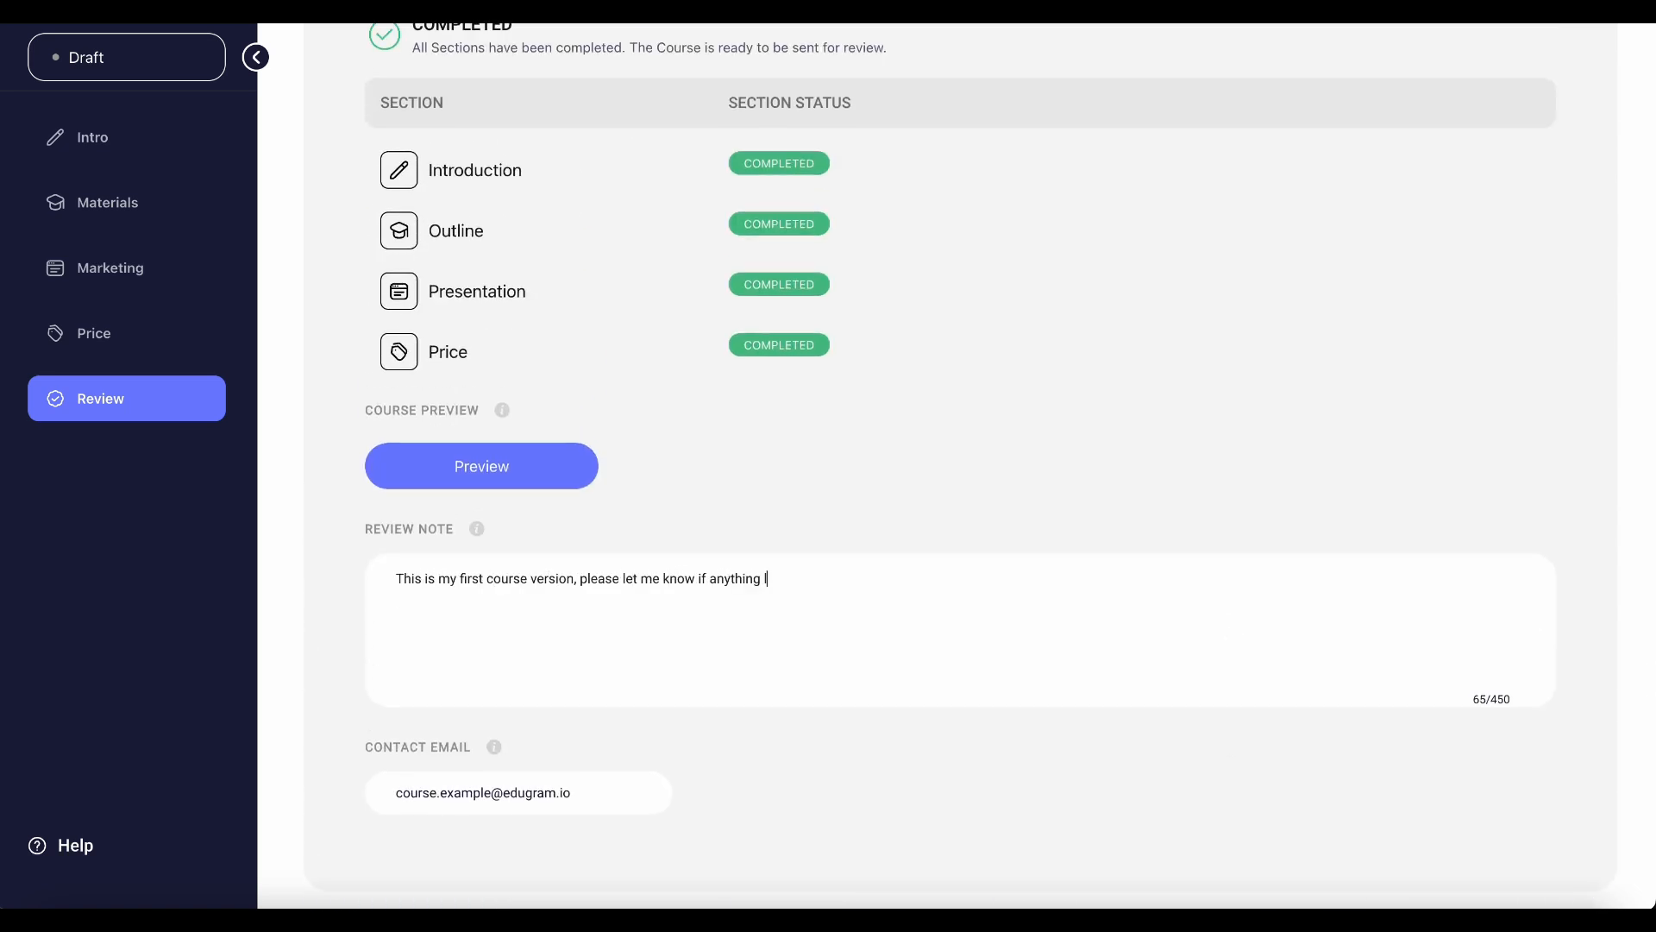
text(ooks off. Thanks for your time!)
Submit the course for publishing, reading through the Terms & Conditions to the end and accepting them.
scroll(1512, 787, down, 3)
click(1501, 790)
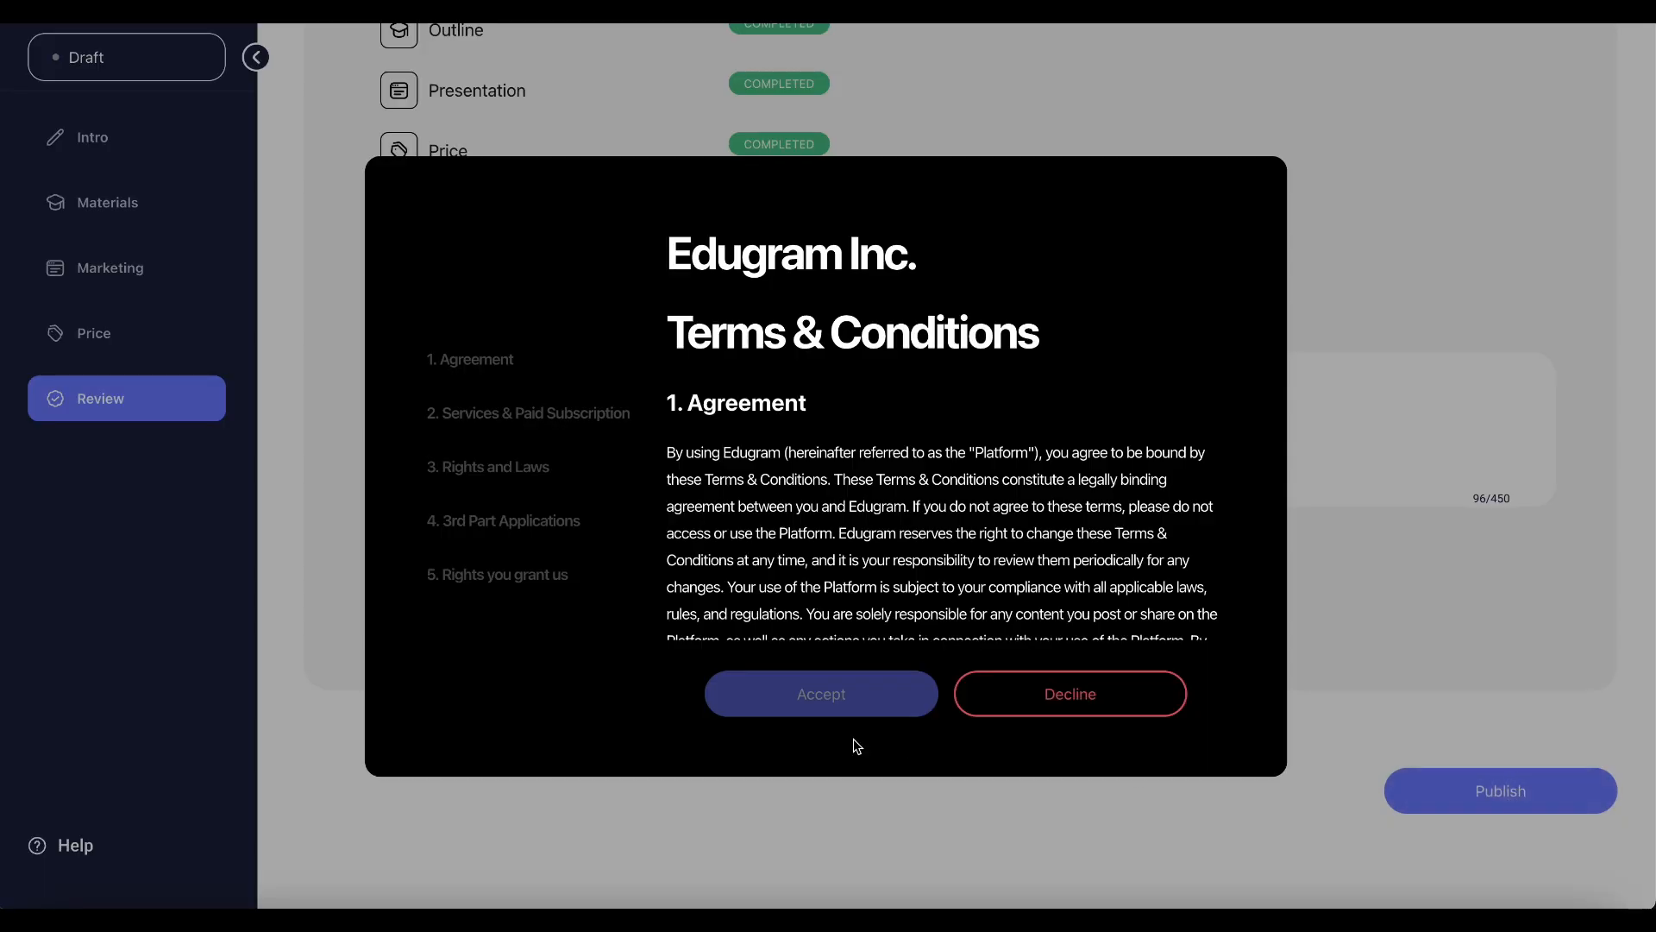
scroll(838, 549, down, 10)
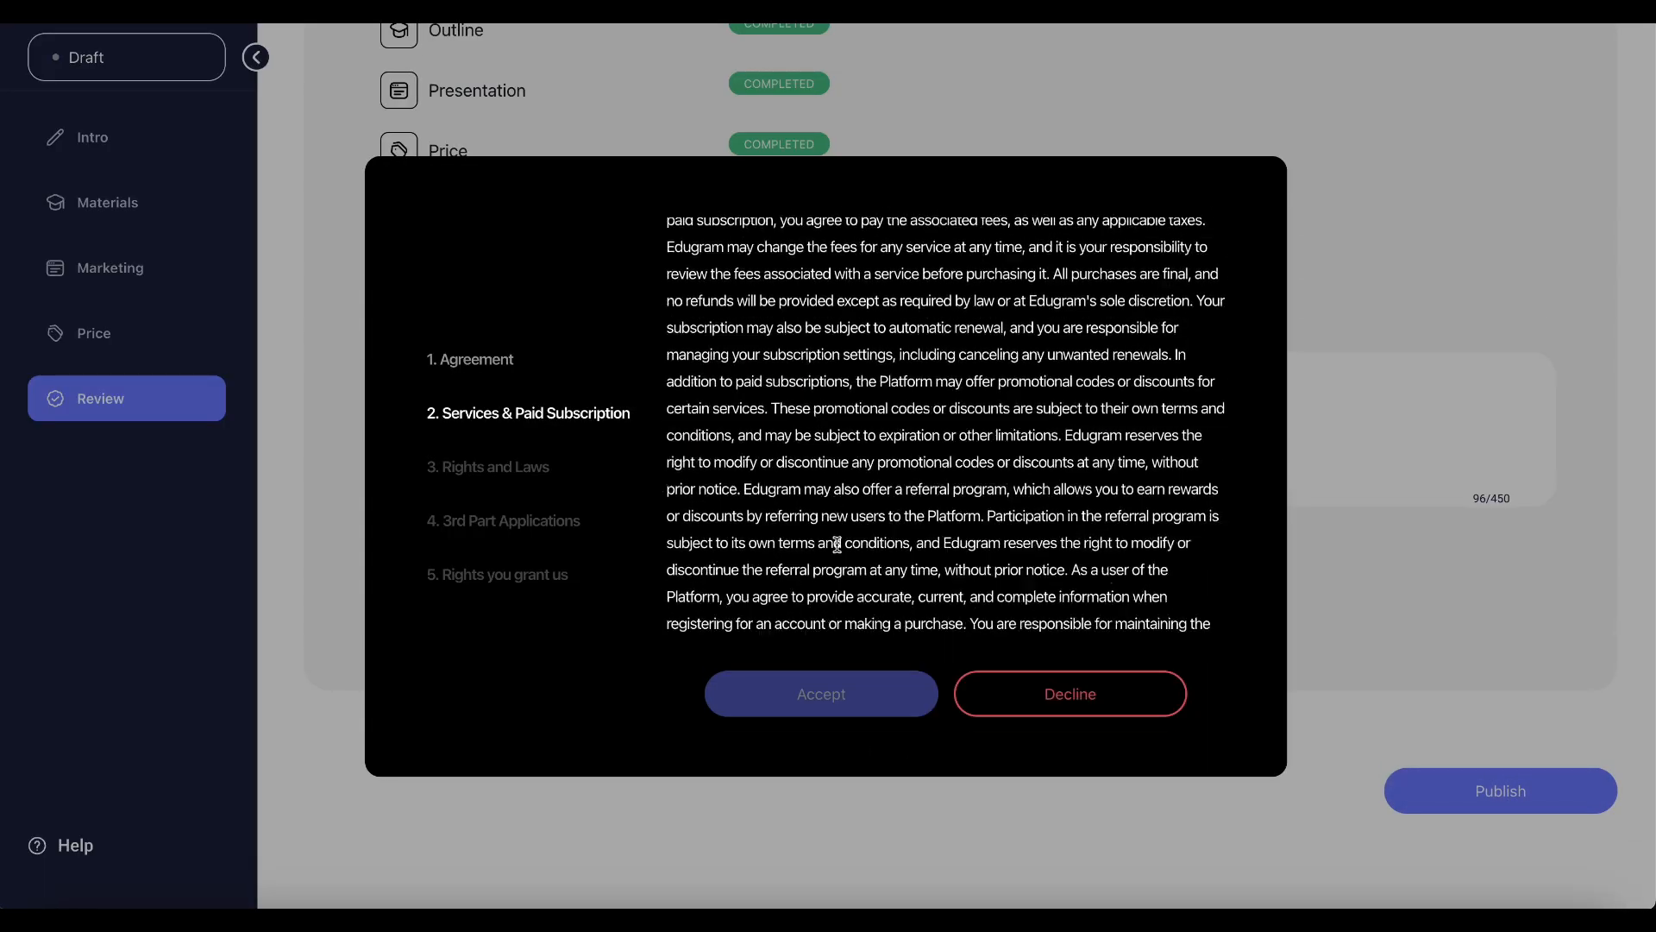
scroll(836, 545, down, 15)
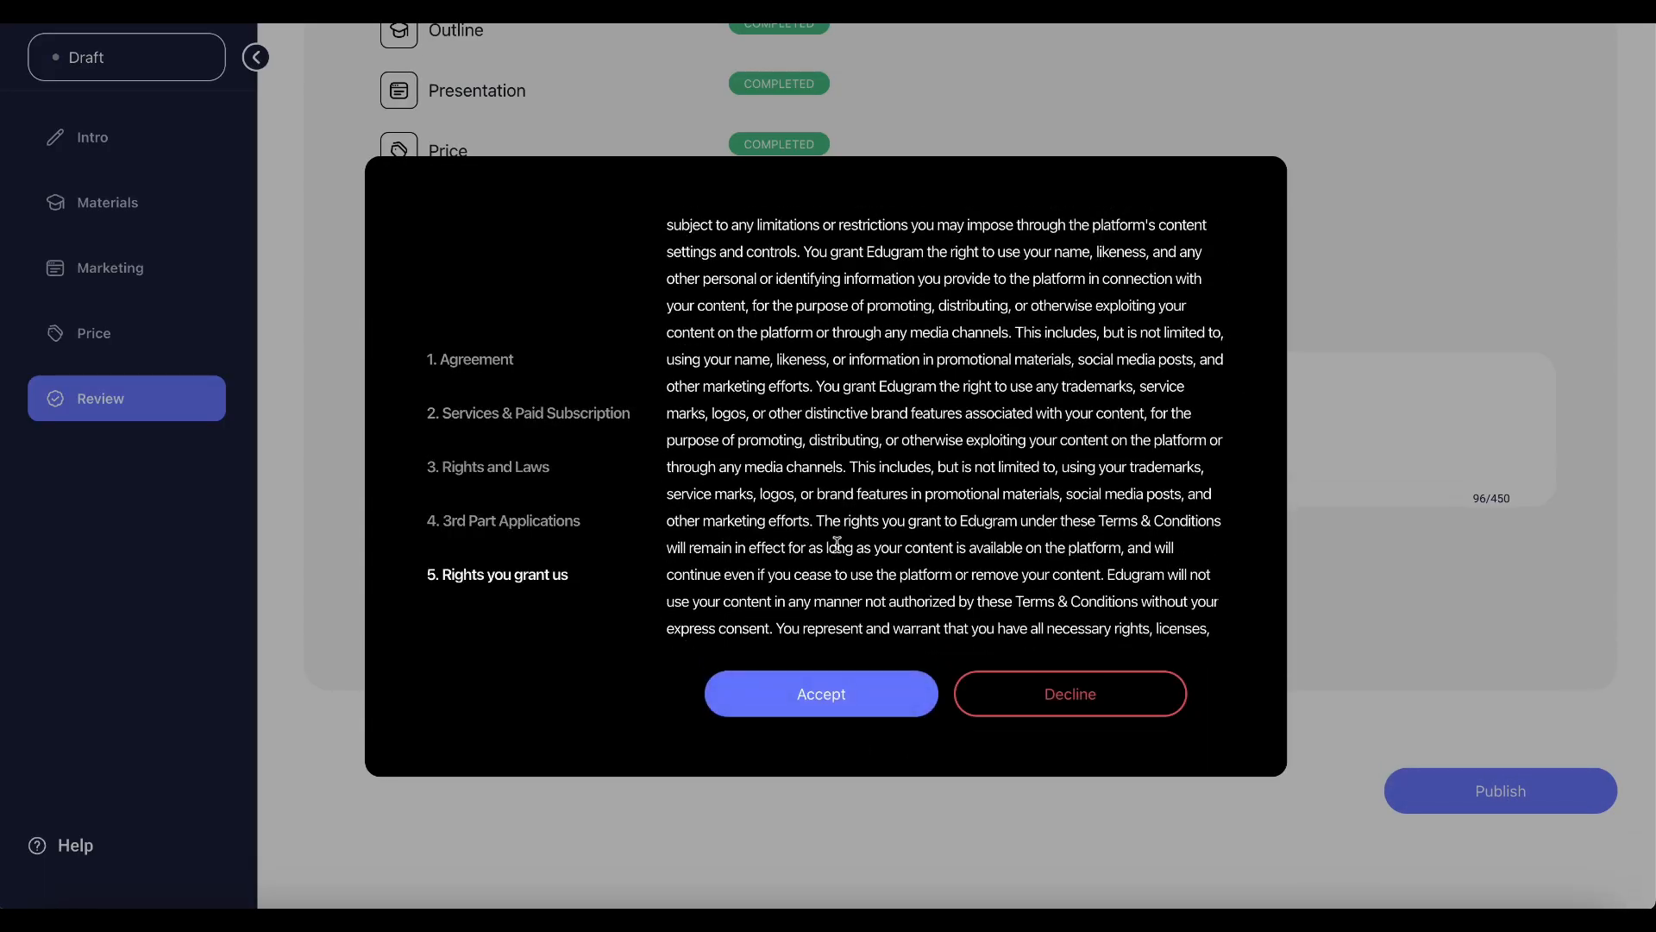
click(820, 695)
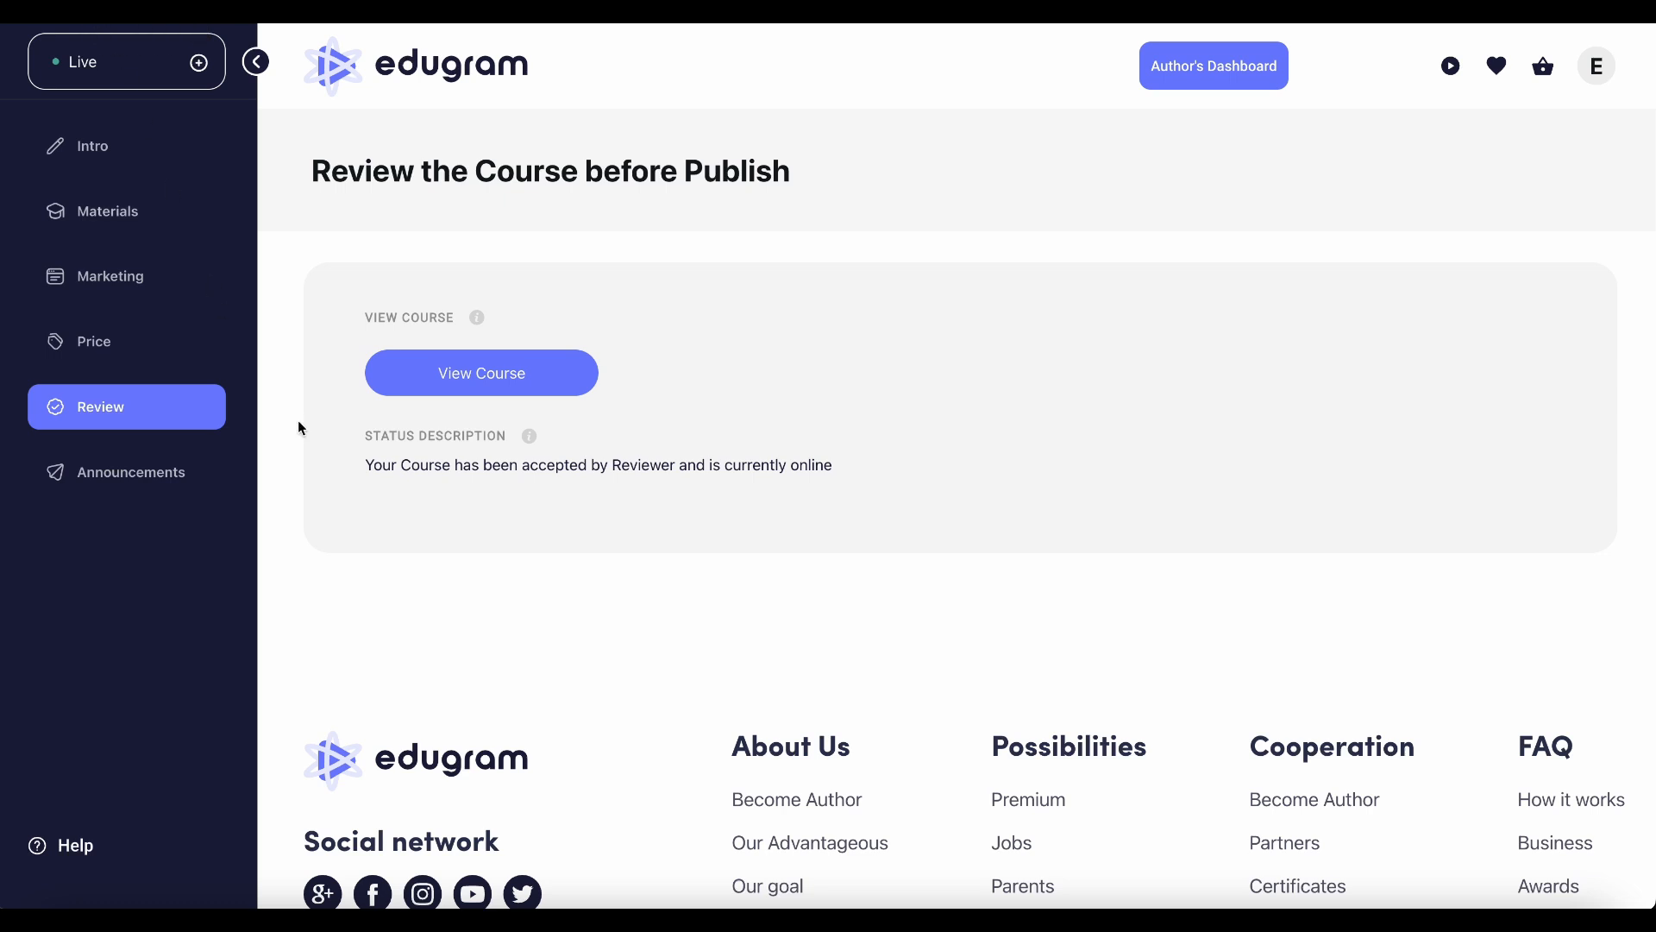
Read the status description of the published course.
drag(370, 464, 843, 466)
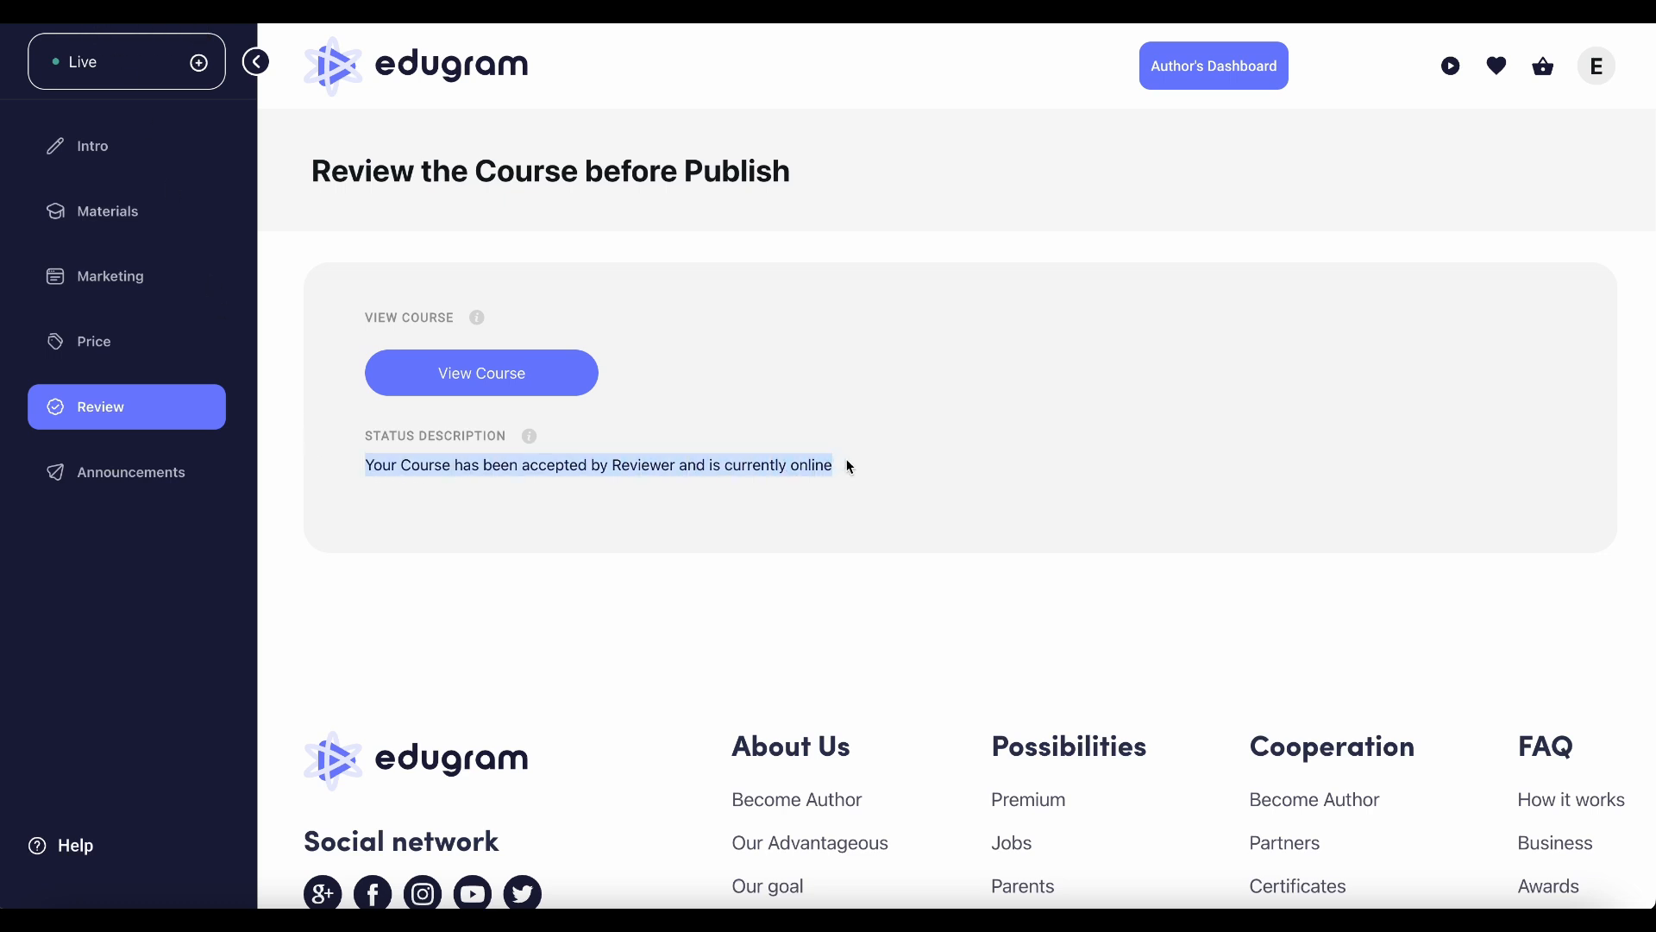
click(804, 515)
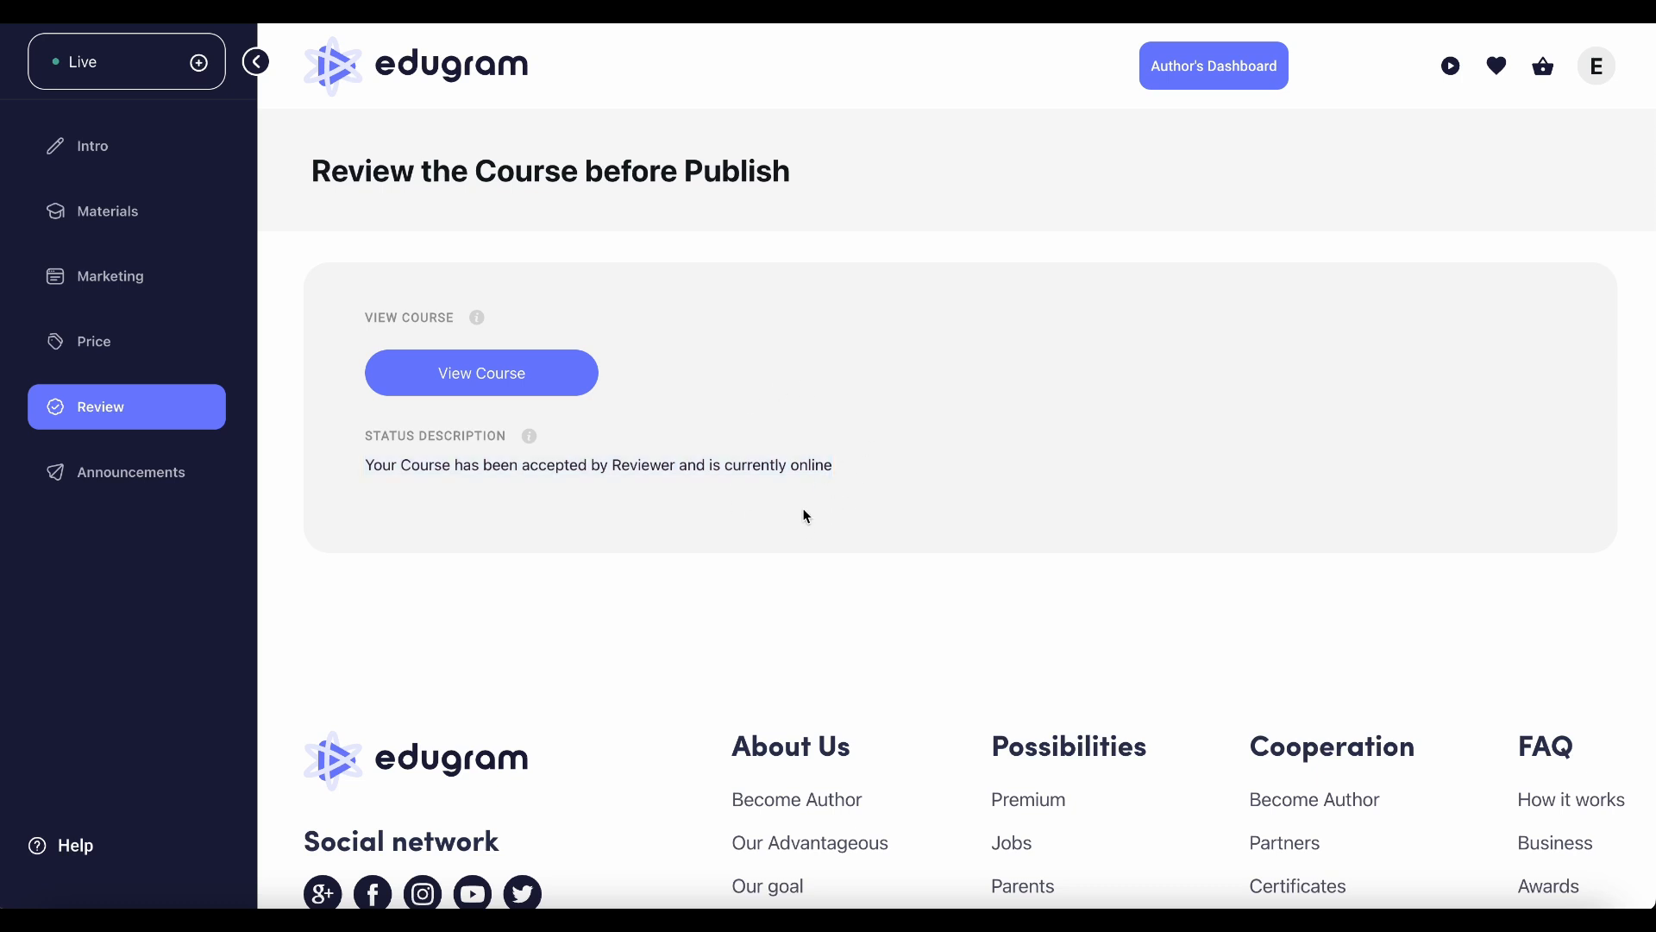
Create a new draft version of the live course and open its intro information.
click(199, 64)
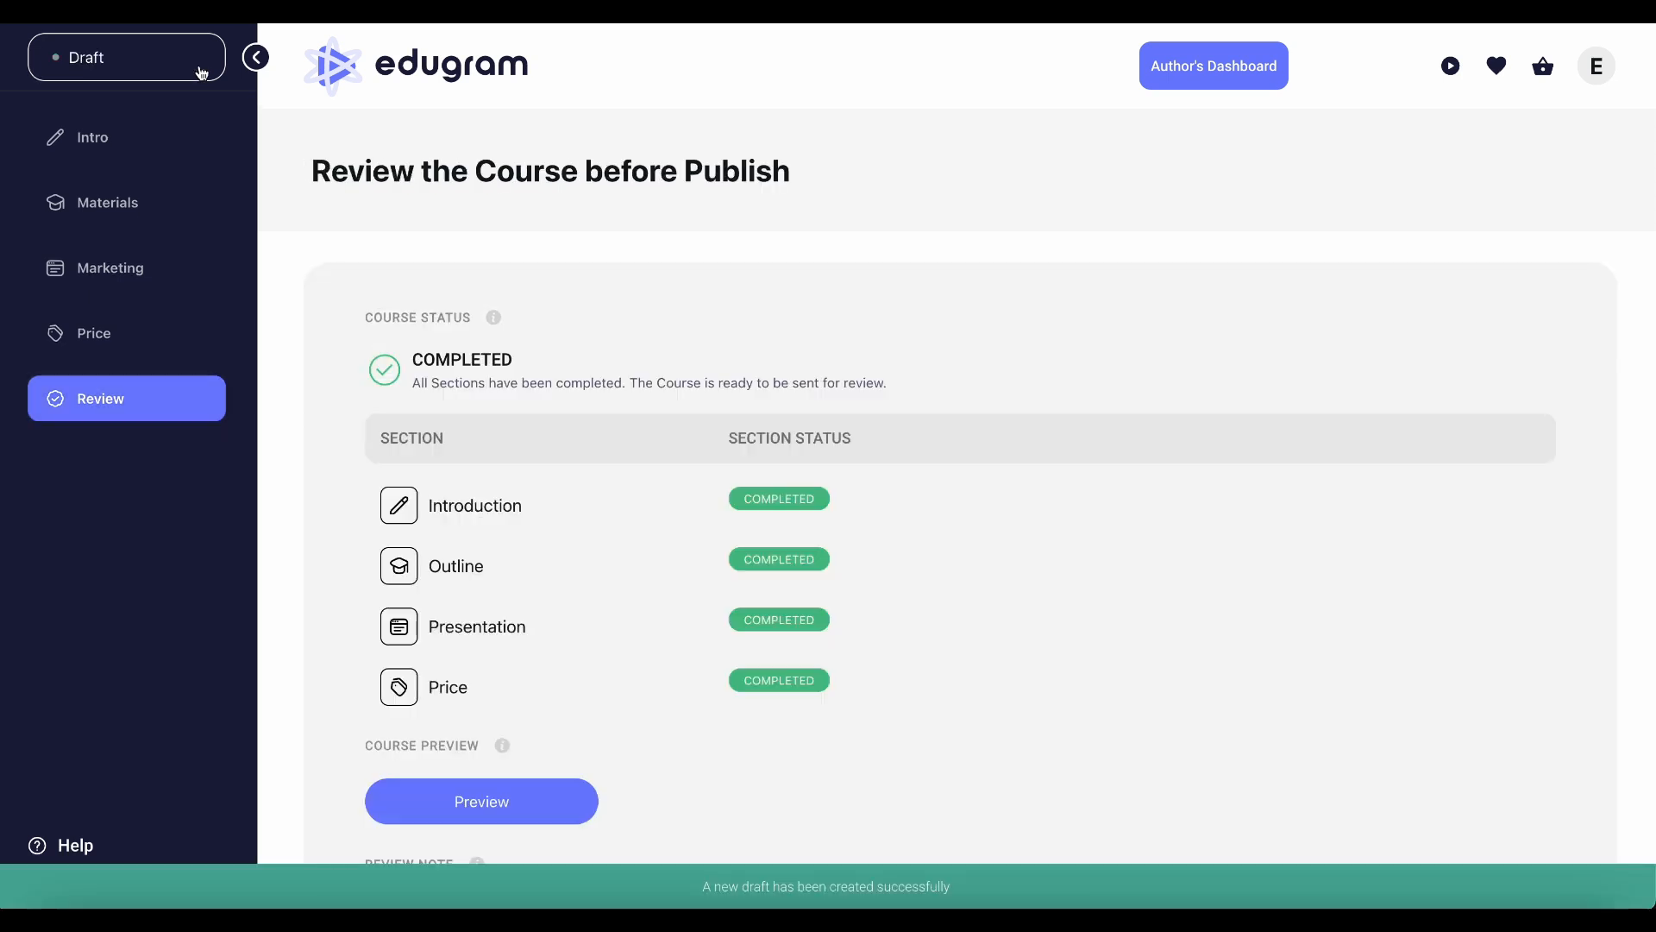
click(113, 143)
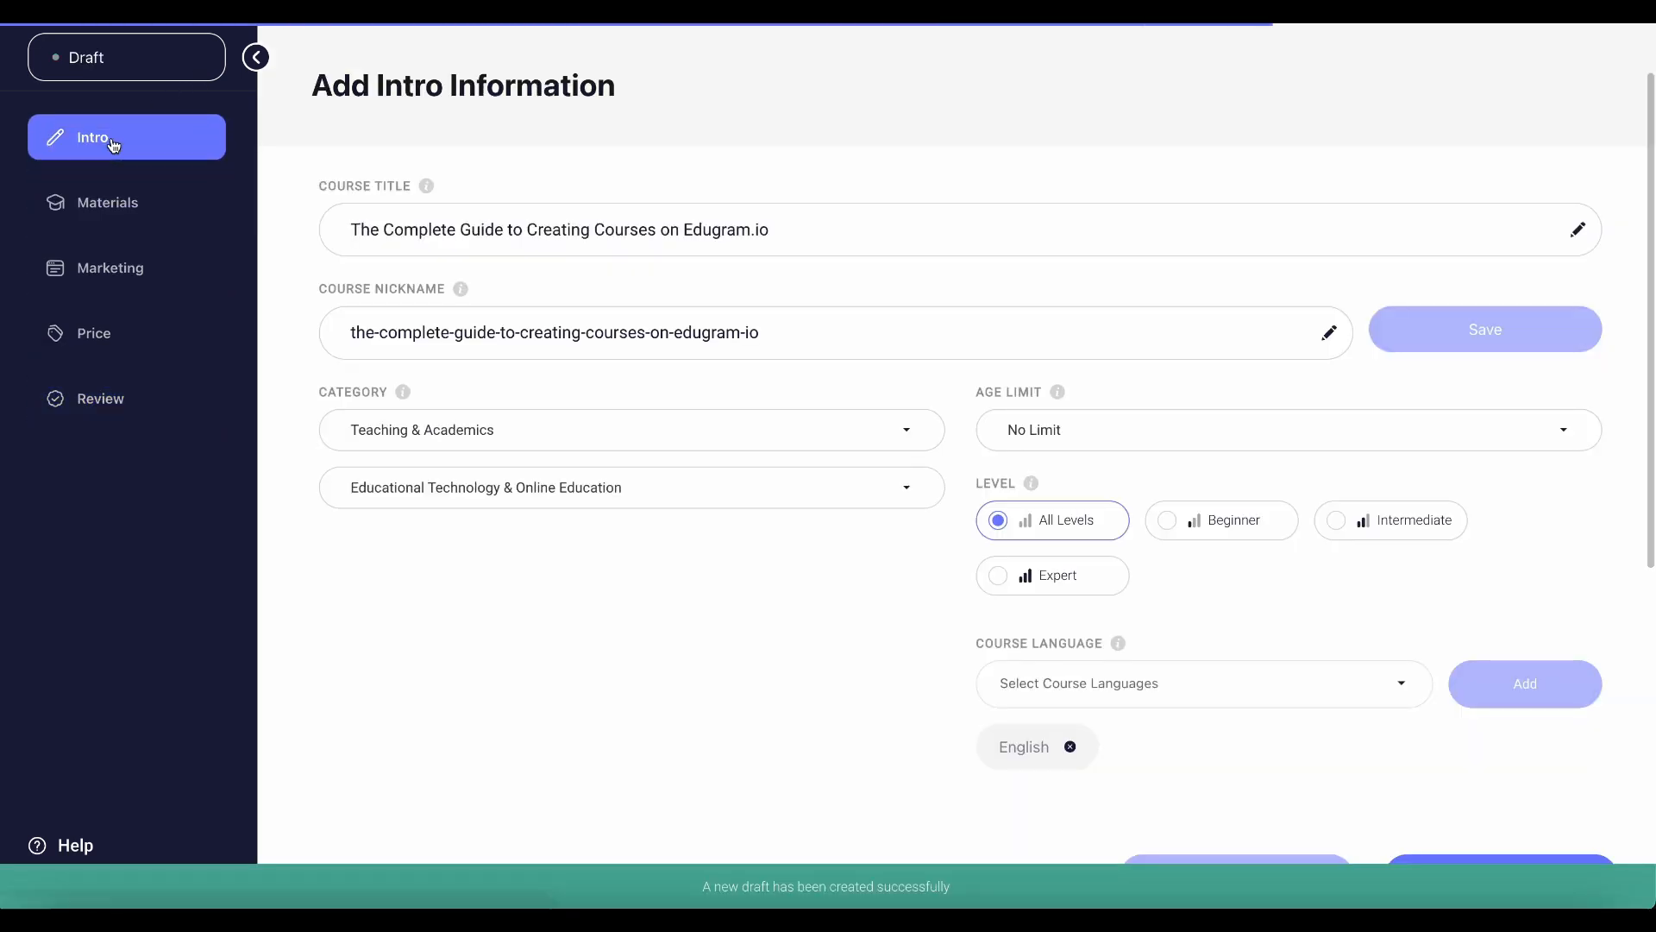
Switch from the draft to the live version of the course and back to the draft.
click(119, 60)
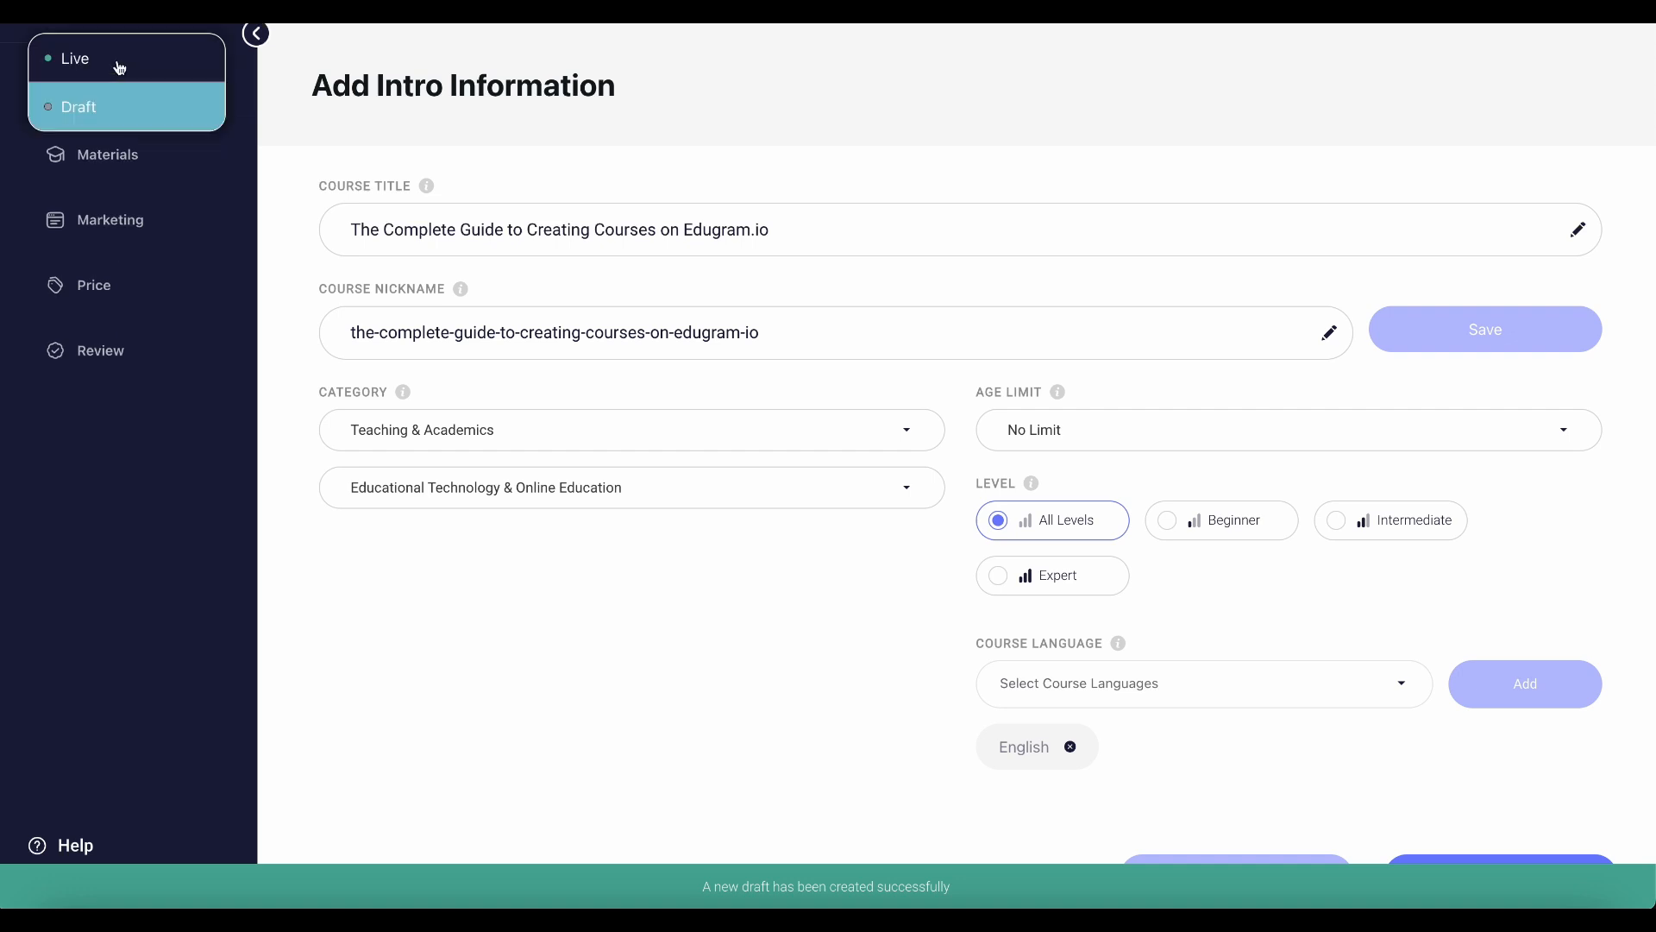
click(119, 64)
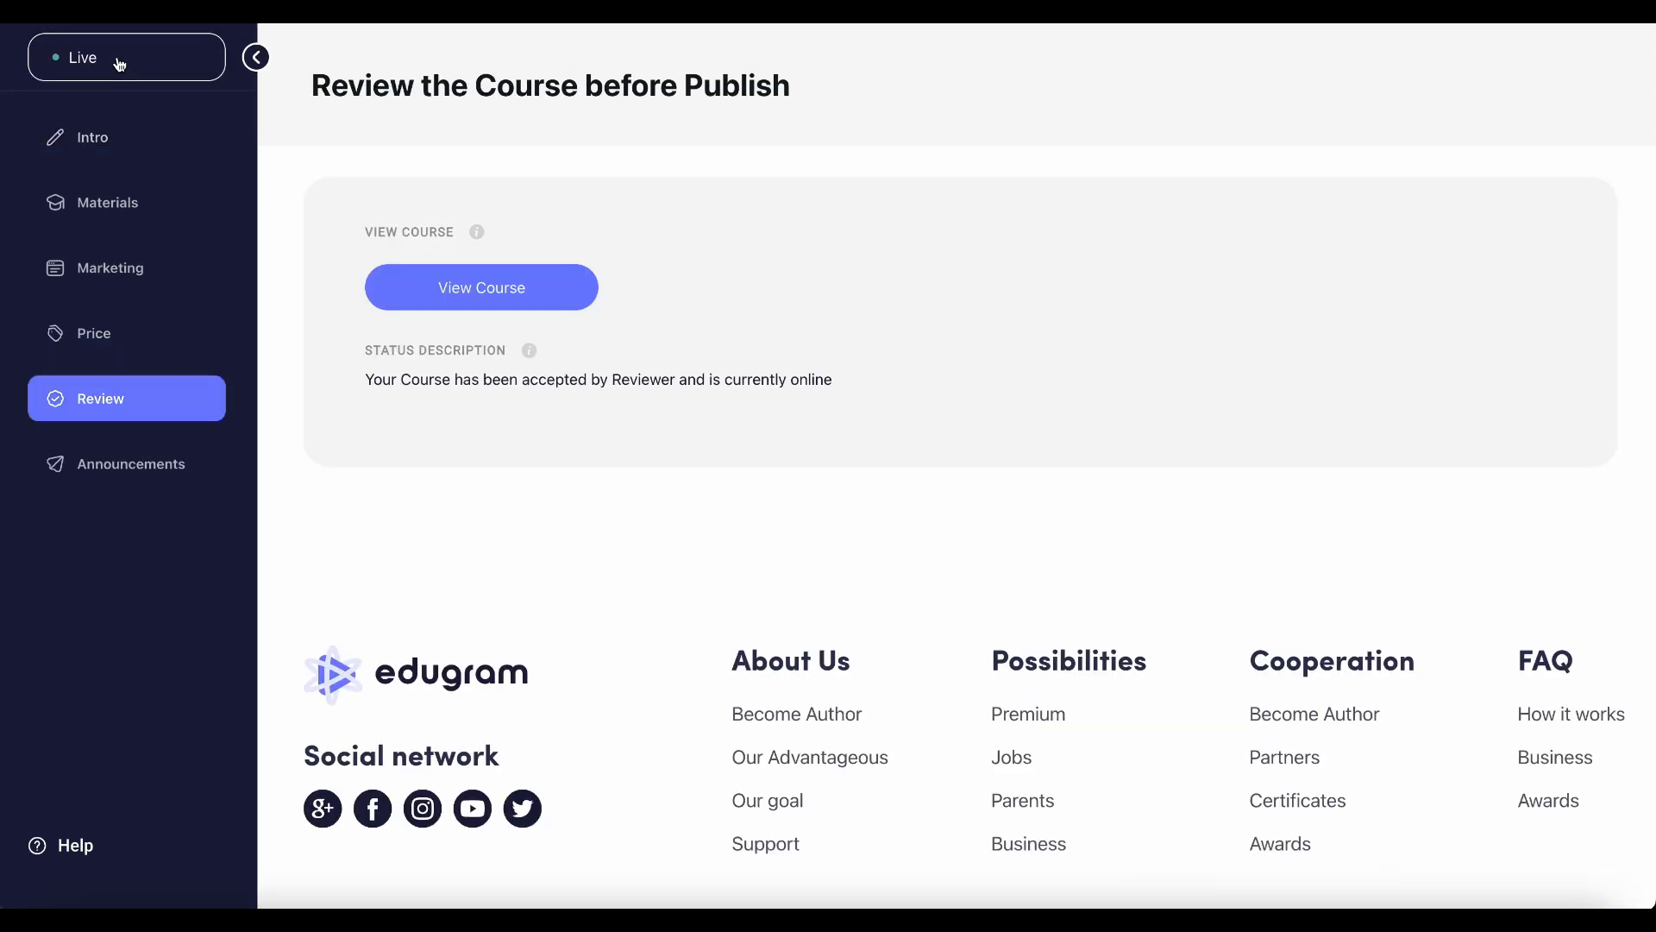
click(119, 63)
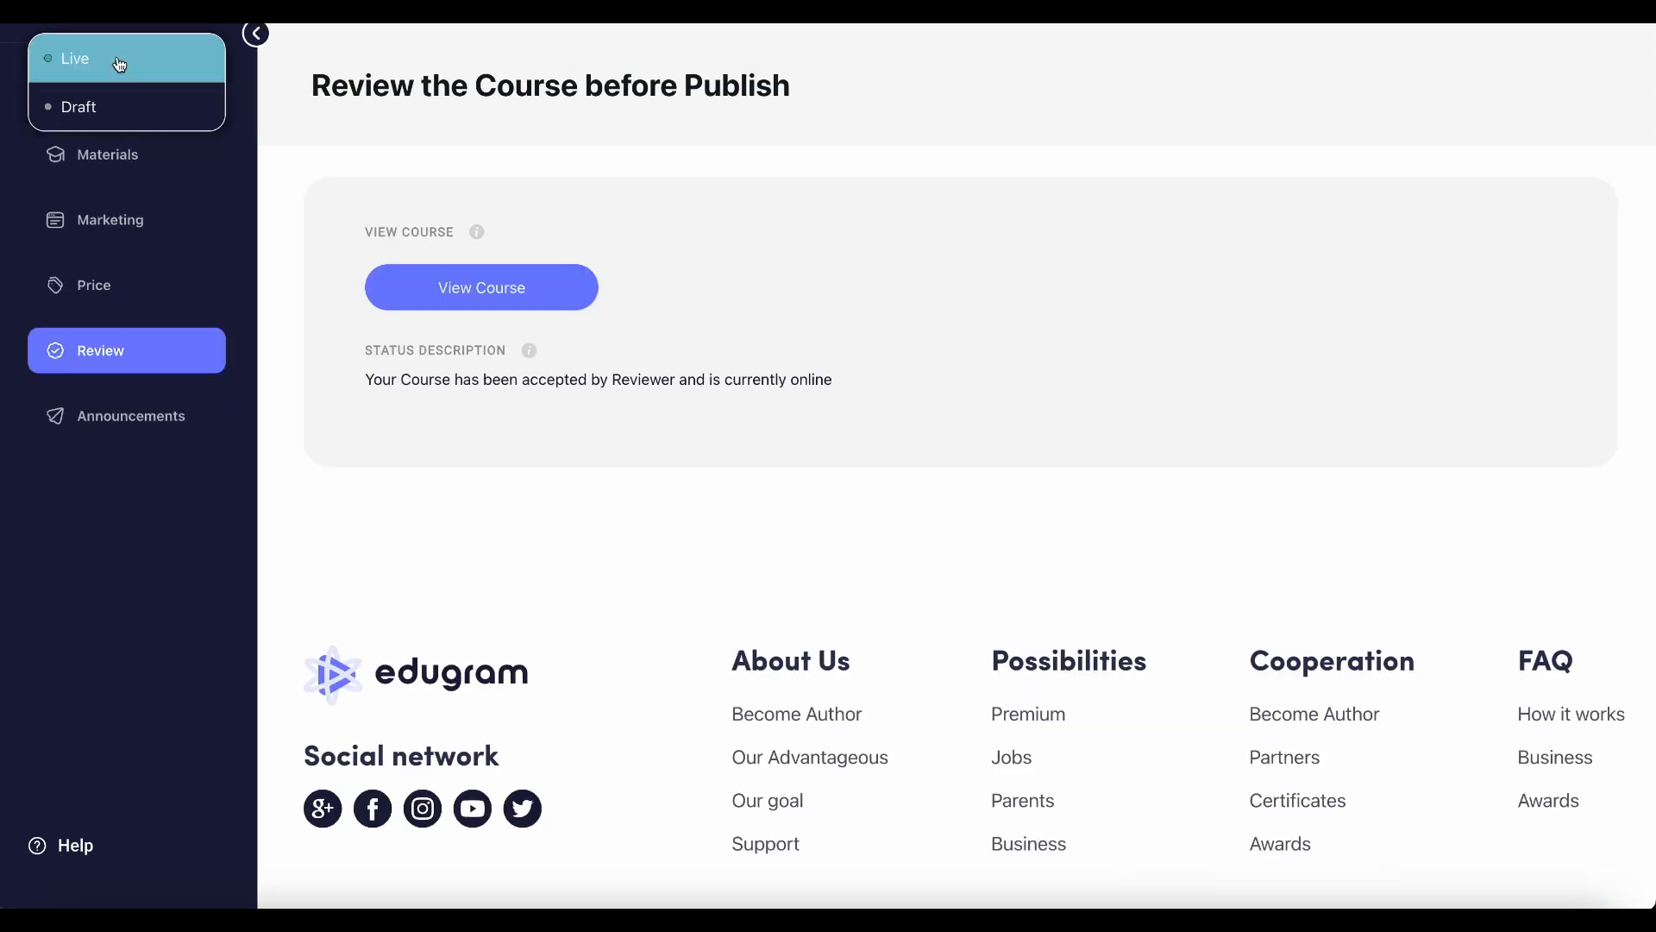
click(116, 109)
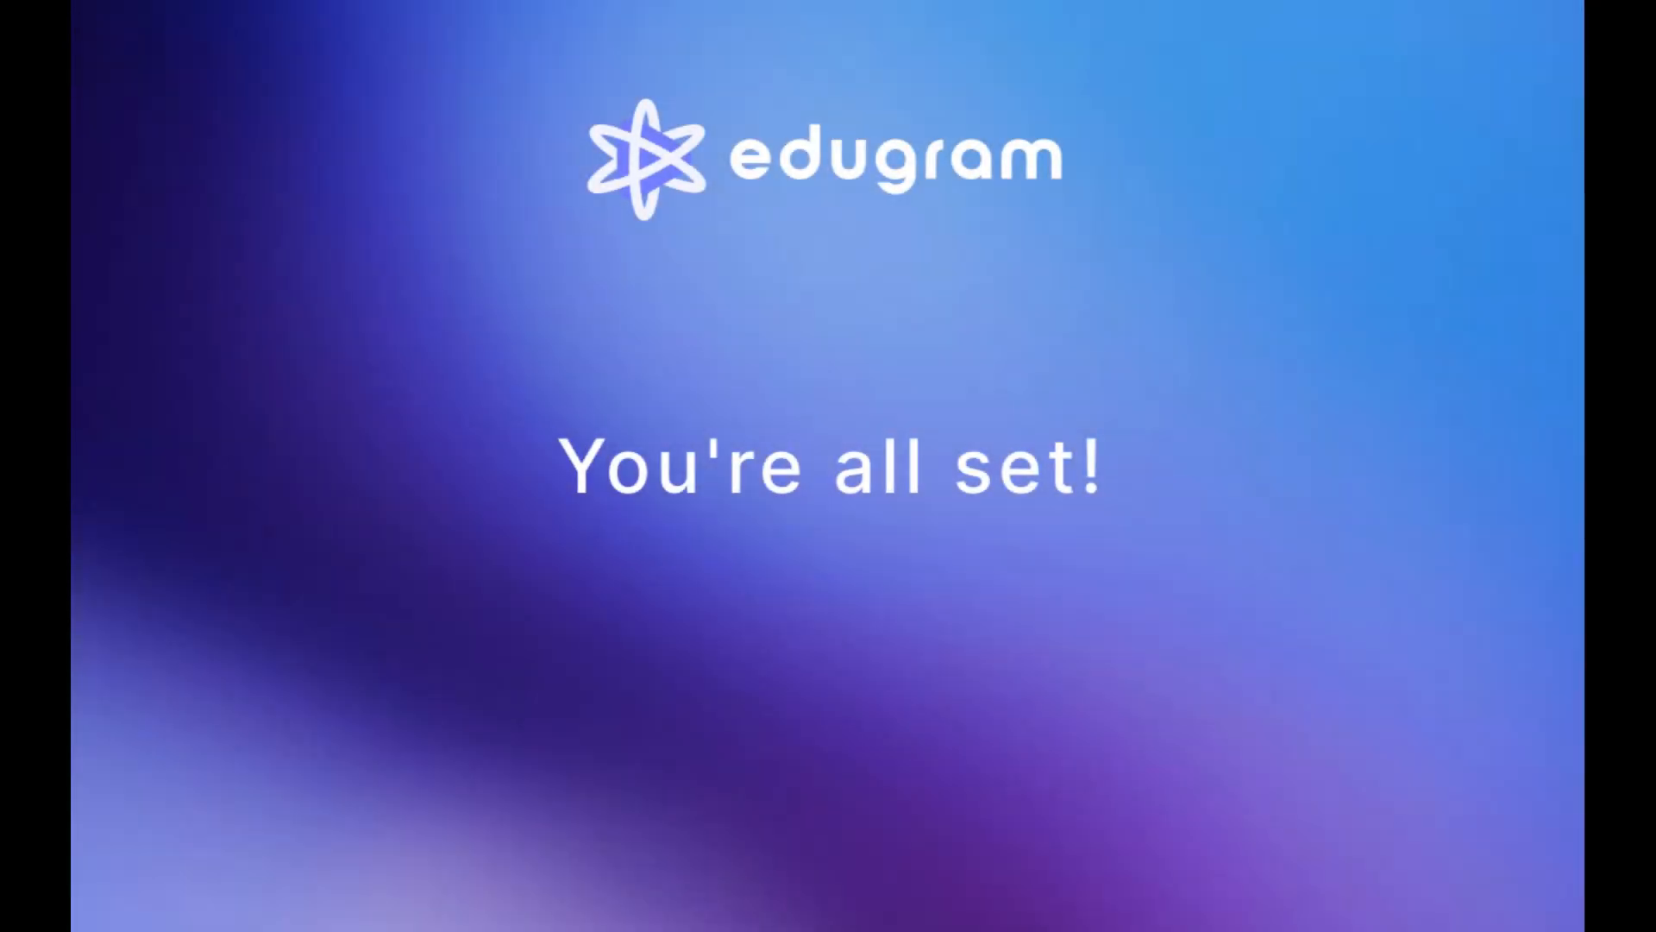